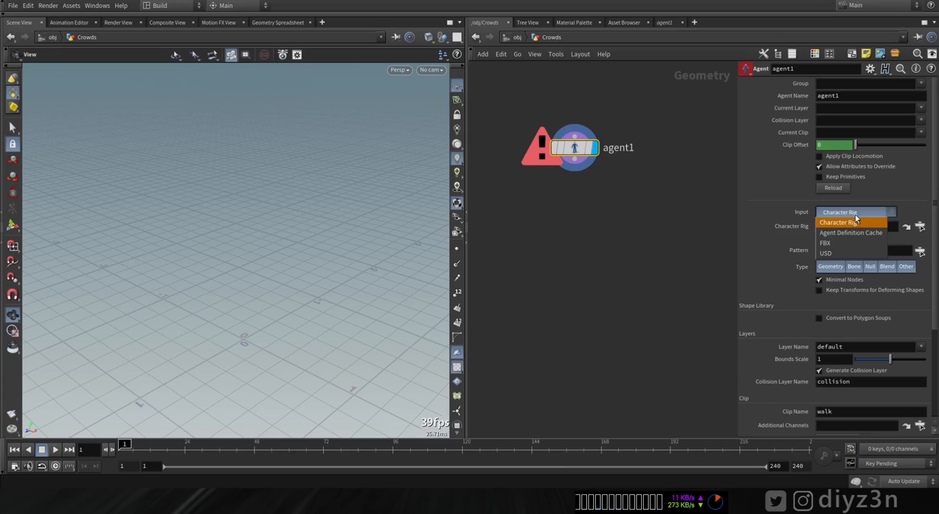
Step: Set the agent1 node's input to FBX and load Warzombie F Pedroso.fbx as the character file
left_click(837, 243)
left_click(919, 227)
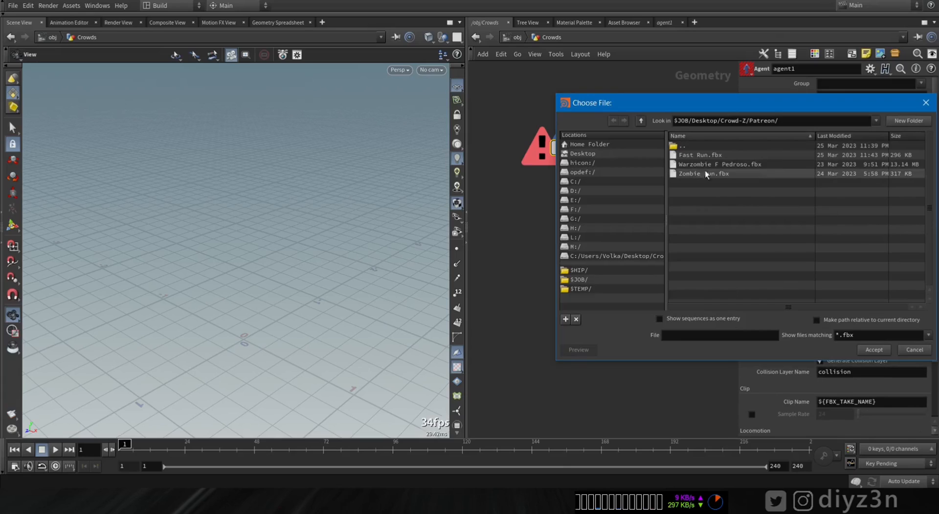
double_click(697, 166)
left_click_drag(281, 123, 373, 206)
left_click_drag(936, 222, 935, 276)
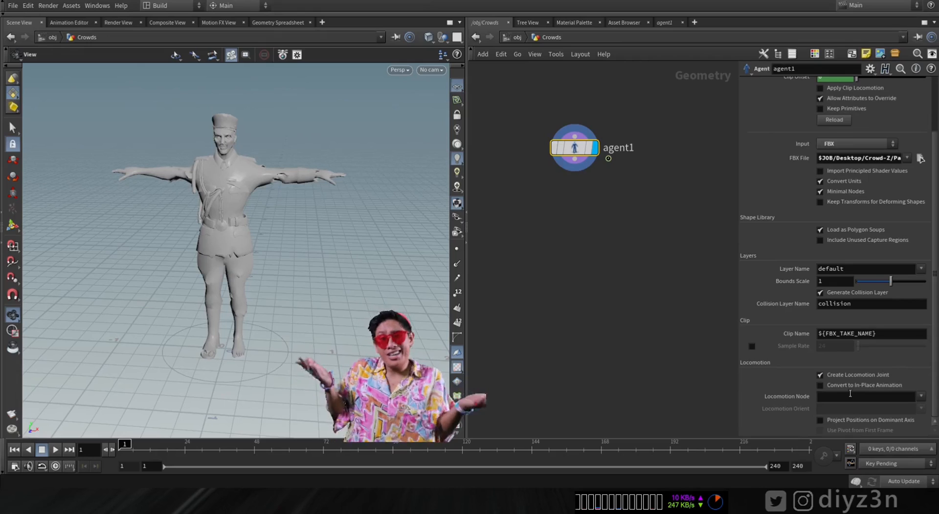
left_click_drag(935, 221, 935, 167)
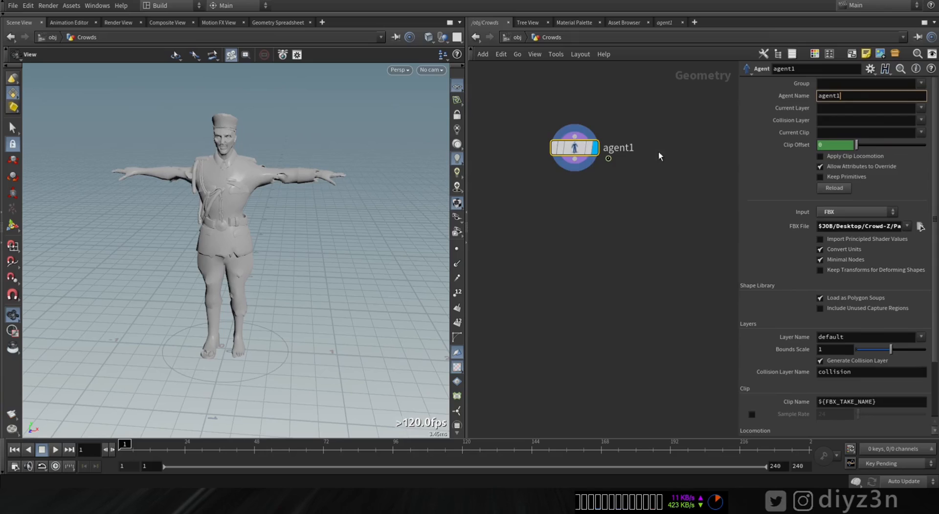
Step: Add an Agent Clip node fed by the agent1 output
left_click_drag(574, 152, 558, 141)
left_click(559, 155)
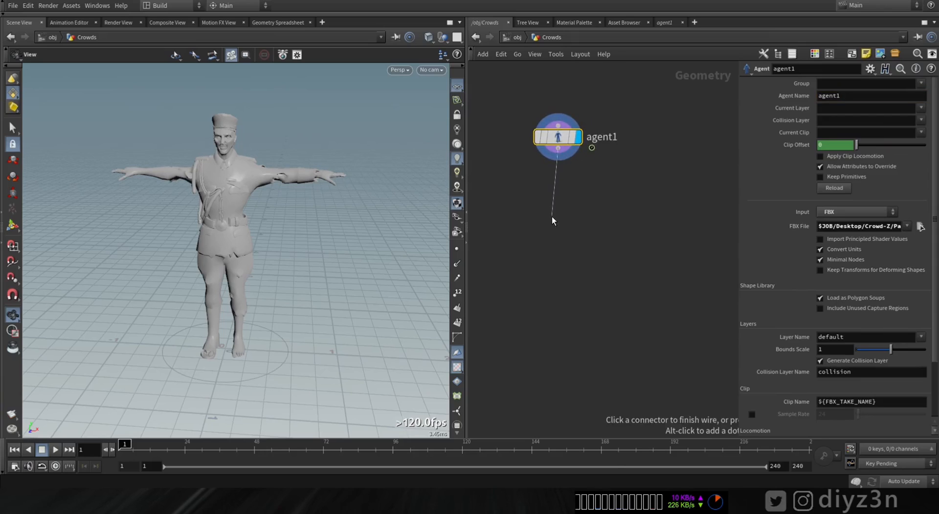
key("Tab")
type("cli")
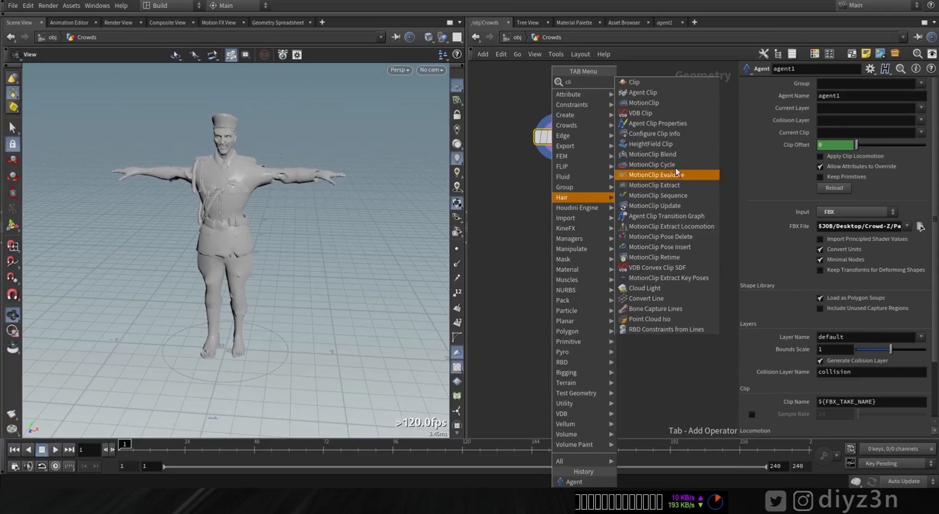
left_click(642, 92)
Step: Load a running-animation FBX file into the Agent Clip node and preview Run as the current clip
left_click(836, 243)
left_click(819, 264)
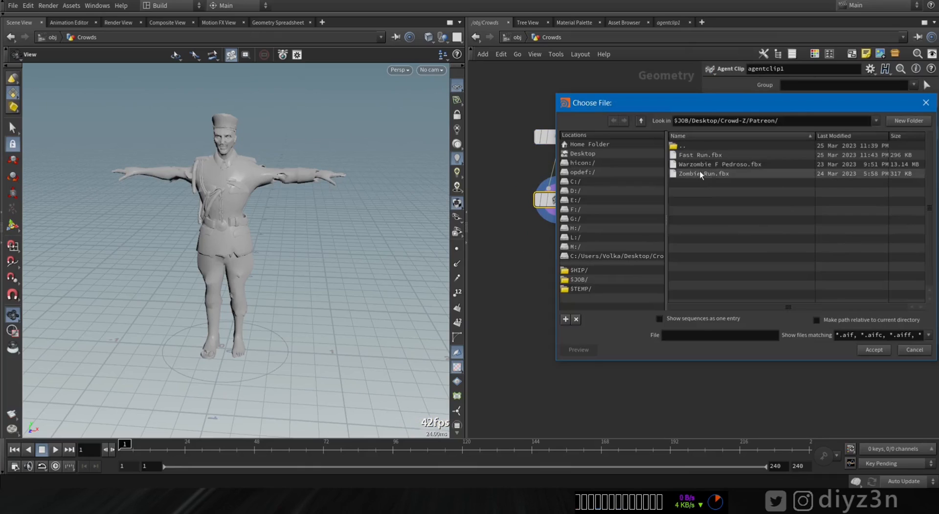
double_click(699, 169)
left_click(851, 227)
left_click(715, 116)
left_click(927, 116)
left_click(916, 126)
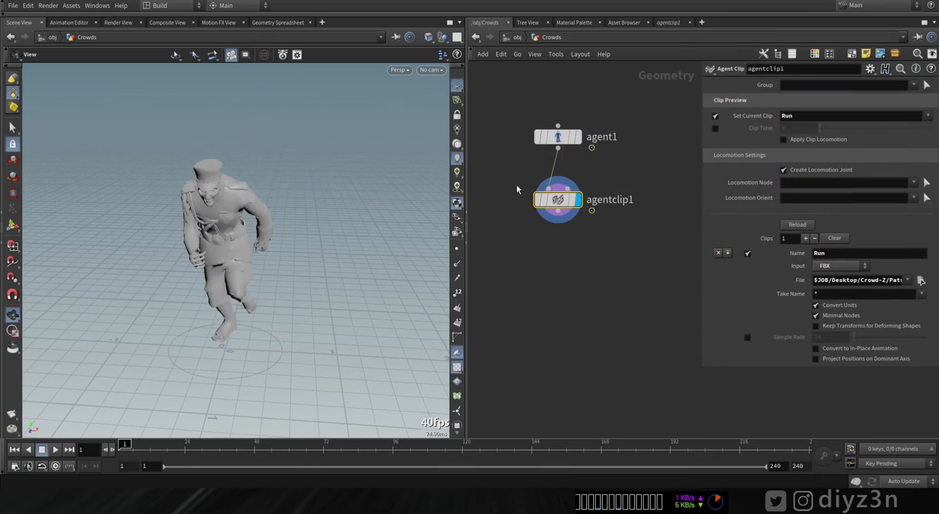
Step: Play the Run clip on the agent and enable real-time playback
left_click_drag(206, 235, 333, 234)
left_click(55, 449)
left_click(54, 466)
middle_click_drag(205, 264, 52, 279)
Step: Convert the Run clip to in-place animation, with mixamorig_Hips as both locomotion node and locomotion orient
left_click(815, 349)
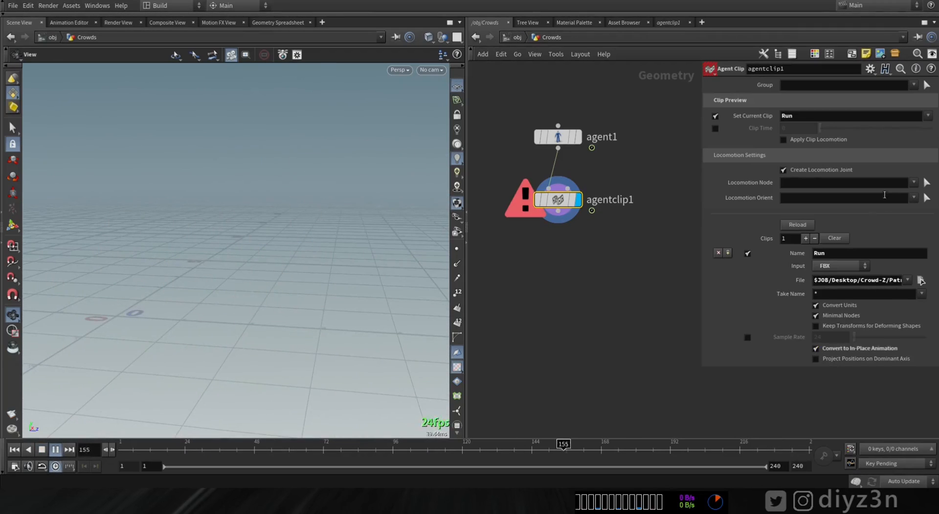
left_click(914, 182)
left_click(853, 277)
left_click(913, 197)
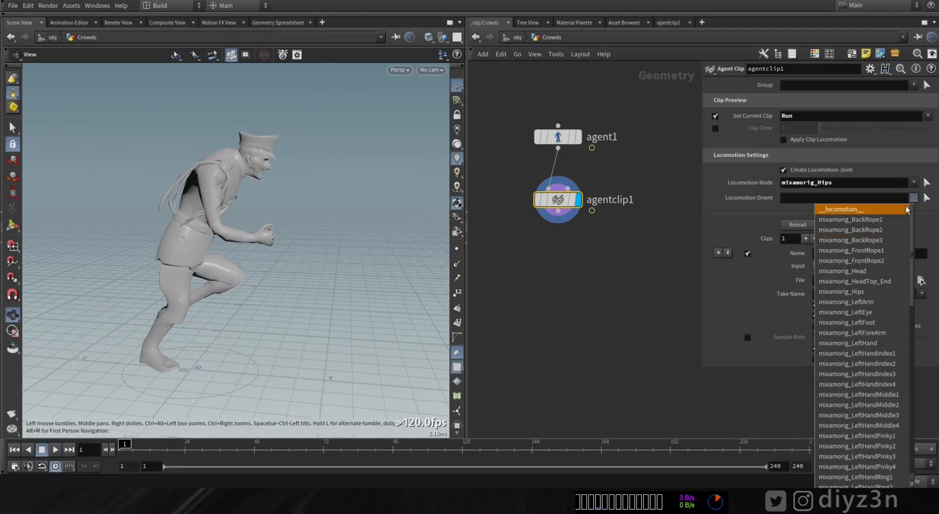
left_click(854, 292)
Step: Add a second FBX clip named Run_2 that uses Zombie Run.fbx
left_click(805, 239)
scroll(820, 274, "down", 2)
left_click(839, 334)
left_click(832, 356)
left_click(921, 349)
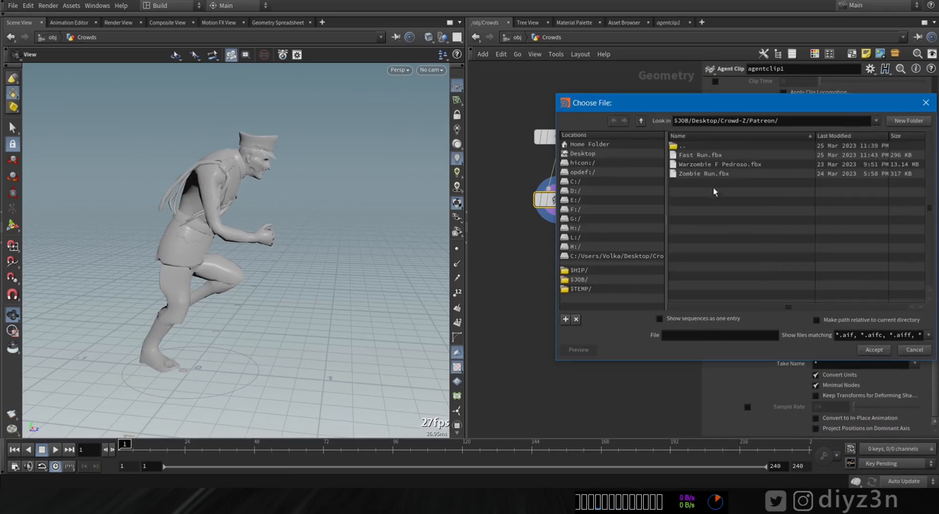
double_click(704, 173)
left_click(860, 323)
type("Run_2")
key("Return")
Step: Set the previewed current clip to Run_2 and play the animation
left_click_drag(935, 155, 935, 117)
left_click(917, 116)
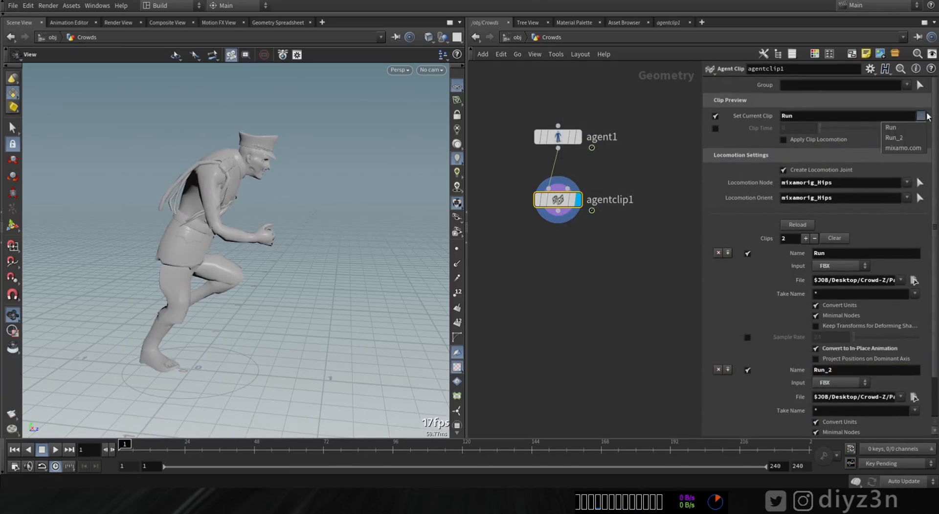
left_click(895, 138)
left_click(55, 449)
Step: Convert Run_2 to in-place animation, enable Apply Clip Locomotion, and return the timeline to the first frame
left_click_drag(934, 280, 934, 319)
left_click(816, 418)
left_click(784, 93)
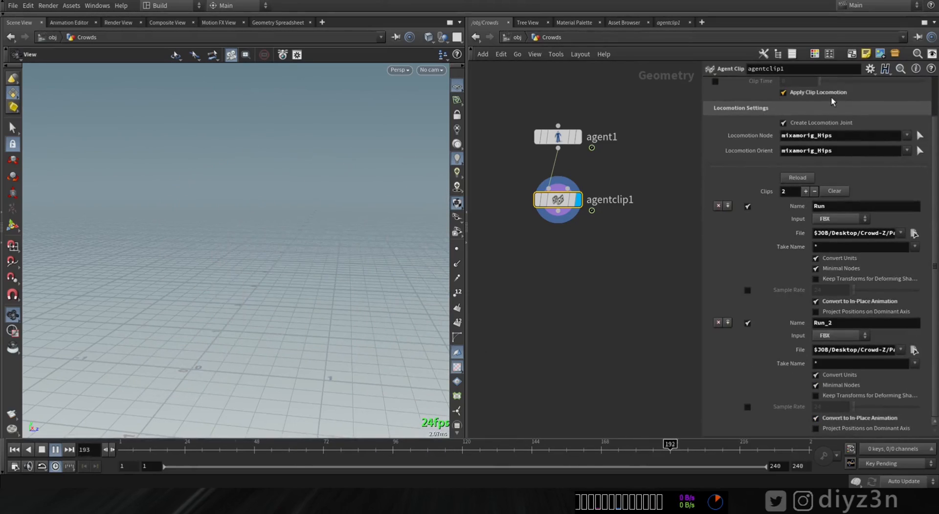
scroll(310, 260, "down", 2)
left_click(14, 449)
scroll(226, 248, "up", 3)
Step: Attach capsule collision shapes to the left upper arm and forearm and to both upper and lower legs
scroll(734, 146, "up", 2)
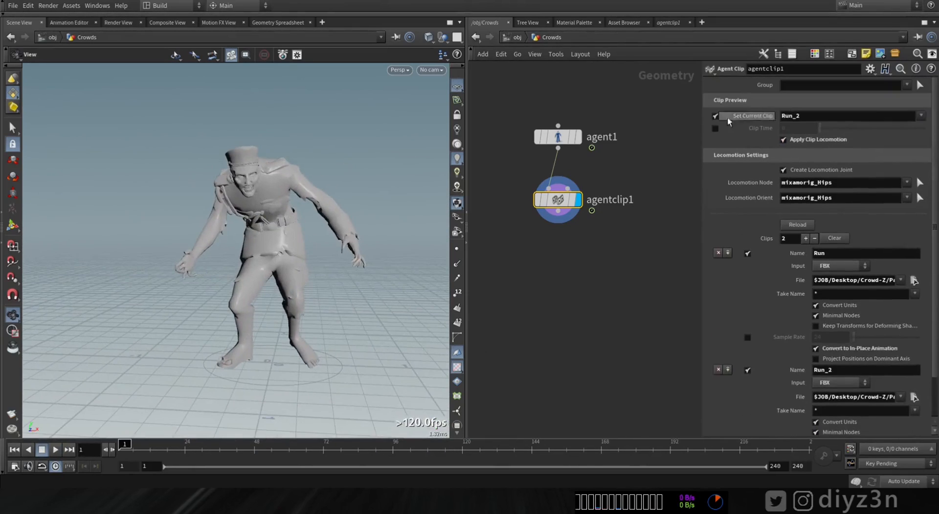
Step: Disable the Set Current Clip preview and add a displayed Agent Collision Layer node below agentclip1
left_click(716, 116)
left_click_drag(260, 249, 240, 258)
key("Tab")
mouse_move(594, 115)
left_click(650, 167)
left_click(550, 269)
left_click_drag(550, 268, 558, 244)
left_click(578, 244)
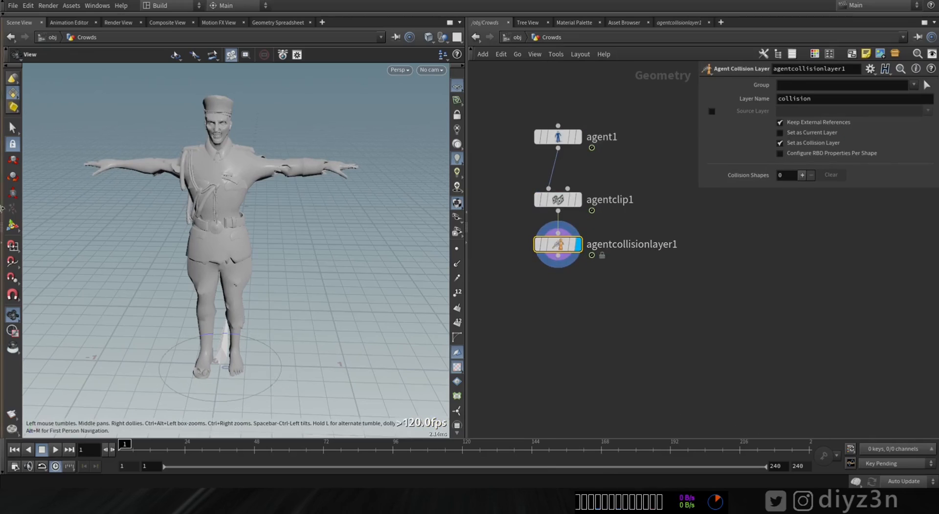
key("Return")
Step: Attach collision shapes to the agent's hips, spine, right upper arm and forearm, and neck joints
scroll(227, 251, "up", 2)
left_click(237, 277)
left_click(276, 142)
left_click(318, 142)
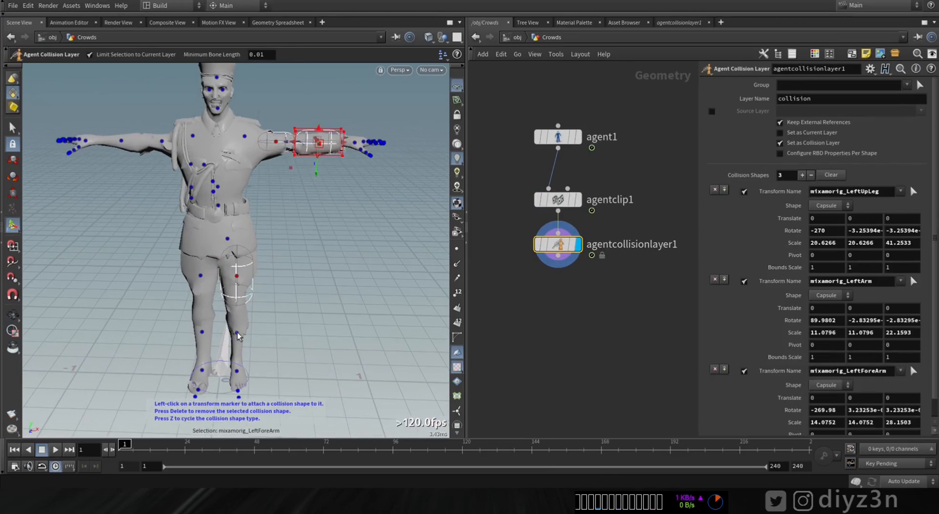
left_click(237, 333)
left_click_drag(230, 317, 255, 313, "alt")
left_click(193, 273)
left_click(195, 338)
middle_click_drag(198, 228, 188, 198, "alt")
left_click_drag(242, 175, 223, 179, "alt")
scroll(235, 196, "up", 2)
left_click(254, 245)
left_click(243, 176)
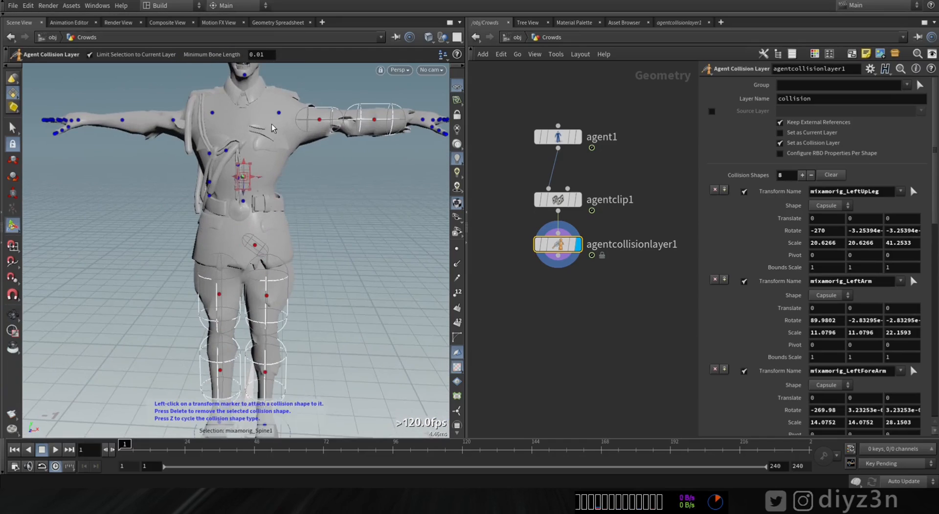
left_click(173, 120)
left_click(122, 121)
scroll(161, 134, "down", 2)
left_click_drag(162, 134, 230, 147, "alt")
left_click(237, 162)
left_click(243, 124)
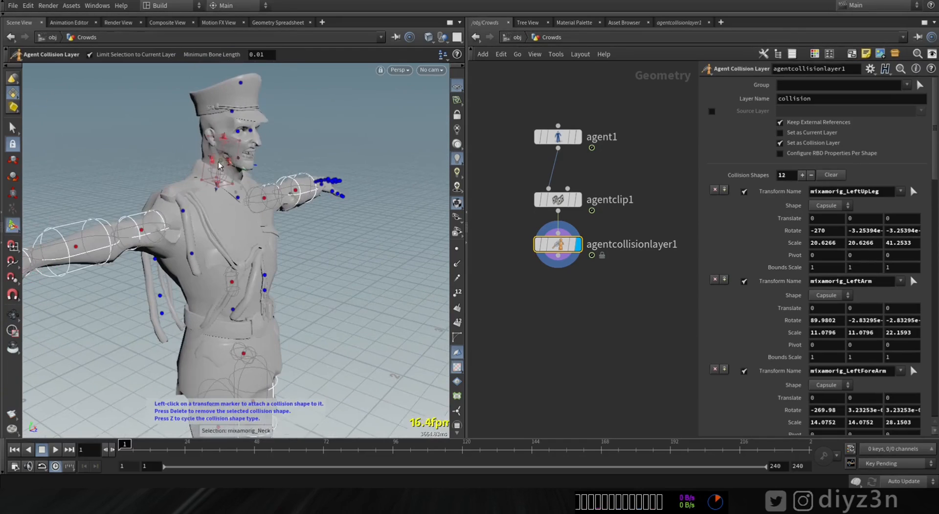
left_click_drag(255, 181, 209, 192, "alt")
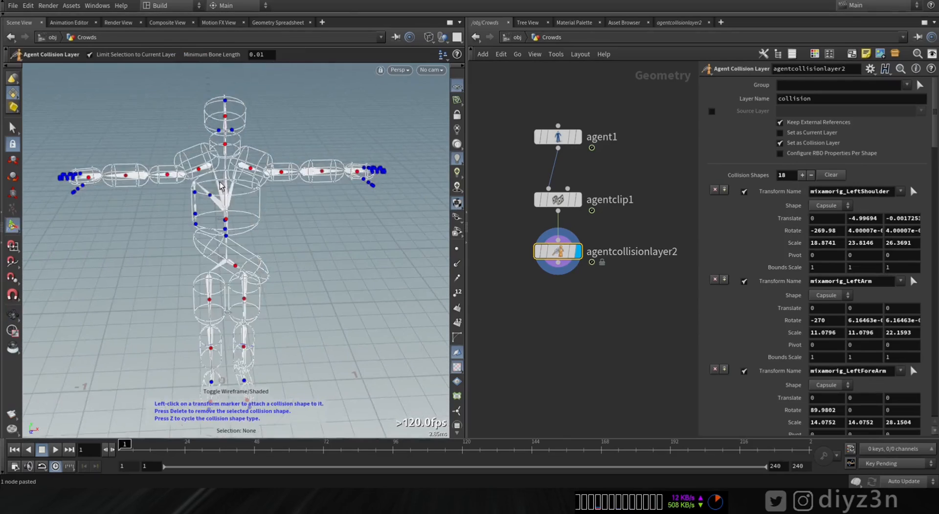
Step: Add a Test Simulation: Ragdoll node fed by agentcollisionlayer2 and display its output
middle_click_drag(596, 292, 602, 220)
left_click(563, 192)
key("Tab")
mouse_move(556, 106)
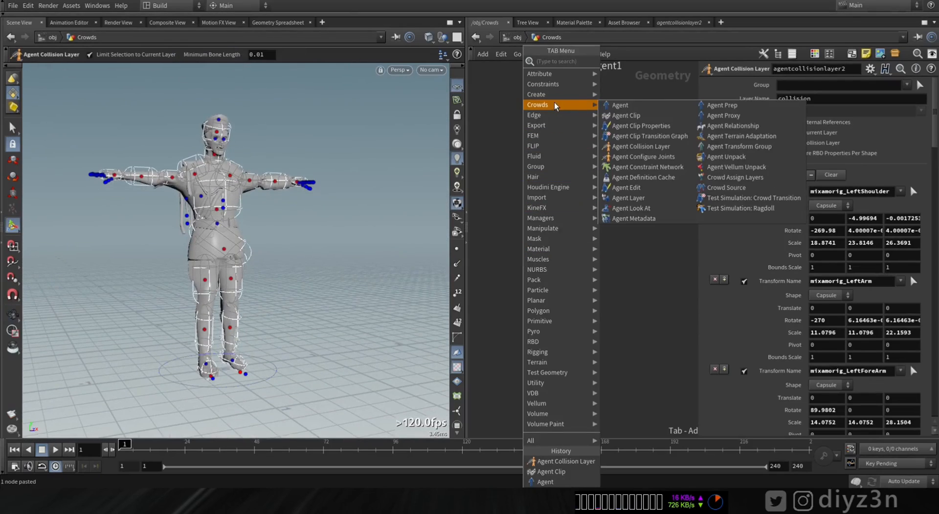
left_click(757, 209)
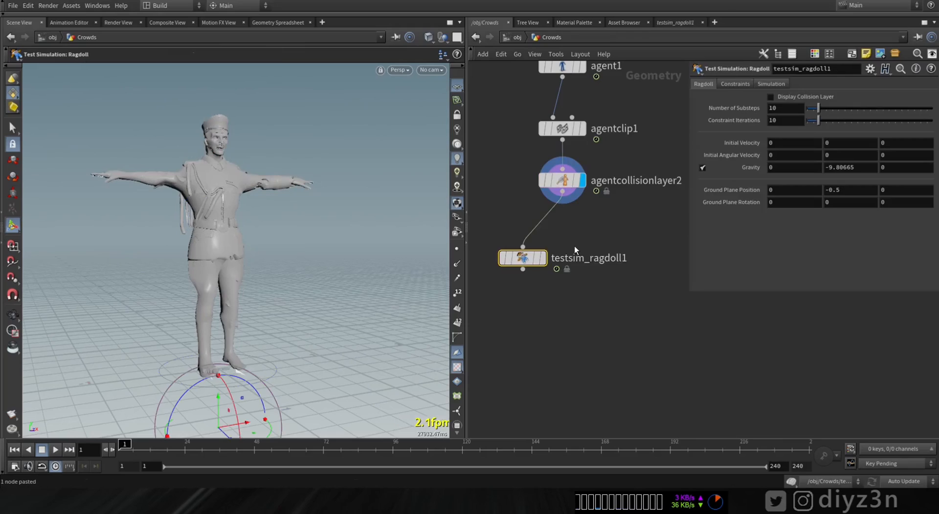
middle_click_drag(574, 246, 613, 266)
left_click(581, 279)
left_click_drag(557, 275, 518, 249)
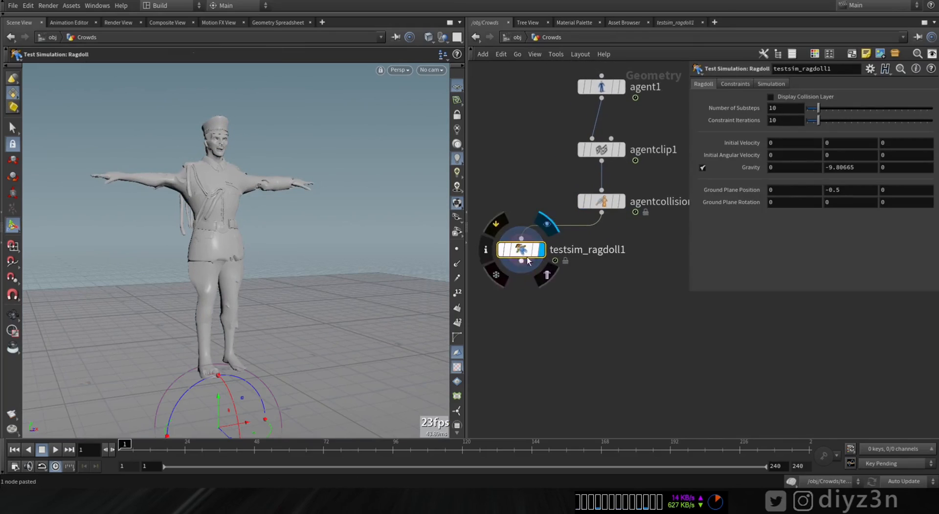
Step: Stop the ragdoll simulation playback and scrub the timeline back to frame 1
left_click(41, 452)
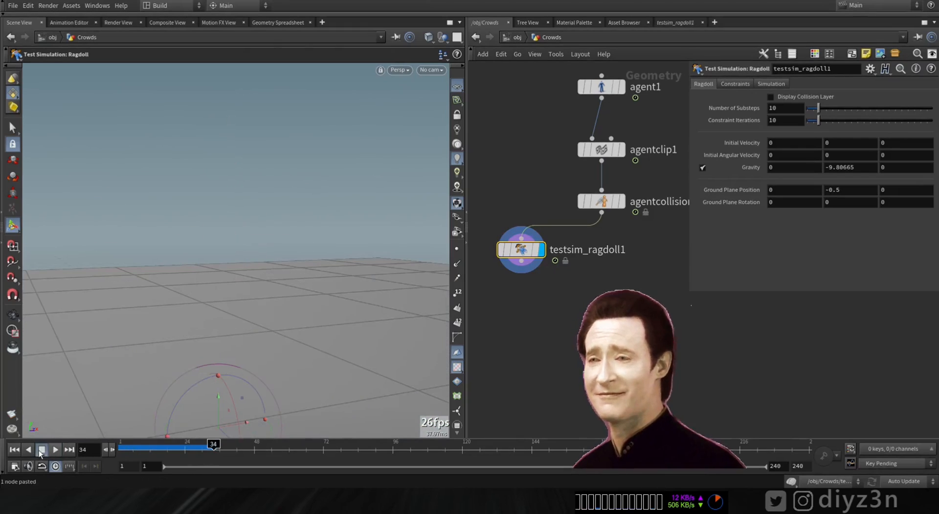
left_click_drag(215, 447, 120, 447)
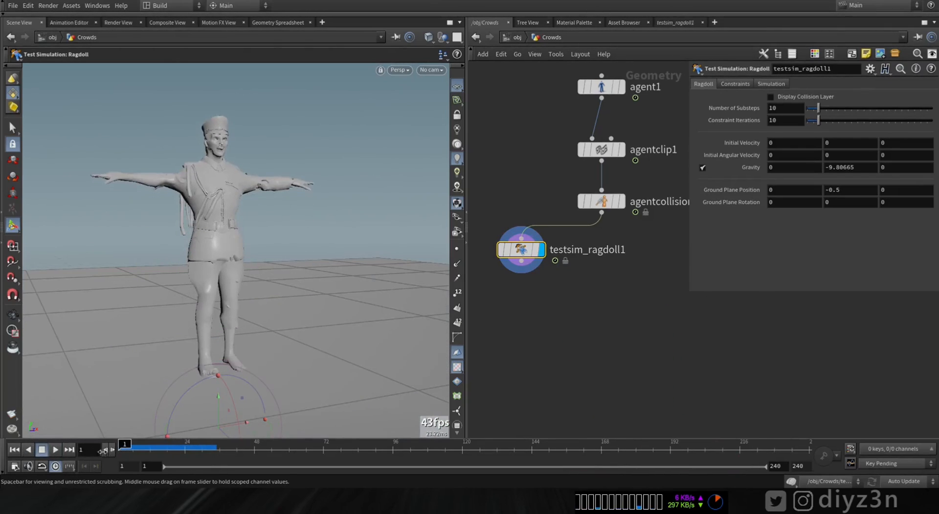
left_click_drag(247, 342, 274, 341, "alt")
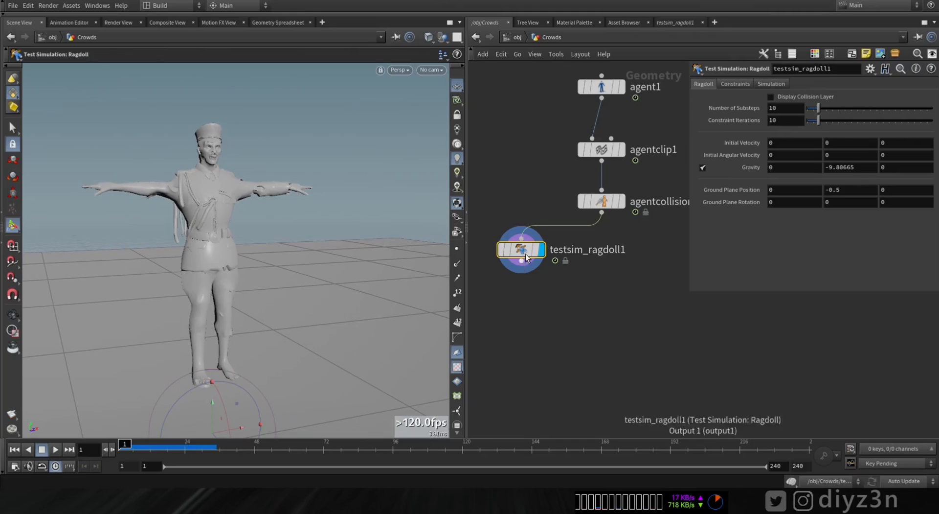
Step: Insert an Agent Configure Joints node between agentcollisionlayer2 and testsim_ragdoll1
left_click_drag(524, 253, 516, 292)
key("Tab")
mouse_move(647, 93)
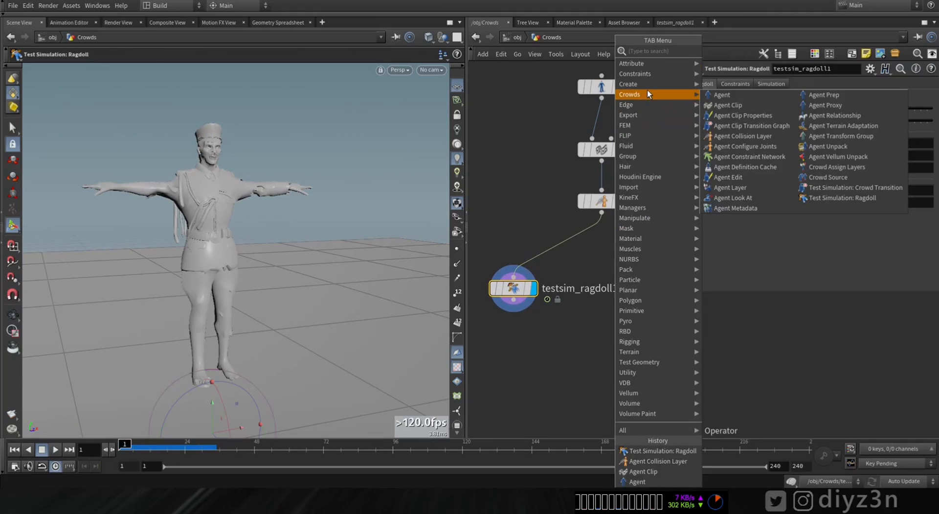
left_click(764, 147)
left_click(597, 249)
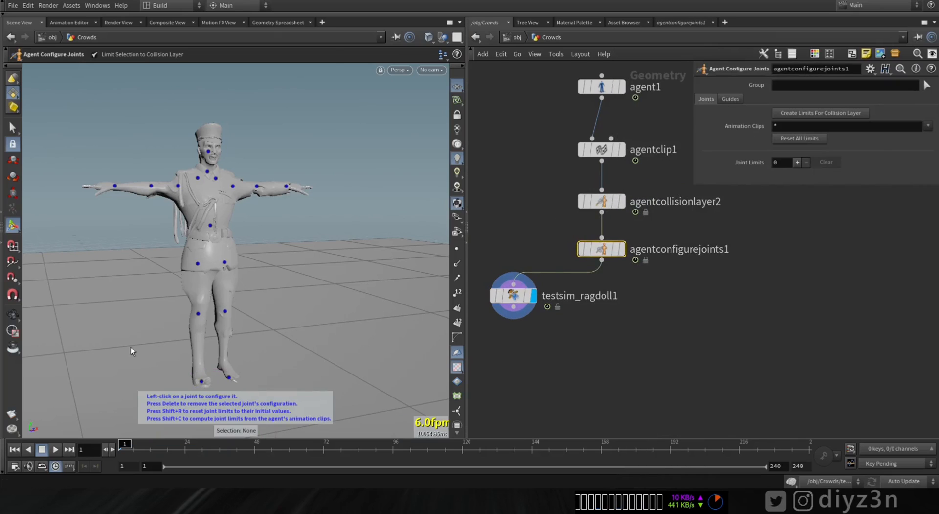
Step: Play the simulation with the joint configuration node in the chain, and rewind to the first frame
left_click(56, 449)
left_click(43, 450)
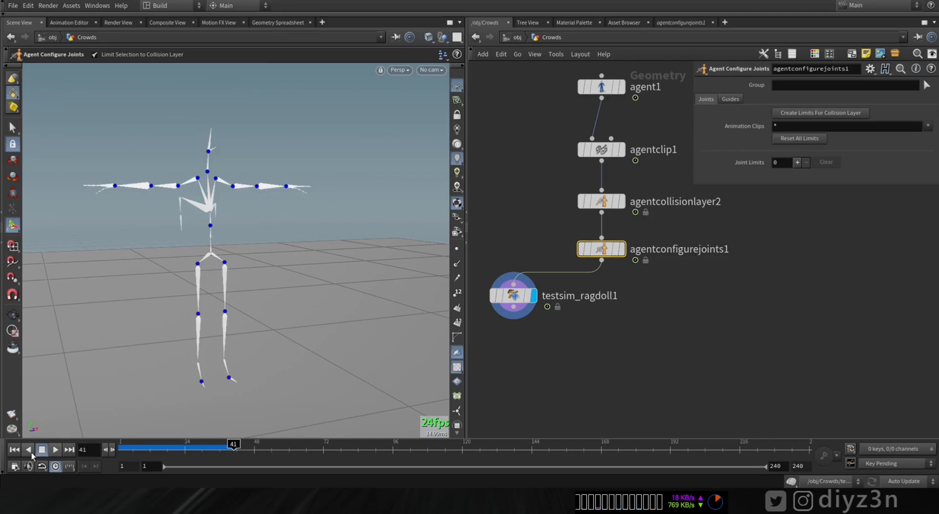
left_click(16, 449)
Step: Set the ragdoll test's ground plane Y position to 0, then play and scrub the simulation to check the fall
left_click(514, 295)
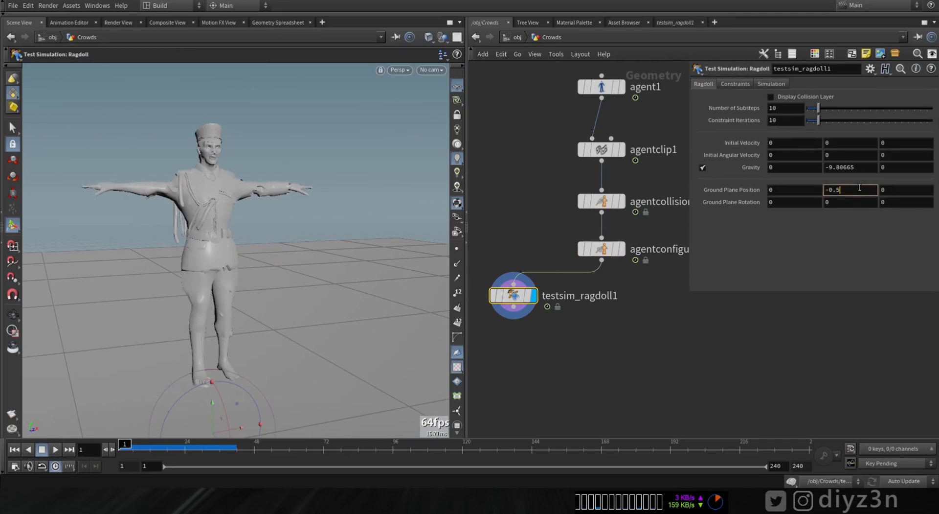
key("Return")
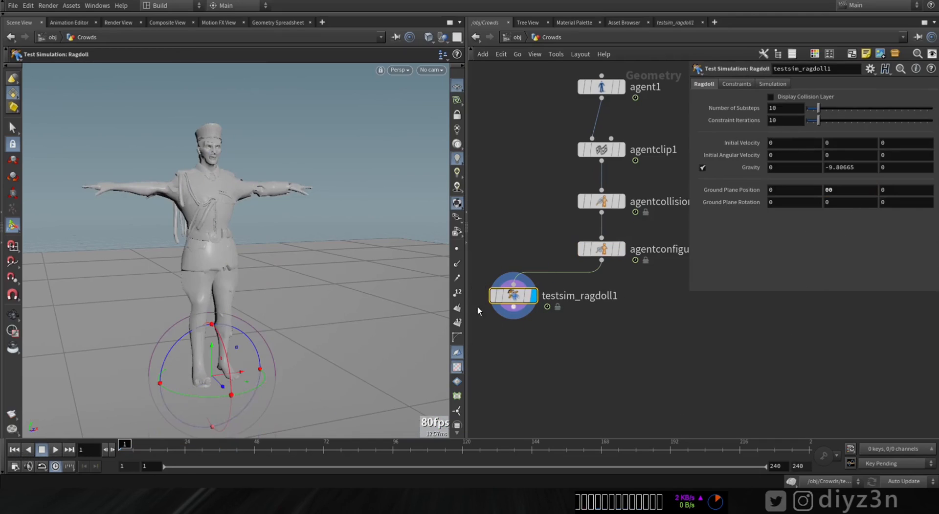
left_click(54, 449)
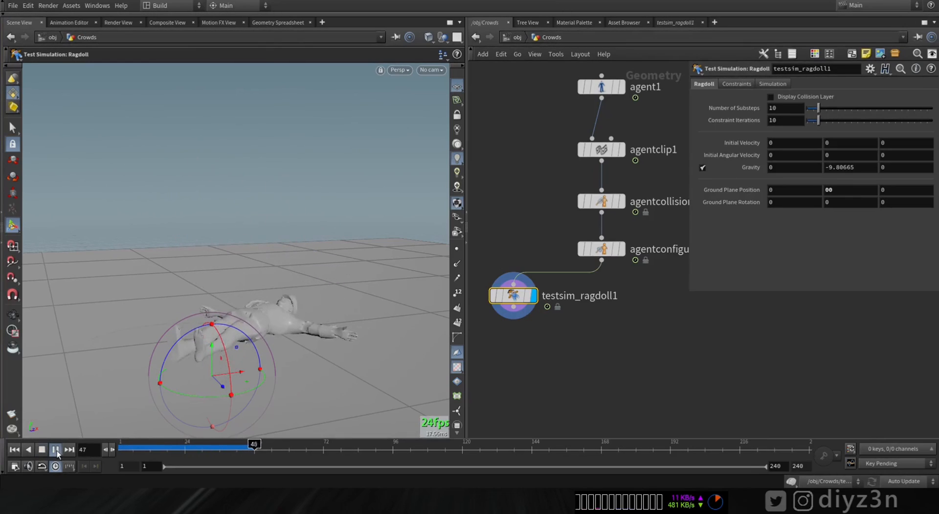
left_click_drag(135, 454, 203, 452)
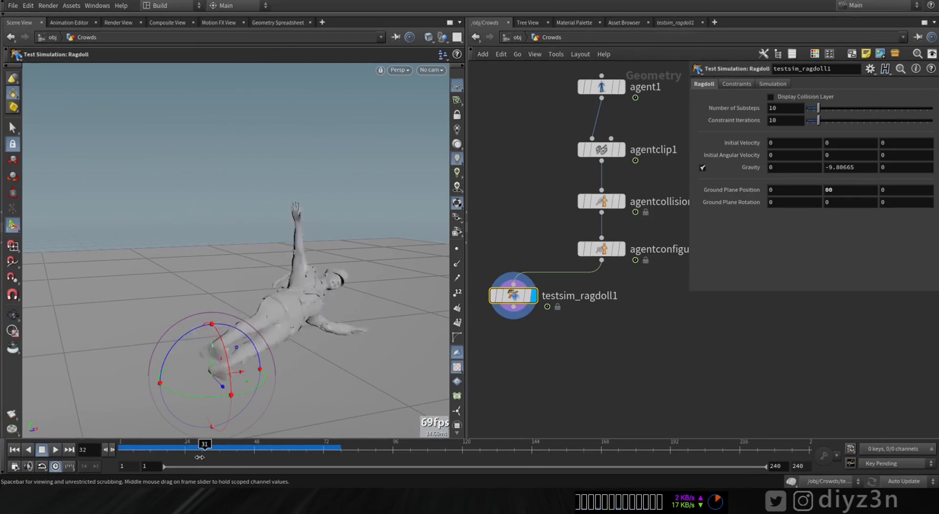
key("ctrl+Up")
Step: Display agentconfigurejoints1, add a joint limit for mixamorig_LeftLeg, and set its lower Out Rotation Range to -59.1685
left_click(622, 254)
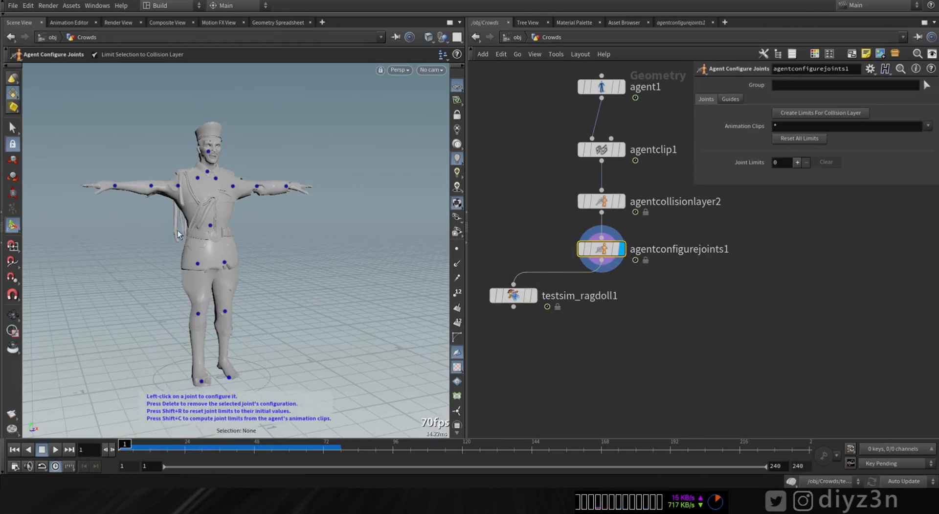
right_click_drag(133, 241, 258, 295, "alt")
left_click(225, 358)
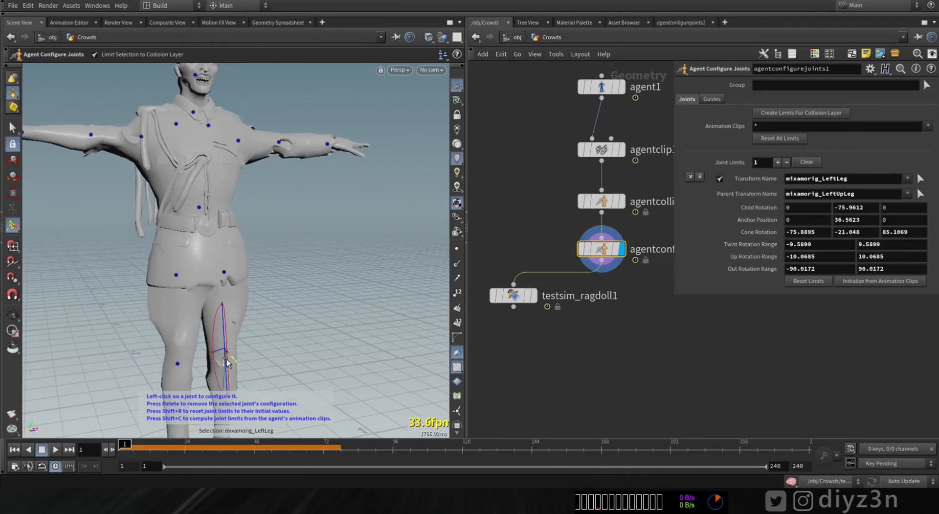
left_click_drag(227, 359, 256, 344, "alt")
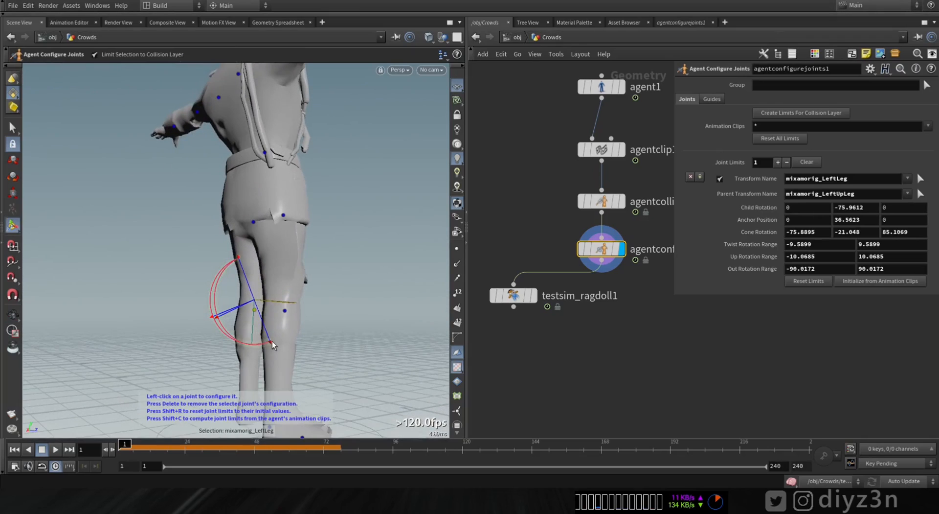
mouse_move(274, 311)
left_mouse_down("alt")
mouse_move(221, 324)
mouse_move(266, 321)
left_mouse_up("alt")
Step: Display testsim_ragdoll1, play the simulation to check the left knee limit, and rewind to the first frame
left_click(533, 296)
left_click(54, 449)
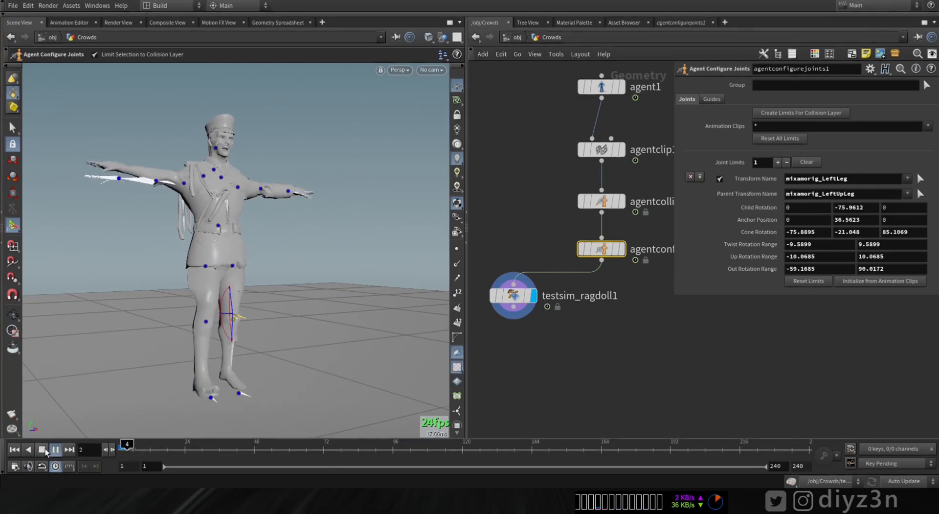
left_click(44, 450)
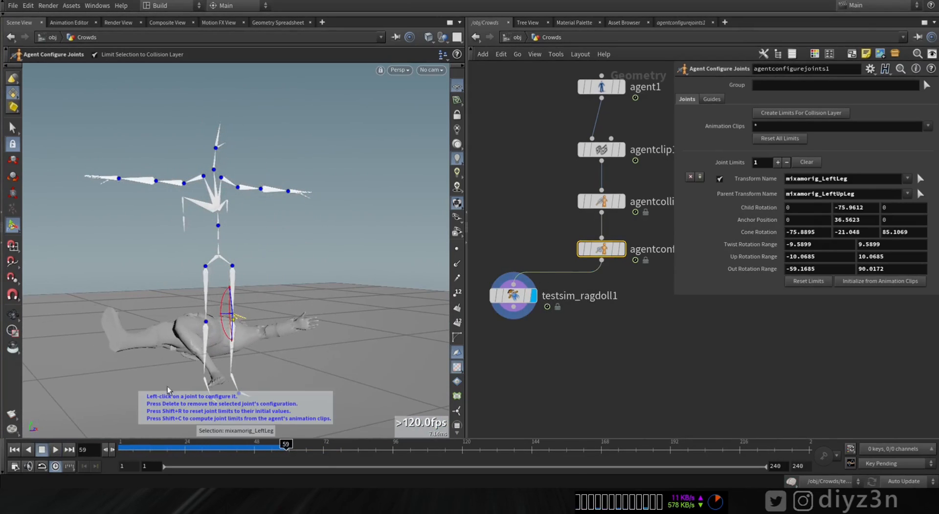
left_click(15, 449)
Step: Add joint limits for mixamorig_RightLeg and both upper-arm joints, and test them in the ragdoll simulation
left_click_drag(146, 364, 218, 333, "alt")
right_click_drag(218, 333, 300, 314, "alt")
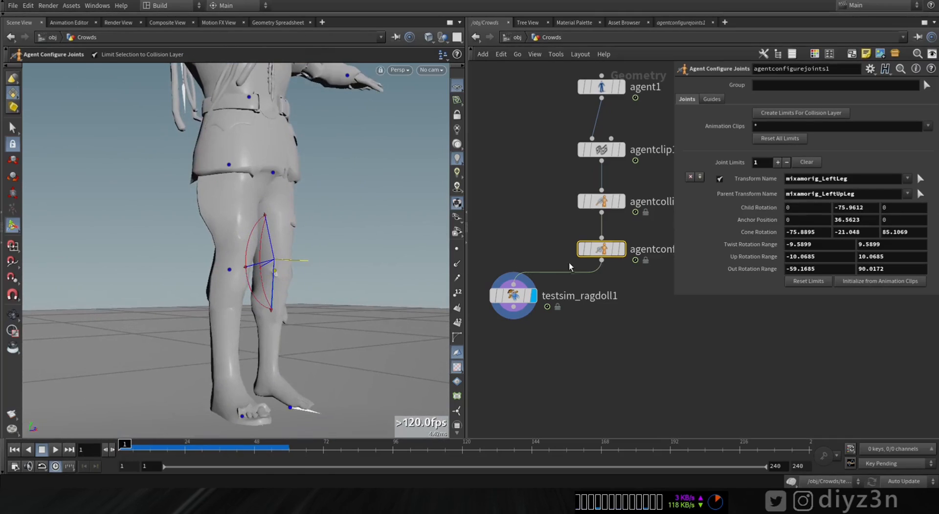
left_click(226, 269)
left_click_drag(226, 269, 113, 311, "alt")
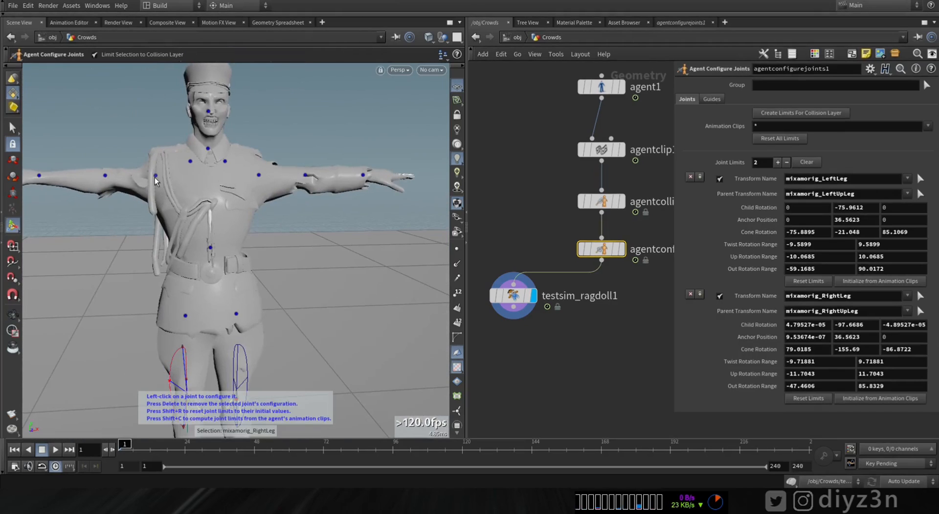
left_click(154, 177)
left_click(256, 177)
left_click_drag(256, 177, 206, 274, "alt")
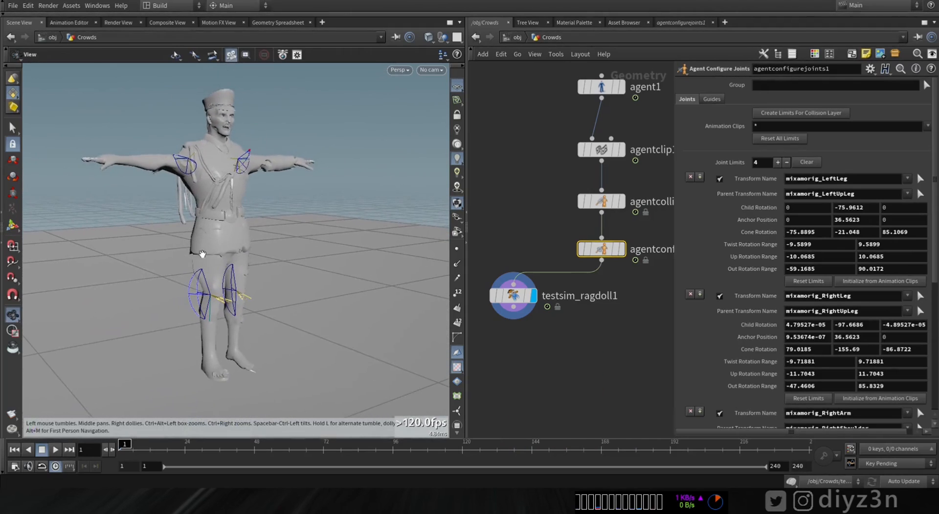
left_click(56, 450)
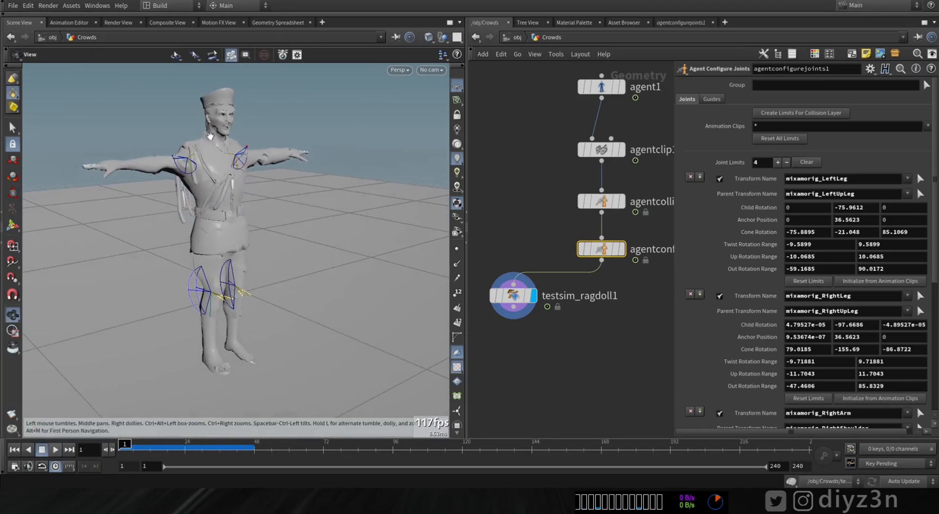
Step: Play and scrub the ragdoll simulation with the full set of joint limits, and rewind to the first frame
left_click_drag(259, 265, 169, 251, "alt")
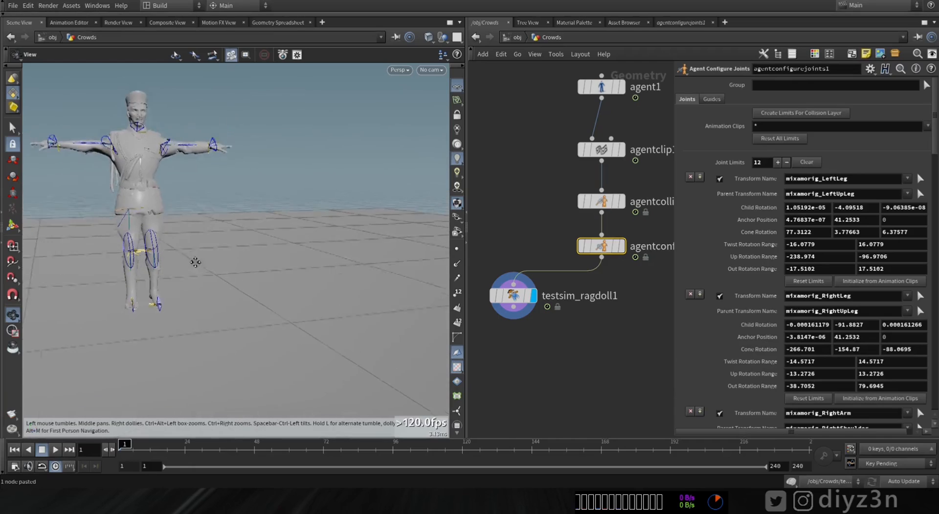
middle_click_drag(195, 262, 259, 267, "alt")
left_click(55, 450)
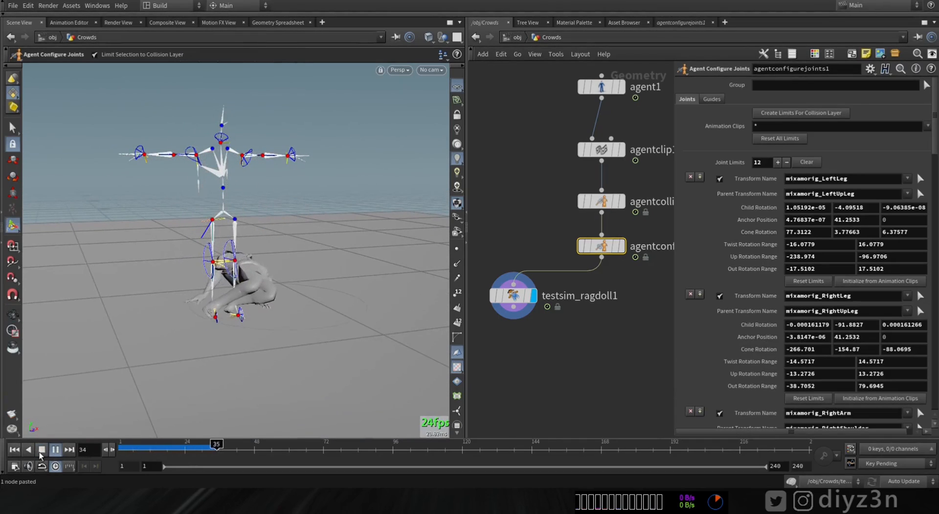
left_click_drag(162, 445, 122, 445)
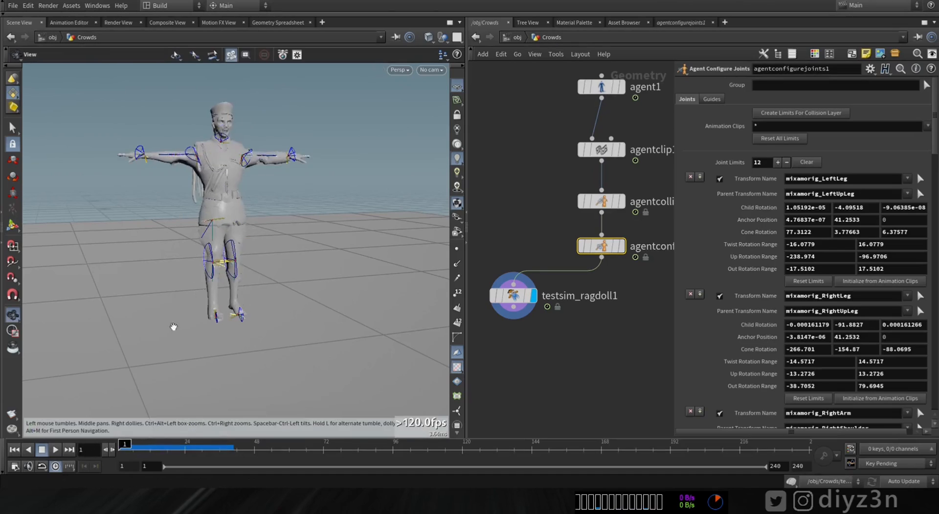
left_click_drag(174, 325, 192, 309, "alt")
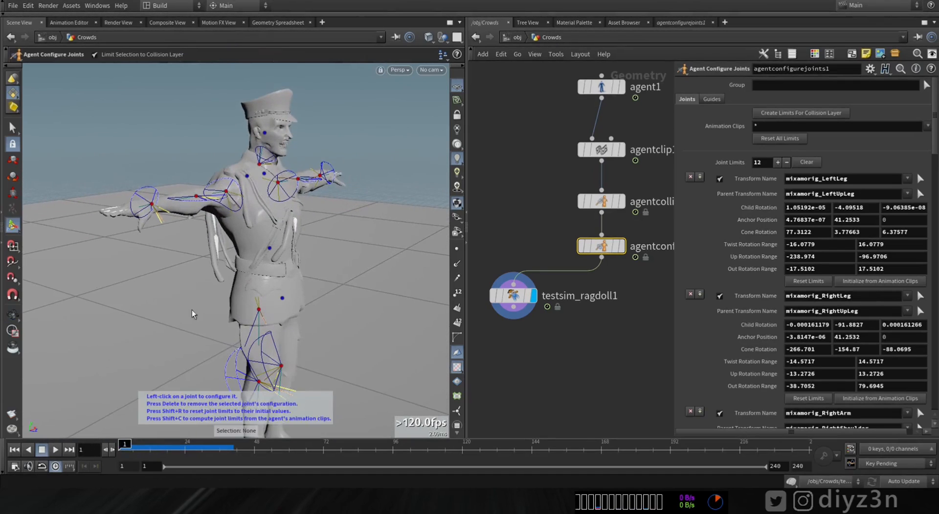
left_click(56, 452)
left_click(18, 453)
scroll(222, 247, "down", 5)
left_click_drag(222, 247, 207, 216, "alt")
middle_click_drag(206, 216, 251, 245, "alt")
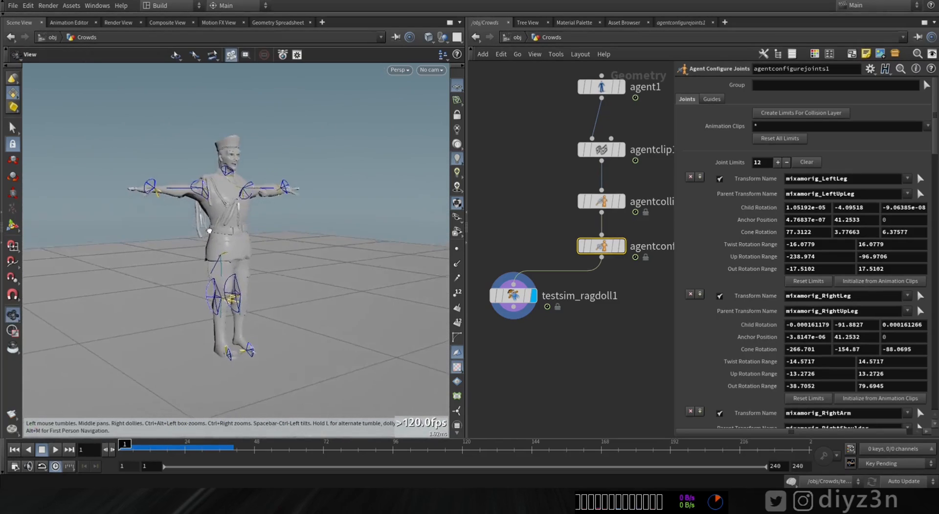
left_click_drag(251, 244, 235, 246, "alt")
Step: Add a Crowd Source node below agentconfigurejoints1, wire that node's output into its first input, and display it
middle_click_drag(602, 335, 614, 297)
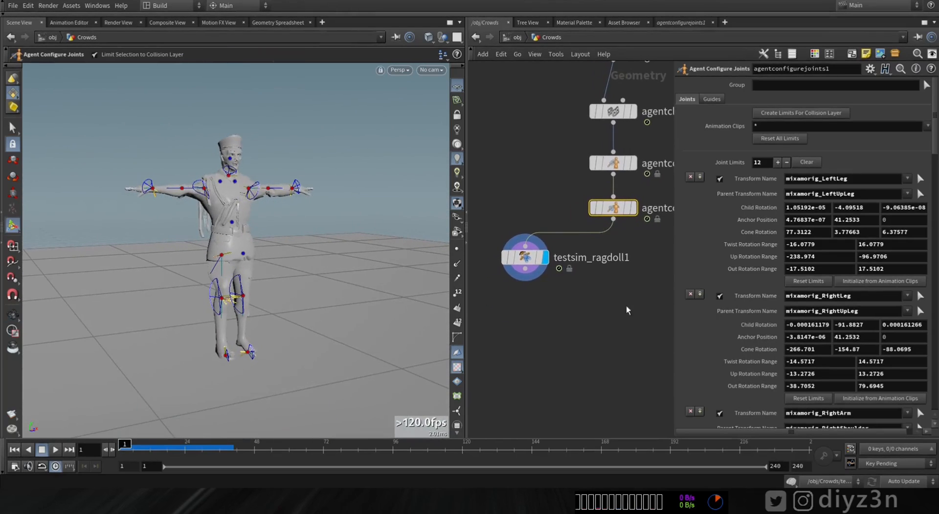
left_click(529, 263)
left_click_drag(529, 263, 512, 263)
key("Tab")
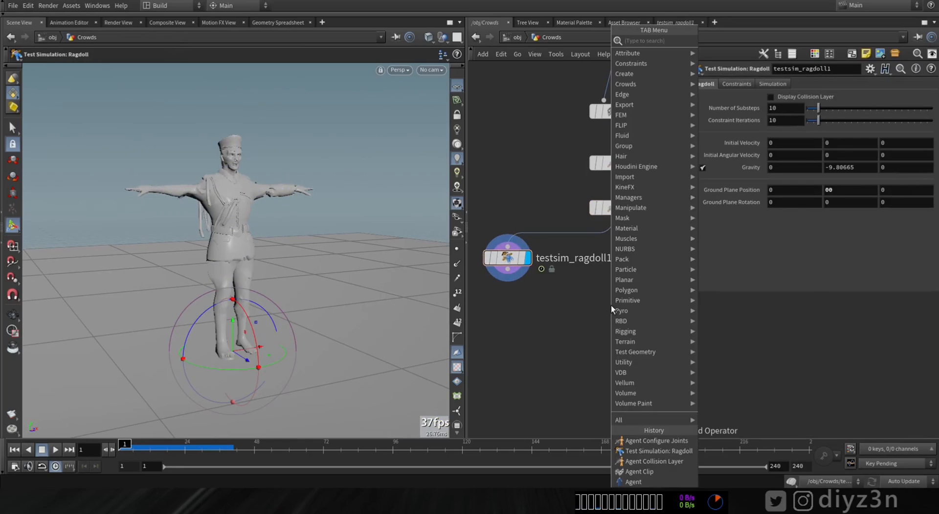
type("cr")
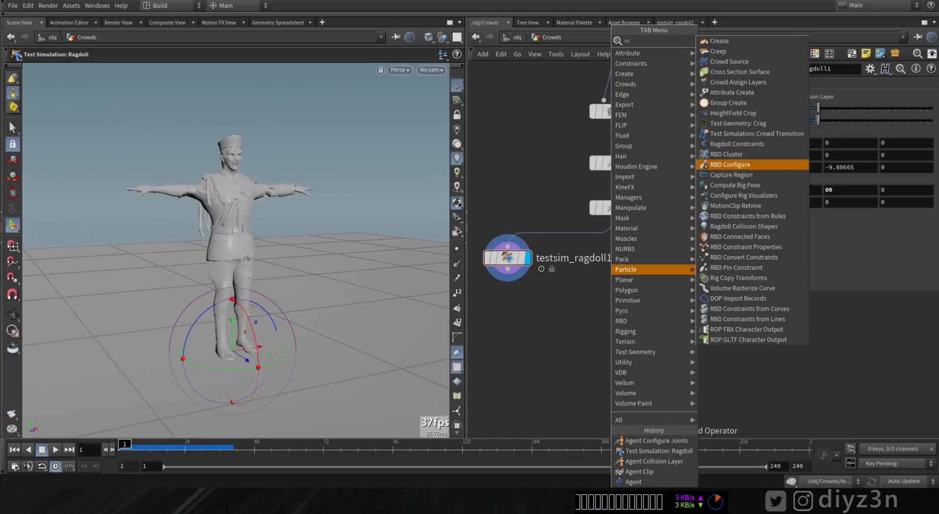
left_click(718, 62)
left_click(608, 326)
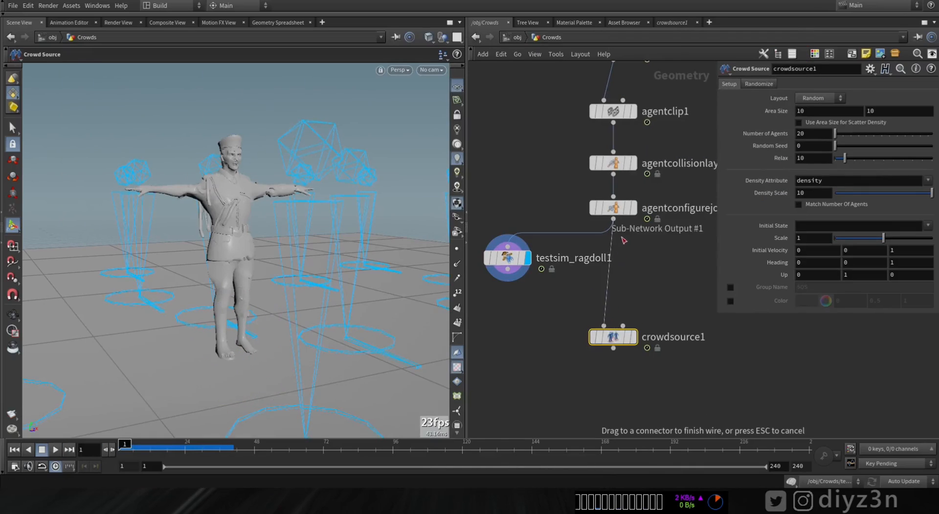
left_click_drag(623, 240, 621, 233)
left_click(634, 337)
mouse_move(254, 252)
left_mouse_down("alt")
mouse_move(168, 250)
mouse_move(231, 265)
mouse_move(259, 253)
left_mouse_up("alt")
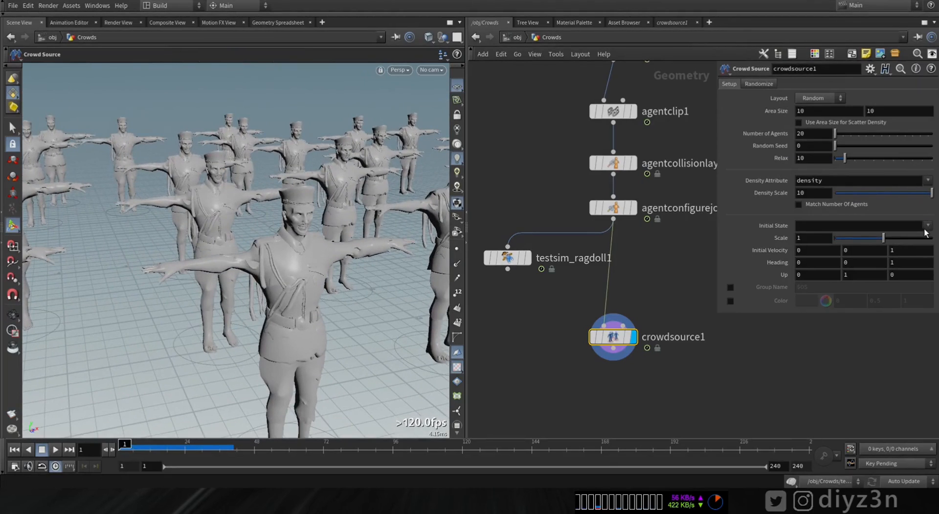
Step: Randomize the crowd source's initial state with two state groups, Run and Run_2
left_click(761, 83)
left_click(812, 117)
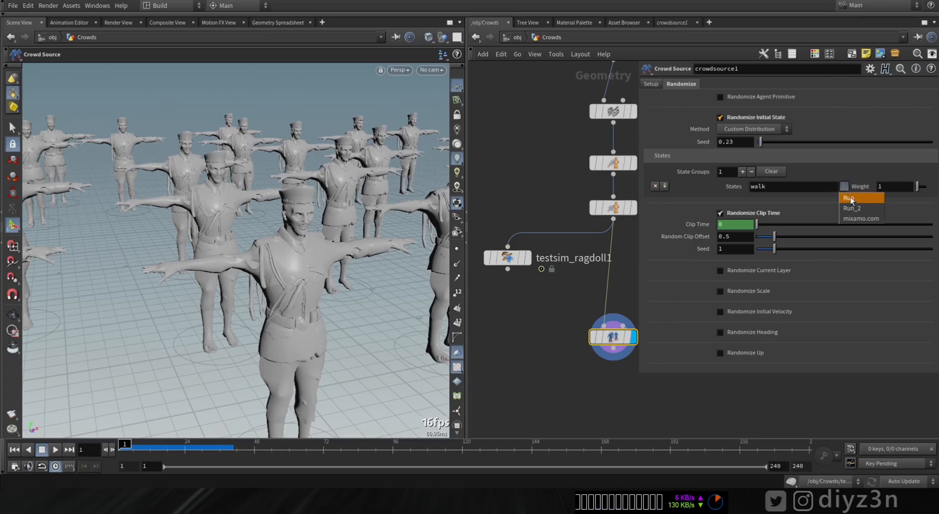
left_click(850, 198)
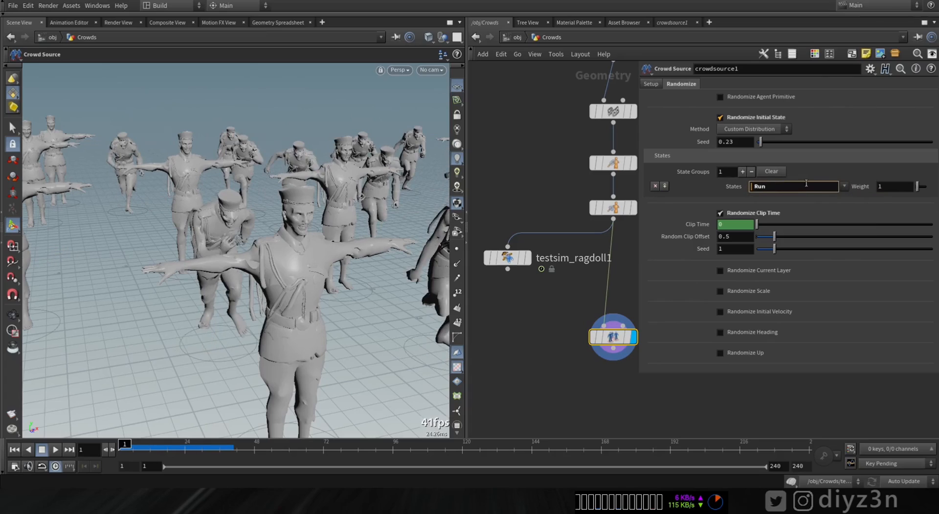
left_click(742, 171)
left_click(845, 199)
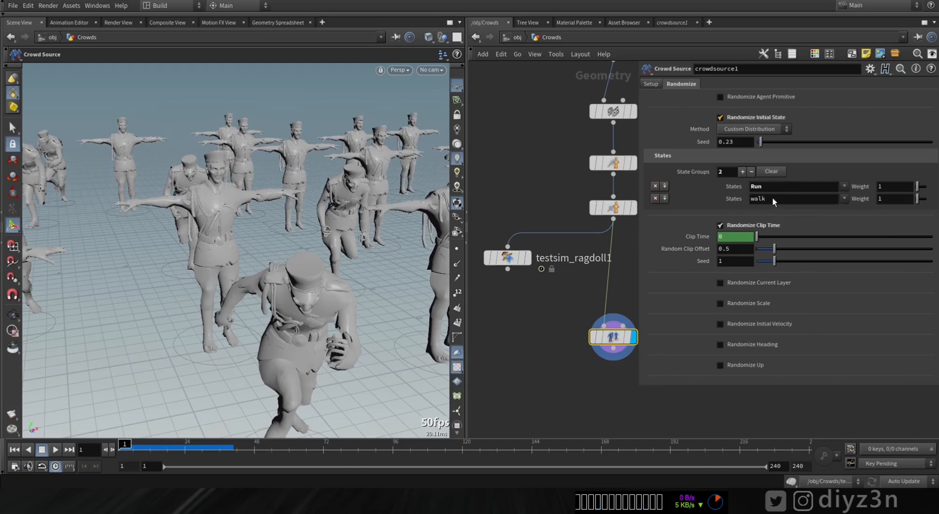
left_click(844, 199)
left_click(856, 219)
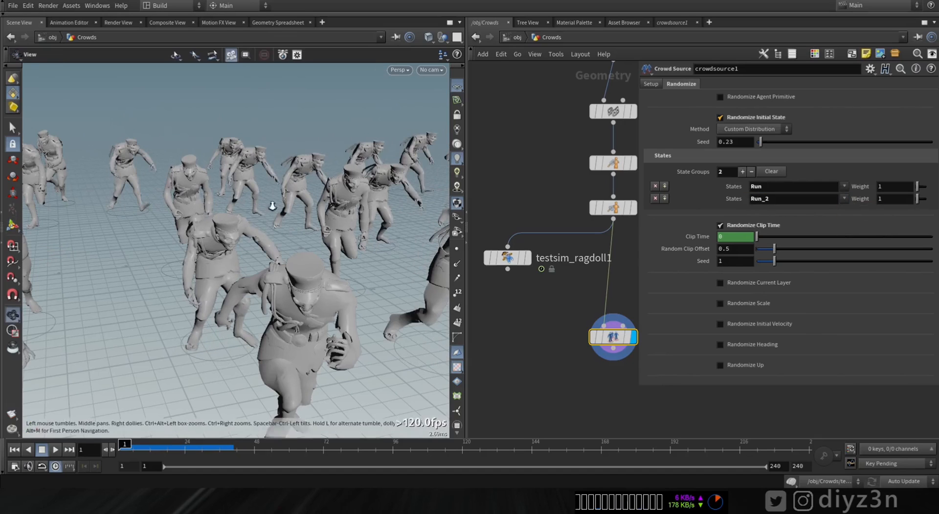
Step: Play the crowd's animation to check the mixed run clips, and rewind to the first frame
left_click_drag(271, 207, 285, 237, "alt")
right_click_drag(285, 238, 427, 221, "alt")
left_click_drag(163, 270, 205, 211, "alt")
left_click(55, 449)
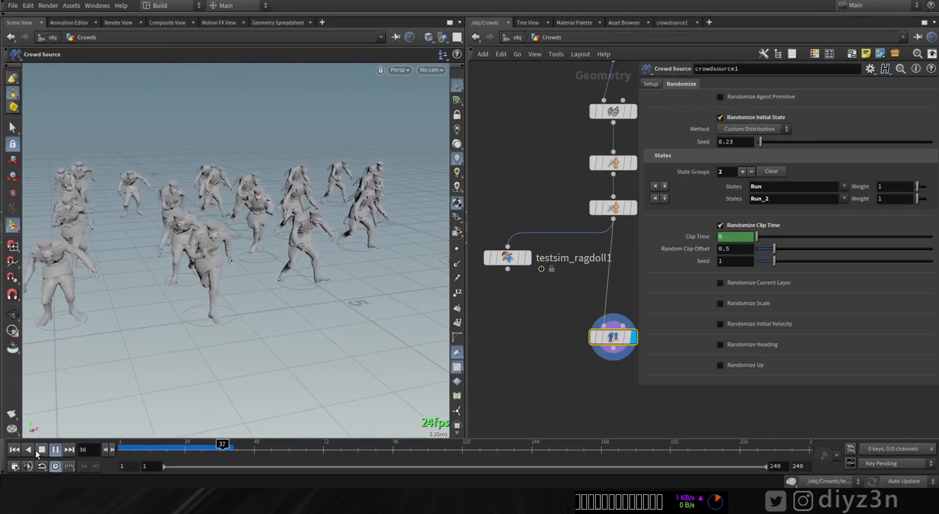
left_click(41, 449)
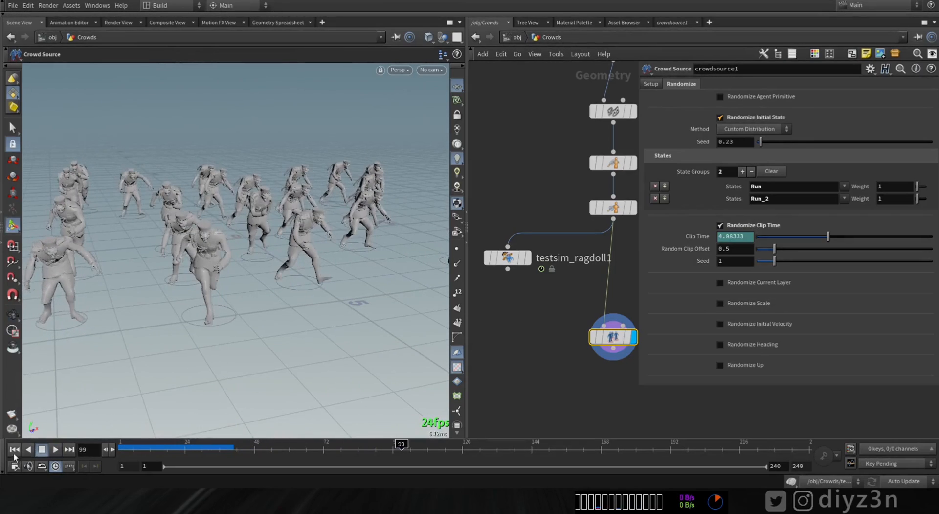
left_click(14, 449)
Step: Create a crowd simulation from the crowd source with the Simulate shelf tool, using the states Run, Run_2 and ragdoll
left_click_drag(610, 335, 599, 308)
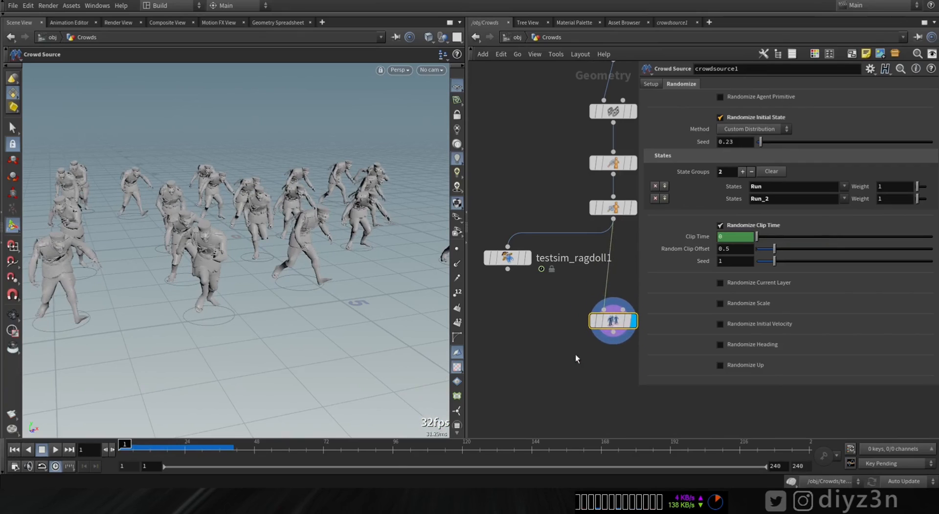
scroll(577, 357, "down", 4)
middle_click_drag(563, 373, 520, 335)
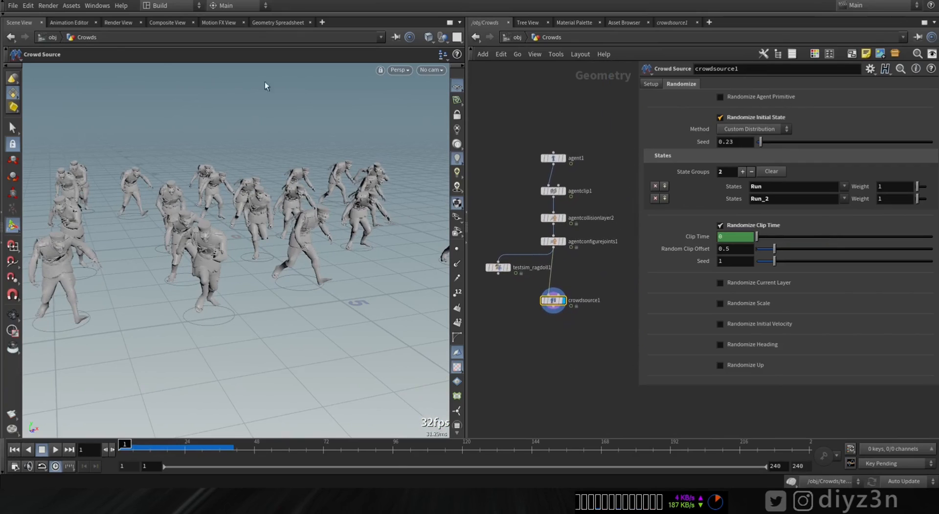
left_click(36, 13)
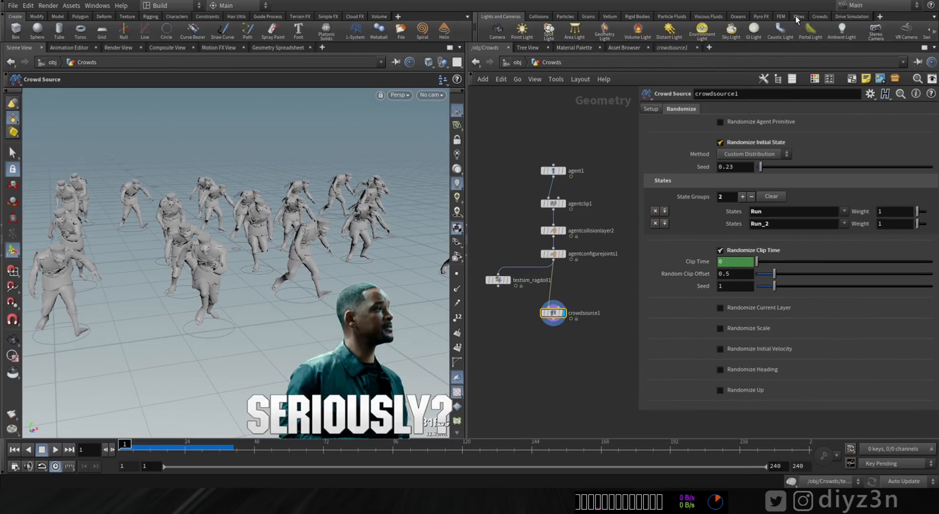
left_click(820, 16)
left_click(667, 30)
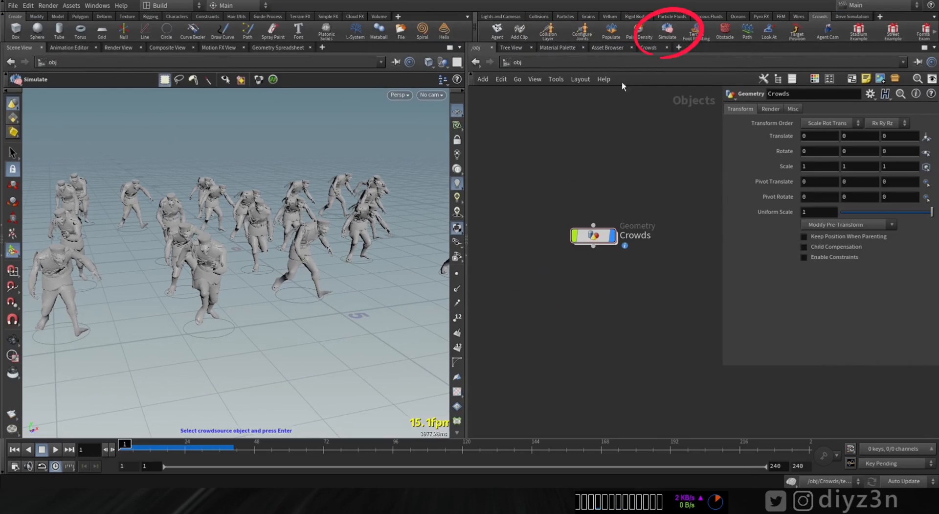
left_click(302, 242)
key("Return")
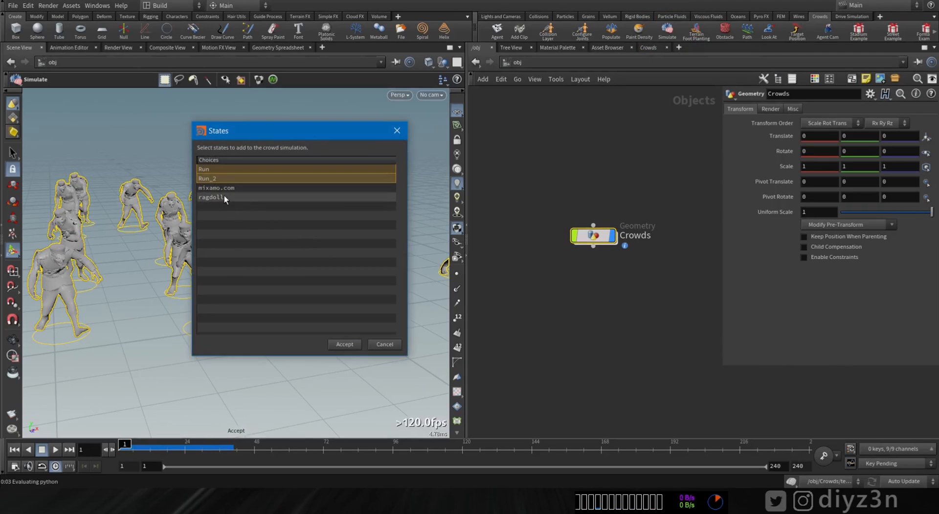
left_click(344, 343)
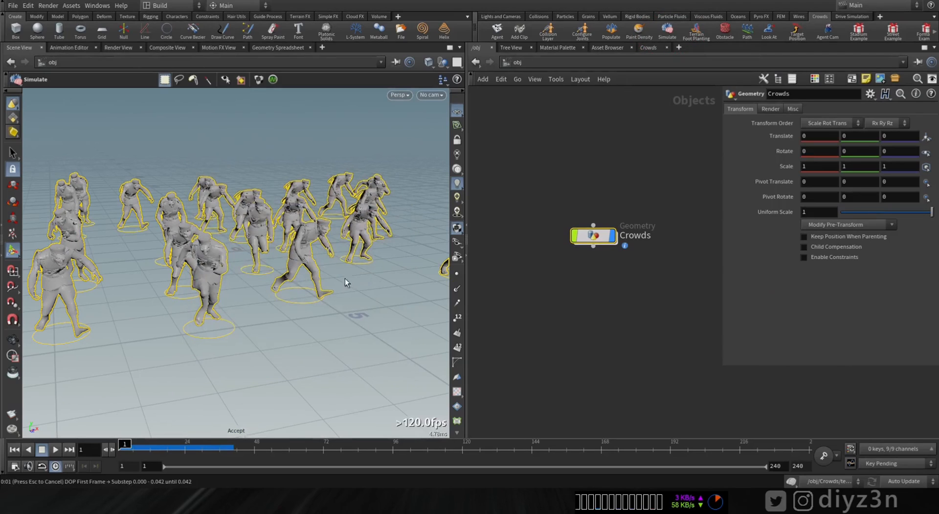
Step: Separate the object nodes, enter the crowd_sim network, play the crowd simulation, and rewind to the first frame
left_click_drag(603, 228, 566, 288)
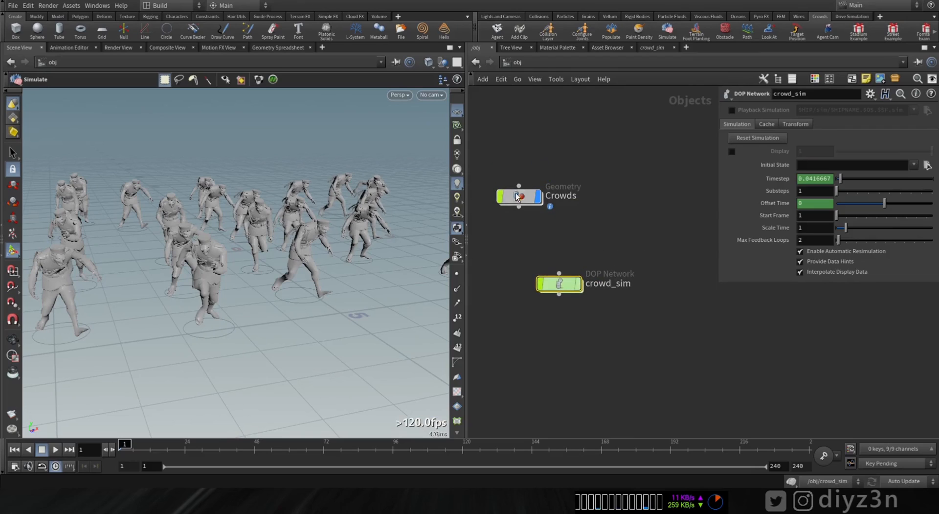
double_click(567, 289)
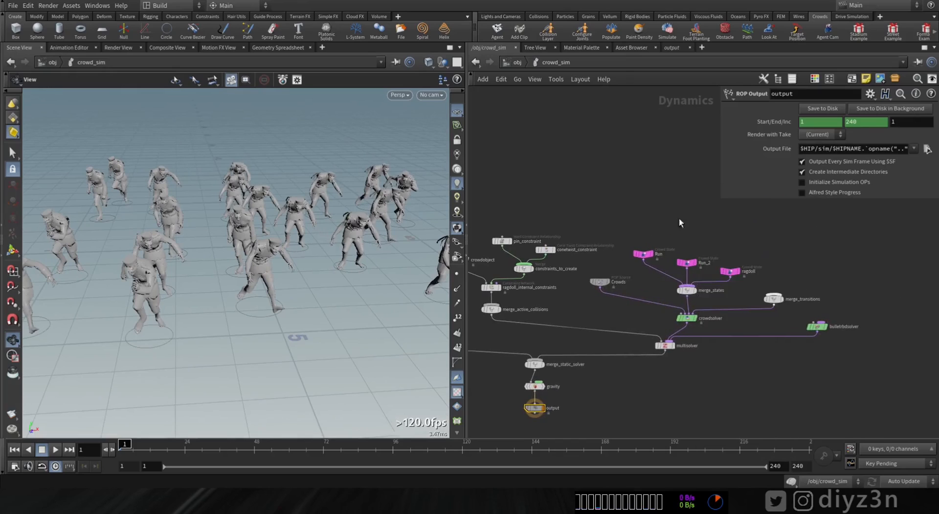
scroll(697, 241, "up", 3)
scroll(641, 216, "down", 5)
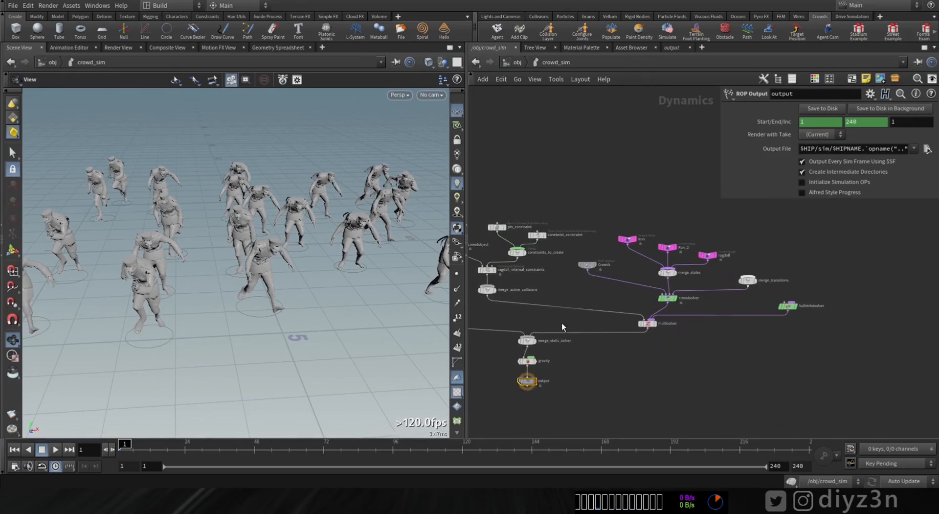
left_click(41, 449)
left_click(16, 450)
Step: Set the clip playback type of the Run and Run_2 crowd states to Locomotive, and play the simulation
middle_click_drag(711, 224, 638, 253)
scroll(670, 195, "up", 4)
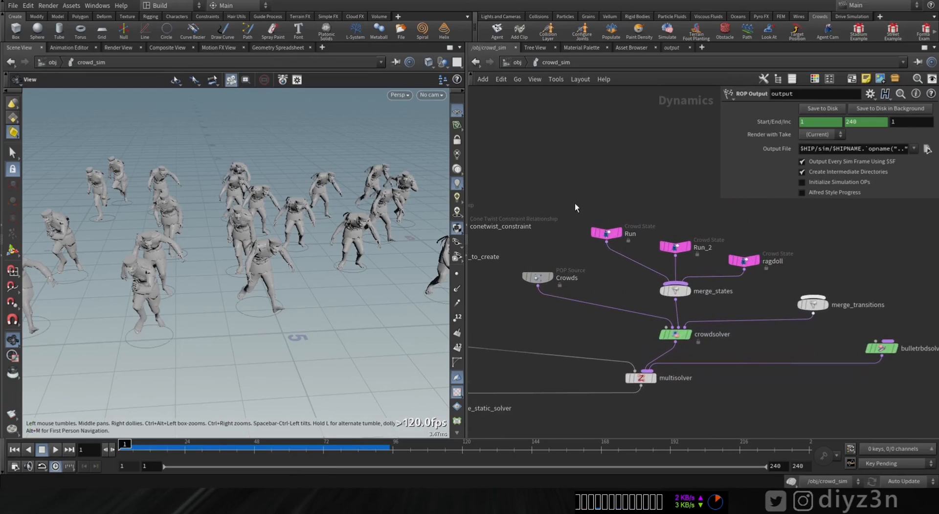
left_click_drag(709, 254, 709, 255)
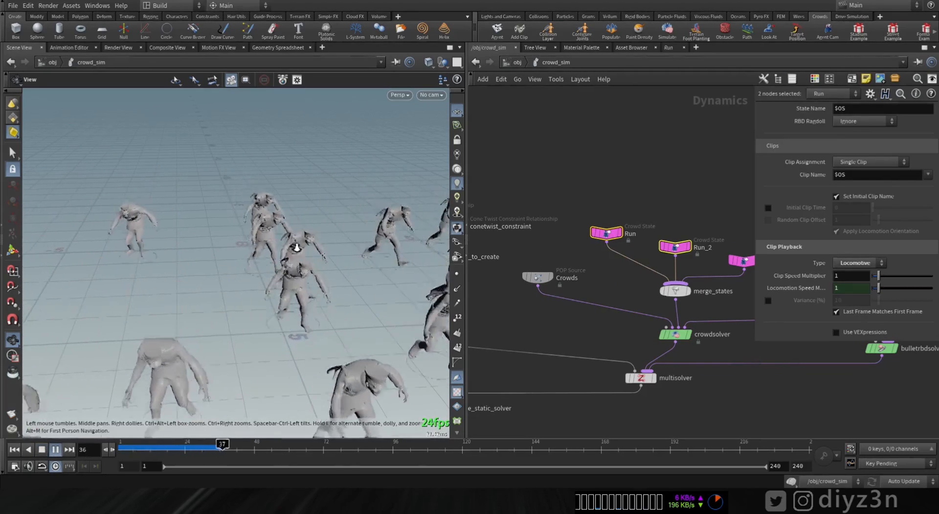
right_click_drag(295, 247, 271, 304)
middle_click_drag(270, 304, 336, 326)
right_click_drag(336, 326, 251, 272)
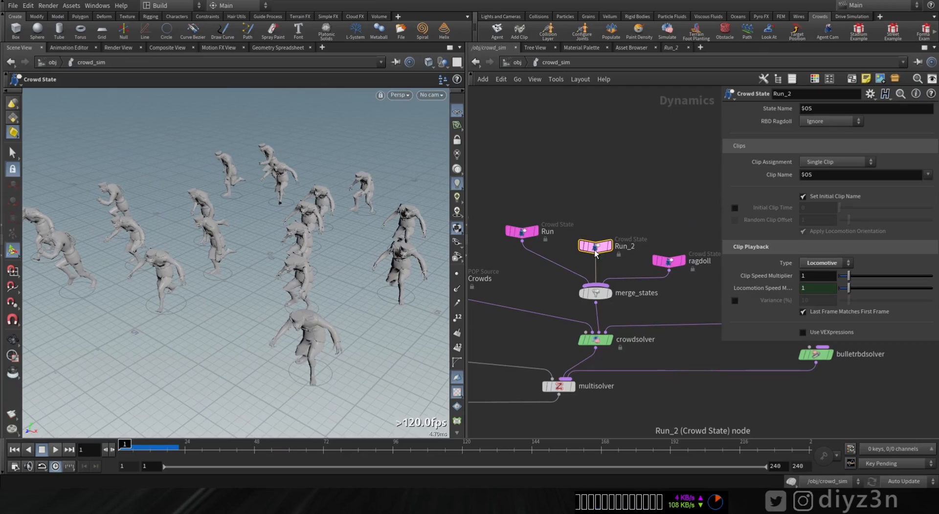
Step: Delete the Run_2 crowd state and place the Run state above merge_states
key("Delete")
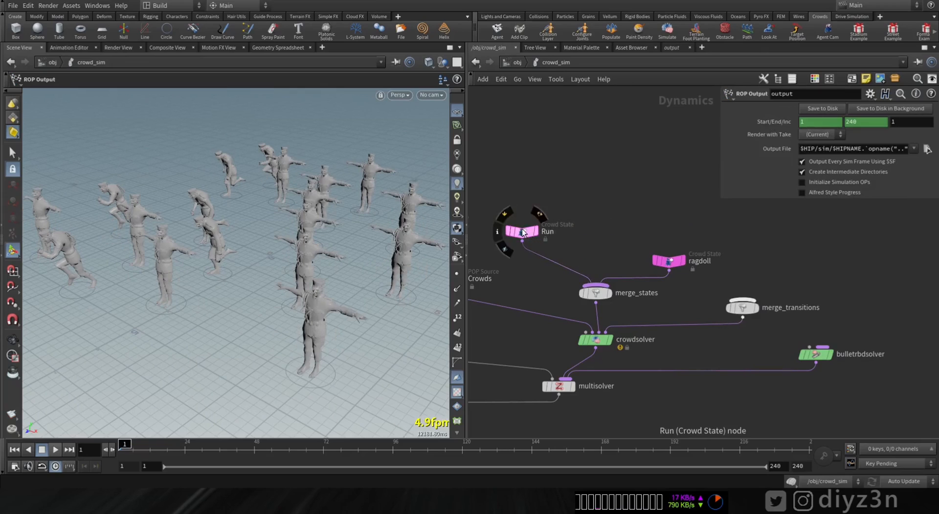
left_click_drag(520, 231, 593, 240)
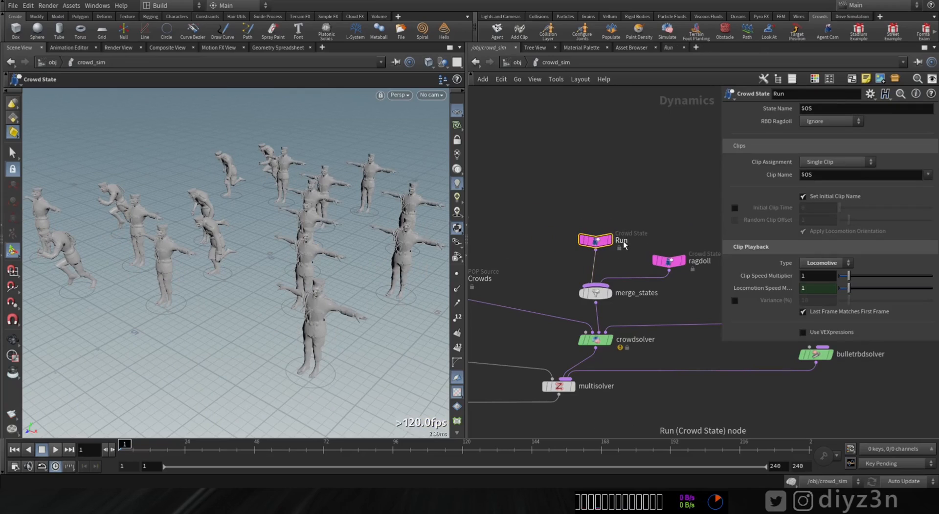
Step: In the Crowds object, turn off Randomize Initial State on crowdsource1 and set its initial state to Run
left_click(517, 62)
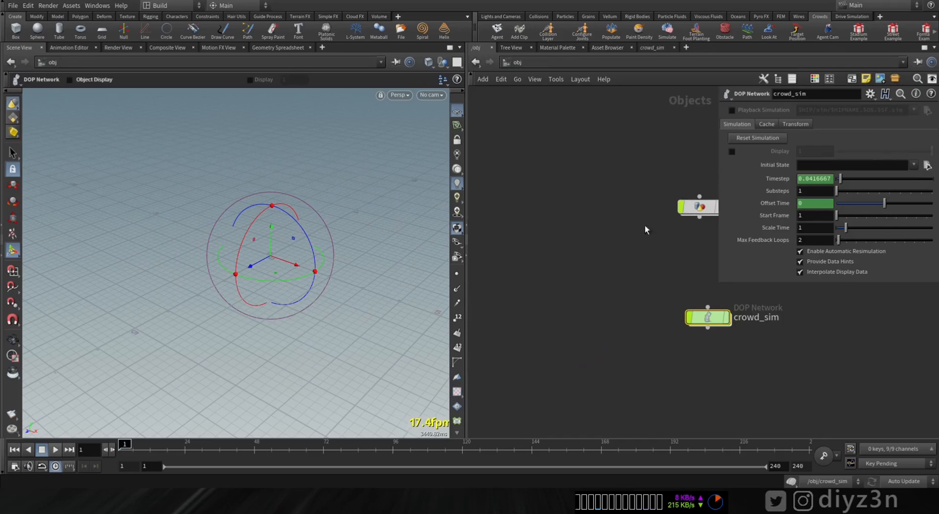
double_click(700, 206)
left_click(566, 299)
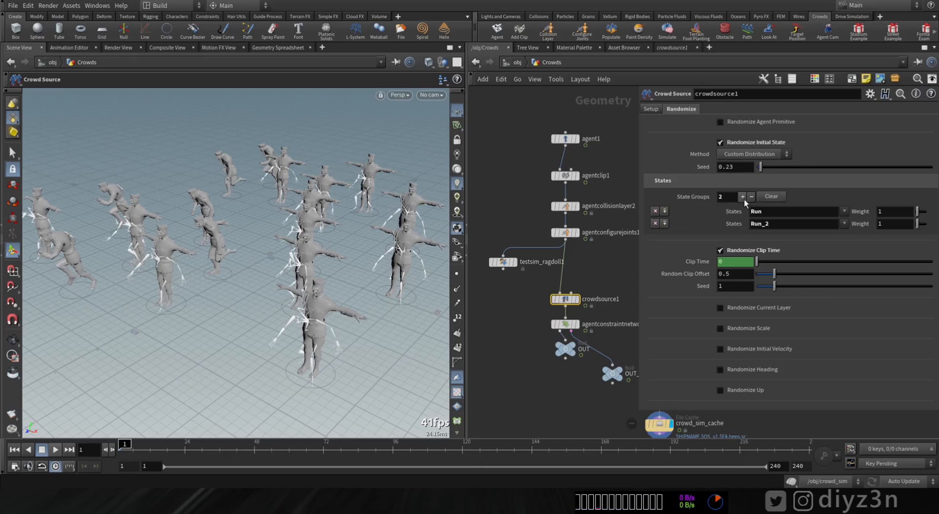
left_click(720, 143)
left_click(723, 109)
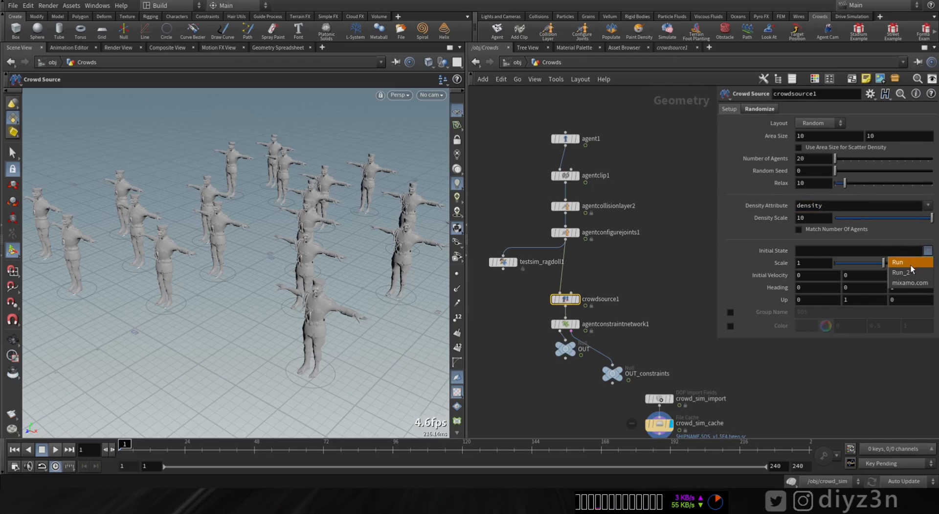
left_click(907, 262)
Step: In crowd_sim, set the Run state's clip assignment to Random Distribution with clips Run and Run_2, and play the simulation
left_click(518, 64)
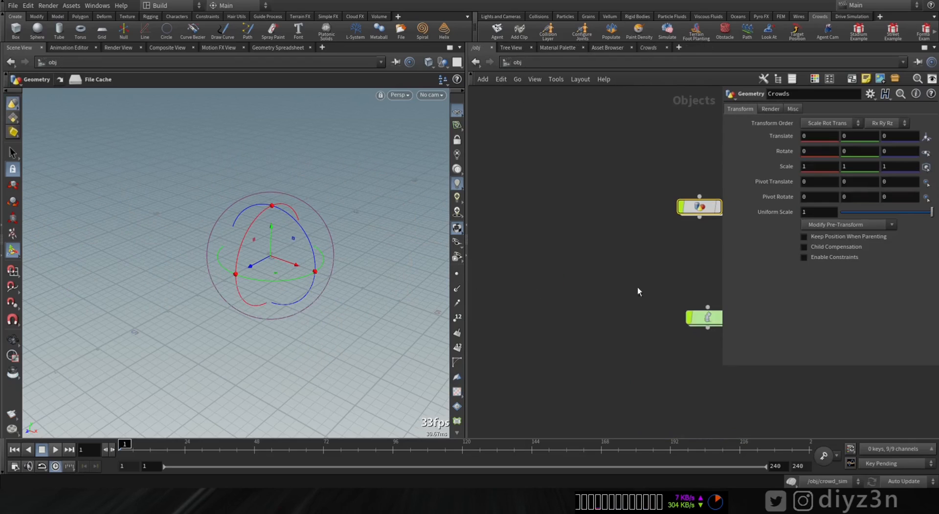
double_click(710, 317)
left_click(836, 162)
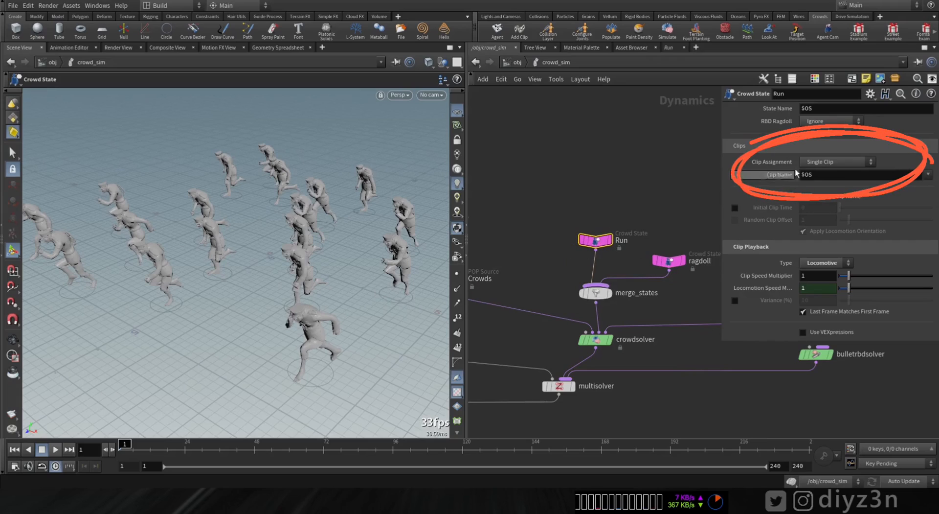
left_click(827, 186)
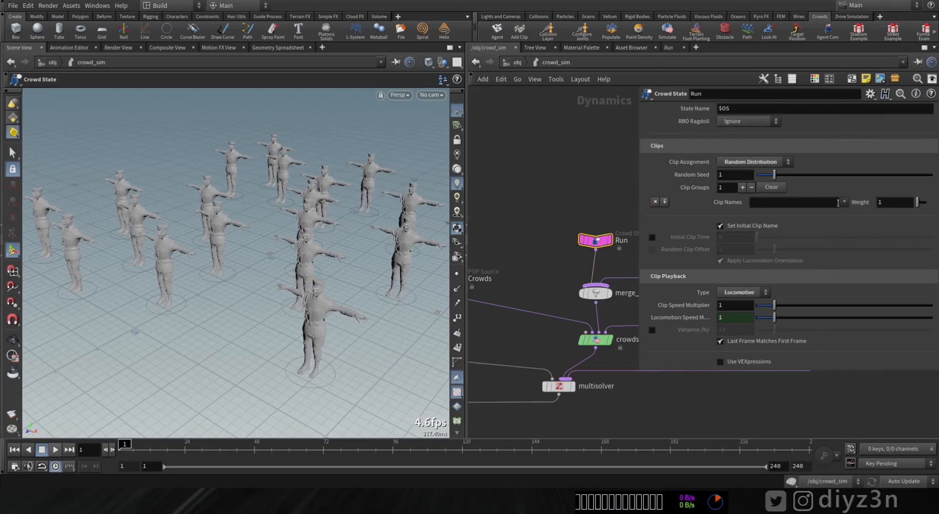
left_click(848, 214)
left_click(743, 187)
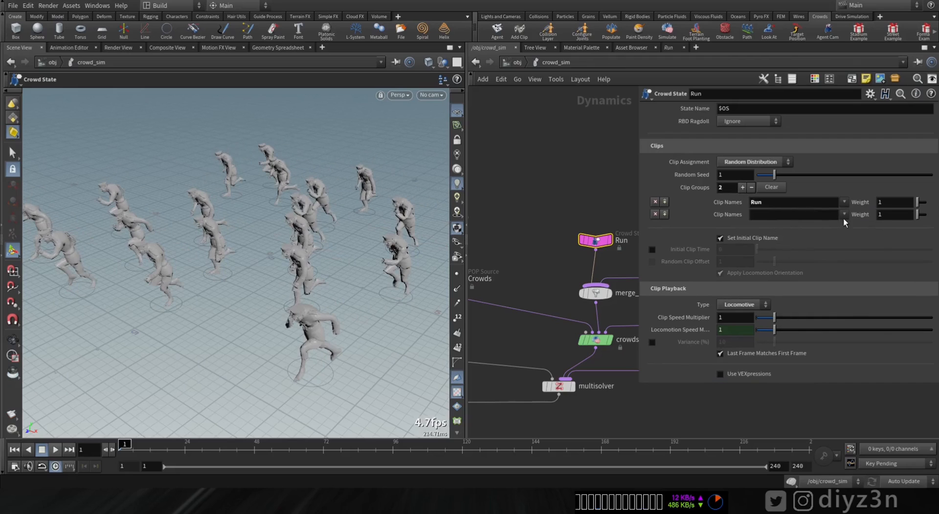
left_click(851, 237)
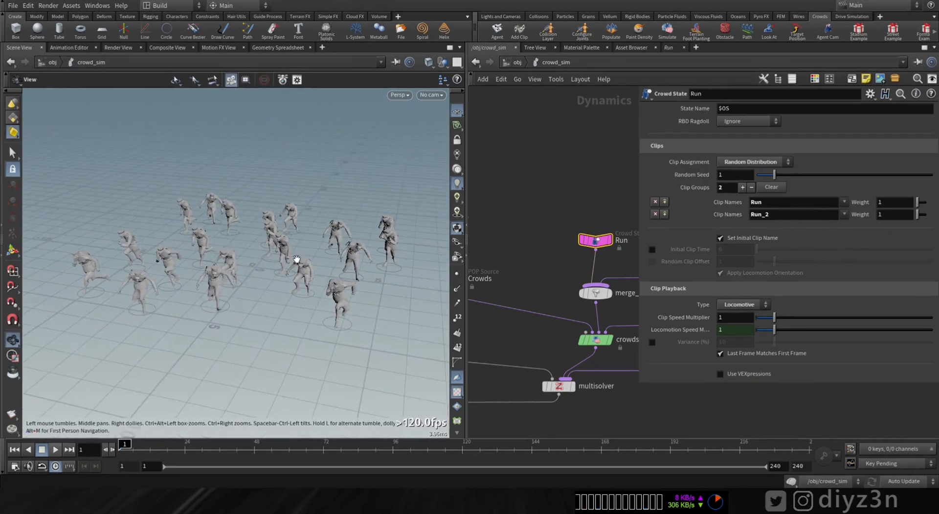
left_click(55, 450)
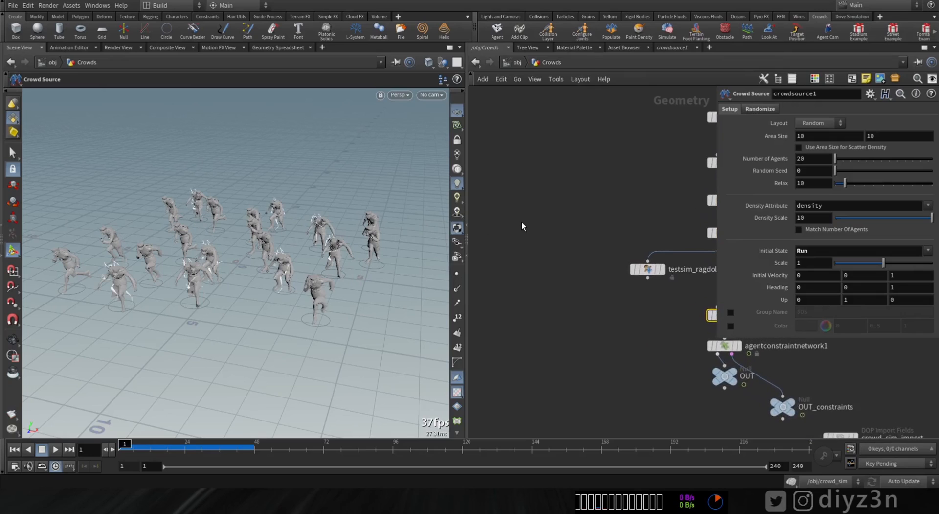
Step: Add a File node to the Crowds network and load the environment geometry Isreal.fbx
key("Tab")
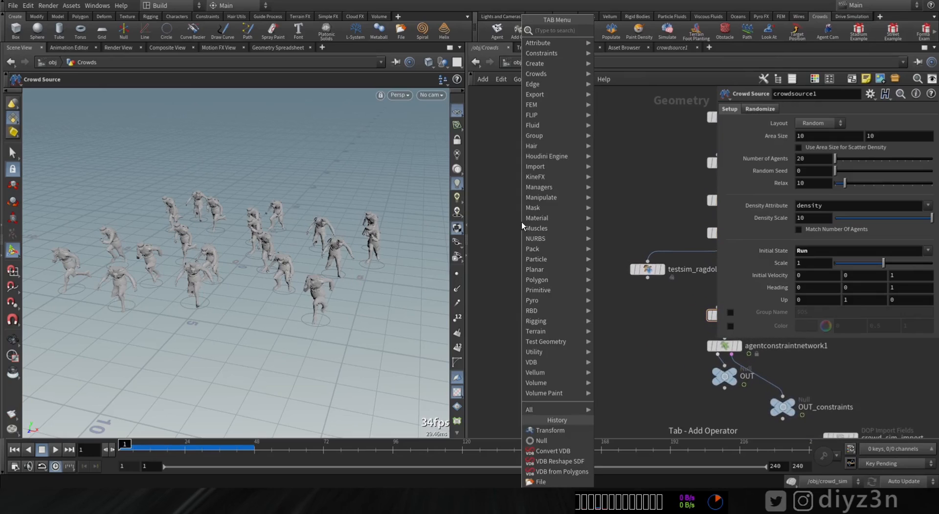
type("f")
mouse_move(538, 166)
left_click(636, 31)
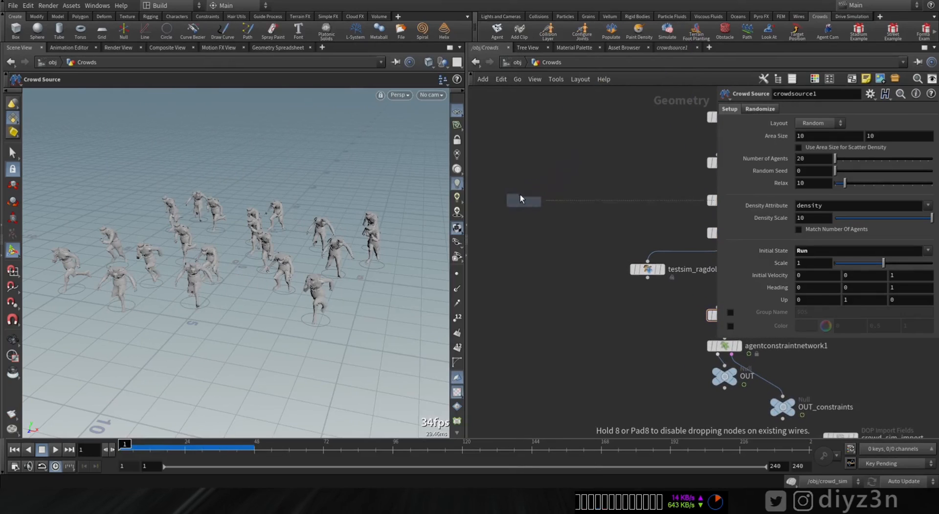
left_click(518, 184)
left_click(927, 123)
double_click(753, 172)
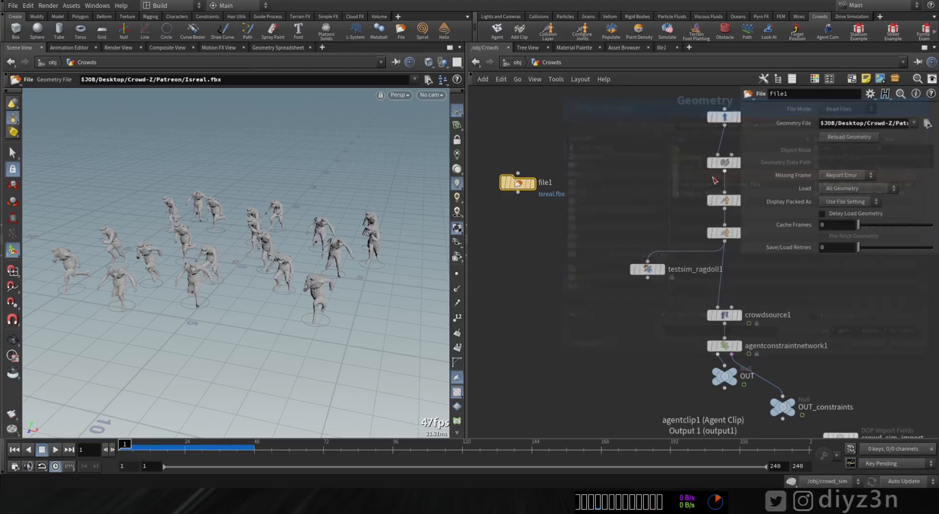
Step: Add a displayed Transform node below the file node and set its uniform scale to 0.015
key("Tab")
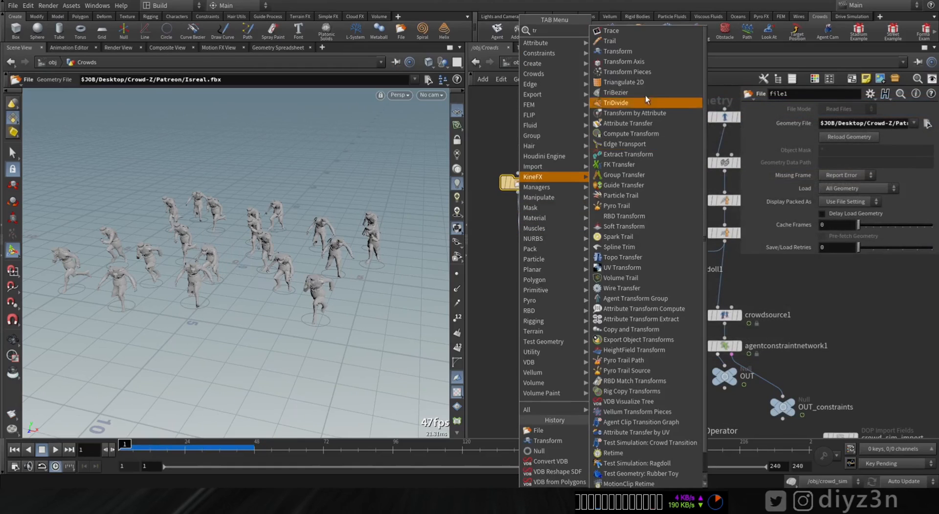
left_click(645, 99)
left_click(534, 232)
left_click_drag(522, 230, 522, 210)
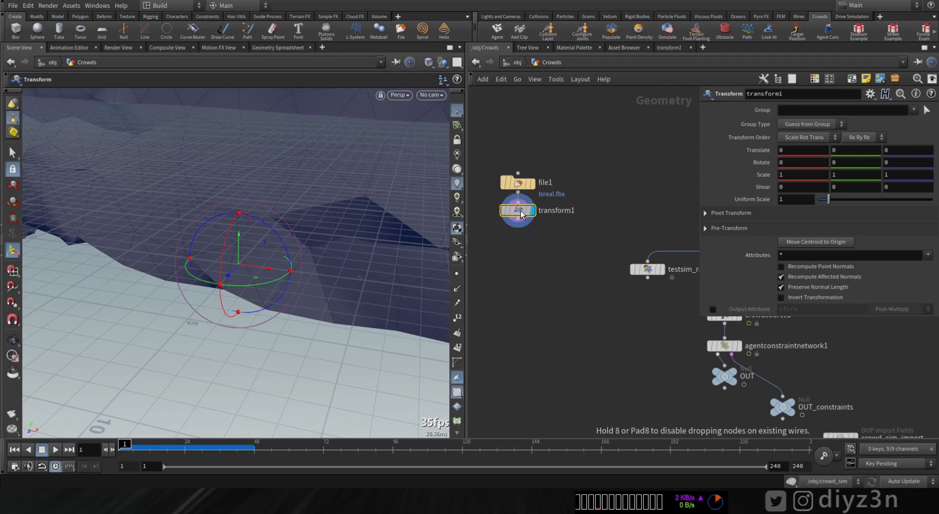
left_click(794, 201)
type("0.015")
key("Return")
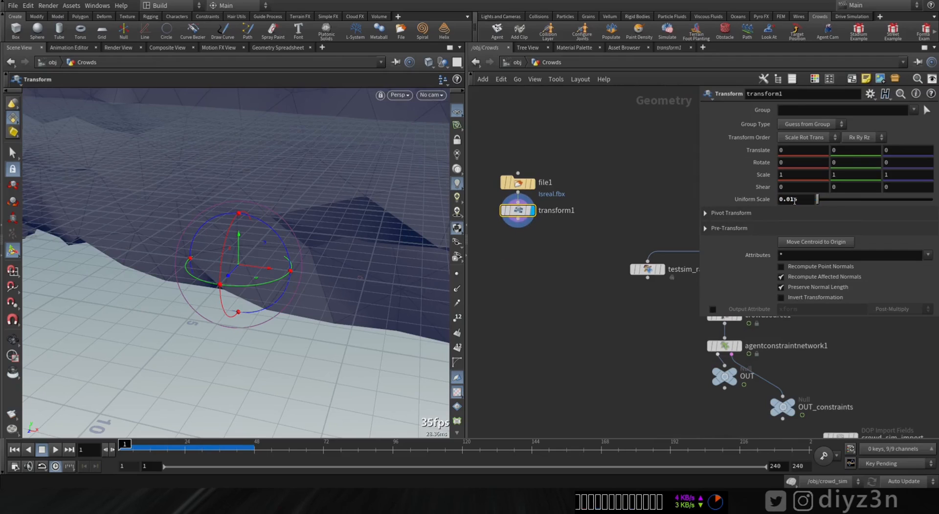
right_click_drag(315, 203, 267, 205, "alt")
left_click_drag(266, 205, 179, 297)
key("Return")
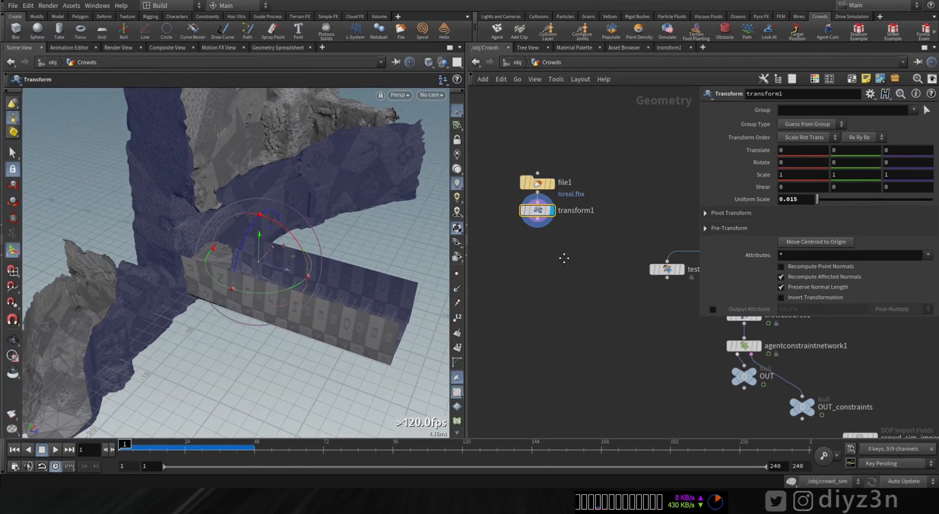
Step: Connect a VDB from Polygons node below transform1 and display its result
key("Tab")
type("vdbf")
key("Down")
key("Down")
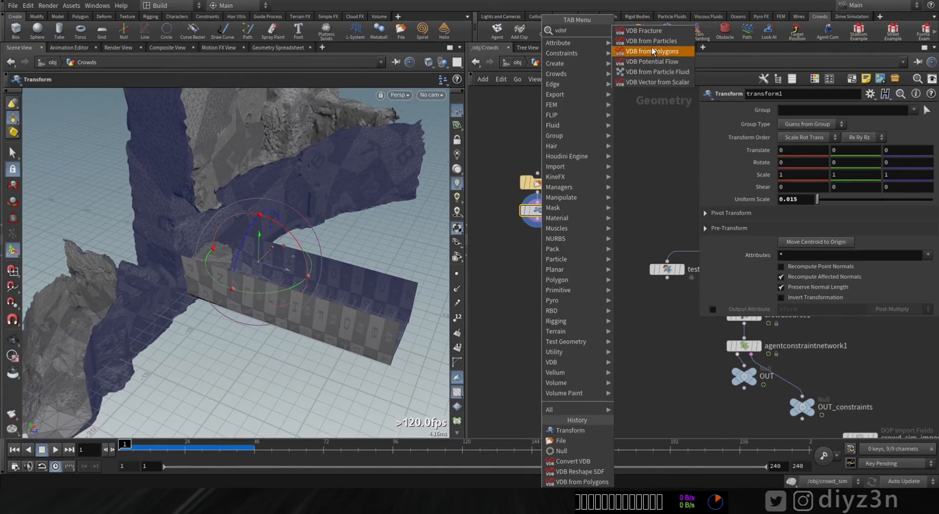
key("Return")
left_click(553, 247)
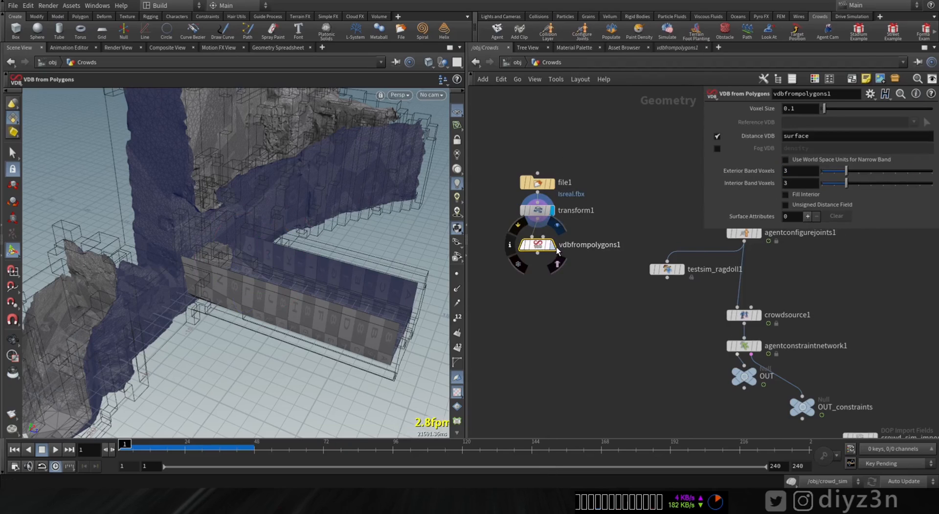
left_click(557, 225)
Step: Connect a VDB Reshape SDF node below vdbfrompolygons1 and display its result
key("Tab")
type("v")
key("BackSpace")
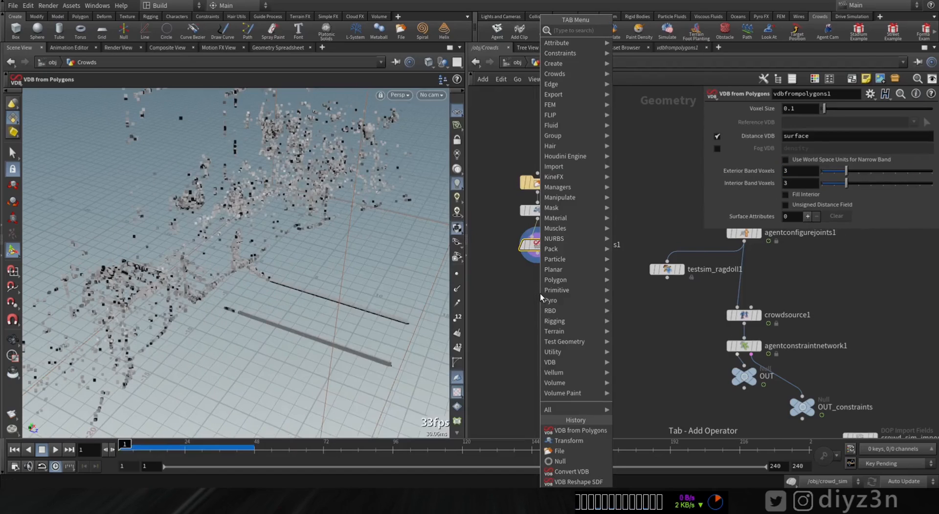
type("res")
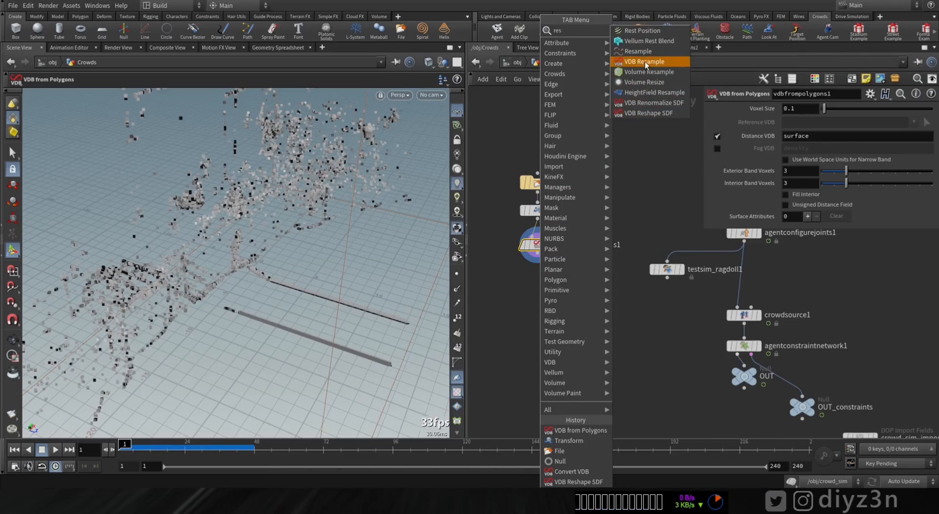
left_click(644, 113)
left_click(545, 262)
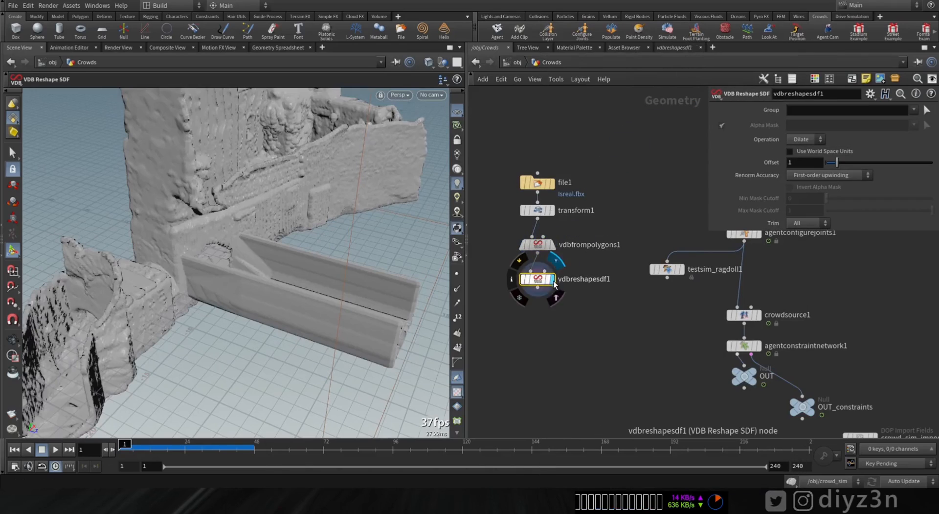
Step: Add a Convert VDB node below vdbreshapesdf1, set it to convert to Polygons, and display it
key("Tab")
type("conv")
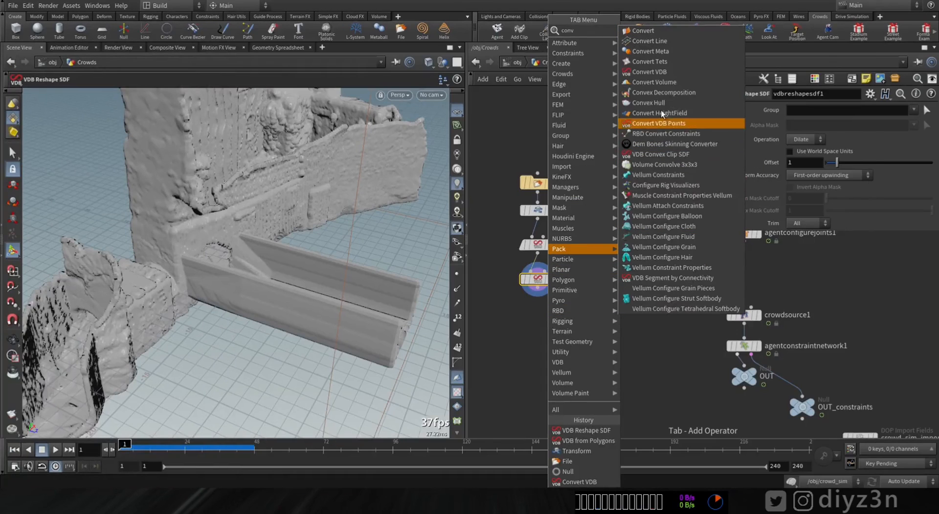
left_click(662, 72)
left_click(538, 309)
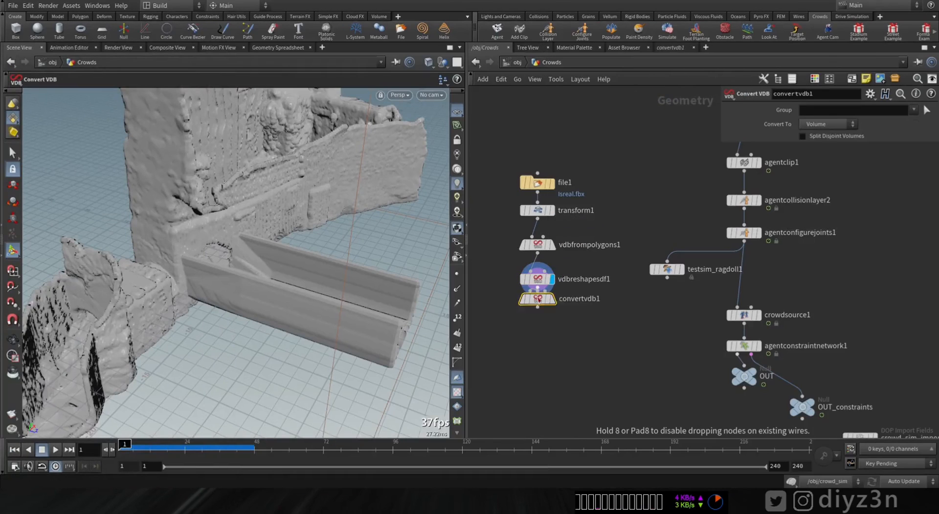
left_click(828, 124)
left_click(812, 150)
left_click(553, 314)
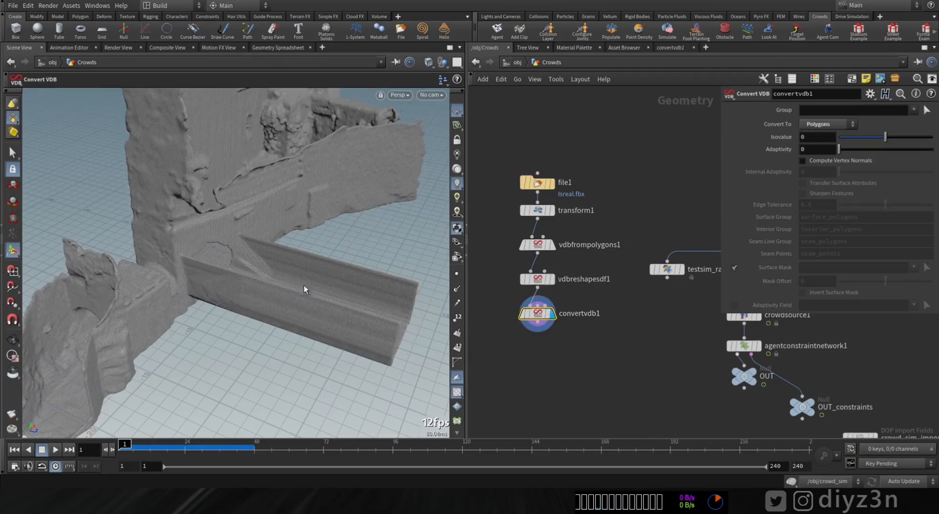
Step: Set the adaptivity of convertvdb1 to 0.62 and inspect the environment's wireframe mesh
left_click_drag(304, 289, 205, 279, "alt")
middle_click(538, 312)
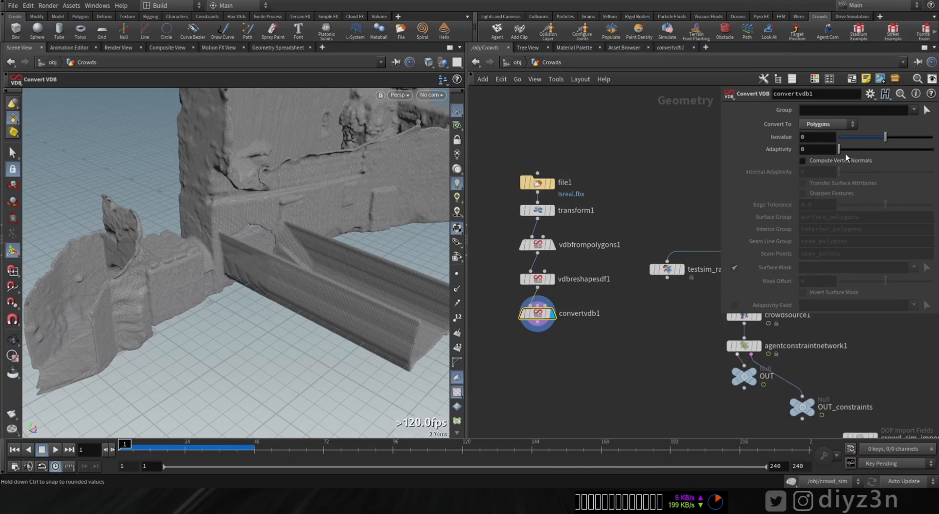
left_click_drag(840, 149, 868, 155)
mouse_move(141, 248)
left_mouse_down("alt")
mouse_move(87, 230)
mouse_move(196, 210)
mouse_move(152, 233)
mouse_move(146, 299)
mouse_move(155, 279)
mouse_move(143, 268)
left_mouse_up("alt")
scroll(143, 268, "up", 2)
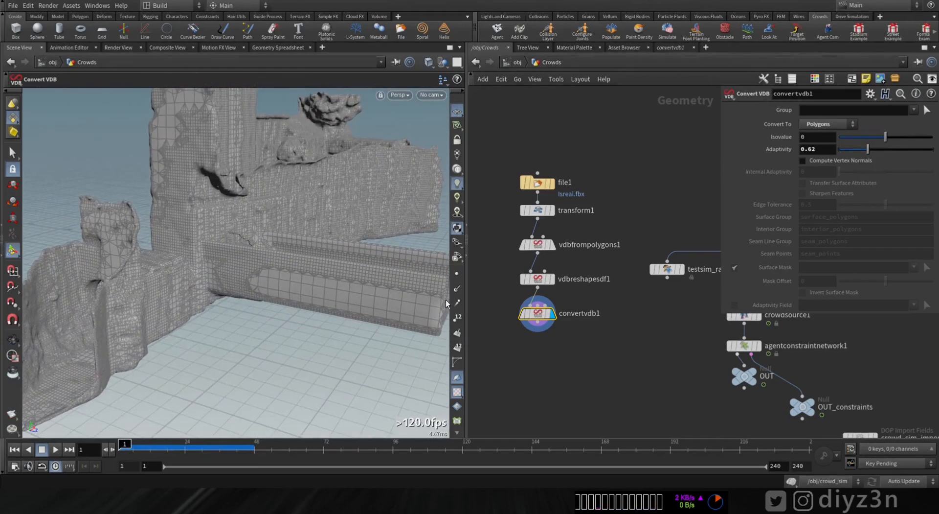
Step: Connect a Null node below convertvdb1 and name it OUT_RBD
middle_click_drag(534, 356, 535, 283)
left_click(540, 249)
key("Tab")
type("null")
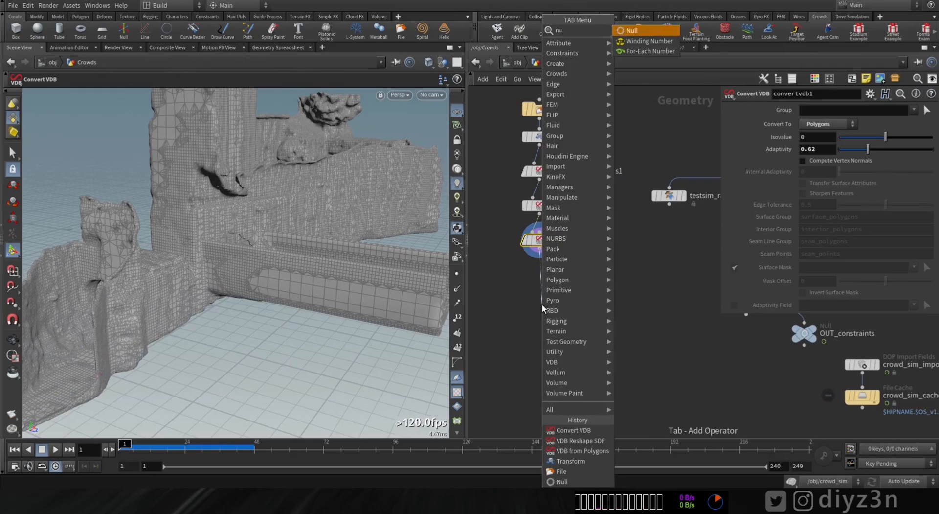
left_click(639, 31)
left_click_drag(546, 311, 545, 321)
double_click(565, 313)
type("R")
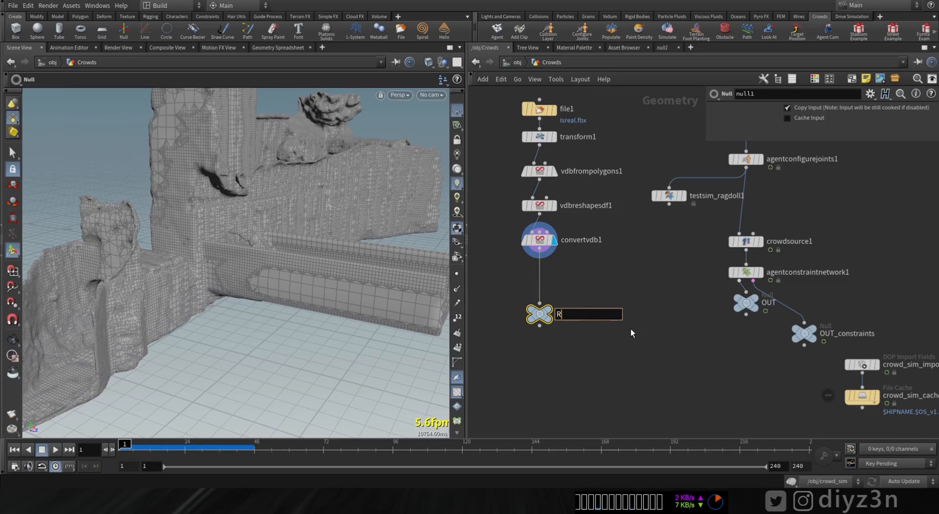
key("BackSpace")
type("_OU")
key("BackSpace")
key("BackSpace")
key("BackSpace")
type("OUT_RBD")
key("Return")
key("Escape")
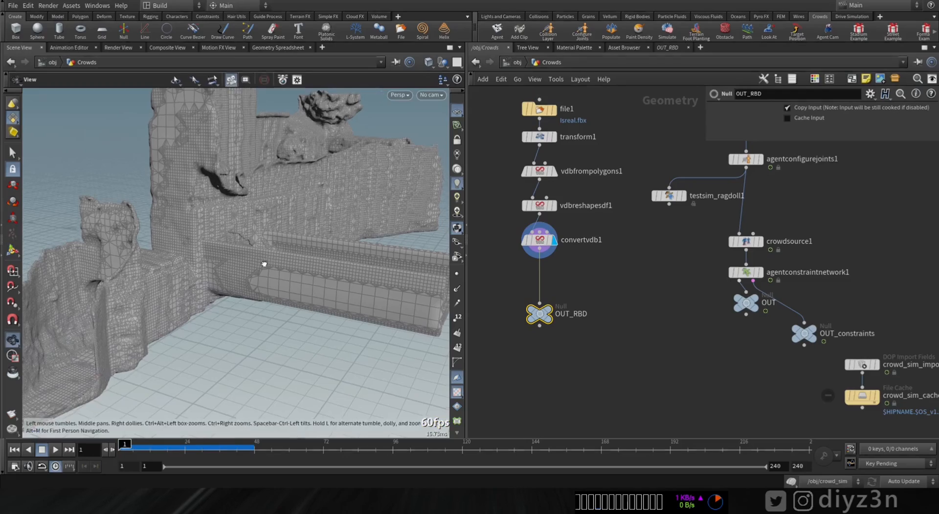
Step: Add a Static Object node above merge_static_collisions in the crowd_sim network and connect it
left_click_drag(262, 262, 294, 269)
left_click(517, 63)
double_click(588, 339)
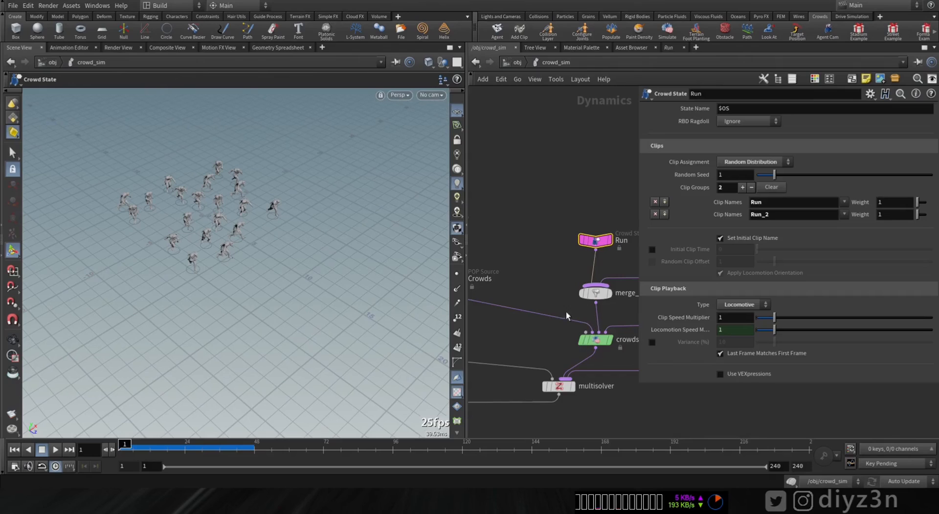
right_click_drag(540, 338, 500, 345)
middle_click_drag(500, 346, 557, 337)
right_click_drag(500, 252, 524, 305)
key("Tab")
type("sa")
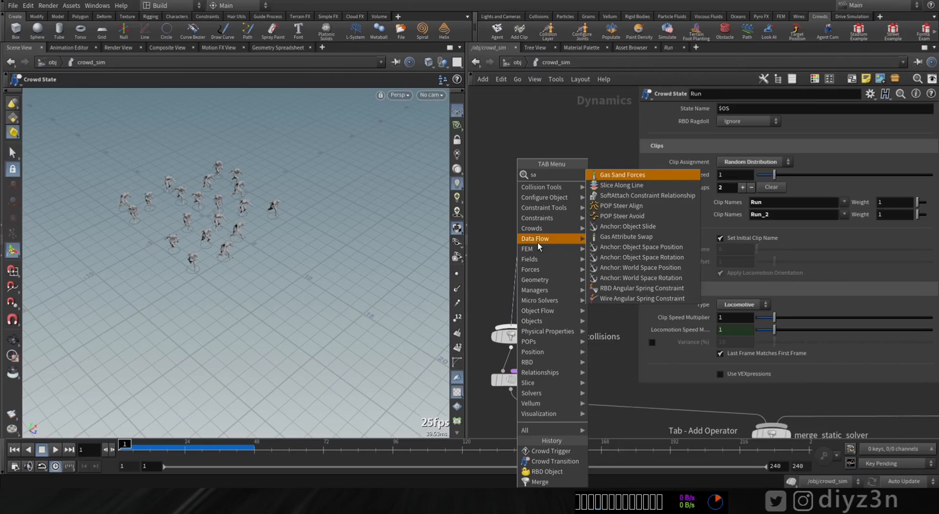
key("BackSpace")
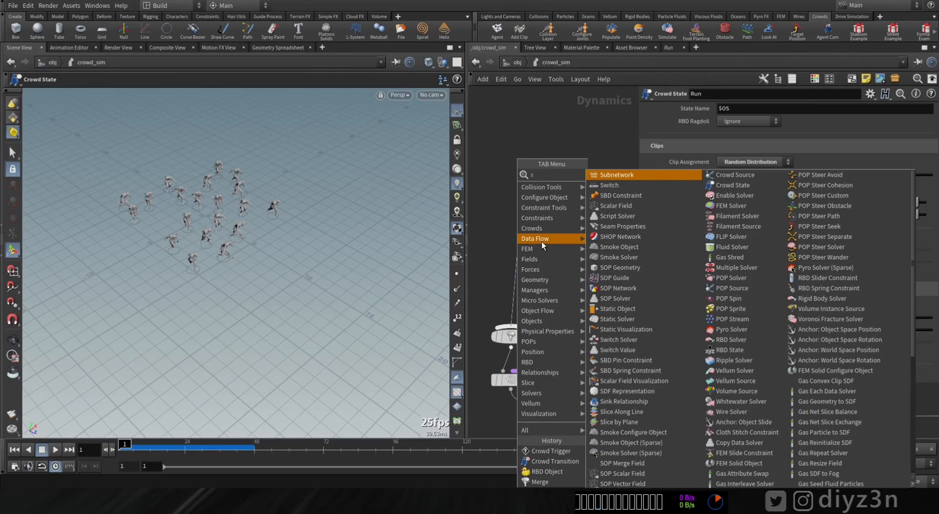
type("ta")
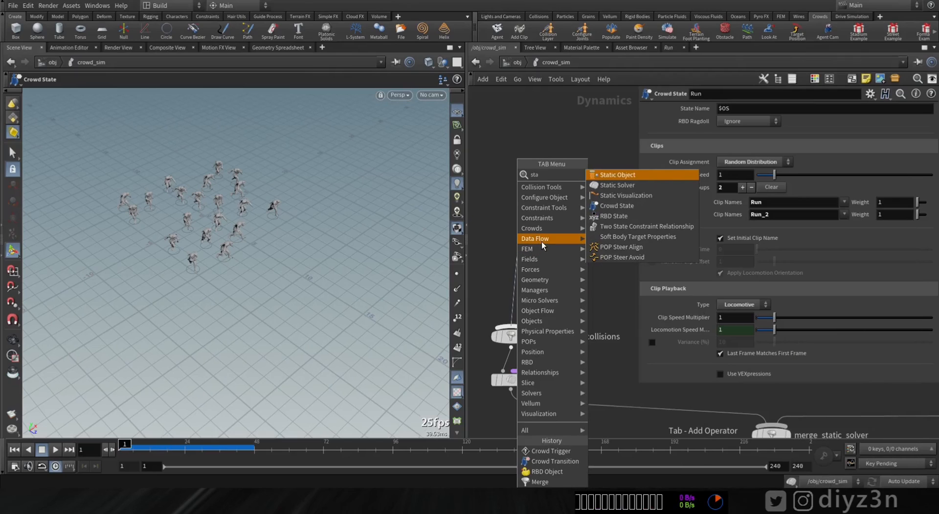
left_click(618, 176)
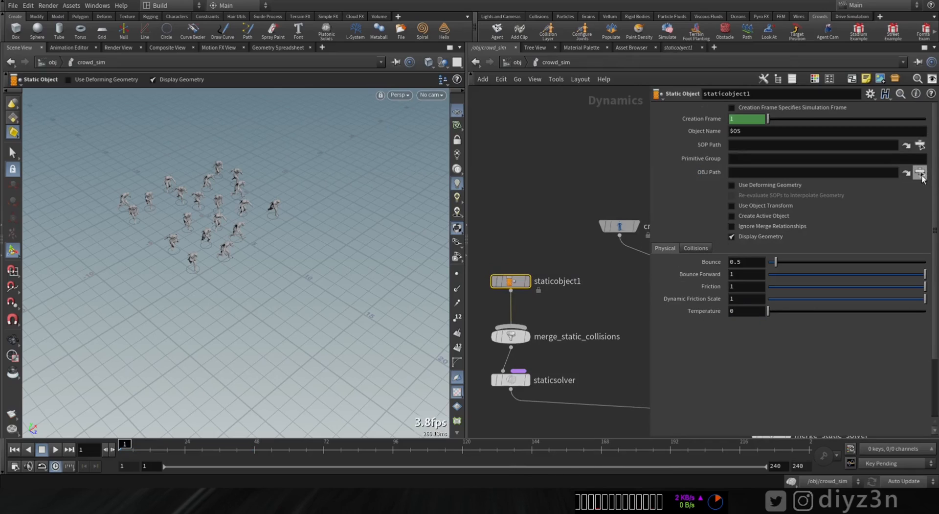
Step: Set the SOP path of staticobject1 to /obj/Crowds/OUT_RBD and view the environment
left_click(921, 146)
left_click(832, 106)
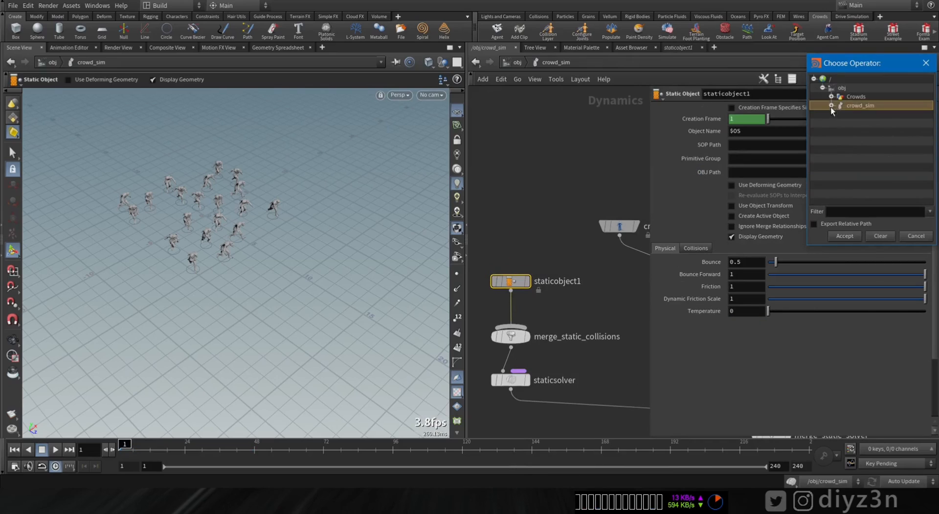
left_click(832, 97)
double_click(859, 118)
mouse_move(244, 220)
left_mouse_down("alt")
mouse_move(145, 203)
mouse_move(184, 189)
mouse_move(247, 219)
mouse_move(230, 214)
left_mouse_up("alt")
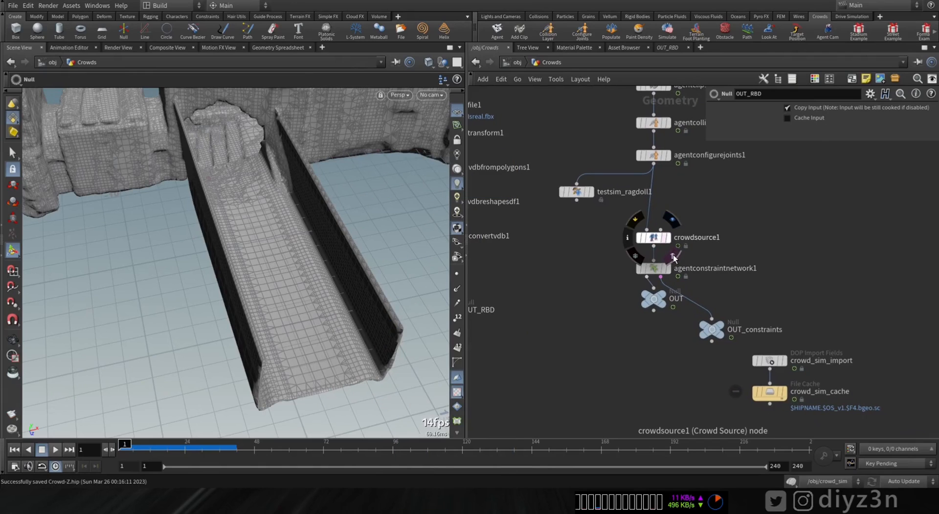
Step: Template crowdsource1 in the Crowds network to see the agents with the environment, and make room below it by moving OUT and agentconstraintnetwork1 down
left_click(674, 256)
left_click_drag(304, 189, 268, 210)
left_click_drag(313, 234, 342, 236)
left_click(653, 238)
left_click_drag(653, 301, 595, 373)
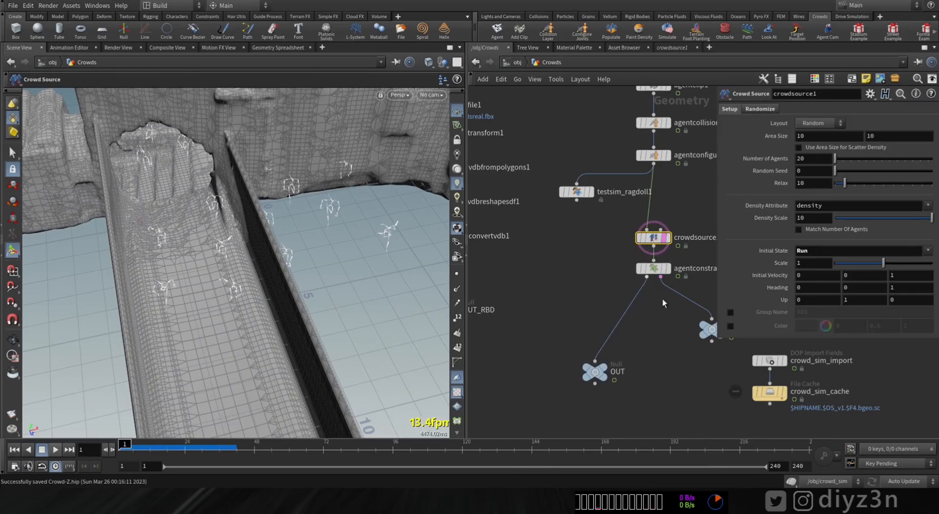
left_click_drag(654, 268, 654, 309)
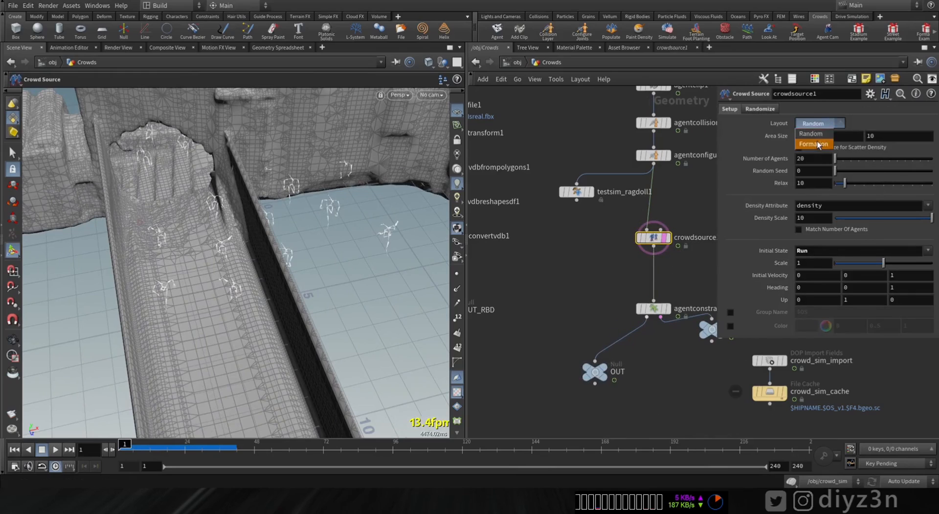
Step: Set the crowdsource1 layout to Formation with 10 rows, 4 columns and a spacing of 0.9
left_click(818, 143)
left_click_drag(869, 149, 932, 136)
left_click_drag(861, 147, 843, 163)
Step: Insert a Transform node between crowdsource1 and agentconstraintnetwork1 and show it as a template
key("Tab")
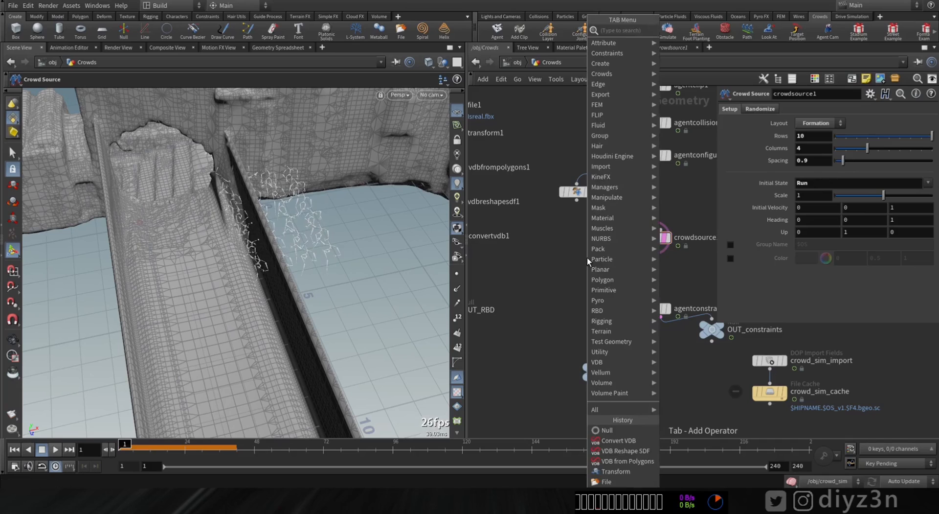
type("tr")
left_click(686, 50)
left_click(654, 272)
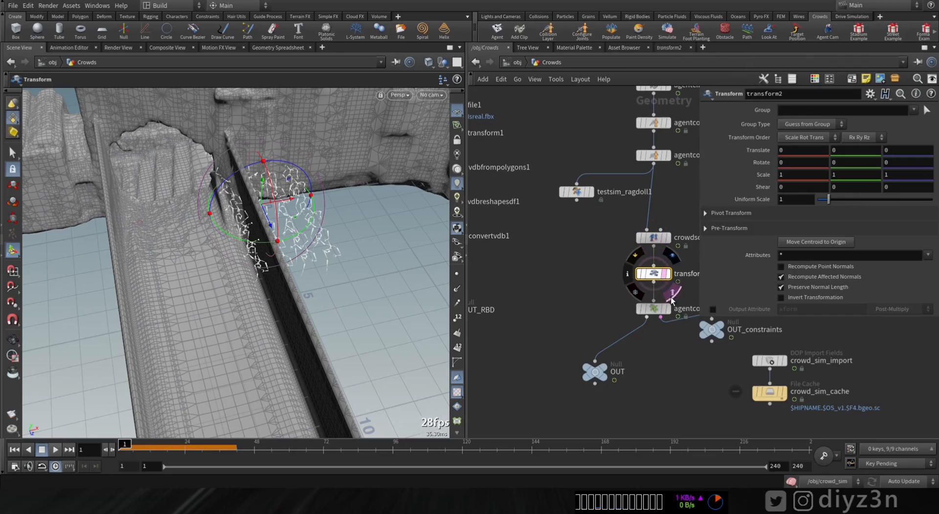
Step: Move the agent formation onto the bridge at about -3.53, -0.08, 6.73 and rotate it -180 degrees about Y
left_click_drag(270, 227, 242, 230)
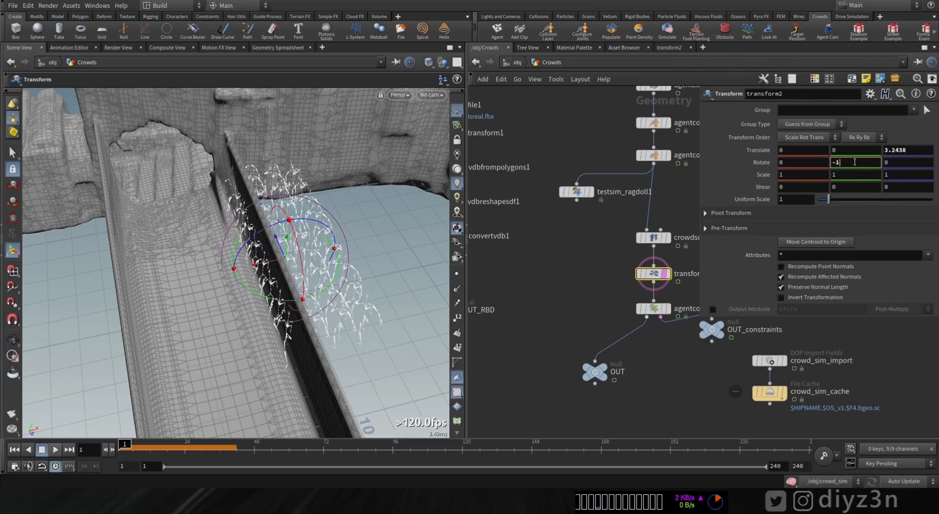
left_click_drag(260, 266, 235, 292)
mouse_move(234, 292)
left_mouse_down("alt")
mouse_move(230, 303)
mouse_move(237, 279)
mouse_move(238, 293)
left_mouse_up("alt")
scroll(238, 294, "down", 4)
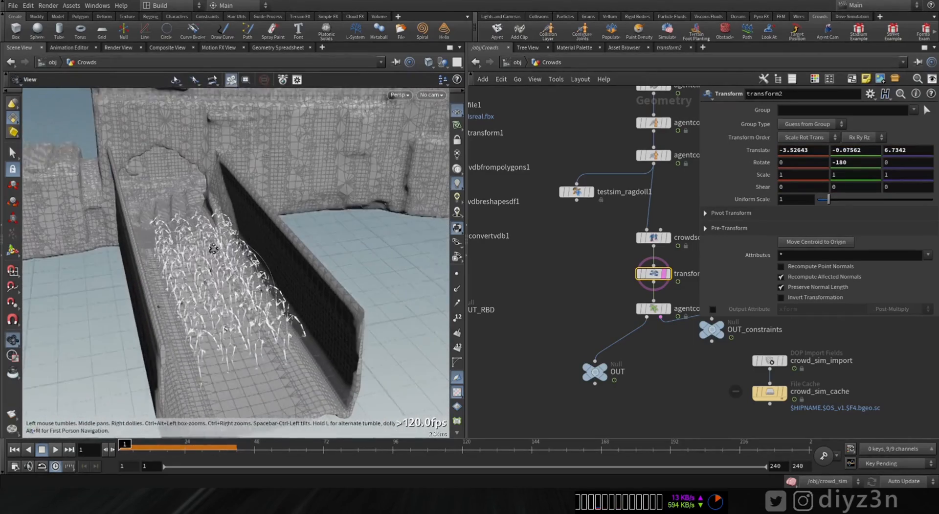
Step: Return to the crowd_sim network and add a Crowd Transition node connected to merge_transitions
left_click(518, 63)
left_click(587, 337)
double_click(586, 337)
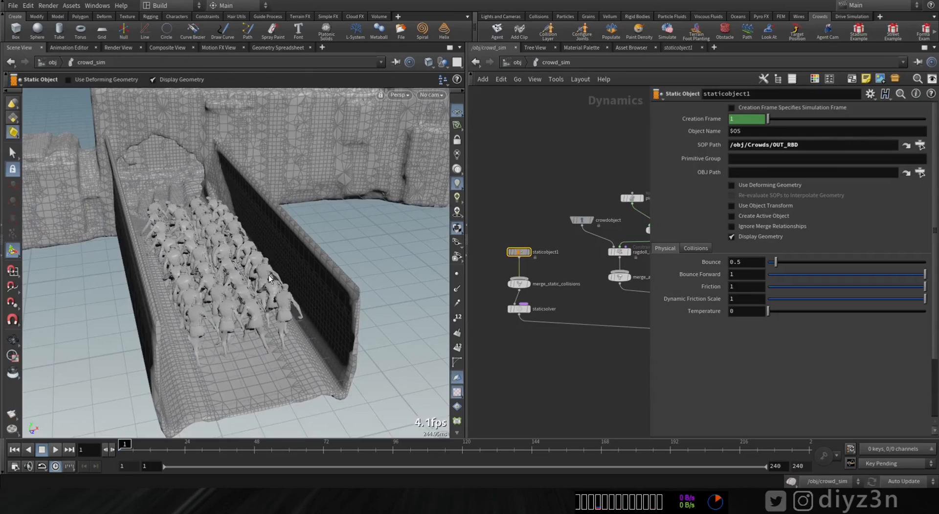
left_click_drag(230, 262, 211, 272, "alt")
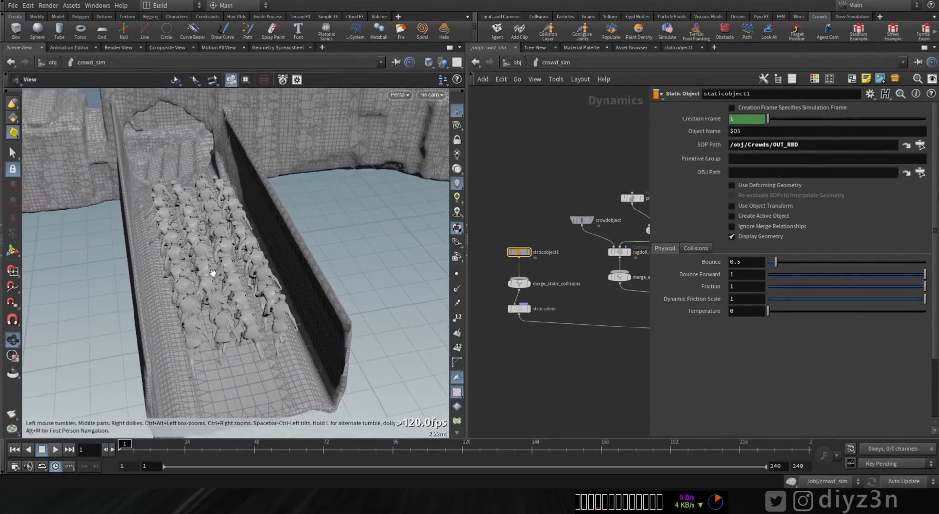
middle_click_drag(606, 304, 461, 309)
middle_click_drag(596, 283, 513, 290)
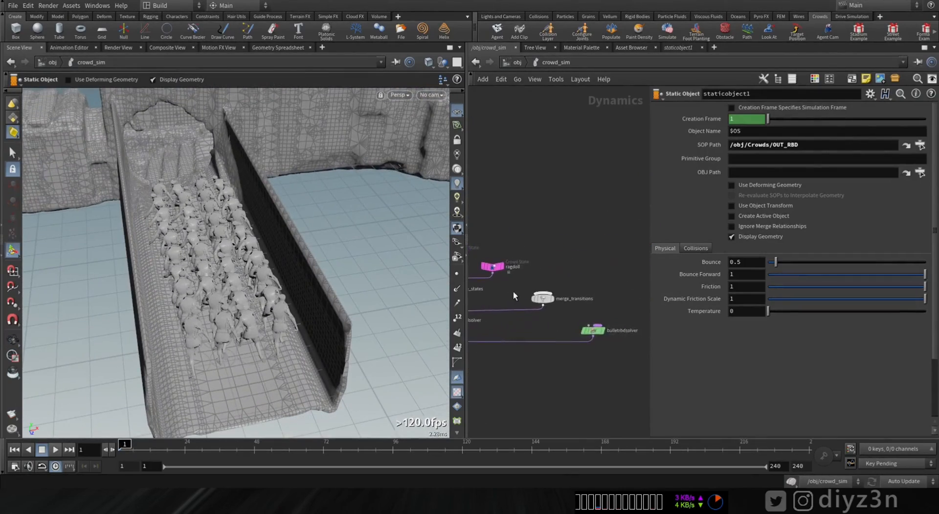
scroll(582, 267, "up", 3)
key("Tab")
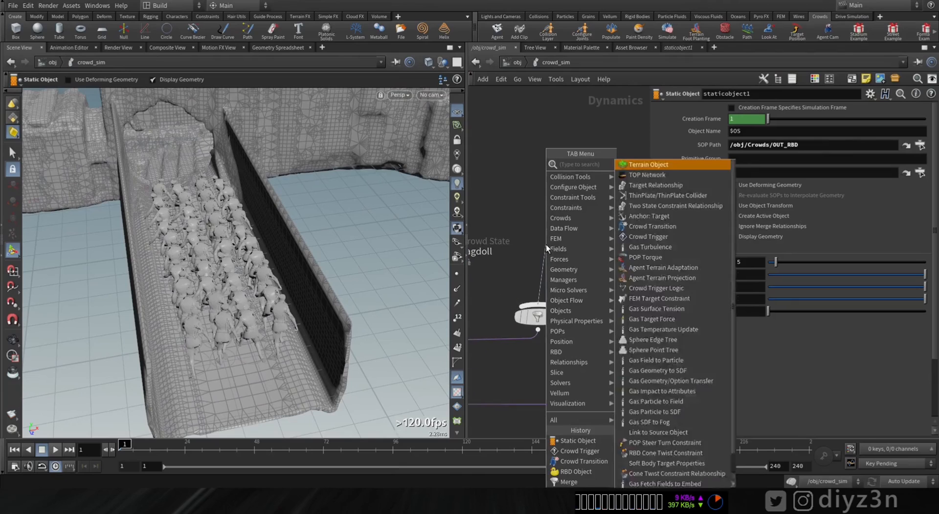
key("Escape")
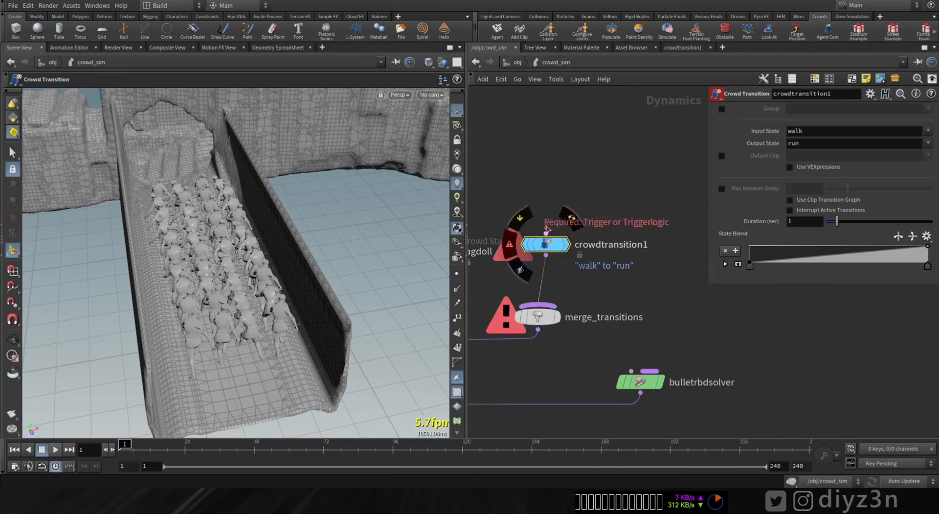
Step: Connect a Crowd Trigger node above crowdtransition1 and set the transition's input state to Run and output state to ragdoll
key("Tab")
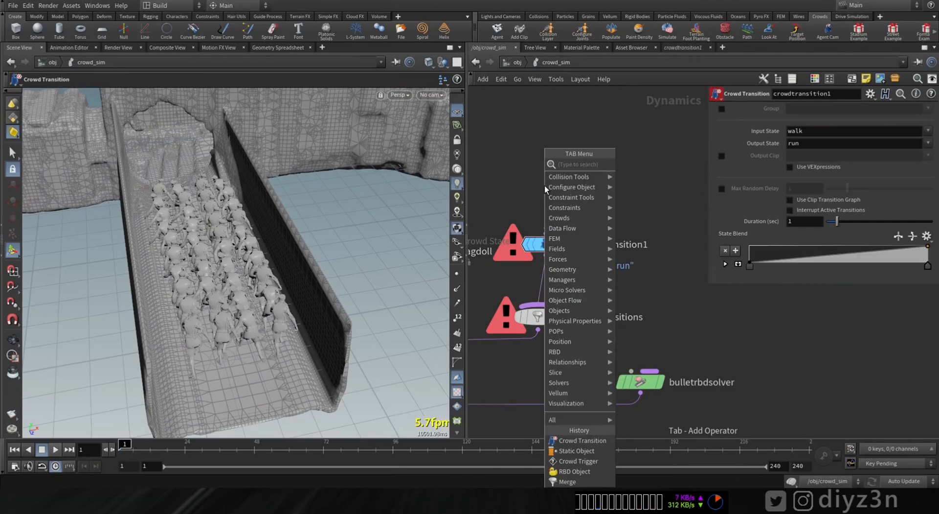
type("tr")
left_click(631, 175)
left_click(544, 167)
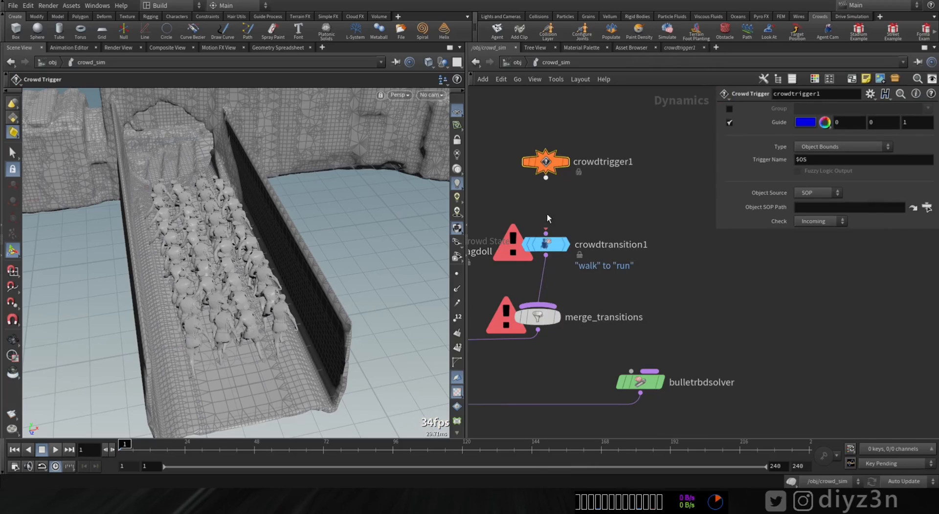
left_click(546, 239)
left_click(562, 246)
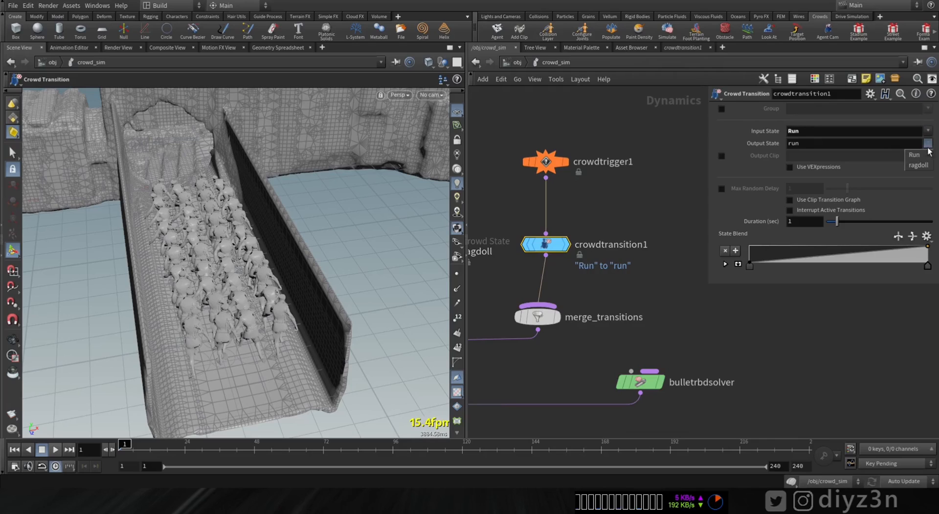
Step: Set crowdtrigger1 to the Object Raycast type with /obj/Crowds/OUT_RBD as its object SOP path
left_click(545, 165)
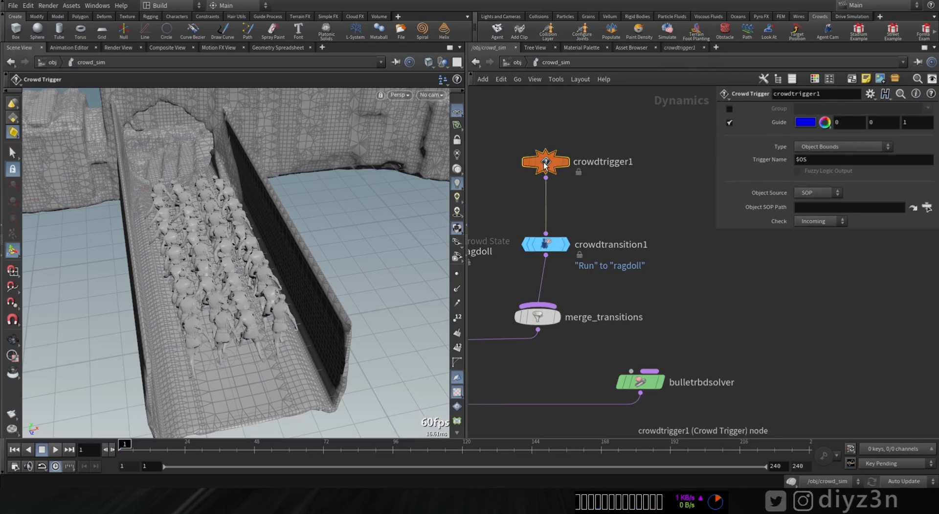
left_click(753, 173)
left_click(765, 240)
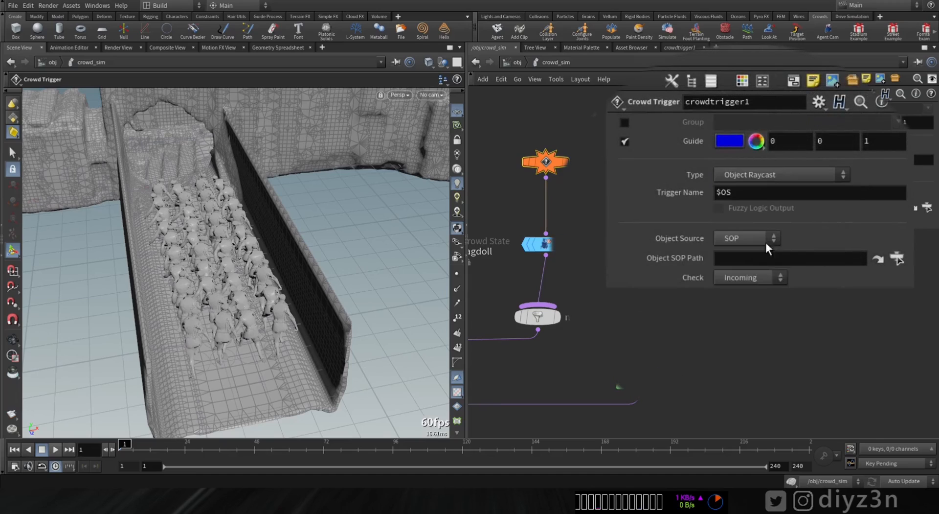
left_click(897, 258)
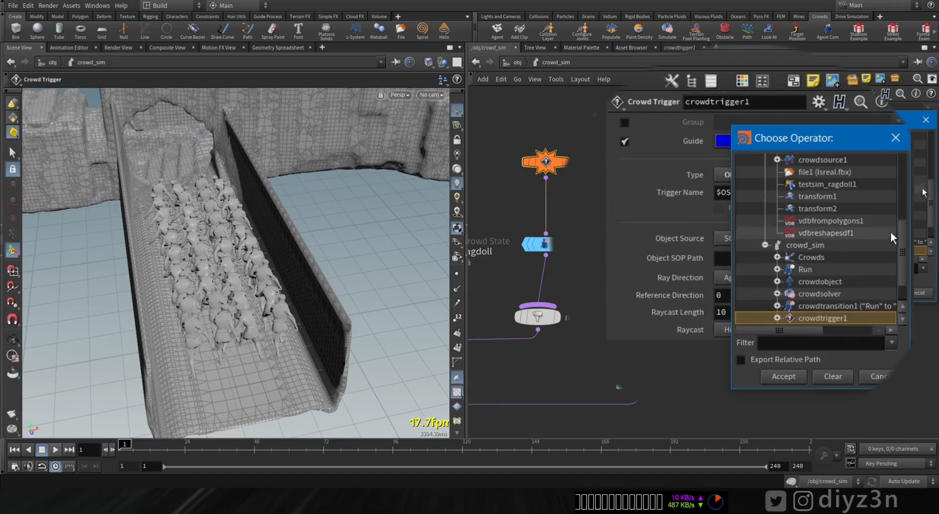
scroll(890, 231, "up", 5)
double_click(814, 208)
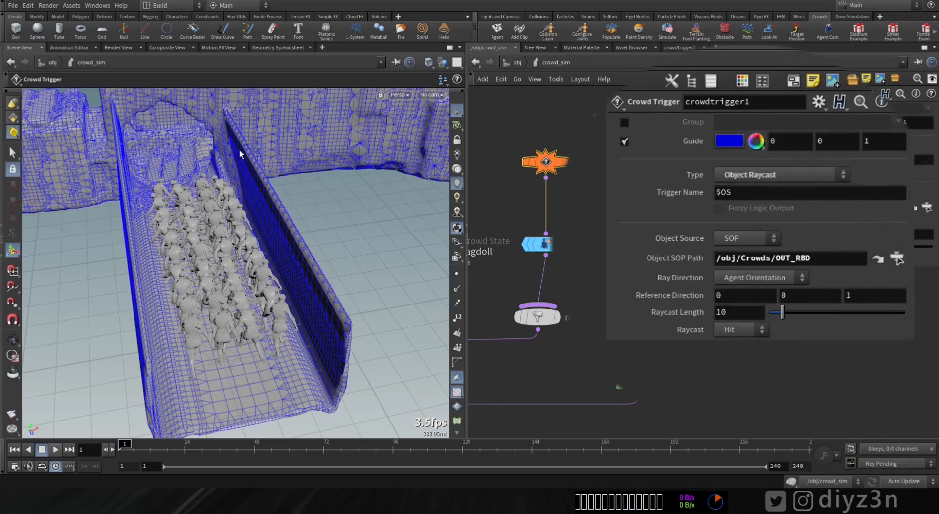
Step: Play the crowd simulation from the end of the bridge, stop it and return to the first frame
left_click_drag(268, 245, 208, 195, "alt")
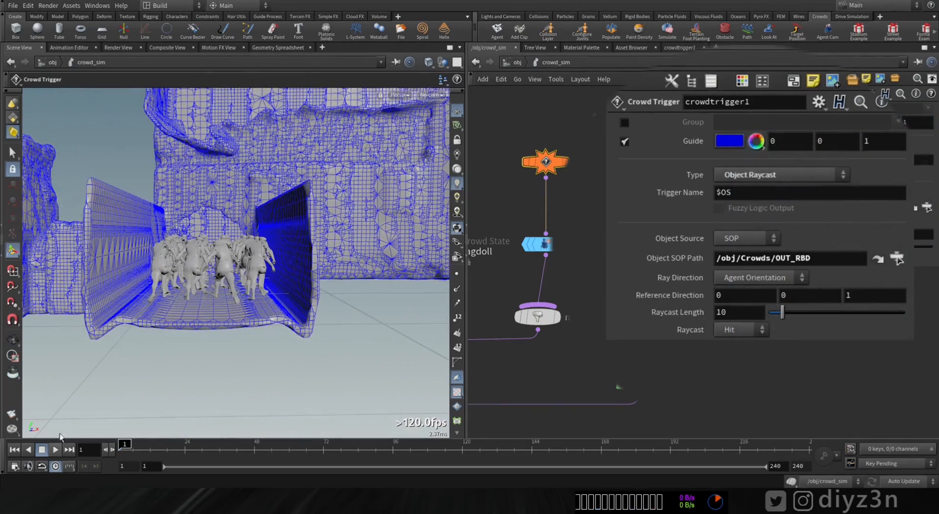
left_click(53, 451)
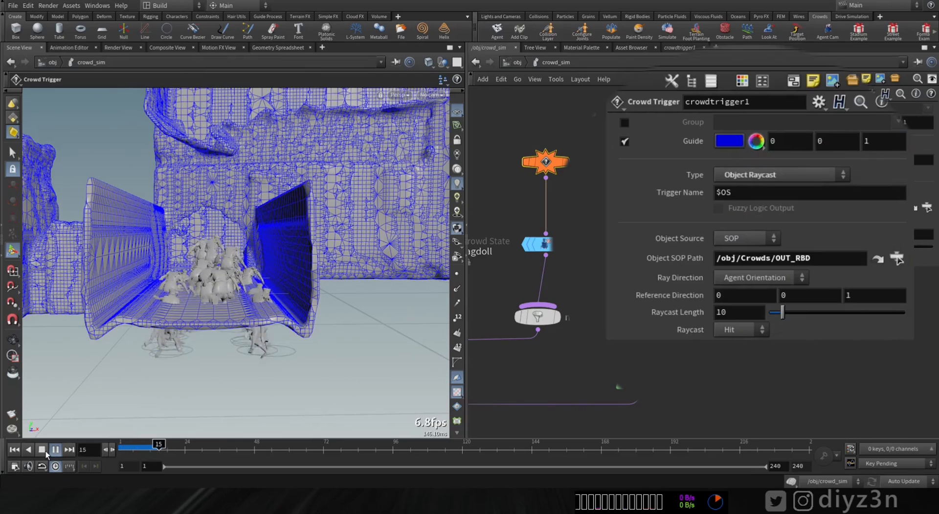
left_click(44, 451)
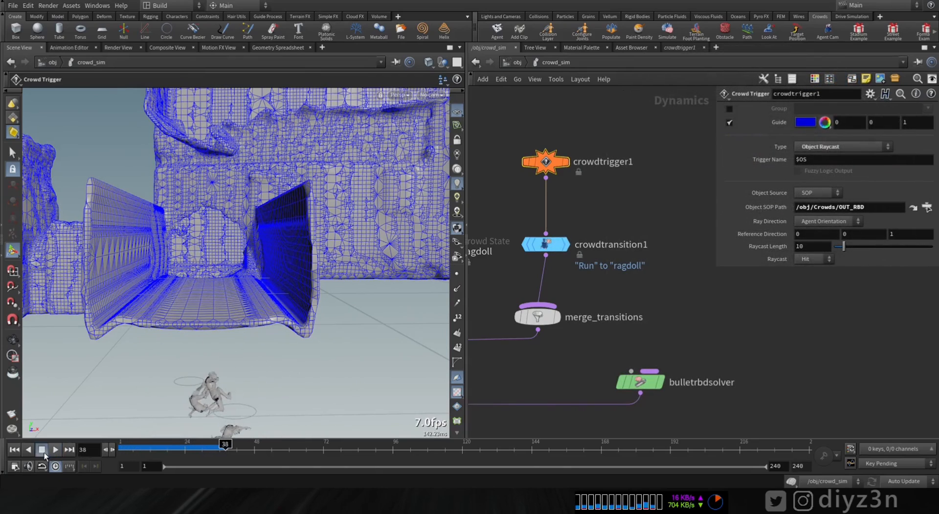
left_click(15, 449)
Step: Set the Bullet geometry representation of staticobject1 to Concave
left_click_drag(252, 269, 288, 275, "alt")
middle_click_drag(552, 371, 837, 349)
middle_click_drag(536, 351, 926, 357)
middle_click_drag(565, 432, 522, 168)
left_click(531, 200)
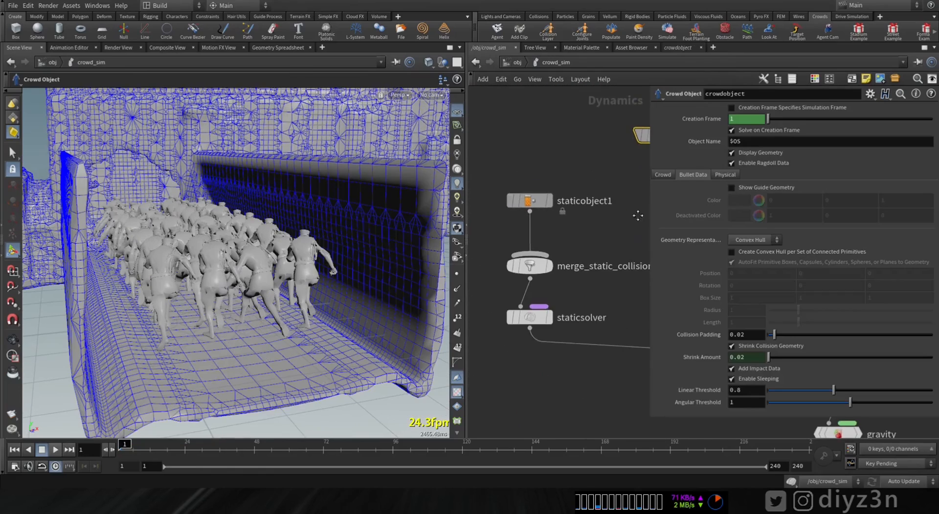
left_click(673, 262)
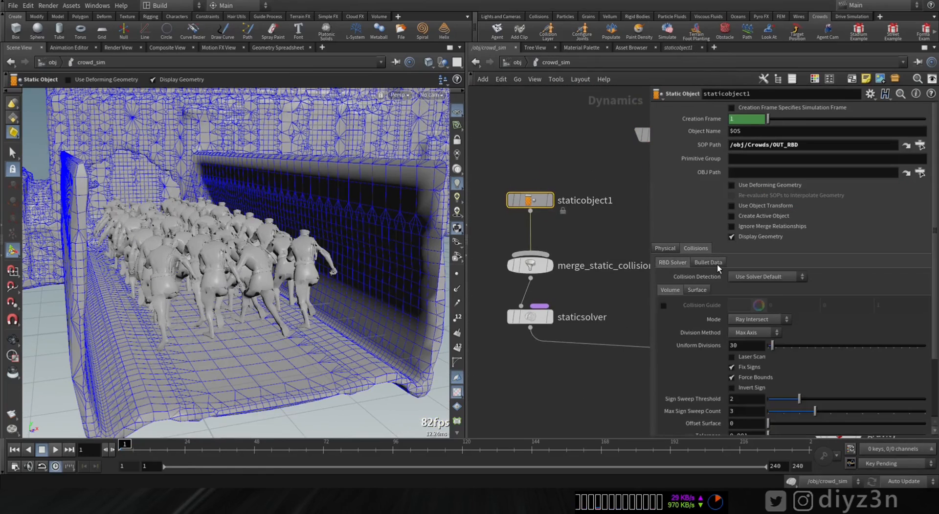
left_click(716, 263)
left_click(750, 328)
left_click(747, 348)
Step: Play the simulation to check the agents' collision with the bridge, stop it and rewind to the first frame
left_click_drag(240, 293, 106, 300, "alt")
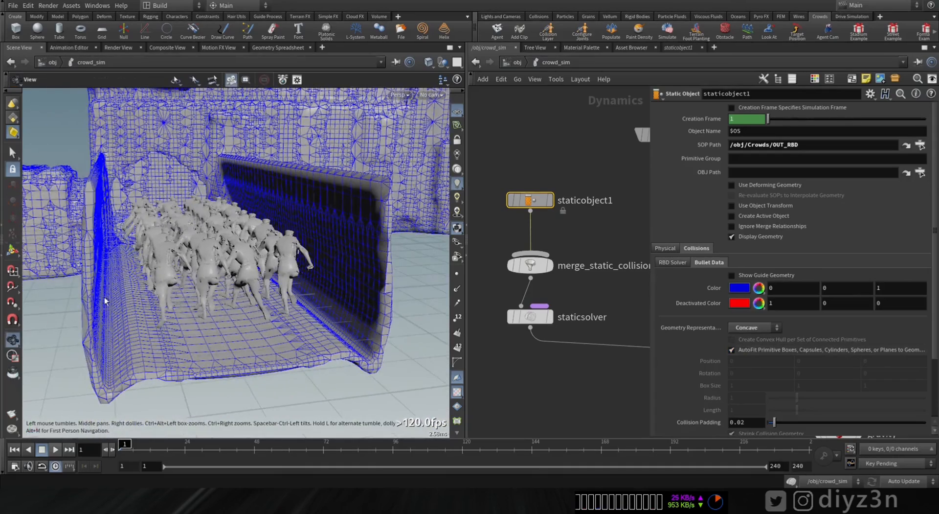
left_click(43, 449)
left_click_drag(285, 224, 271, 250, "alt")
key("Return")
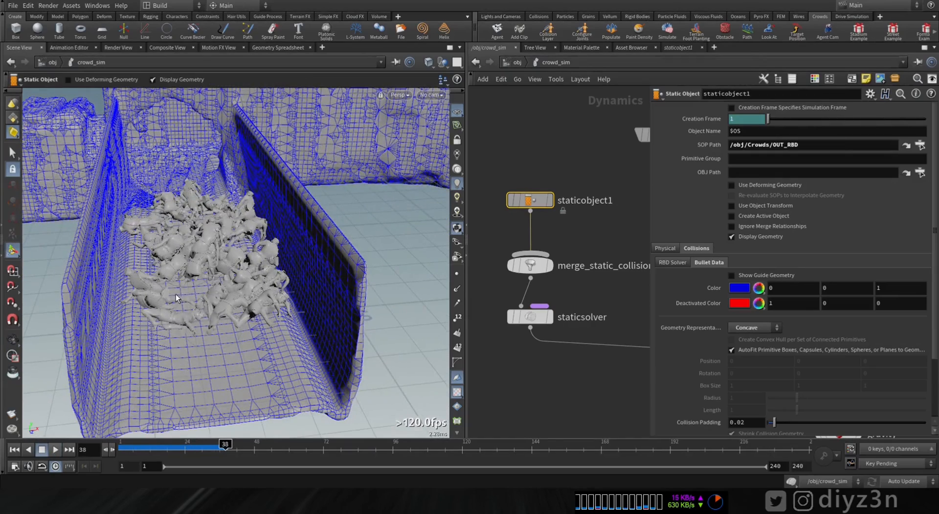
left_click(14, 449)
Step: Examine the environment's collision mesh around the broken wall, the towers and the arched passage
left_click_drag(223, 399, 286, 255, "alt")
middle_click_drag(147, 137, 201, 289, "alt")
right_click_drag(201, 289, 371, 226, "alt")
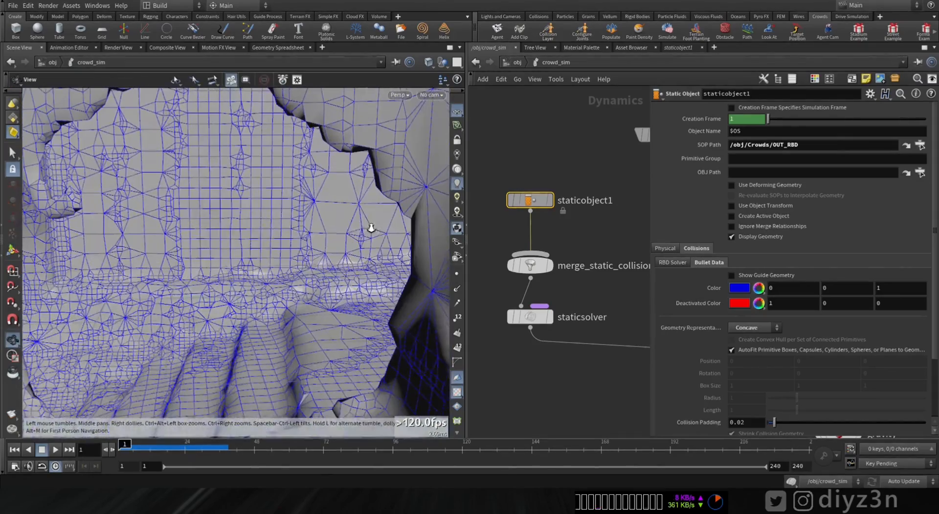
right_click_drag(125, 234, 64, 293, "alt")
left_click_drag(64, 293, 149, 323, "alt")
right_click_drag(148, 323, 98, 337, "alt")
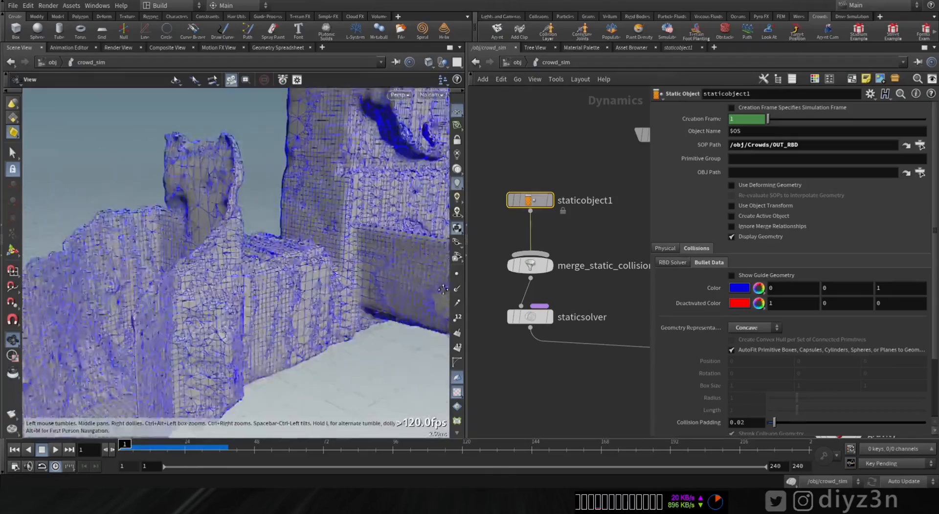
left_click_drag(196, 313, 298, 312, "alt")
right_click_drag(297, 312, 323, 329, "alt")
left_click_drag(323, 329, 190, 295, "alt")
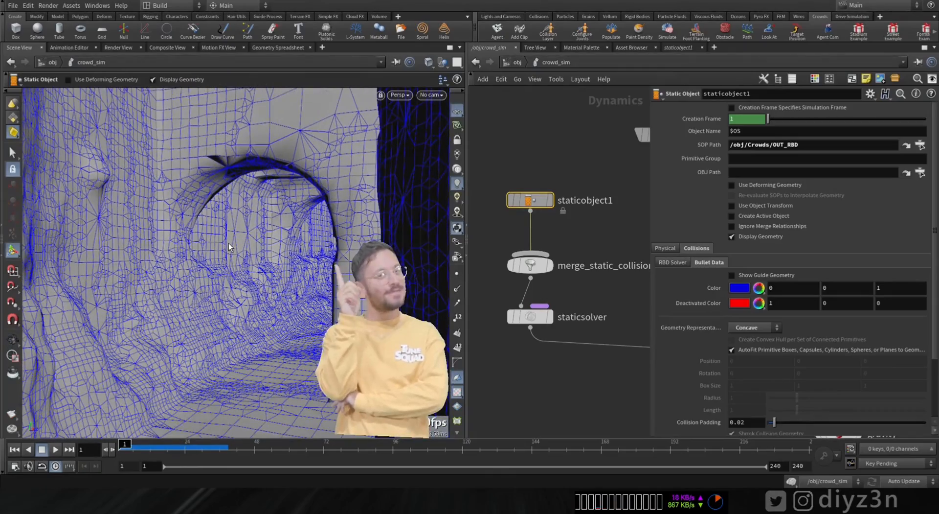
right_click_drag(190, 295, 71, 247, "alt")
left_click_drag(70, 247, 323, 272, "alt")
right_click_drag(323, 272, 377, 230, "alt")
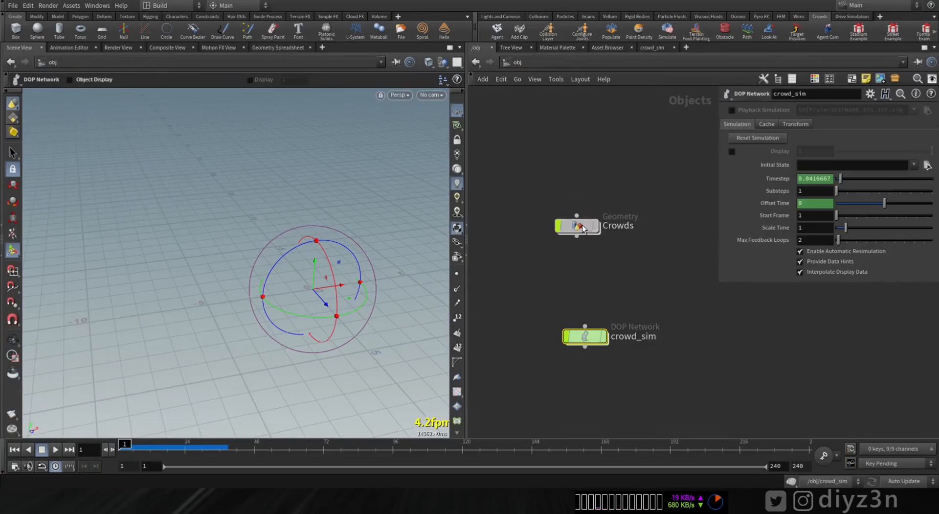
Step: Open the Crowds geometry network at the convertvdb1 node
double_click(583, 228)
right_click_drag(527, 282, 608, 250)
key("Tab")
type("de")
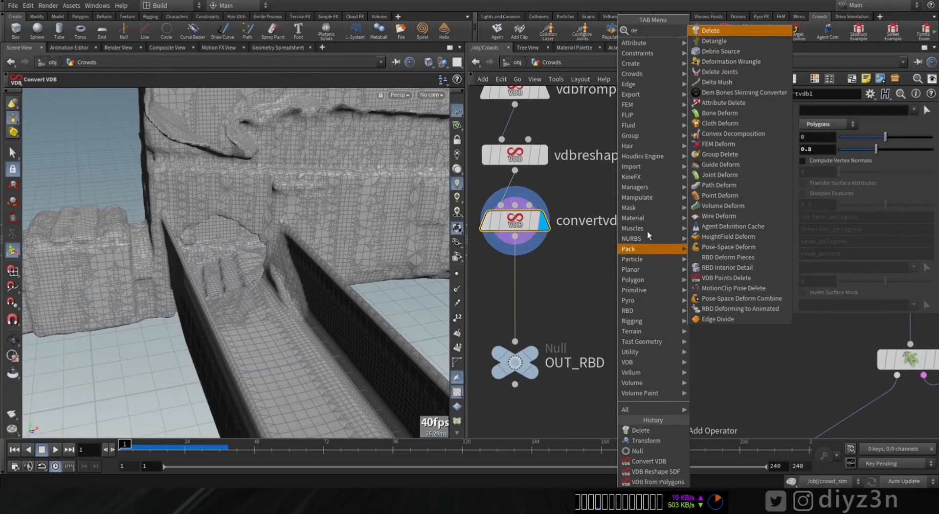
left_click(580, 248)
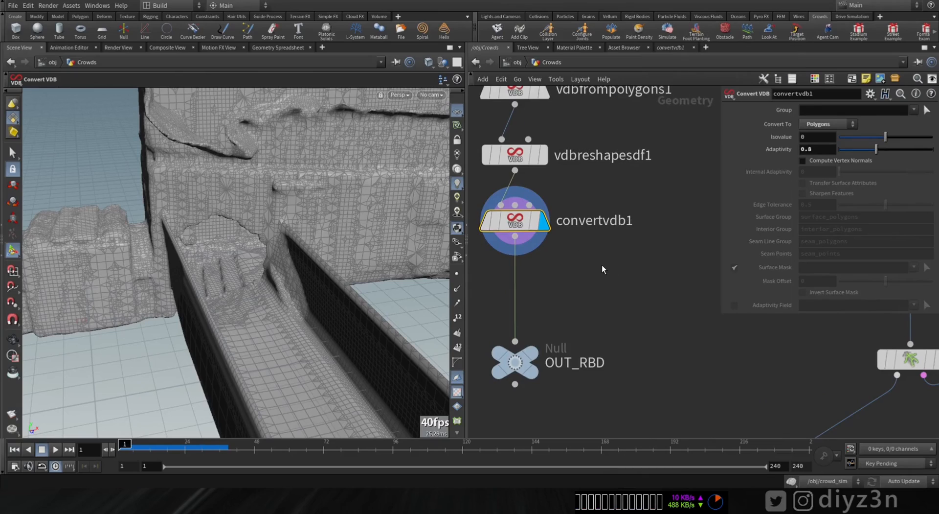
Step: Insert a Group node between convertvdb1 and OUT_RBD
middle_click_drag(571, 258, 621, 221)
key("Tab")
type("gr")
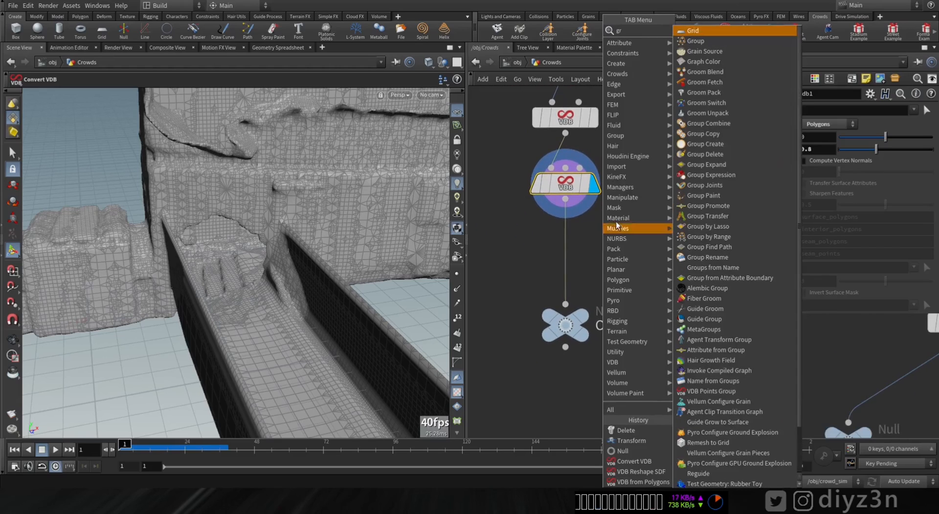
left_click(692, 40)
left_click(562, 242)
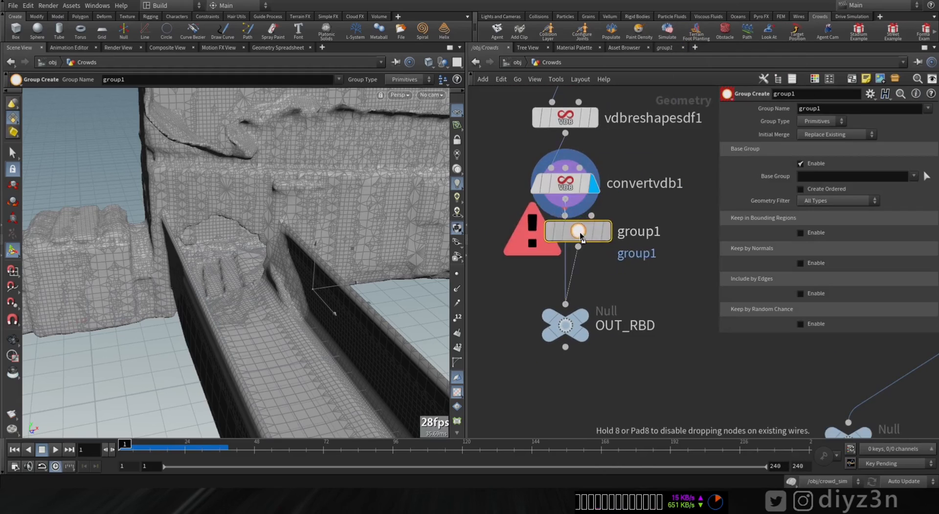
Step: Rename the group node Floor and set its group name to $OS
double_click(620, 246)
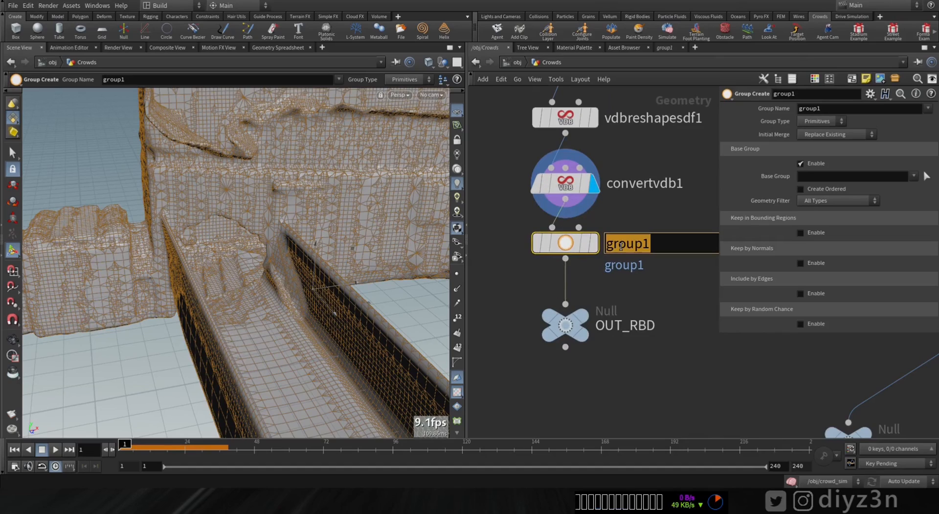
type("Floor")
key("Return")
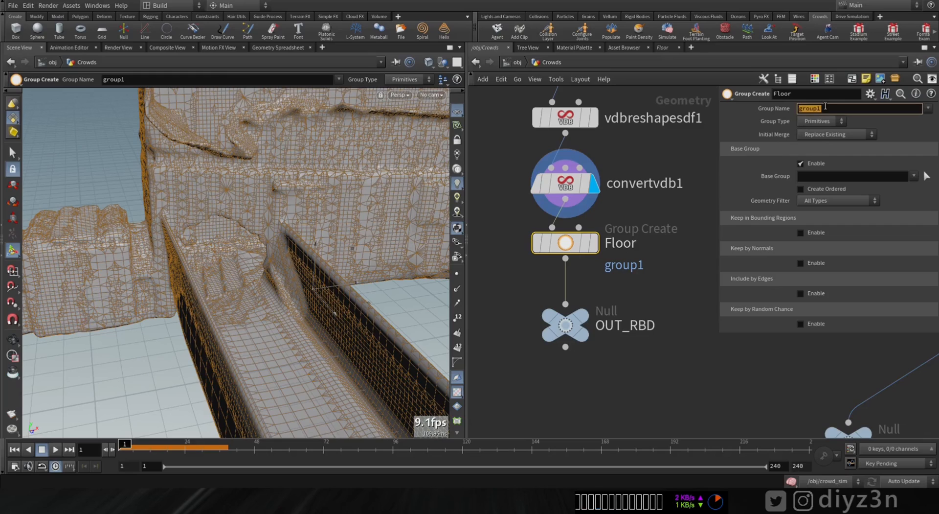
type("$OS")
key("Return")
middle_click(564, 245)
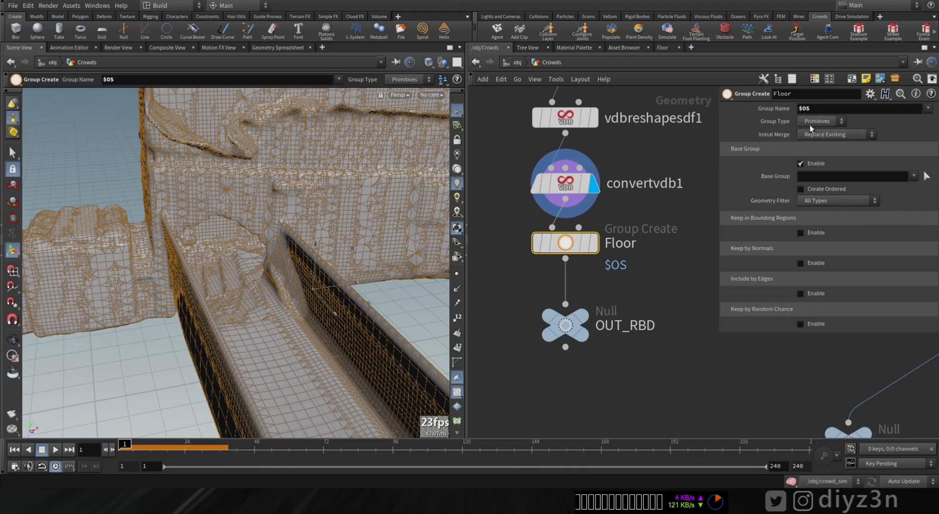
Step: Set the Floor group's type to Points, choose the points along the bridge deck and the environment's base as its base group, and display it
left_click(821, 121)
left_click(813, 132)
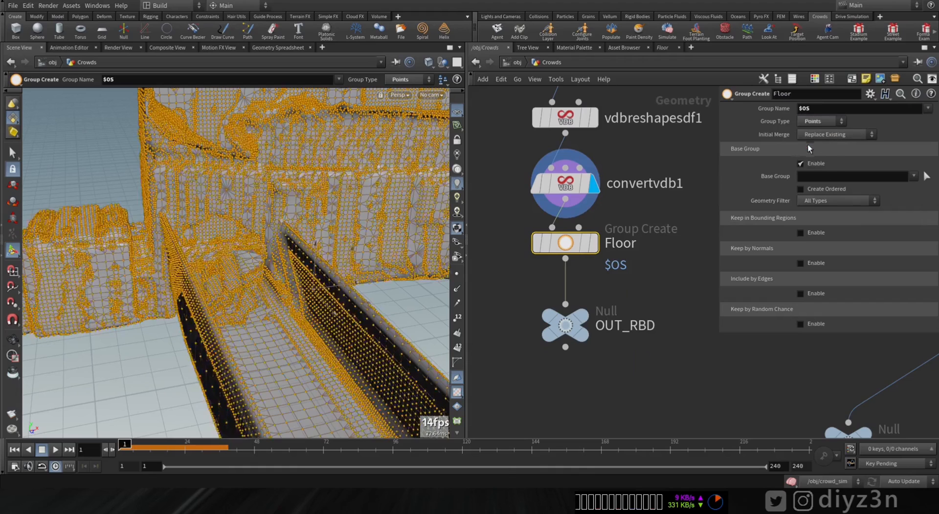
key("Escape")
mouse_move(243, 218)
left_mouse_down()
mouse_move(247, 243)
mouse_move(274, 215)
mouse_move(271, 254)
mouse_move(294, 259)
left_mouse_up()
left_click(925, 176)
left_click_drag(56, 304, 255, 259)
scroll(336, 304, "down", 4, "alt")
middle_click_drag(335, 303, 313, 281, "alt")
mouse_move(313, 281)
left_mouse_down("shift")
mouse_move(342, 266)
mouse_move(338, 254)
left_mouse_up("shift")
mouse_move(318, 186)
left_mouse_down("alt")
mouse_move(293, 216)
mouse_move(262, 337)
mouse_move(285, 230)
mouse_move(122, 300)
mouse_move(105, 294)
left_mouse_up("alt")
left_click_drag(240, 304, 224, 278, "ctrl")
mouse_move(230, 289)
left_mouse_down("alt")
mouse_move(397, 319)
mouse_move(294, 313)
left_mouse_up("alt")
mouse_move(188, 323)
left_mouse_down("ctrl")
mouse_move(149, 254)
mouse_move(151, 264)
left_mouse_up("ctrl")
mouse_move(162, 274)
left_mouse_down("alt")
mouse_move(329, 354)
mouse_move(258, 314)
left_mouse_up("alt")
left_click_drag(343, 320, 127, 378, "shift")
mouse_move(147, 293)
left_mouse_down("alt")
mouse_move(195, 382)
mouse_move(192, 294)
mouse_move(205, 386)
left_mouse_up("alt")
mouse_move(157, 342)
left_mouse_down("alt")
mouse_move(119, 313)
mouse_move(193, 336)
left_mouse_up("alt")
key("Return")
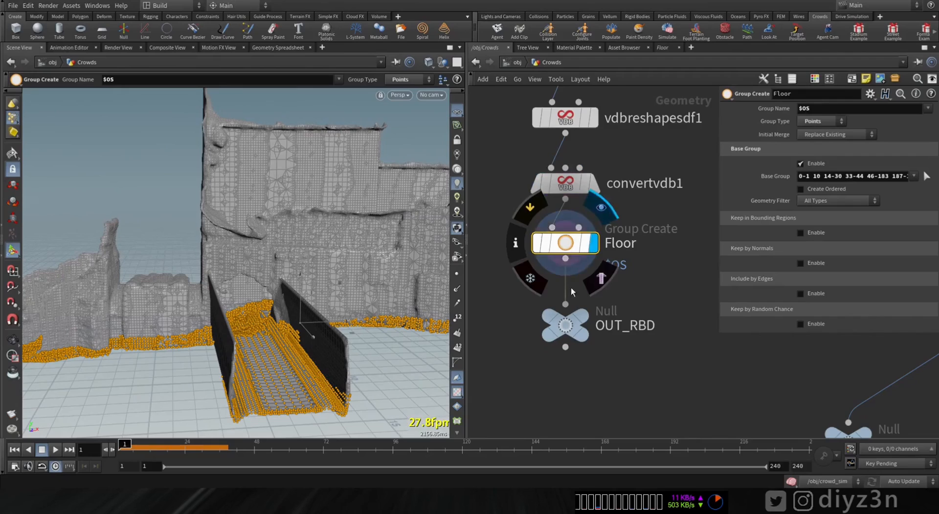
left_click(593, 243)
Step: Add a Delete node on a separate branch from the Floor node and display its output
middle_click_drag(549, 339, 605, 302)
key("Tab")
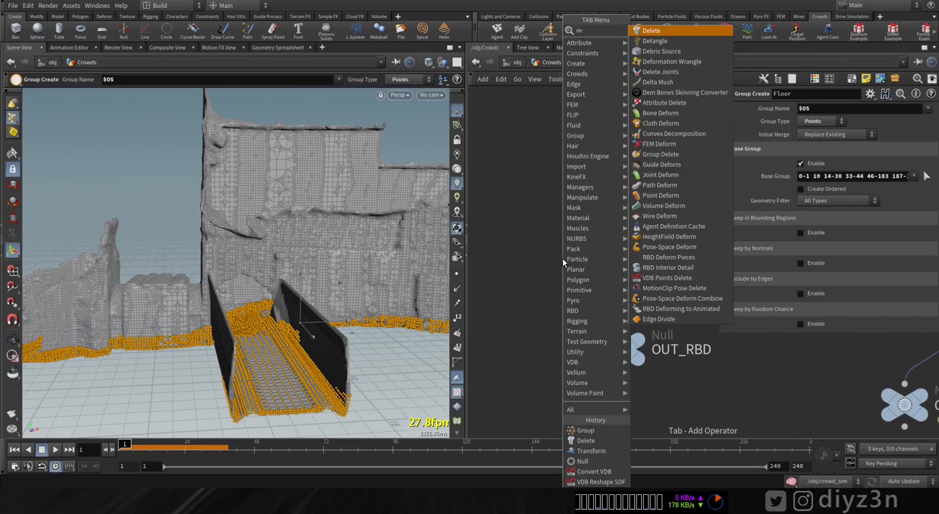
left_click(654, 31)
left_click(513, 240)
left_click_drag(512, 225, 621, 219)
left_click_drag(513, 241, 696, 262)
middle_click_drag(691, 312, 531, 333)
left_click_drag(536, 284, 574, 283)
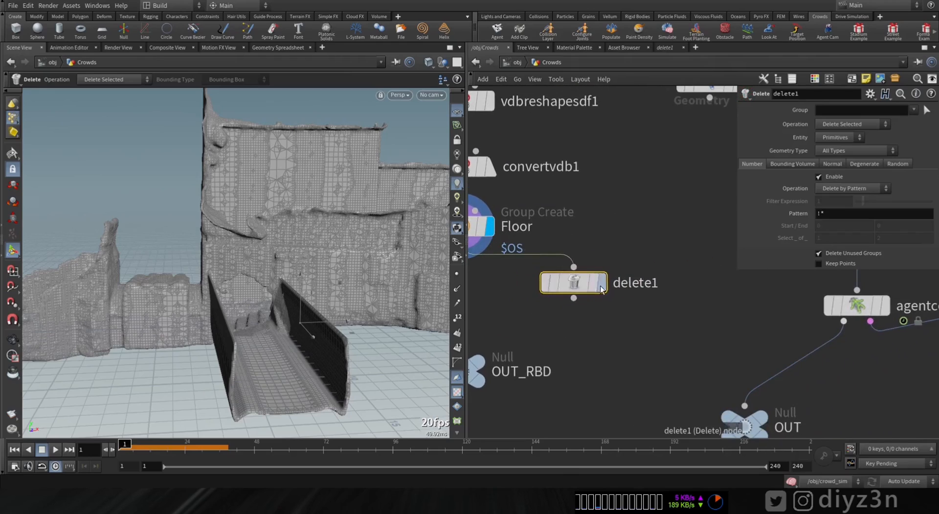
middle_click_drag(623, 320, 666, 282)
left_click(644, 242)
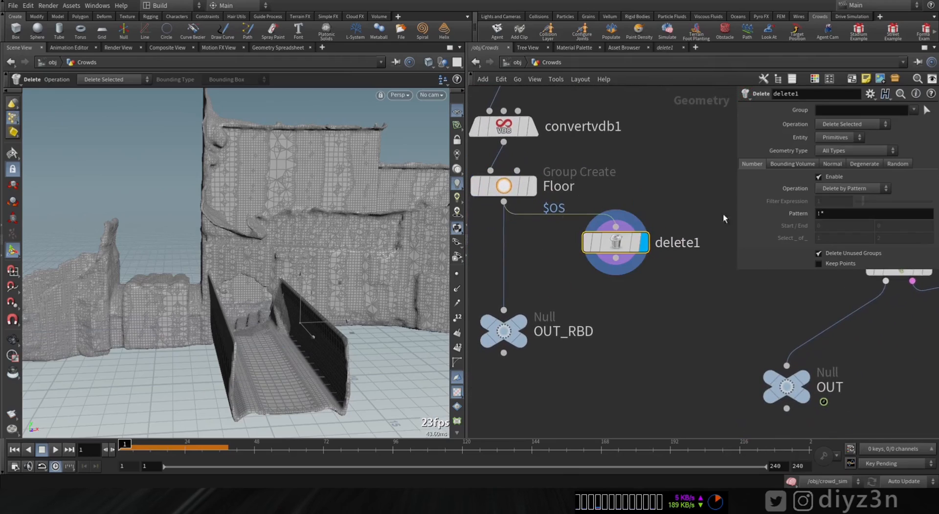
Step: Set the Delete node's entity to Points and its group to Floor
left_click(847, 136)
left_click(834, 150)
left_click(900, 148)
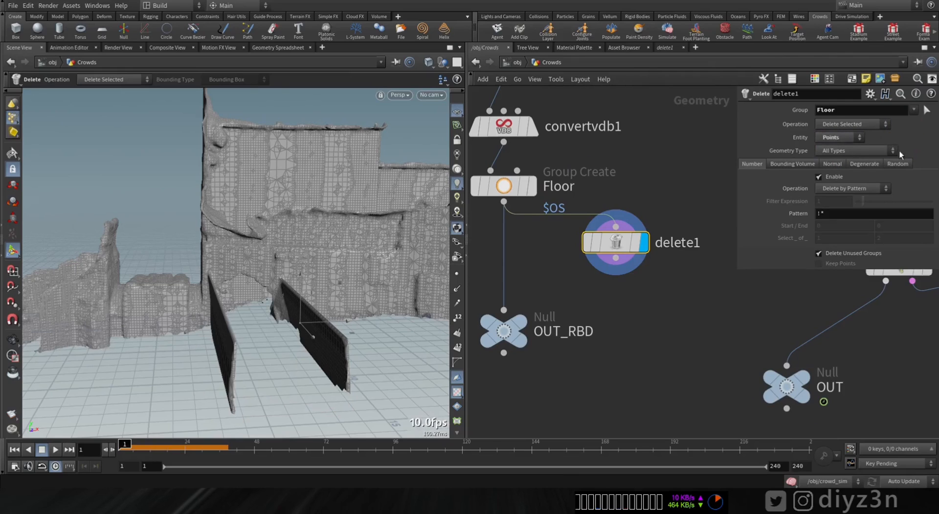
key("Escape")
left_click_drag(266, 296, 252, 308)
Step: Add a Null after delete1 and rename it OUT_Trigger_Ragdoll
left_click_drag(624, 304, 614, 326)
type("null")
key("Return")
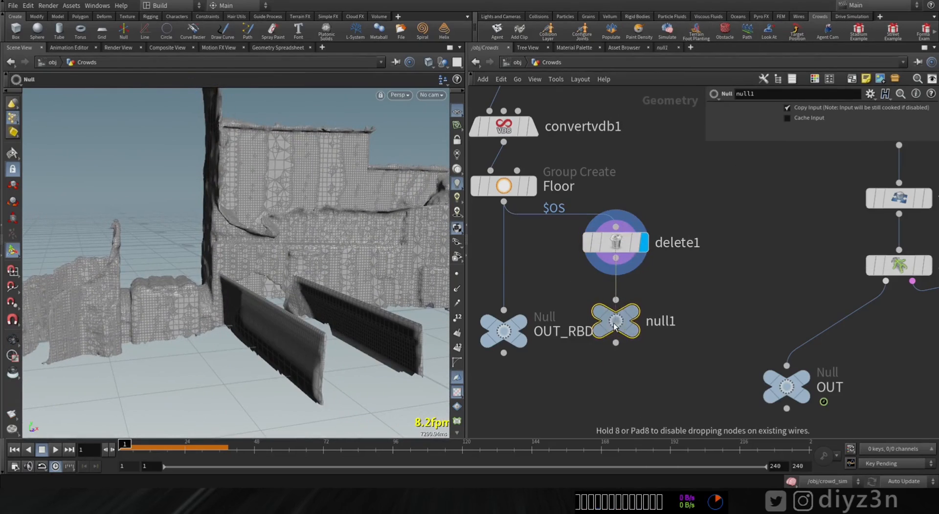
left_click_drag(633, 257, 670, 253)
left_click_drag(616, 329, 646, 318)
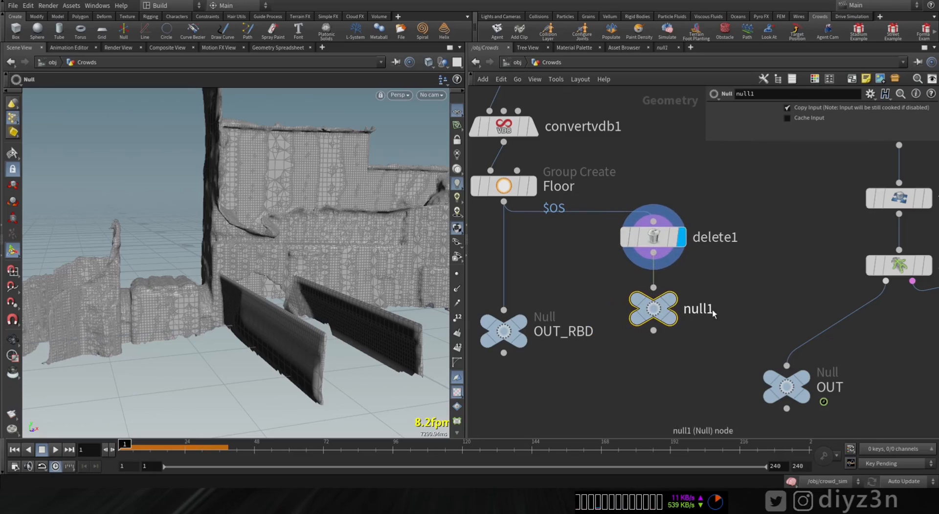
double_click(712, 309)
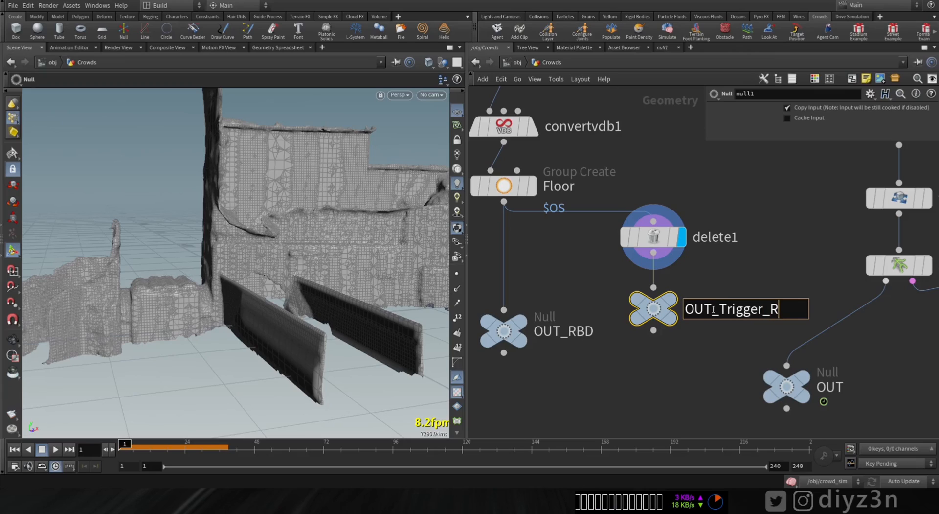
type("OUT_Trigger_Ragdoll")
key("Return")
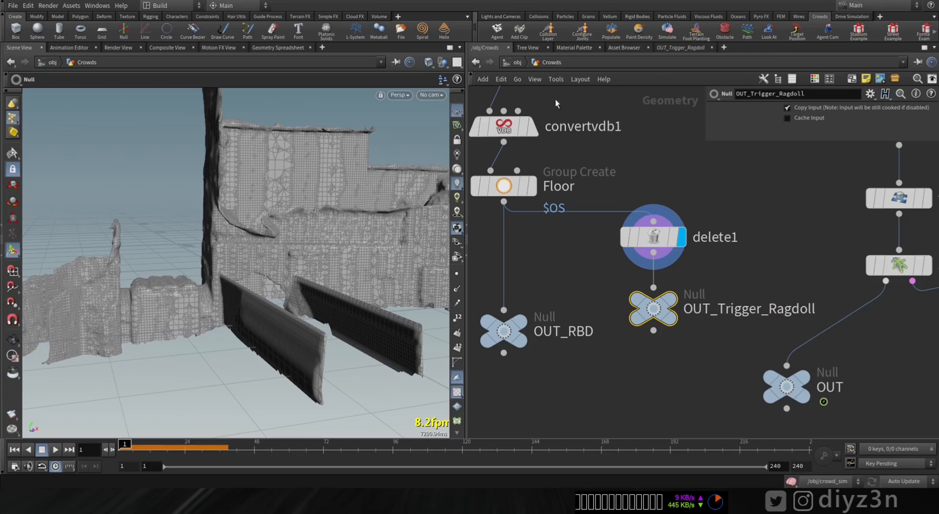
Step: In the crowd_sim network, set crowdtrigger1's object SOP path to /obj/Crowds/OUT_Trigger_Ragdoll
left_click(517, 62)
double_click(582, 338)
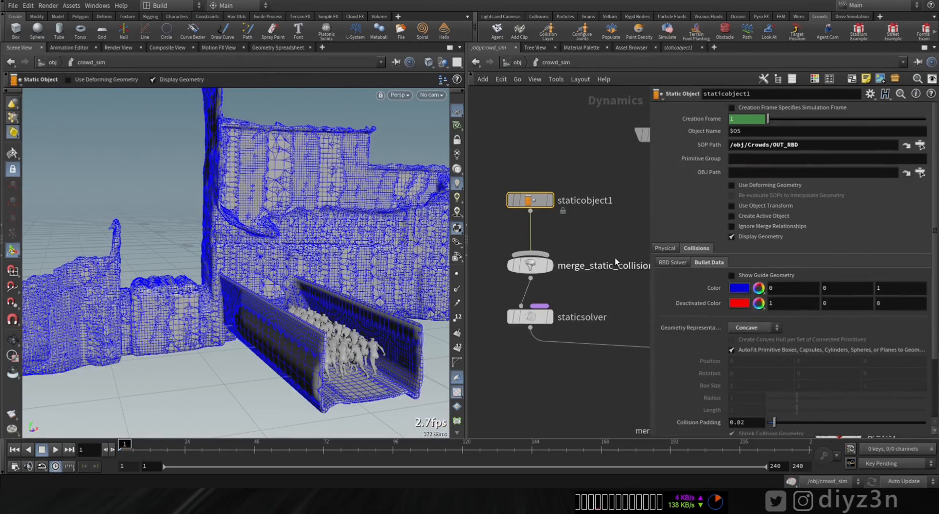
middle_click_drag(630, 282, 465, 303)
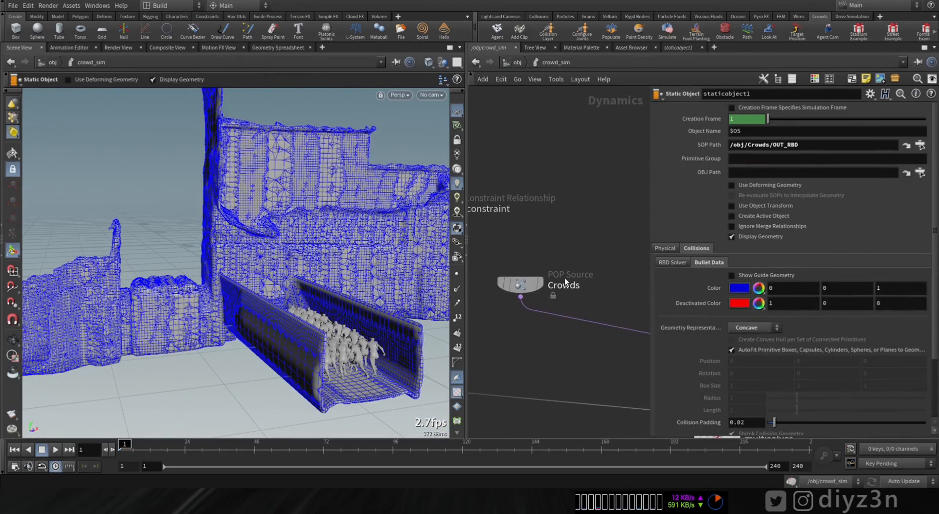
left_click(756, 238)
left_click_drag(371, 266, 304, 280, "alt")
middle_click_drag(600, 308, 365, 288)
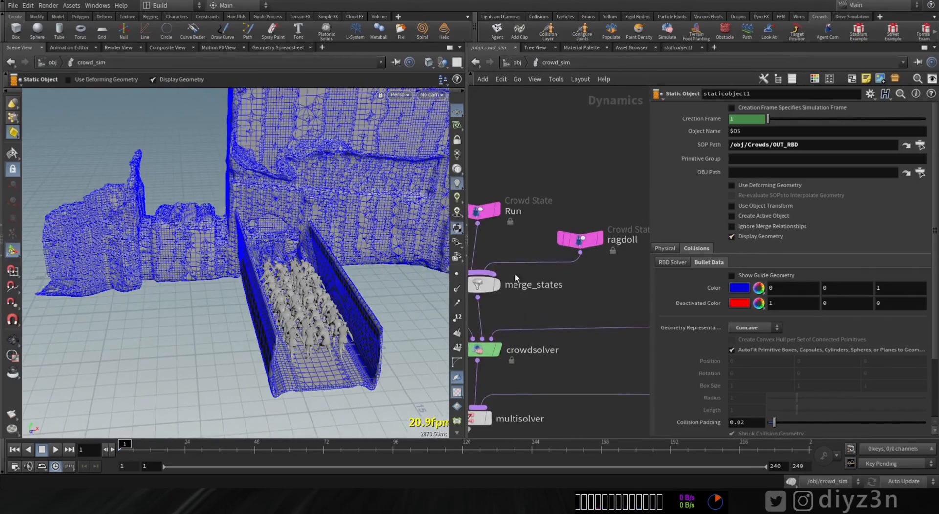
scroll(553, 294, "down", 2)
middle_click_drag(610, 298, 502, 334)
left_click(547, 238)
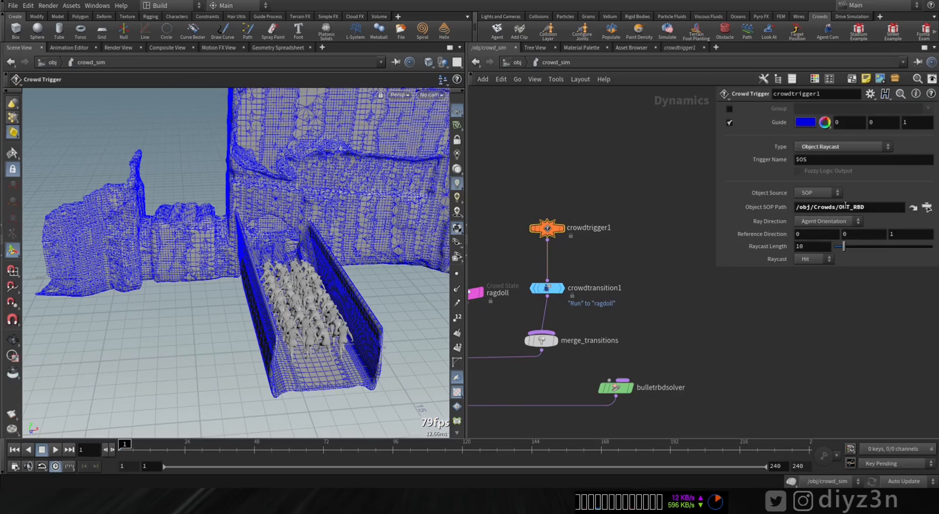
left_click(926, 208)
double_click(871, 190)
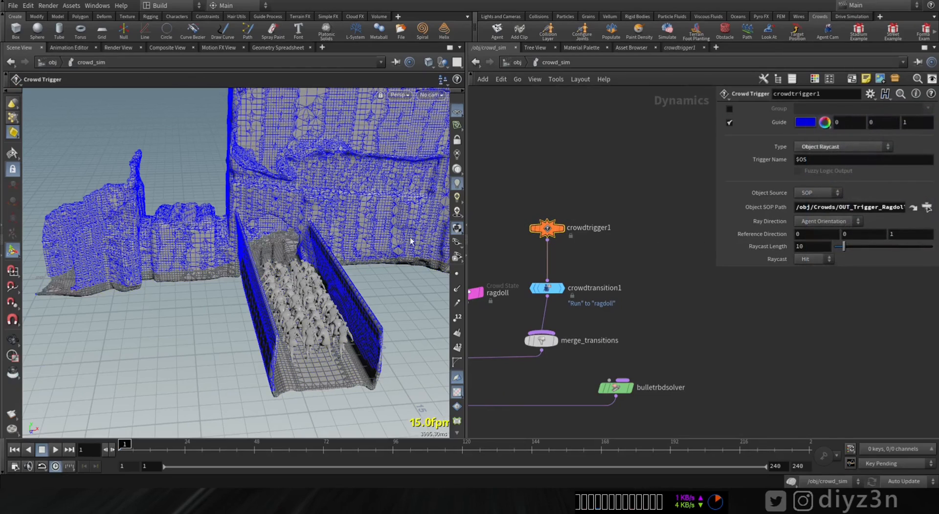
Step: Scrub the simulation to check when the agents on the bridge turn into ragdolls, and return to the first frame
left_click_drag(332, 277, 293, 220, "alt")
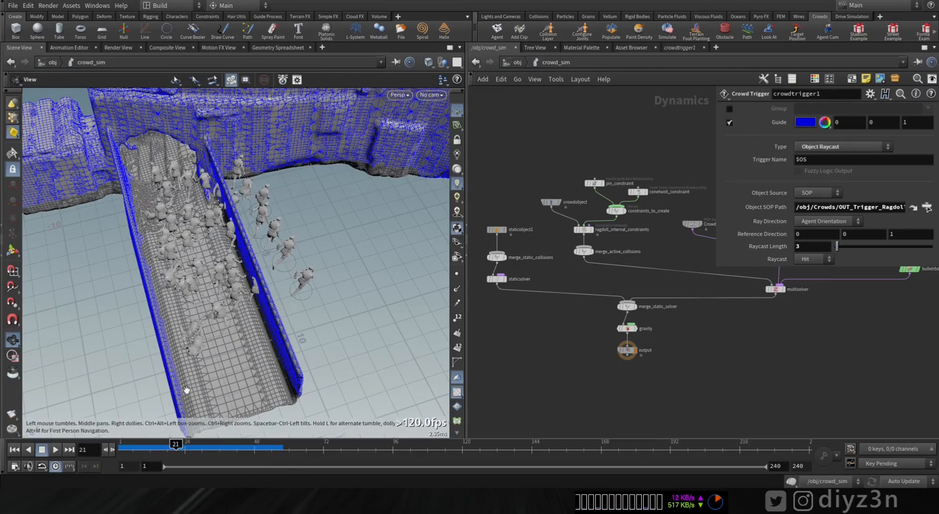
left_click_drag(177, 448, 185, 448)
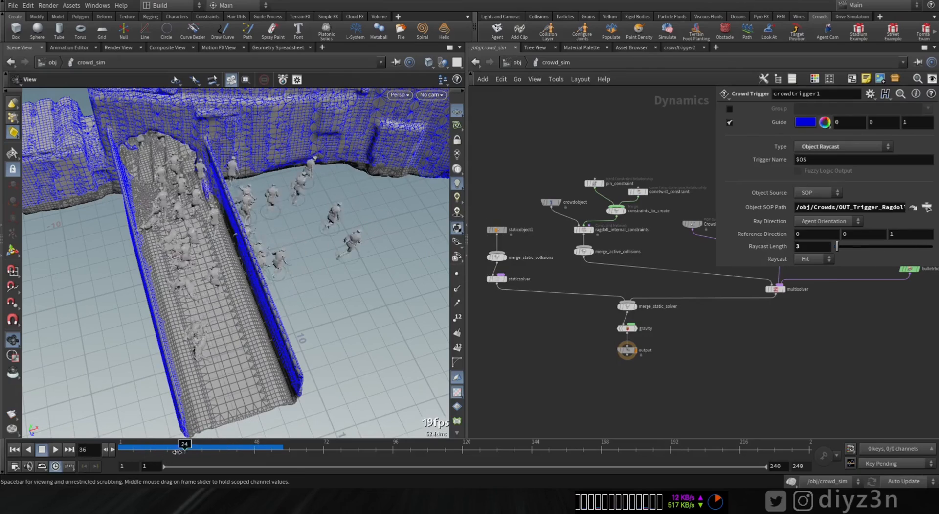
key("ctrl+Up")
Step: Examine the environment from above and up close around the ground at the broken end of the wall
scroll(170, 281, "down", 4)
middle_click_drag(169, 280, 310, 331)
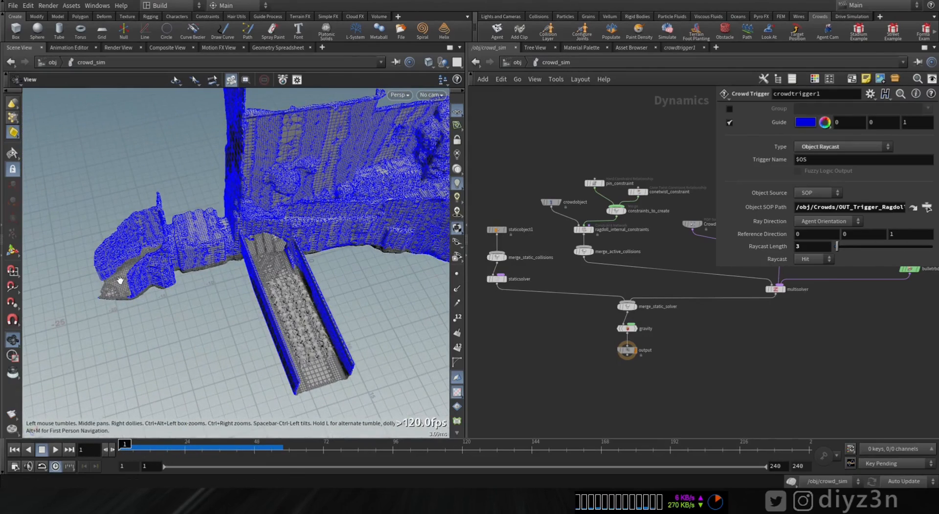
left_click_drag(120, 280, 282, 360)
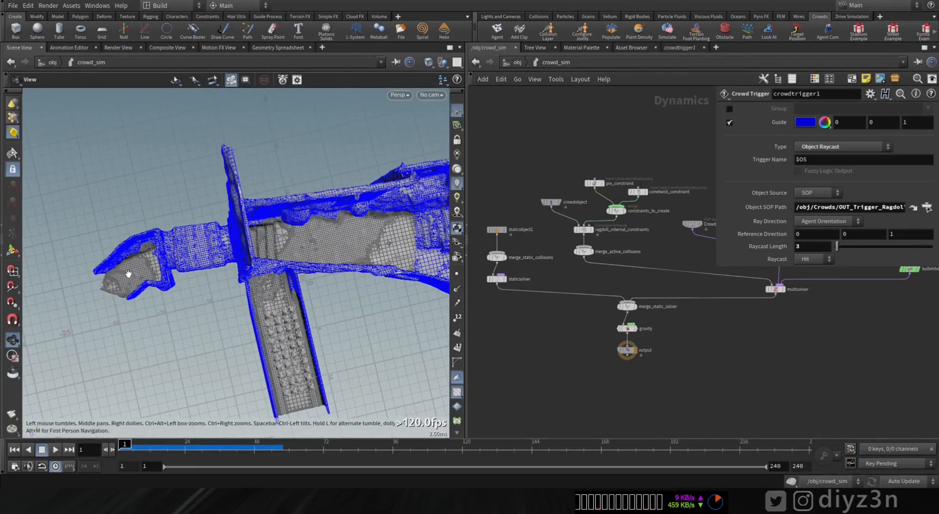
left_click_drag(223, 323, 237, 253)
right_click_drag(237, 253, 360, 247)
left_click_drag(361, 248, 246, 262)
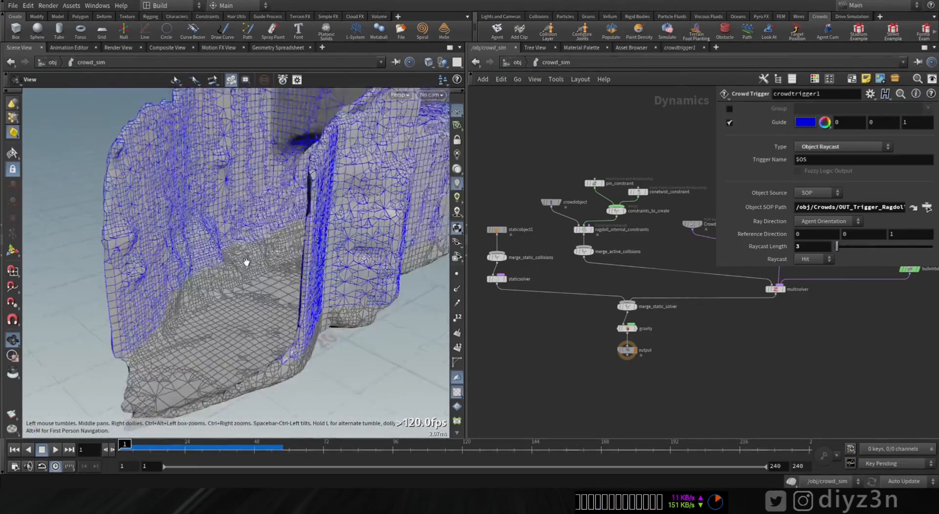
scroll(246, 262, "down", 5)
middle_click_drag(246, 262, 331, 247)
left_click_drag(331, 248, 229, 324)
Step: Return to the Crowds geometry network and display the output of convertvdb1
left_click(517, 63)
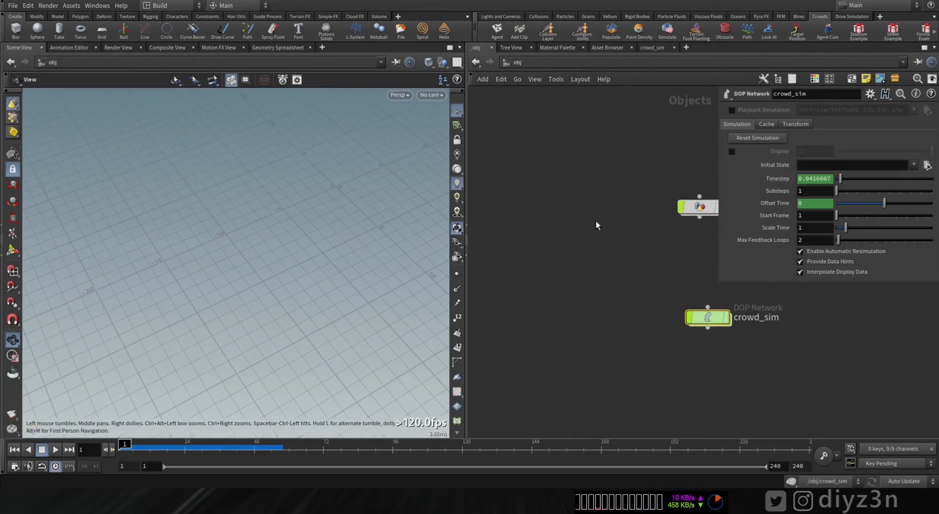
middle_click_drag(653, 226, 515, 220)
double_click(555, 207)
middle_click_drag(482, 189, 524, 200)
scroll(520, 197, "up", 2)
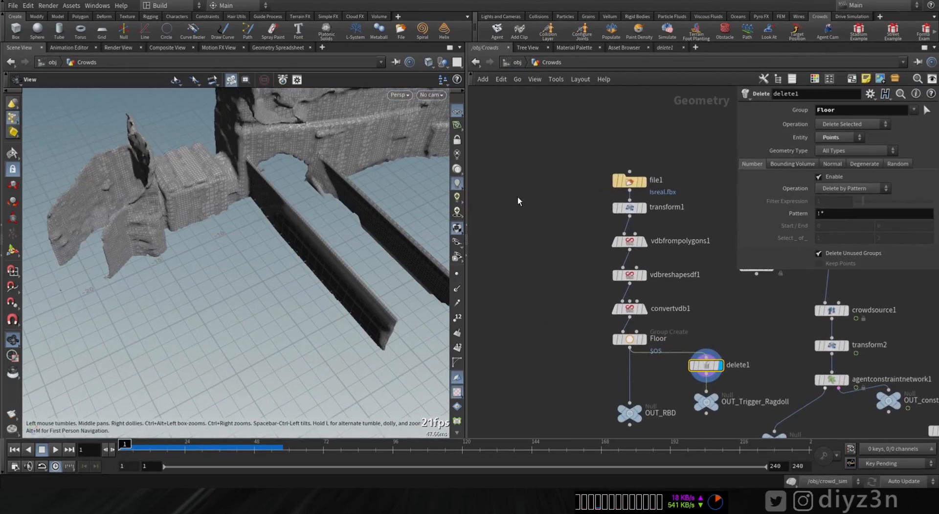
left_click(645, 356)
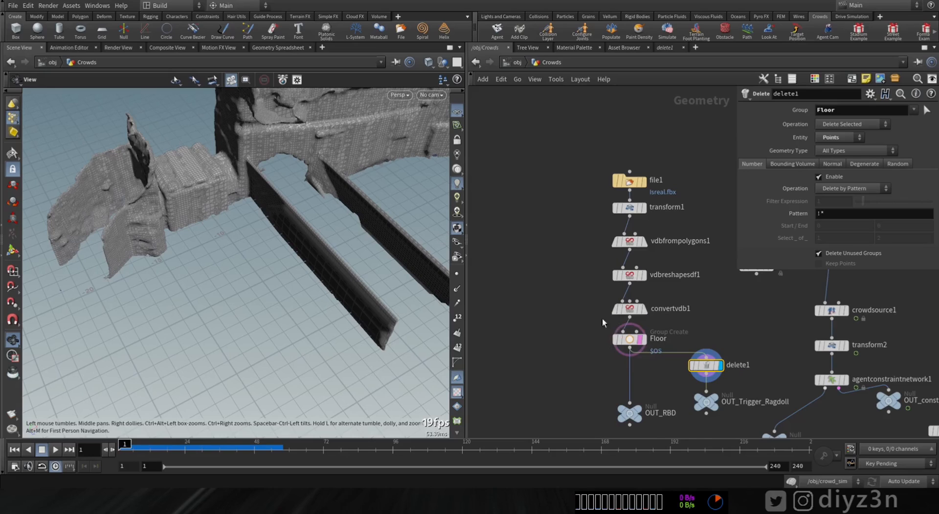
left_click(648, 321)
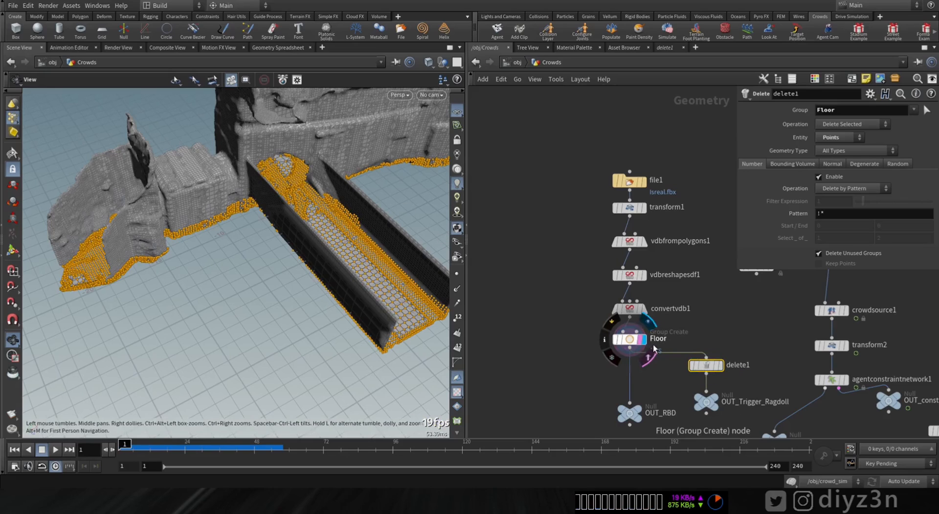
left_click(647, 292)
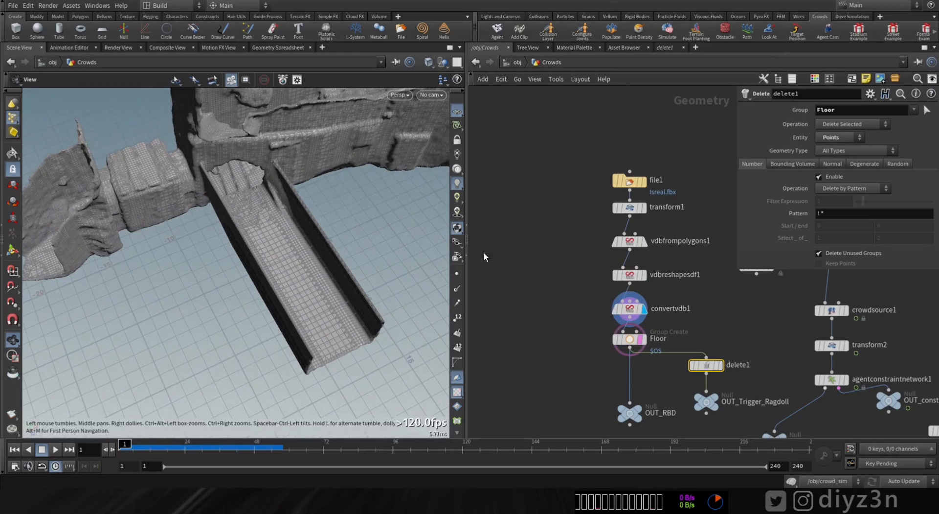
Step: Add an unconnected Curve node beside the environment's node chain
left_click(545, 210)
key("Tab")
type("cu")
left_click(655, 41)
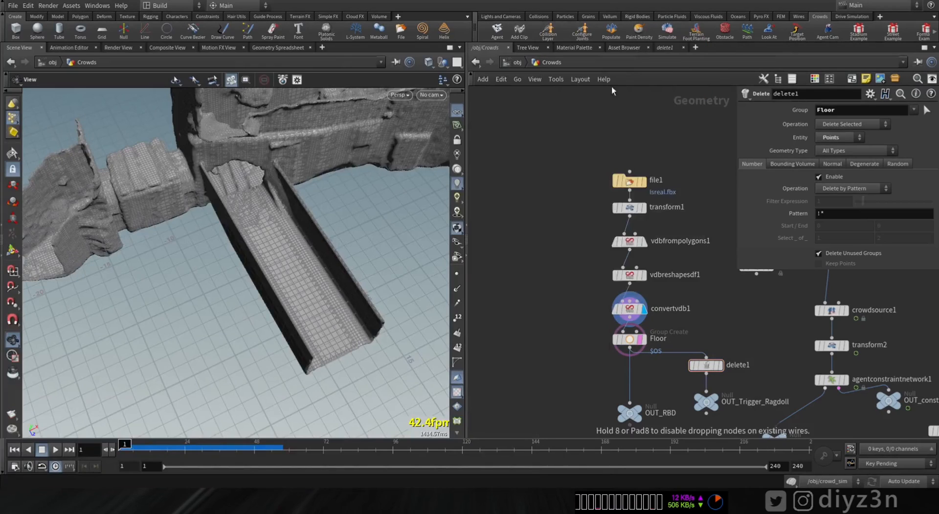
left_click(535, 180)
Step: Draw a Bezier curve in the top view between the bridge and the wall's broken end, and switch to the front view
key("space+2")
key("Return")
left_click(205, 353)
left_click(199, 208)
key("space+3")
key("Escape")
left_click(551, 166)
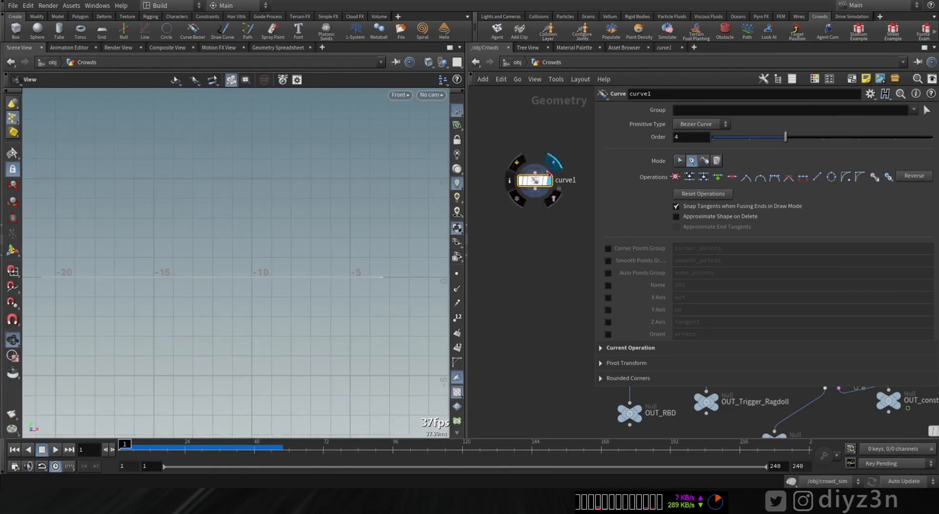
Step: Show the environment mesh in the front view with curve1 selected and its Curve tool active
key("Return")
middle_click_drag(577, 274, 499, 296)
left_click(551, 309)
left_click(541, 225)
left_click(587, 351)
middle_click_drag(543, 318, 575, 318)
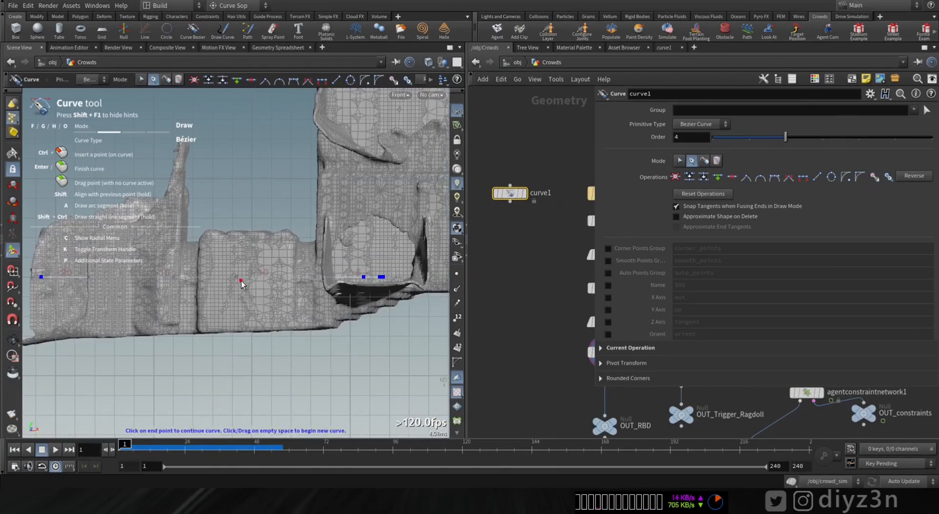
Step: Adjust the curve's points in the perspective view where it runs through the environment's arched opening
middle_click_drag(241, 281, 362, 303, "alt")
middle_click_drag(296, 299, 283, 323)
key("space+1")
left_click_drag(181, 347, 244, 255, "alt")
scroll(244, 220, "up", 8)
middle_click_drag(226, 239, 227, 267)
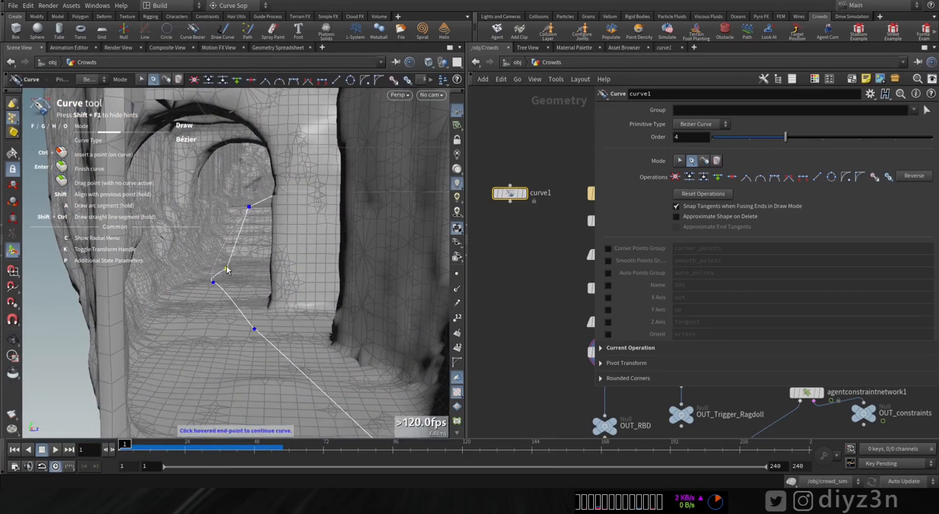
scroll(227, 270, "down", 8)
left_click_drag(226, 270, 295, 207, "alt")
Step: Cut the curve1 node and paste it back beside the environment's node chain
left_click(524, 193)
key("ctrl+x")
key("ctrl+v")
middle_click_drag(531, 273, 536, 233)
Step: Add a Null connected below the pasted curve node and rename it OUT_Path
key("Tab")
type("null")
key("Return")
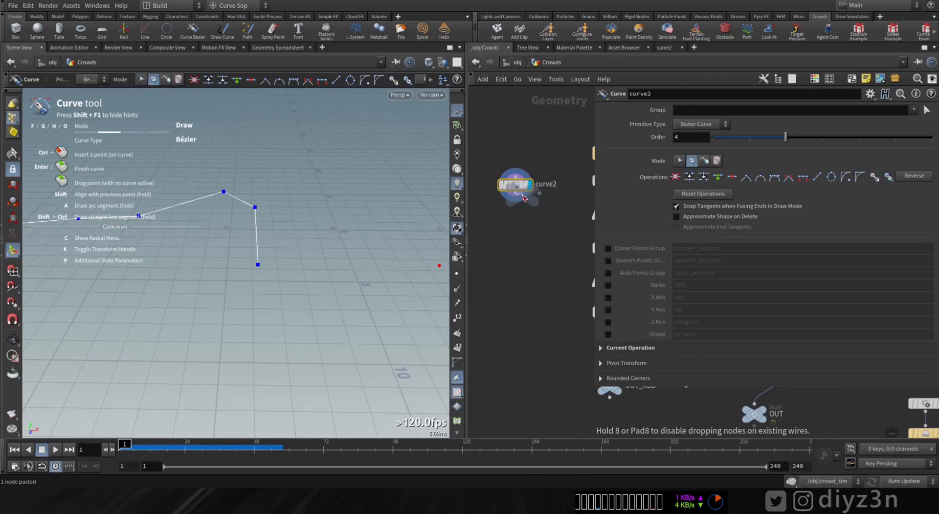
left_click(515, 247)
double_click(540, 248)
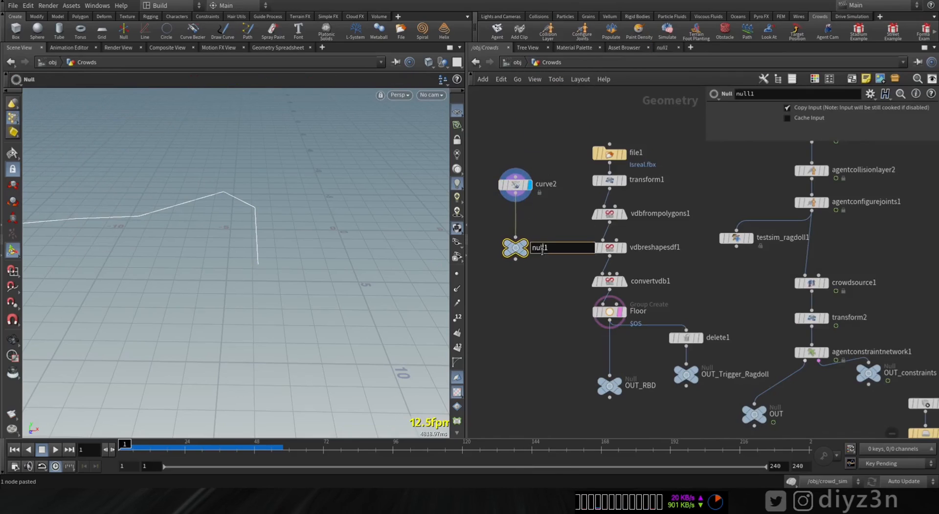
type("PAth")
key("Return")
double_click(542, 251)
type("Path")
key("Home")
type("OUT_")
key("Return")
Step: Display the output of convertvdb1 to view the path curve against the environment mesh
left_click(622, 311)
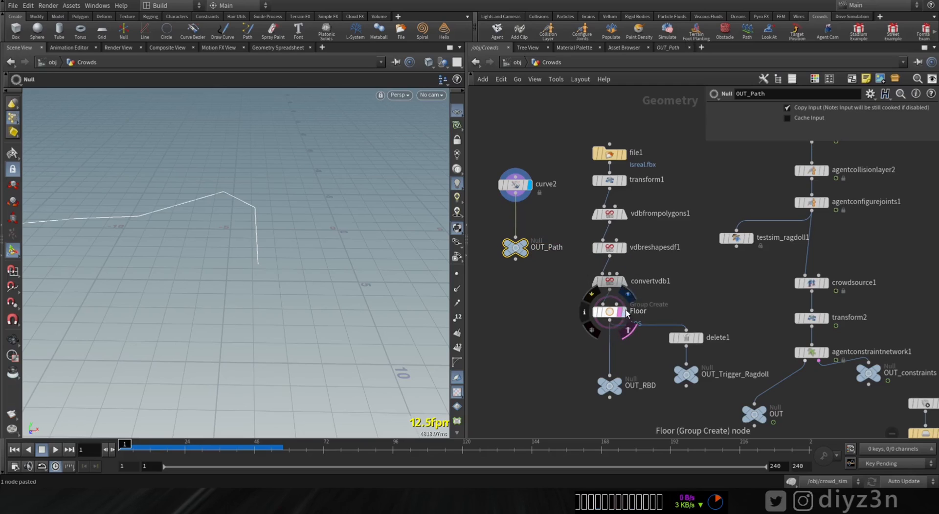
right_click_drag(237, 247, 190, 245, "alt")
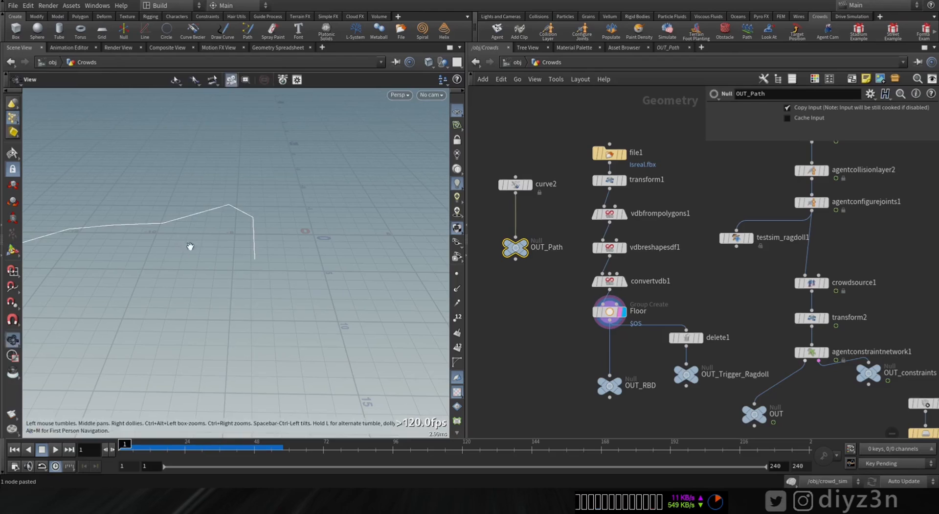
left_click(624, 283)
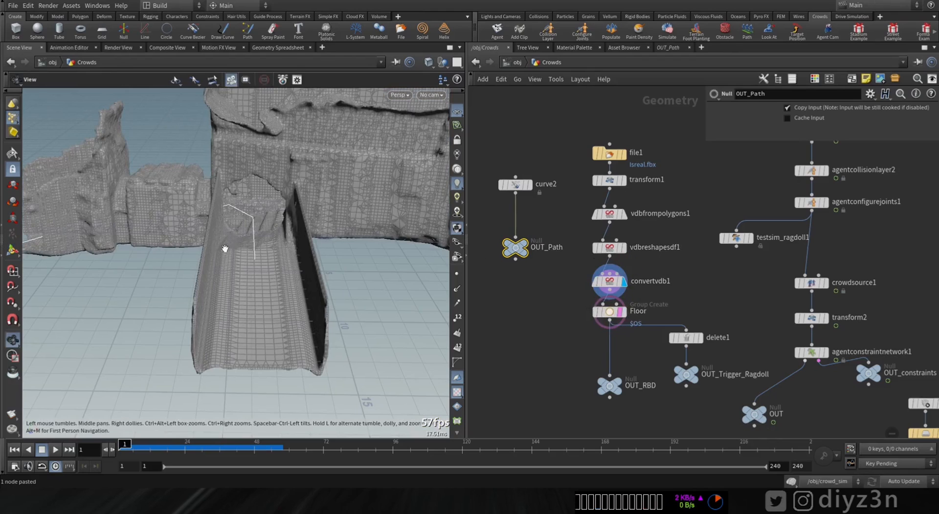
left_click_drag(224, 248, 257, 269)
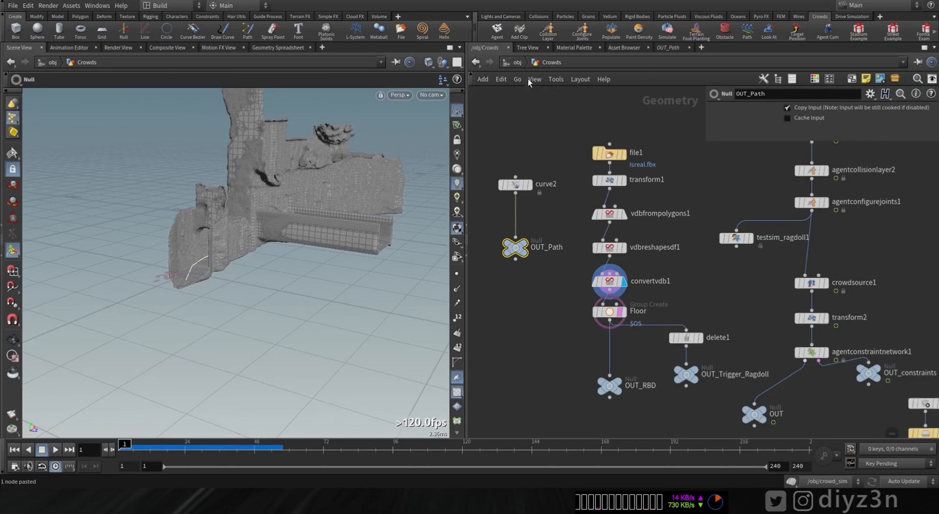
Step: Return to the object level and open the crowd_sim dynamics network at its crowd state nodes
left_click(513, 62)
double_click(570, 312)
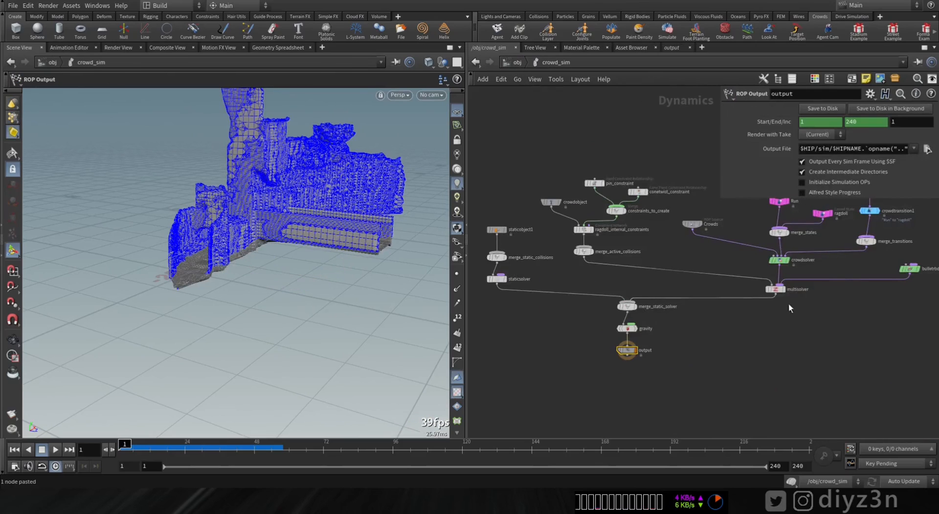
middle_click_drag(789, 303, 696, 462)
scroll(703, 350, "up", 5)
scroll(721, 324, "down", 3)
Step: Spread out the Run, ragdoll and merge_states nodes to free space above crowdsolver
left_click_drag(616, 236, 665, 307)
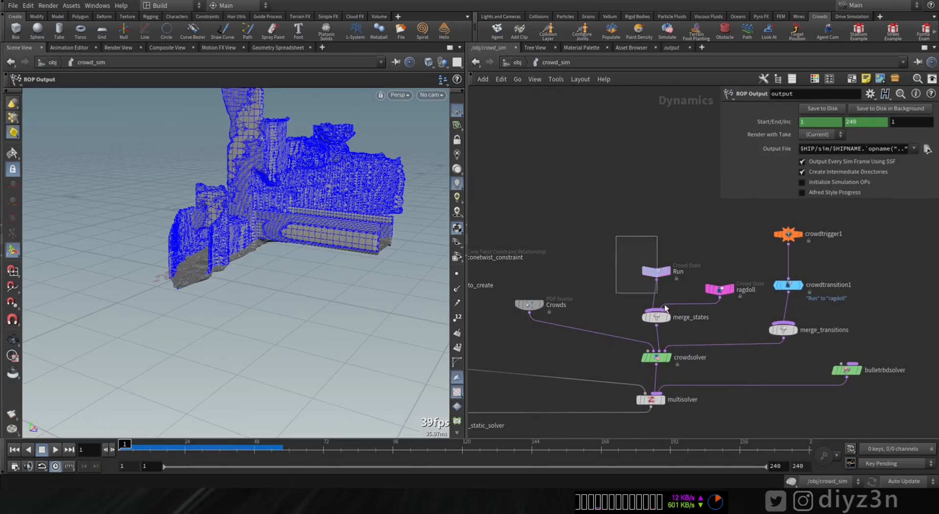
left_click_drag(614, 248, 614, 249)
left_click_drag(656, 319, 656, 263, "shift")
left_click_drag(655, 216, 596, 221)
left_click_drag(719, 230, 689, 210)
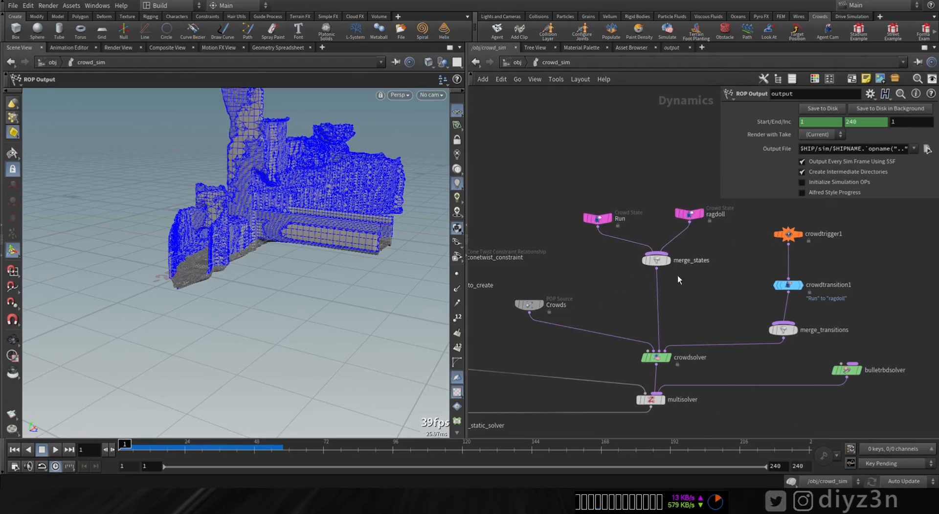
Step: Insert a POP Steer Path node on the wire between merge_states and crowdsolver
scroll(677, 274, "up", 3)
key("Tab")
type("path")
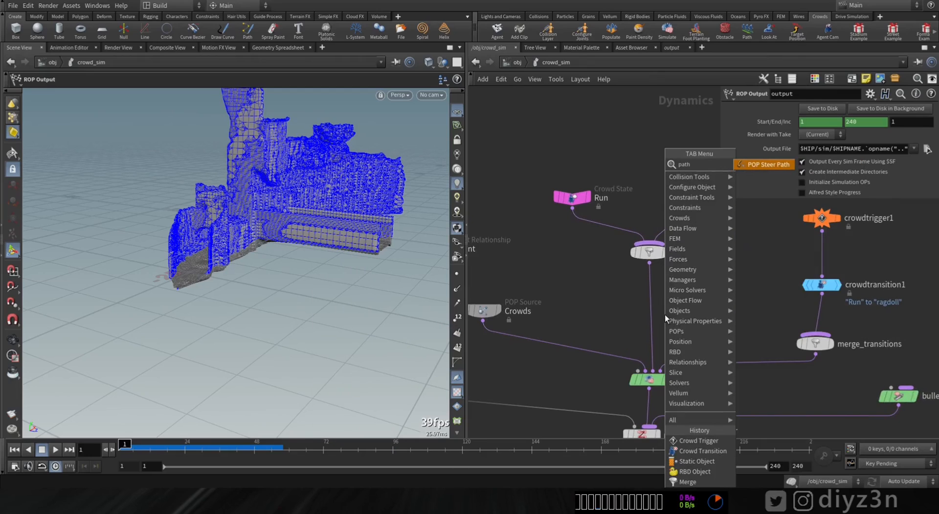
left_click(766, 165)
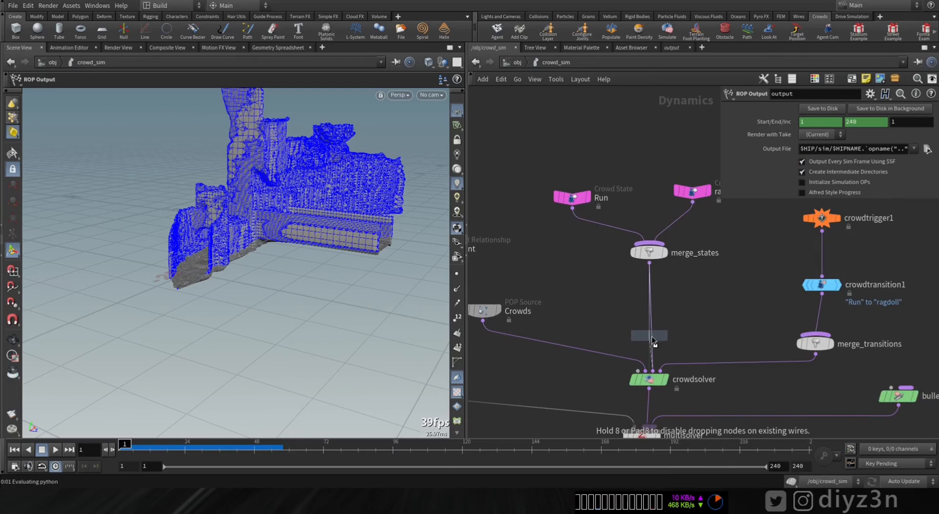
left_click(652, 340)
left_click_drag(652, 338, 652, 296)
middle_click_drag(686, 329, 607, 316)
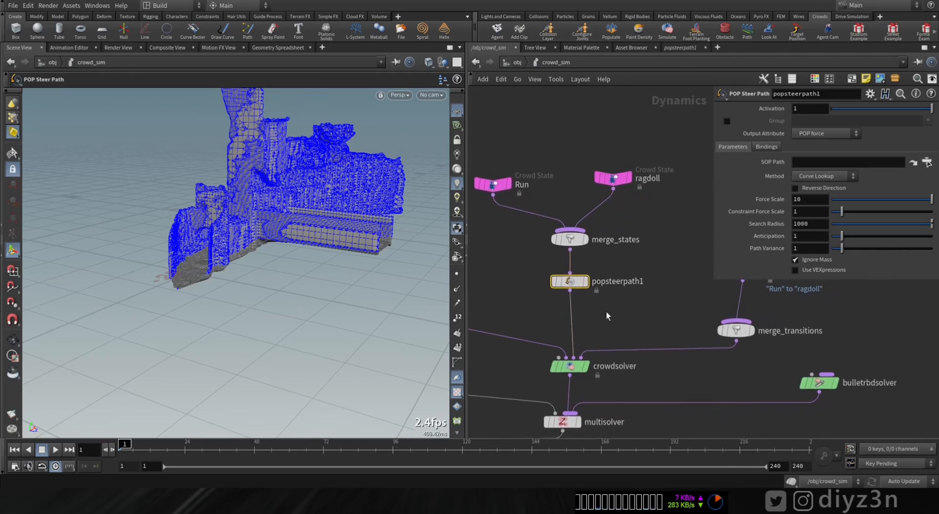
Step: Set the SOP Path of popsteerpath1 to /obj/Crowds/OUT_Path
scroll(623, 305, "up", 2)
left_click(913, 162)
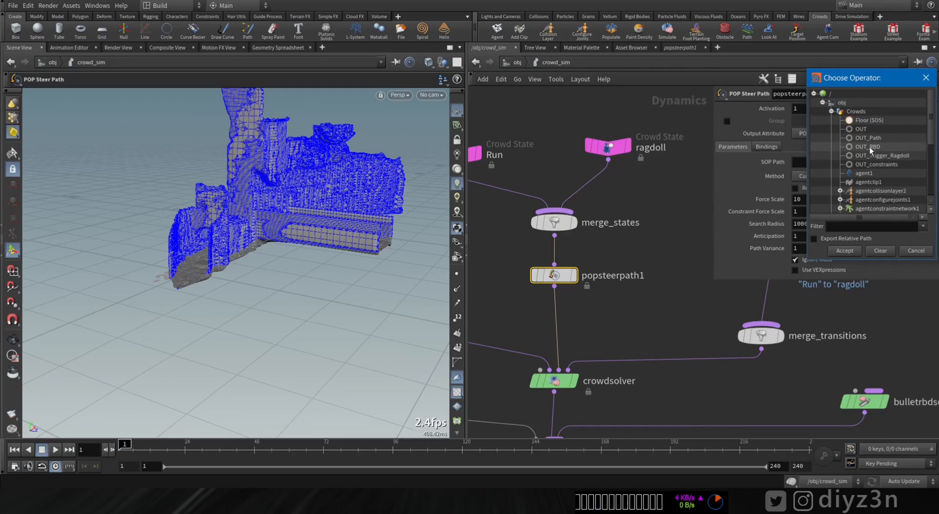
double_click(868, 137)
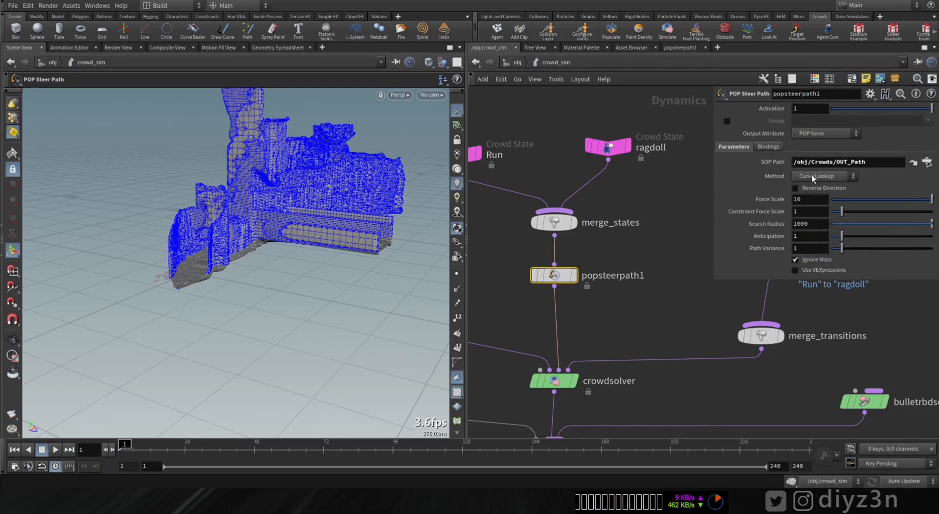
Step: Play the simulation to check the agents' path following on the bridge, and return to the first frame
left_click_drag(362, 198, 306, 220, "alt")
right_click_drag(307, 220, 394, 249, "alt")
left_click_drag(394, 250, 257, 289, "alt")
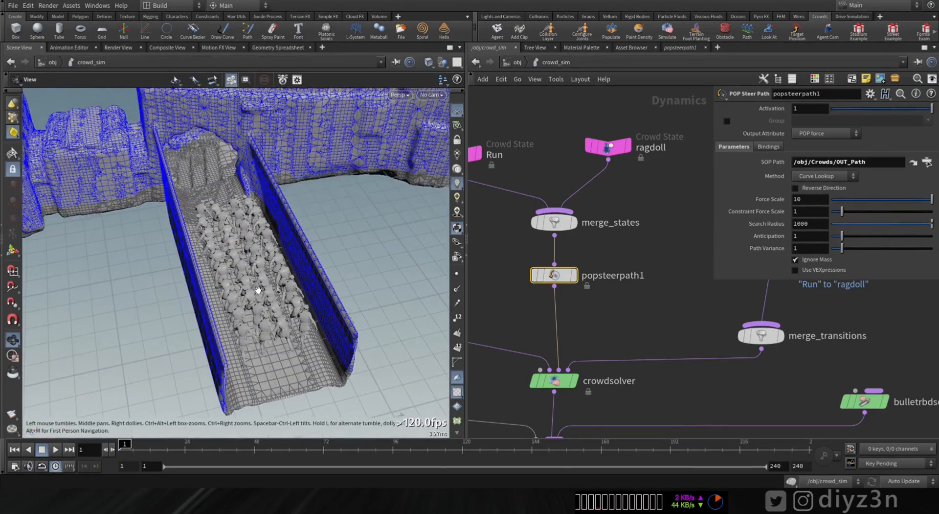
key("Return")
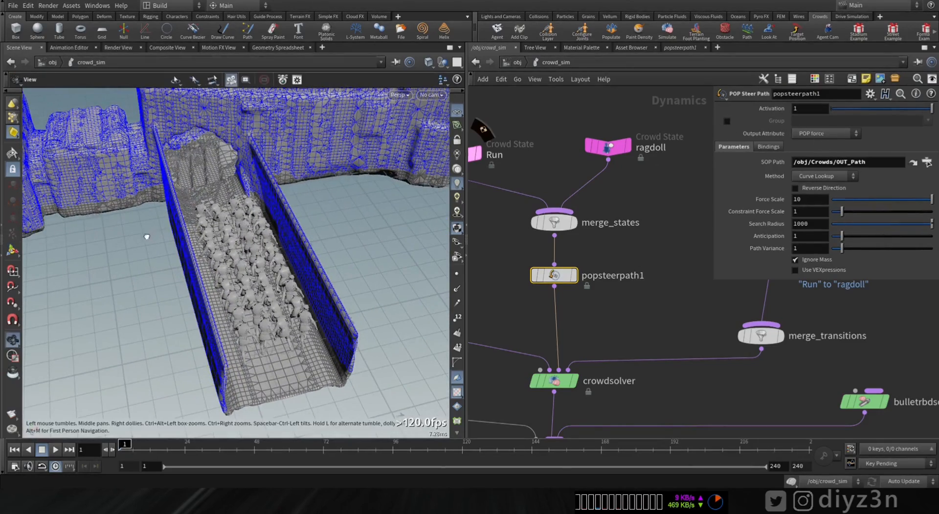
left_click_drag(147, 235, 54, 370, "alt")
left_click(54, 449)
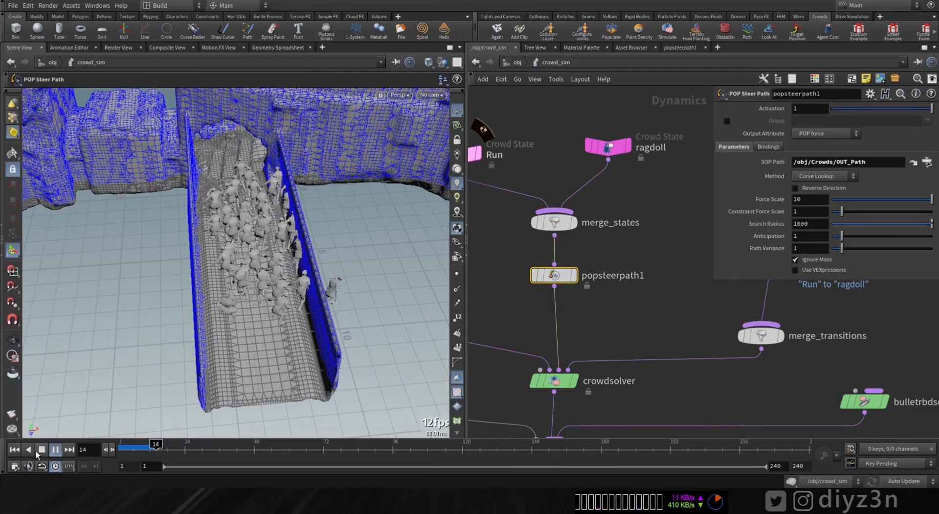
left_click(16, 449)
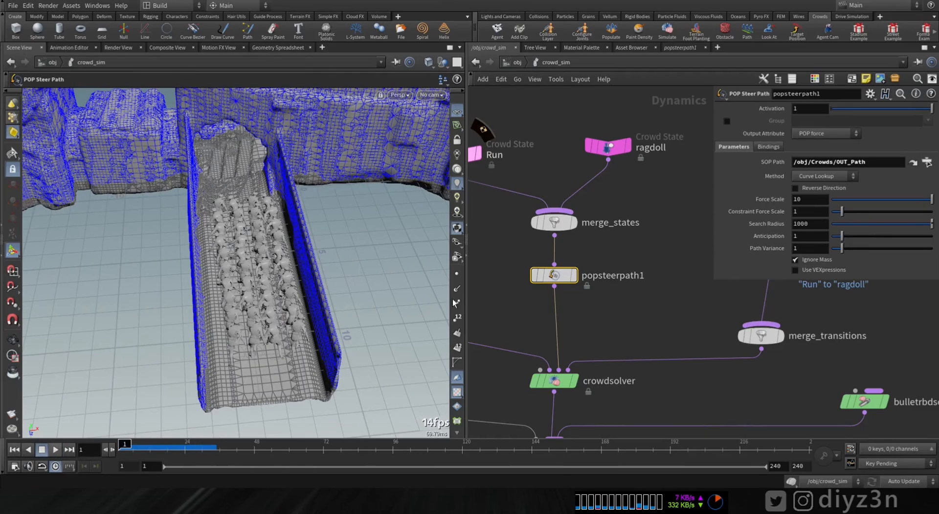
Step: Set the steer path's method to Curve Point Walk and its output attribute to Crowds steerforce
left_click(834, 177)
left_click(821, 188)
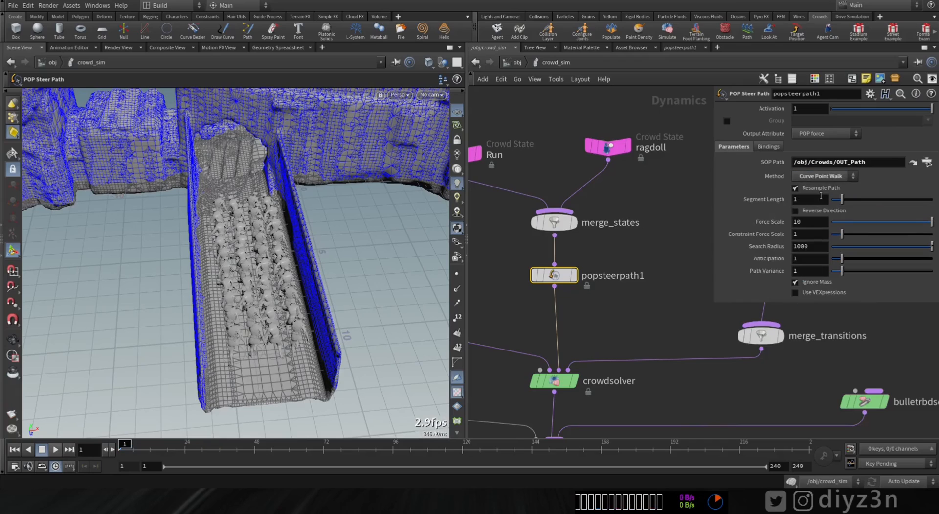
left_click(821, 144)
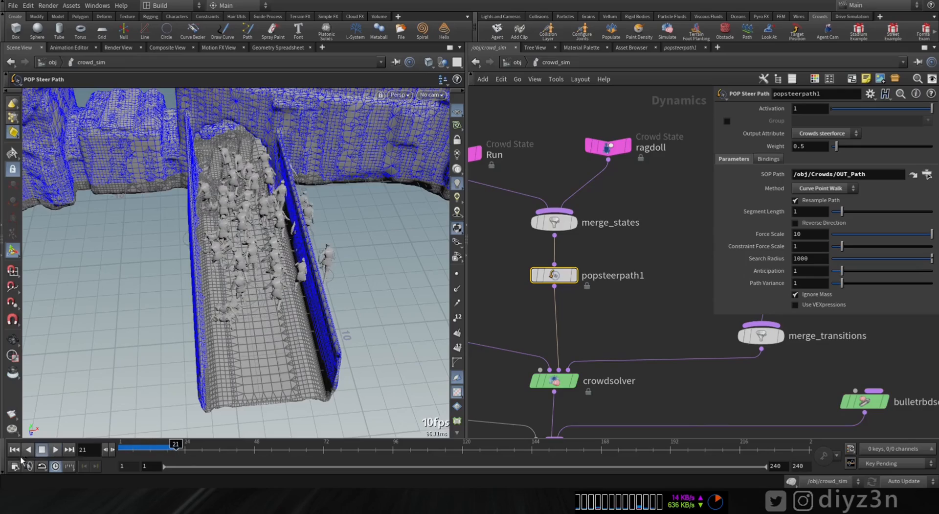
Step: Play the simulation with the crowd steerforce settings, view the bridge up close, and rewind to the start
left_click(55, 450)
left_click_drag(281, 147, 248, 139, "alt")
scroll(235, 142, "up", 3)
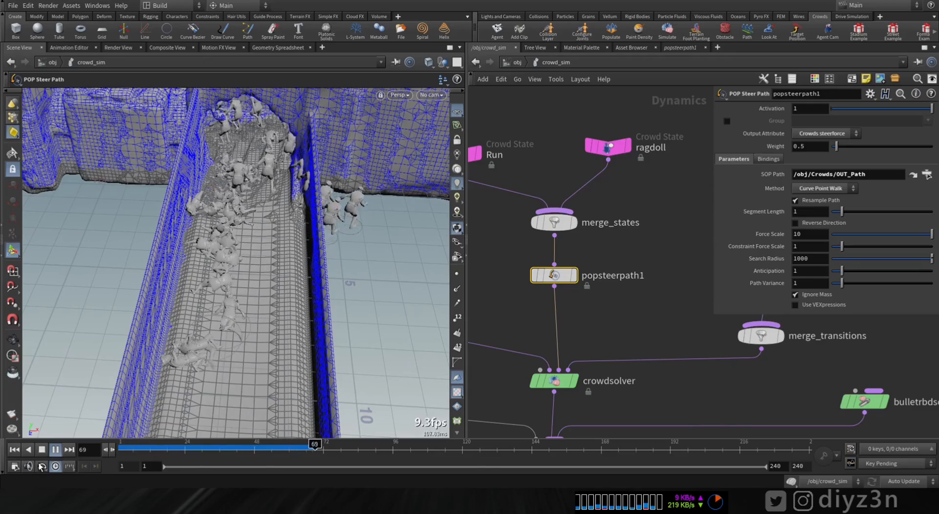
left_click(12, 451)
Step: Set the steer path's weight to 10 and play the simulation briefly
left_click(12, 451)
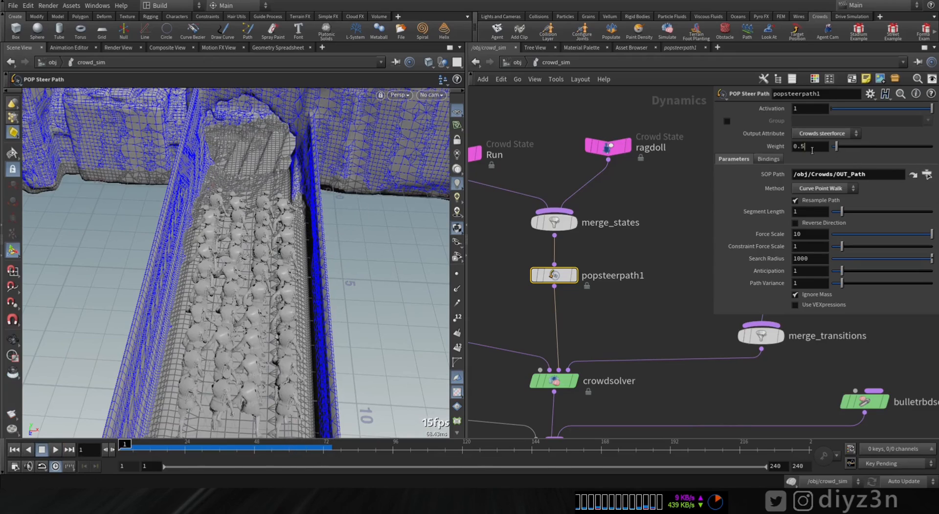
left_click(56, 450)
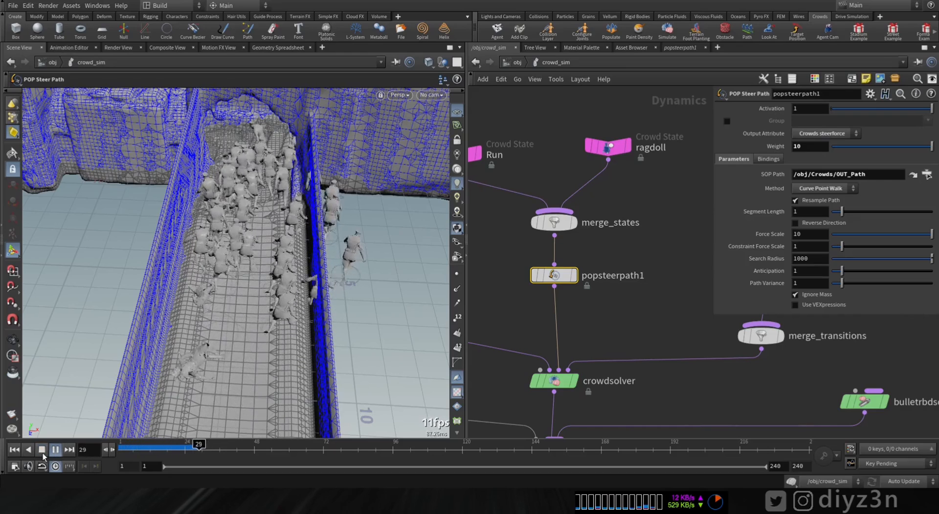
left_click(41, 449)
Step: Bypass the crowdtrigger1 and crowdtransition1 nodes
middle_click_drag(655, 328, 541, 390)
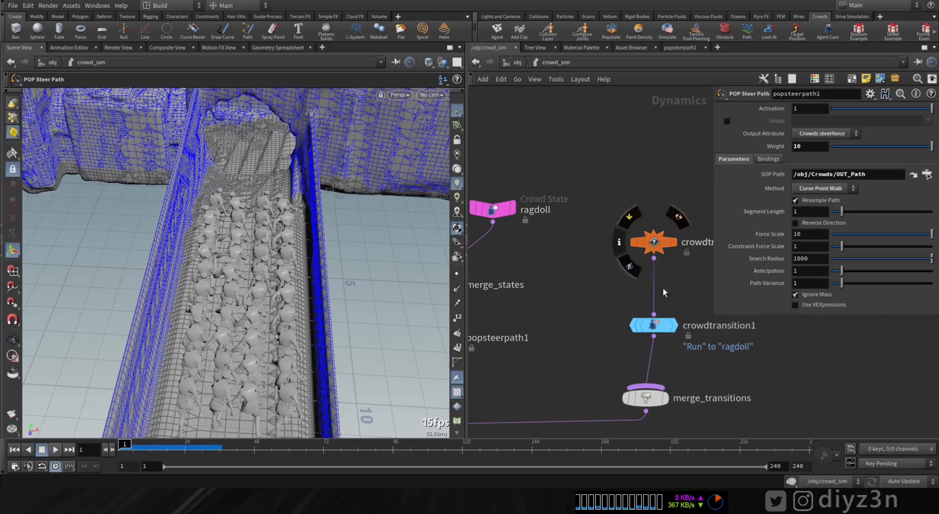
left_click(630, 299)
left_click(630, 216)
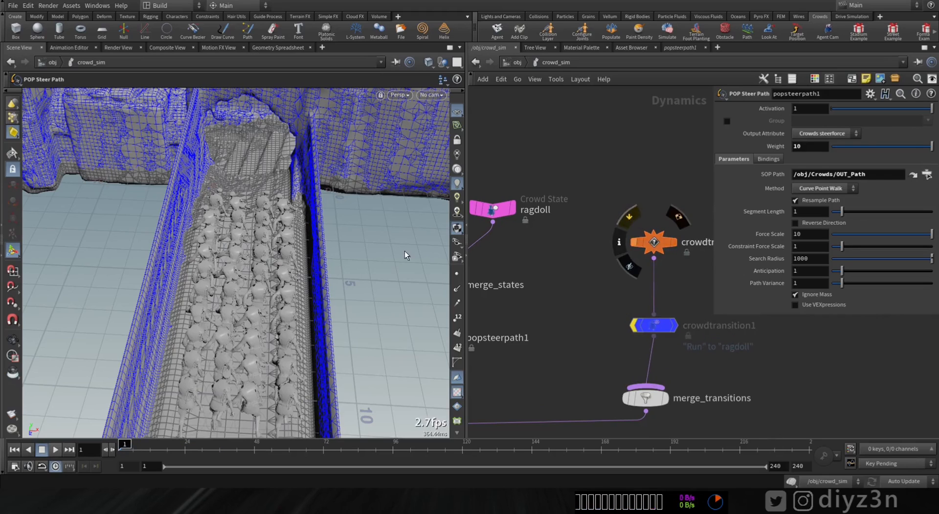
Step: Play the simulation without the ragdoll transition and examine the agents' route across the whole environment
left_click(55, 449)
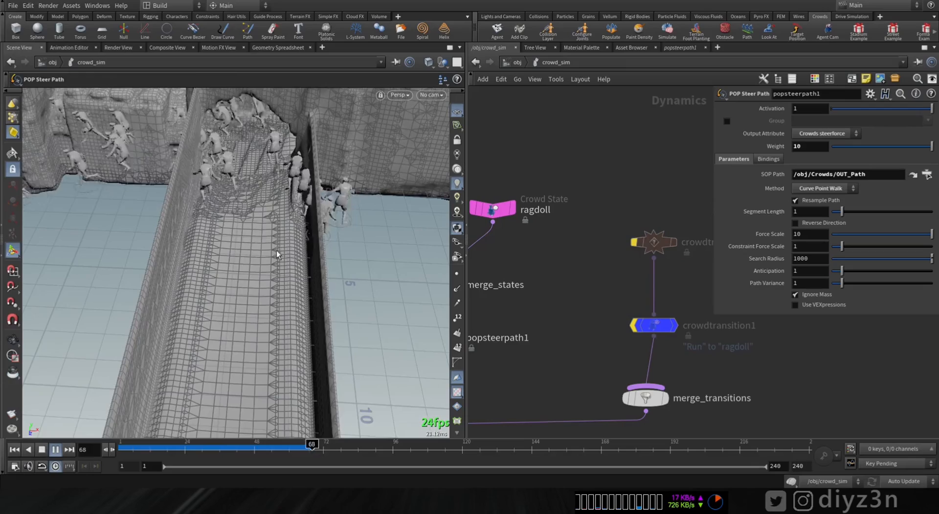
right_click_drag(277, 251, 204, 245, "alt")
mouse_move(204, 246)
left_mouse_down("alt")
mouse_move(226, 245)
mouse_move(211, 240)
left_mouse_up("alt")
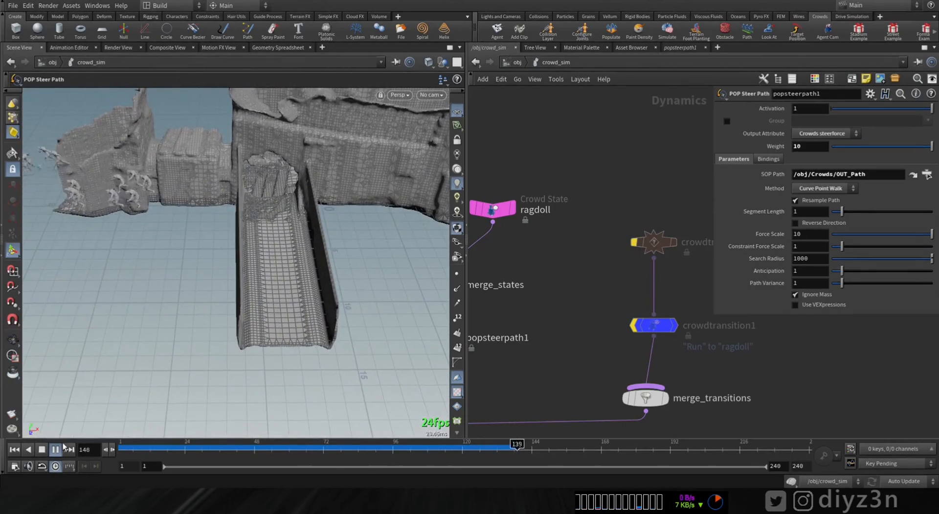
left_click(56, 449)
Step: Rewind to the first frame, set the steer path's force scale to 500, and replay the simulation
left_click_drag(141, 451, 121, 453)
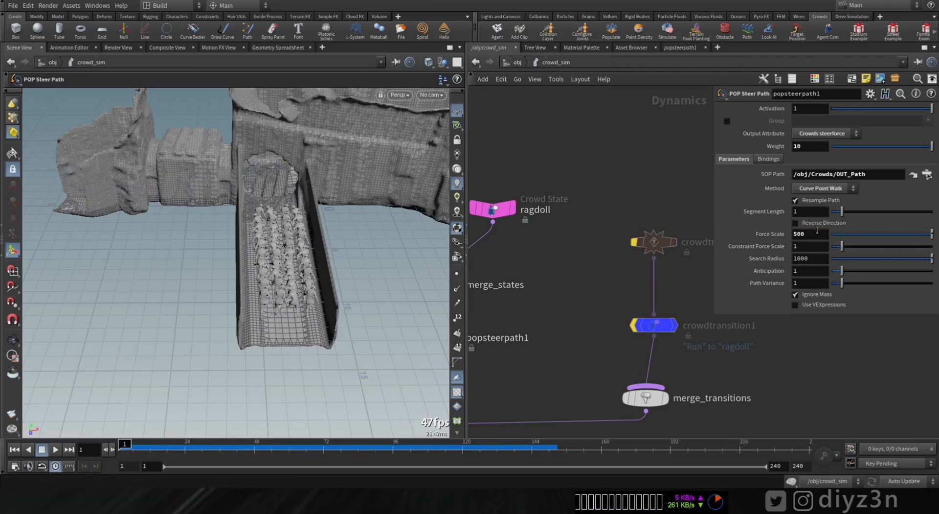
left_click(55, 450)
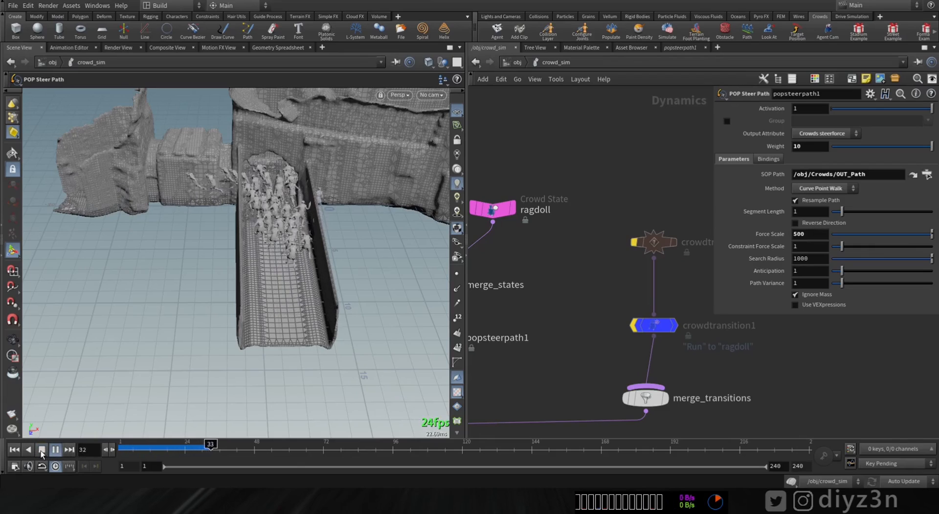
left_click(41, 450)
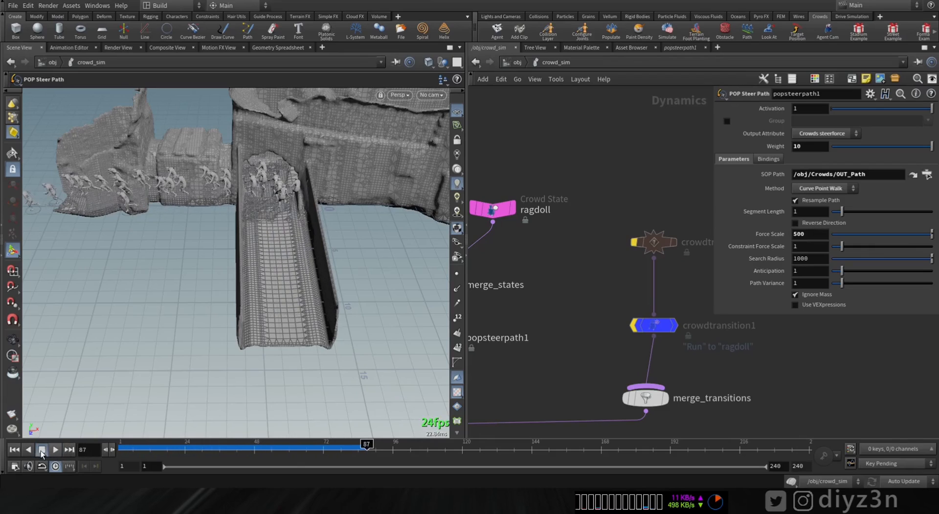
Step: Set the steer path's anticipation to 10 and replay the simulation from the first frame
left_click(14, 450)
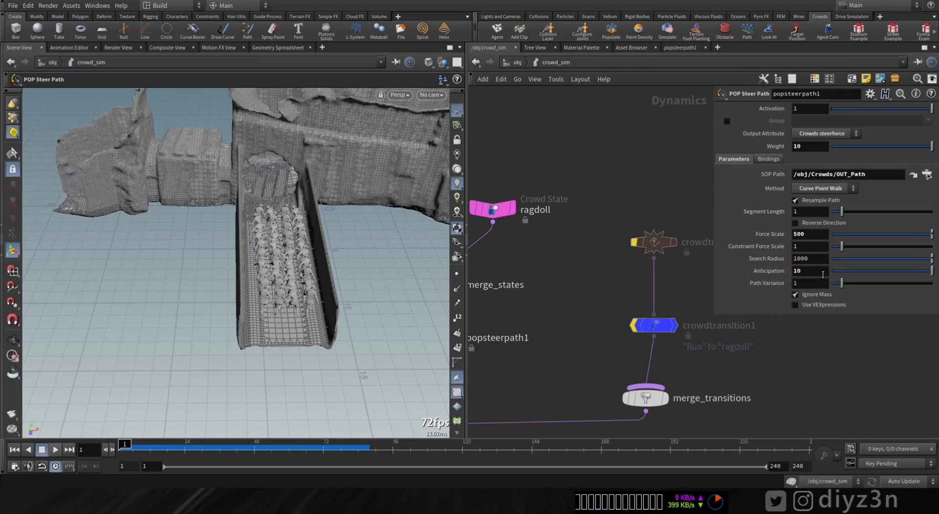
left_click(54, 449)
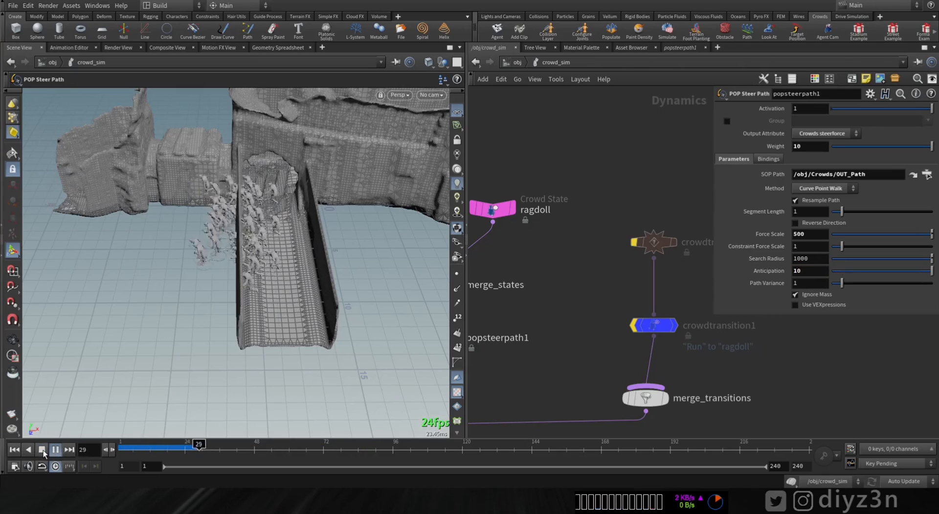
Step: Set the steer path's anticipation to 0 and replay the simulation from the first frame
left_click(14, 449)
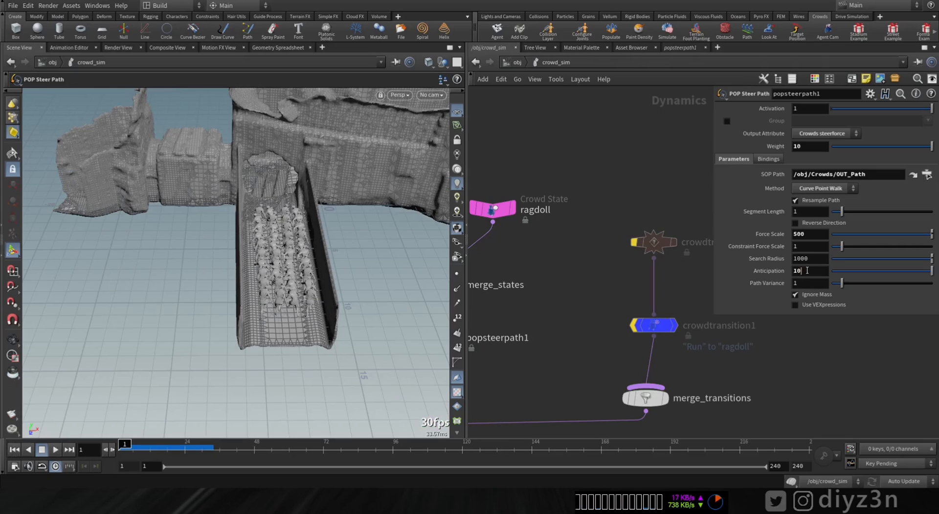
left_click(49, 450)
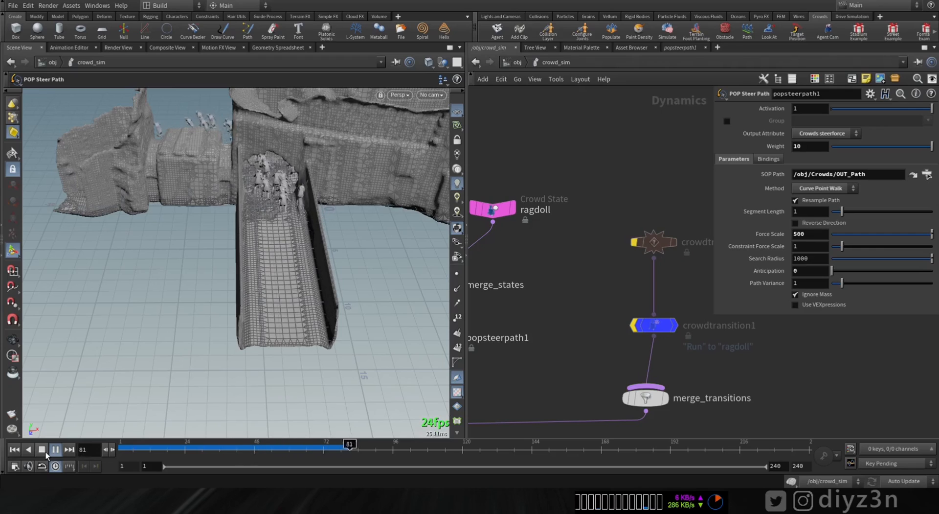
Step: Replay the simulation from the first frame up to frame 43 and examine how the agents run along the bridge
left_click(42, 449)
key("Escape")
left_click_drag(206, 269, 231, 296)
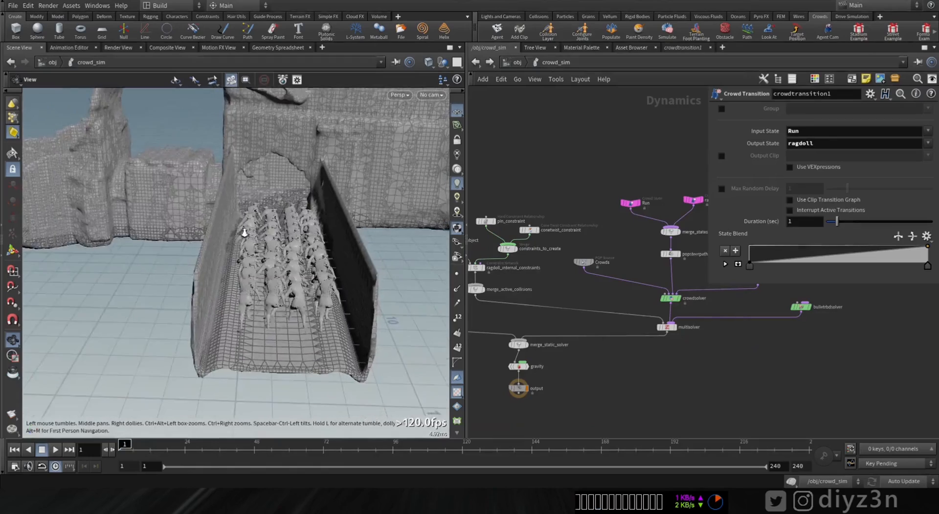
left_click_drag(215, 293, 192, 309)
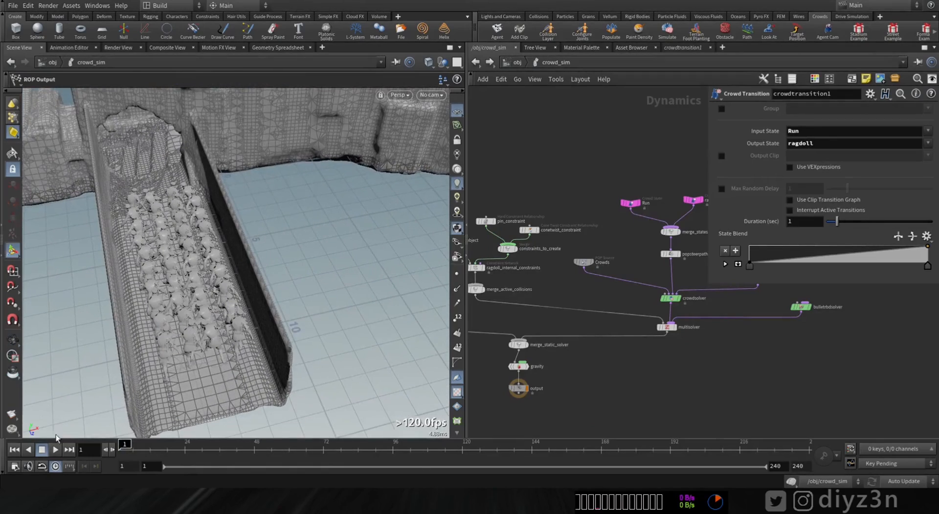
left_click(41, 451)
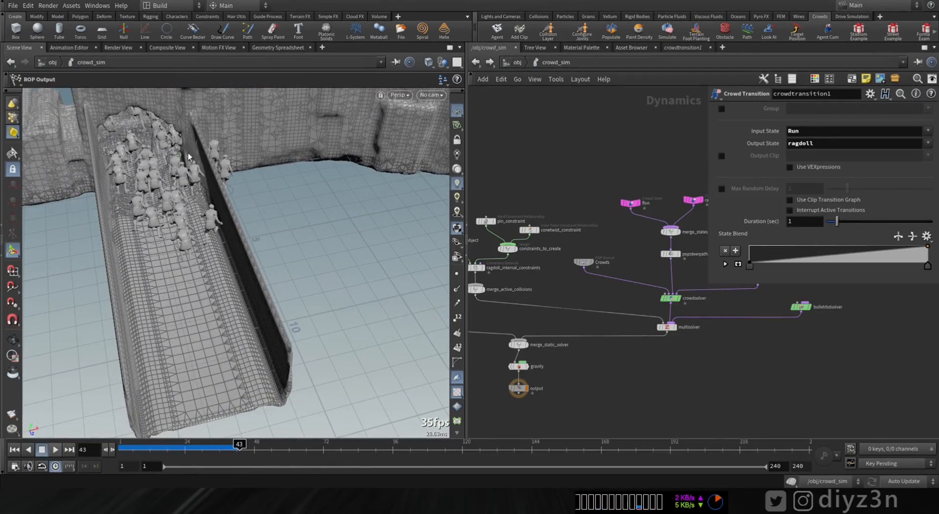
left_click_drag(189, 197, 170, 191, "alt")
Step: Disable the crowd solver's avoidance force, replay the simulation, and rewind to the first frame
middle_click_drag(597, 243, 488, 224)
scroll(604, 287, "up", 4)
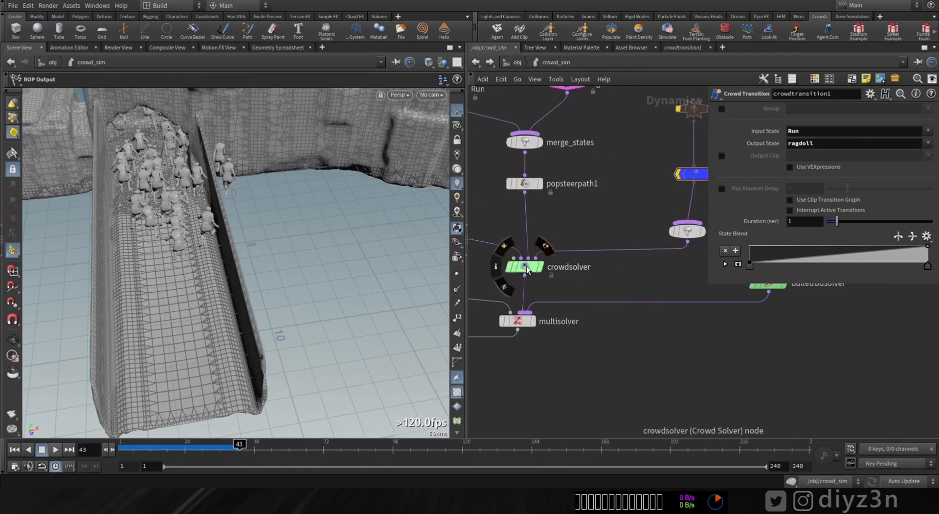
left_click(524, 267)
left_click(783, 109)
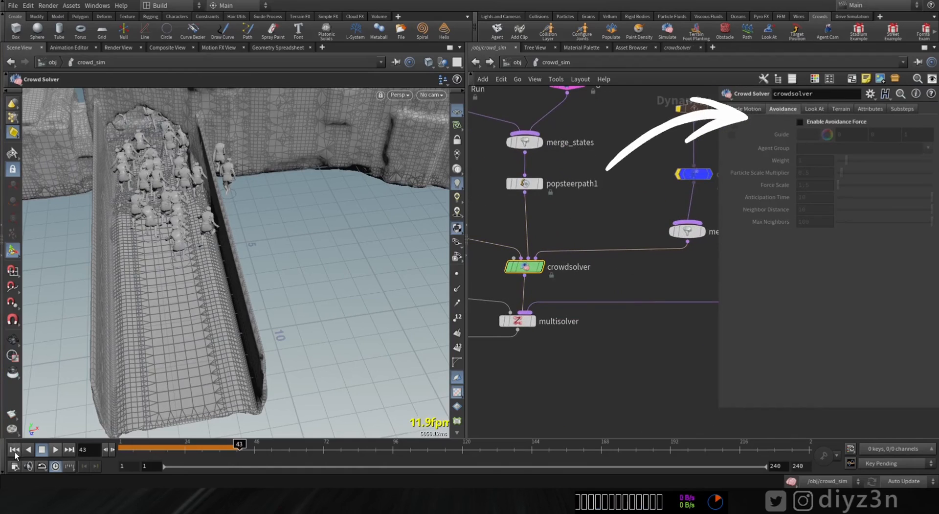
left_click(55, 449)
left_click(54, 449)
left_click(15, 449)
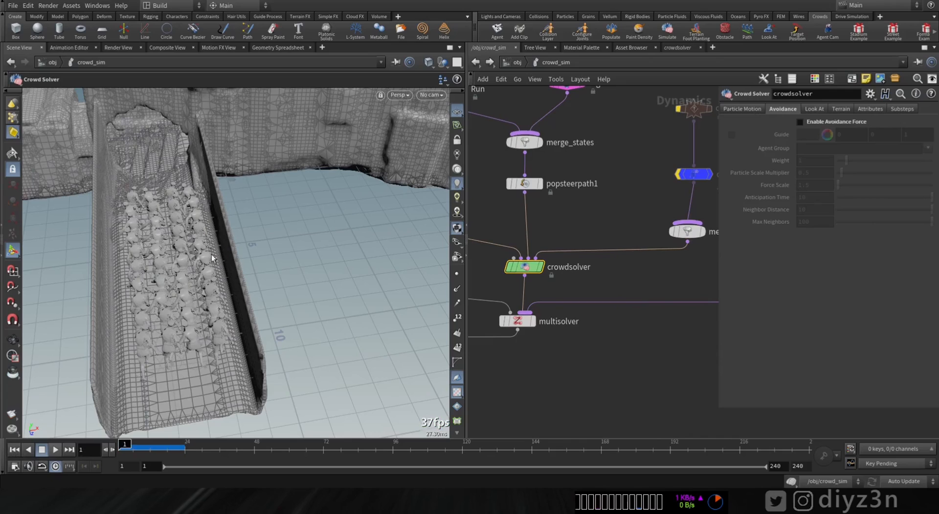
Step: In the Crowds object, clear the Locomotion Orient value of the agentclip1 node
left_click(516, 64)
double_click(690, 201)
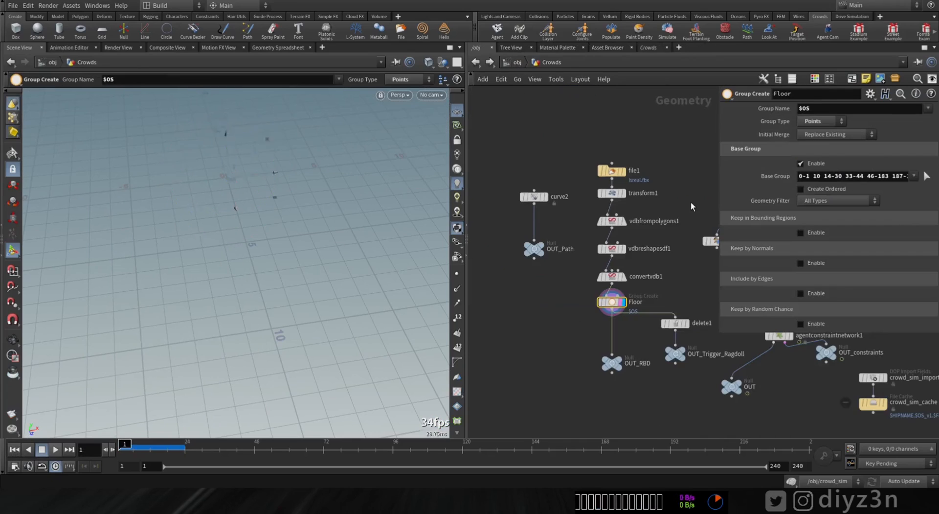
middle_click_drag(658, 250, 502, 253)
middle_click_drag(637, 240, 619, 247)
scroll(624, 246, "up", 3)
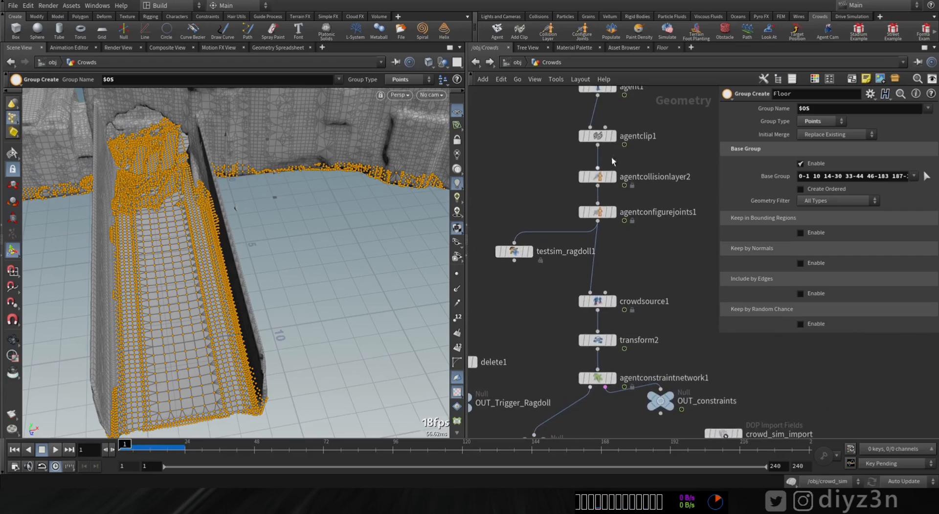
left_click(600, 136)
left_click_drag(934, 181, 937, 155)
scroll(853, 201, "up", 1)
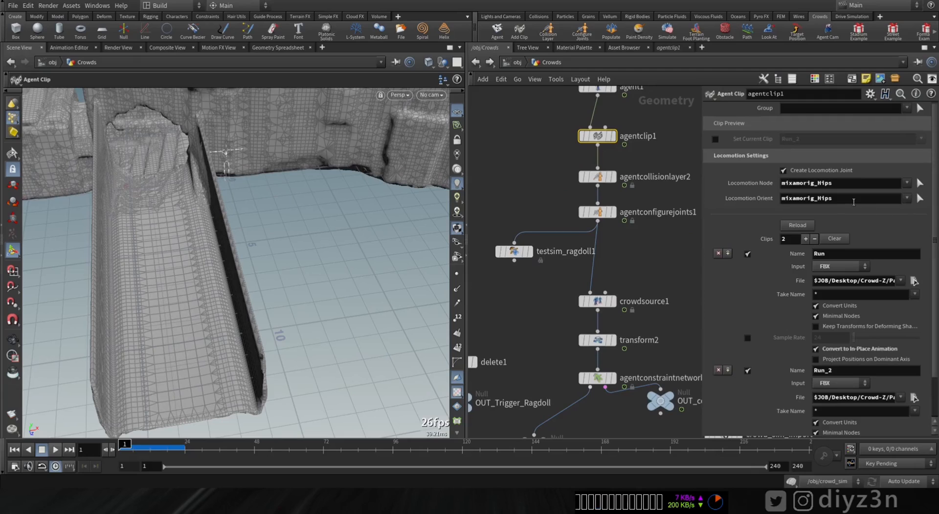
double_click(853, 200)
key("BackSpace")
key("Return")
Step: Return to the crowd_sim network and play the simulation to examine the agents running through the bridge opening
left_click(517, 62)
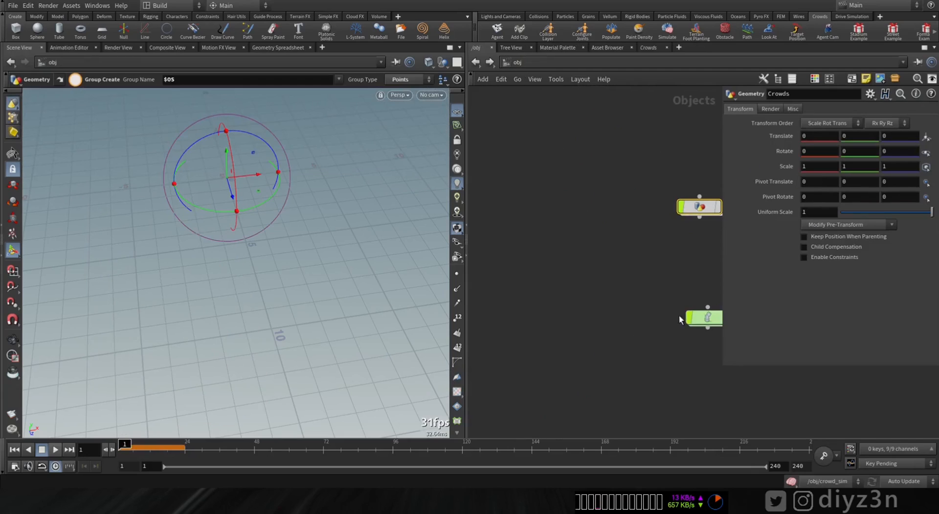
left_click(699, 320)
double_click(706, 319)
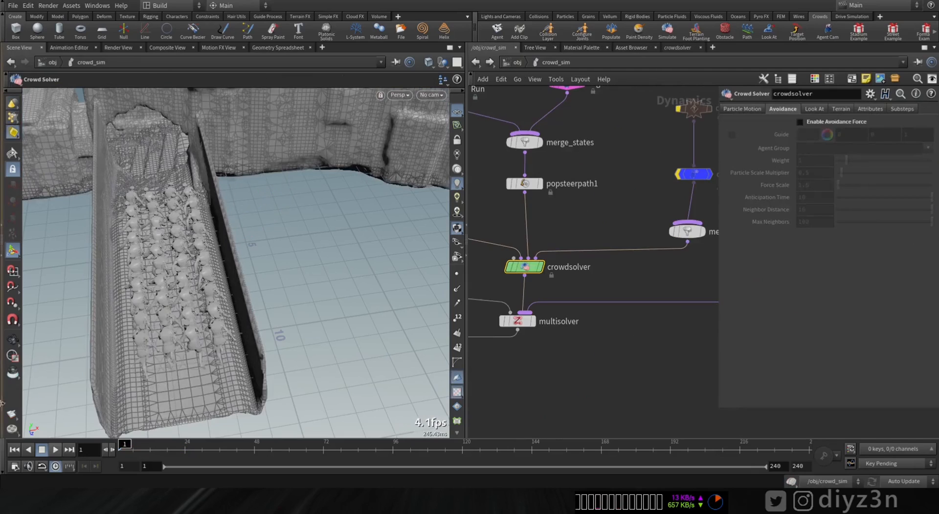
left_click(55, 450)
key("Escape")
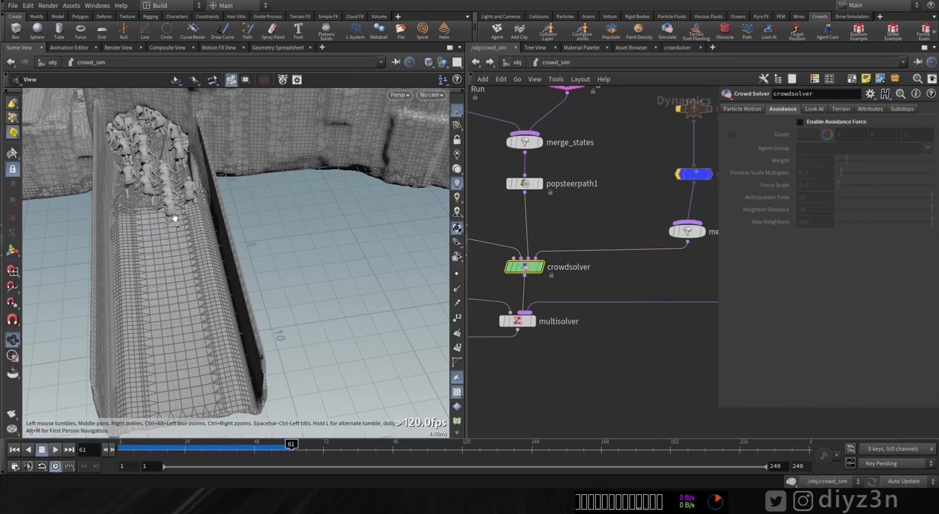
left_click_drag(174, 218, 164, 373)
left_click(57, 450)
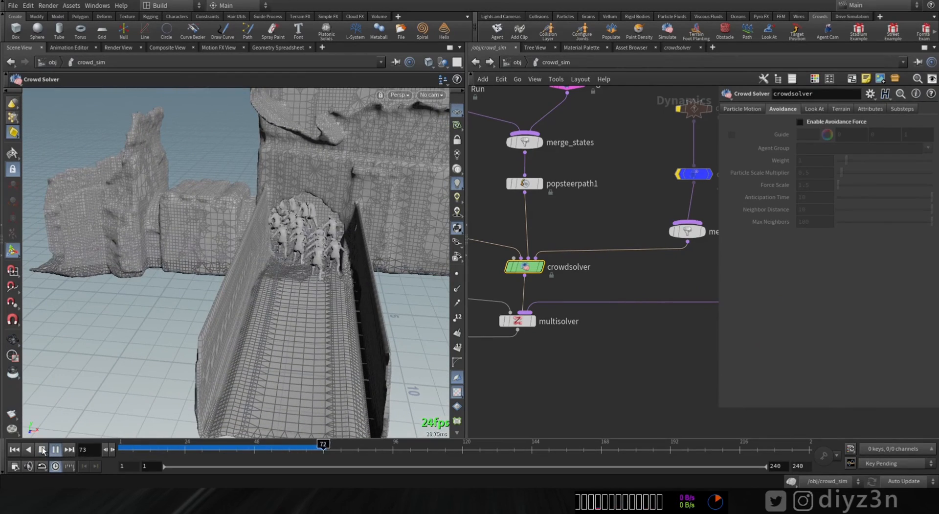
key("Escape")
left_click_drag(161, 245, 274, 254)
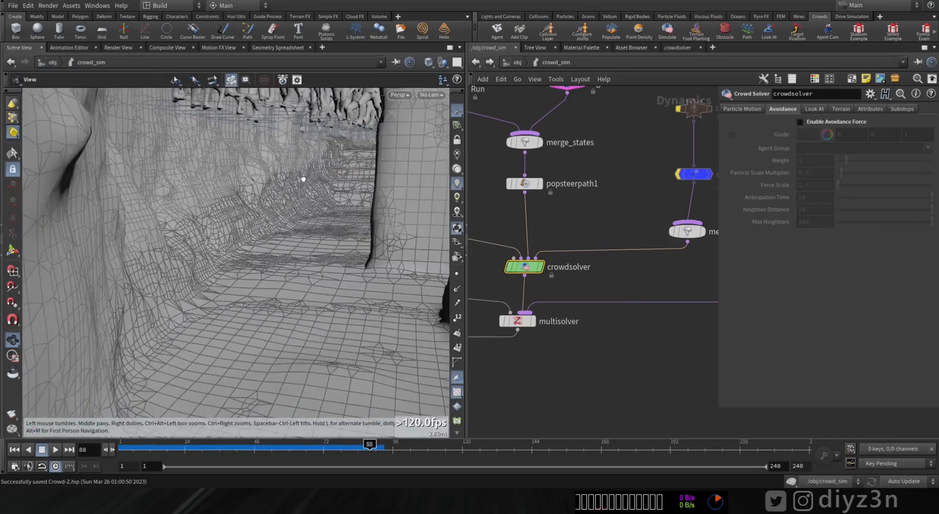
Step: Scrub through the cached frames and inspect how the agents meet the sloped ground in the passage, ending at frame 1
left_click_drag(329, 172, 377, 163)
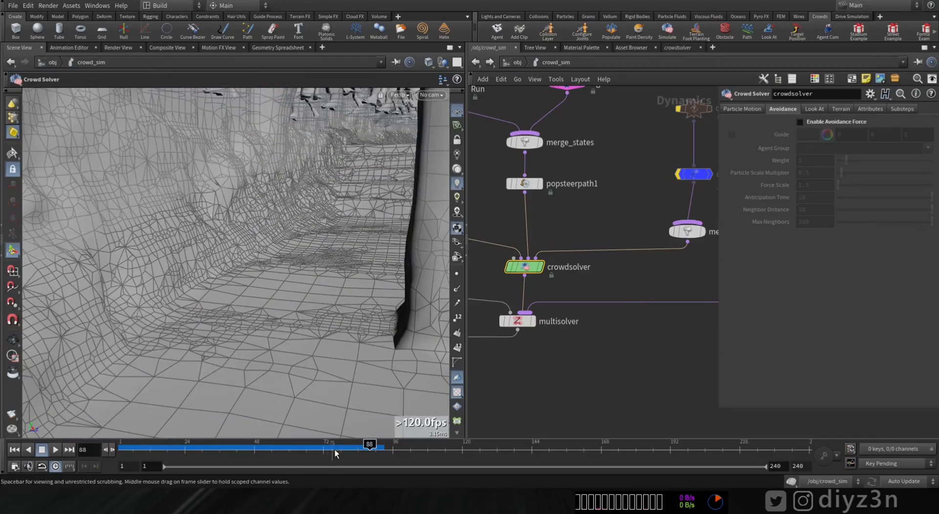
left_click_drag(335, 453, 306, 449)
right_click_drag(322, 245, 190, 257, "alt")
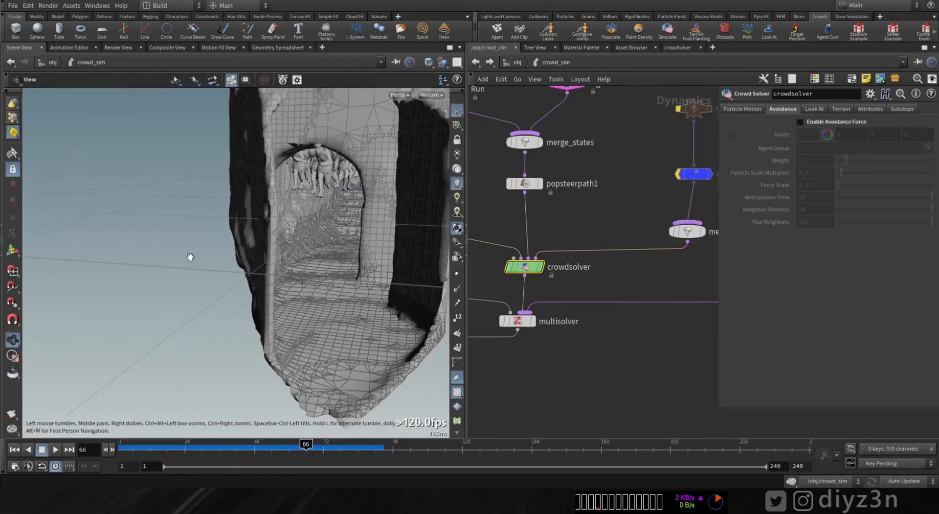
left_click_drag(191, 256, 122, 446)
mouse_move(294, 257)
left_mouse_down("alt")
mouse_move(287, 267)
mouse_move(294, 254)
left_mouse_up("alt")
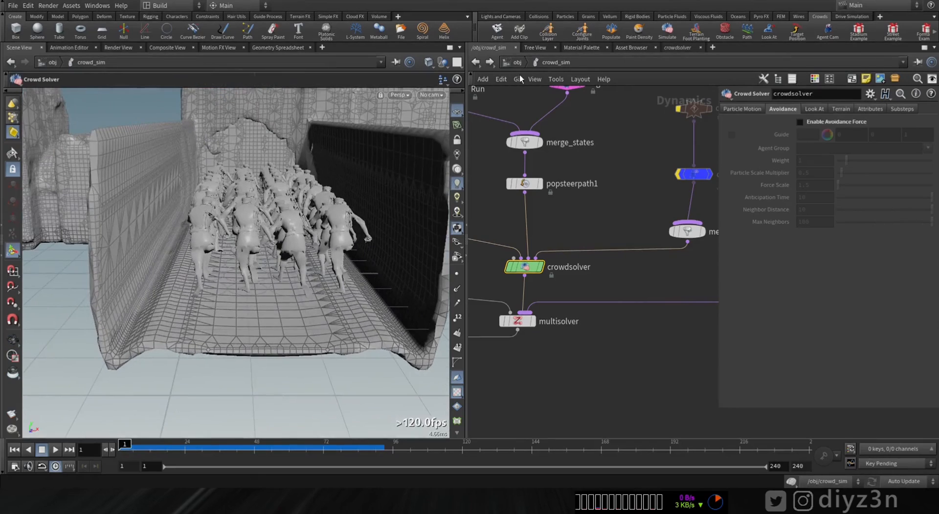
Step: Open the crowd solver's terrain settings and enable terrain projection
scroll(171, 157, "down", 5)
left_click_drag(171, 157, 213, 216, "alt")
middle_click_drag(564, 235, 606, 221)
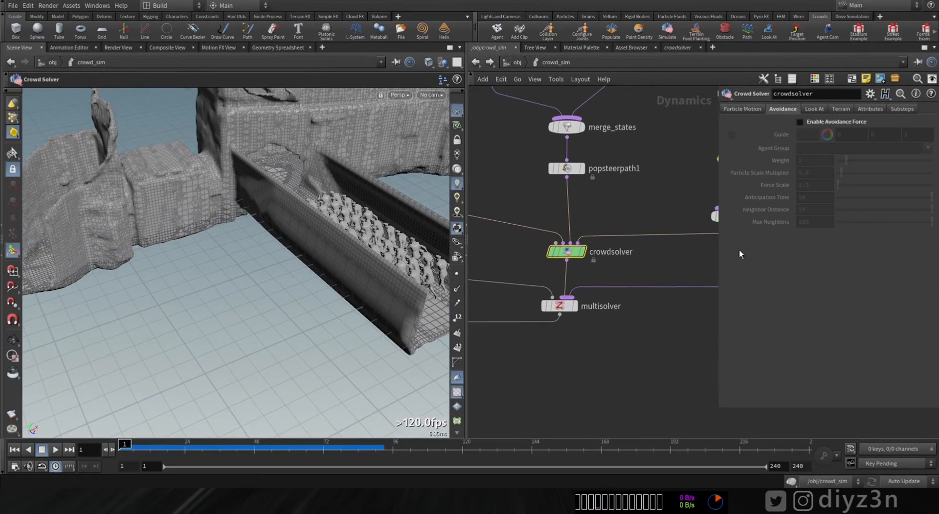
left_click(841, 109)
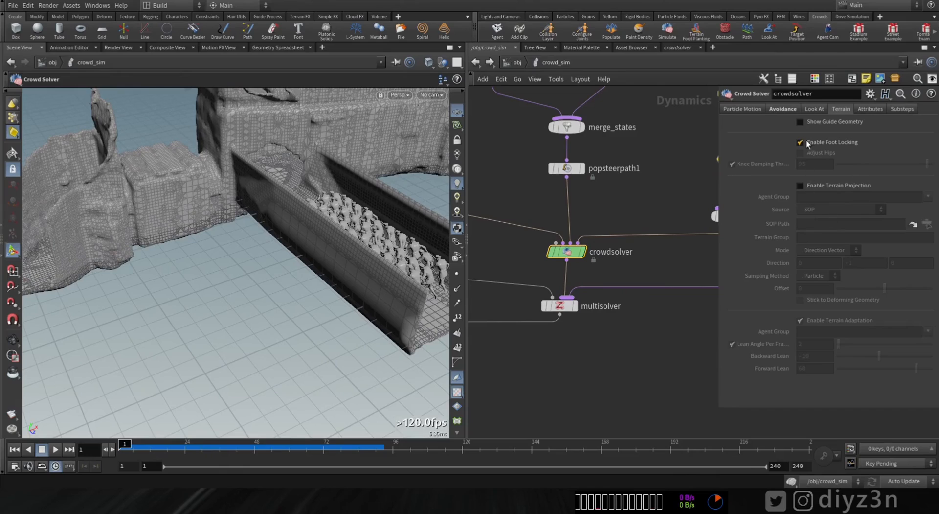
left_click(827, 185)
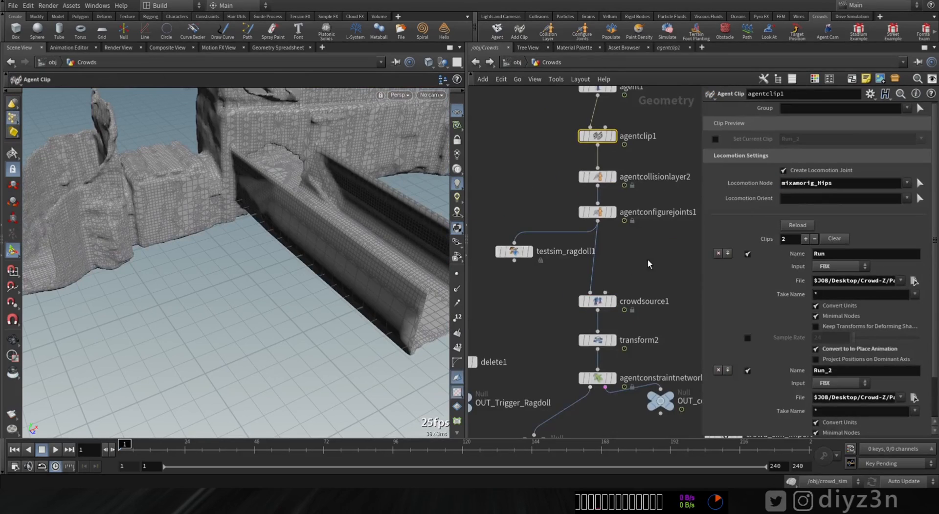
Step: In the Crowds object, display the agentconfigurejoints1 node and frame the agent from the front
middle_click_drag(648, 259, 648, 258)
left_click_drag(438, 227, 346, 222, "alt")
left_click(614, 211)
right_click_drag(346, 222, 509, 239, "alt")
left_click_drag(373, 241, 328, 217, "alt")
middle_click_drag(329, 217, 267, 184, "alt")
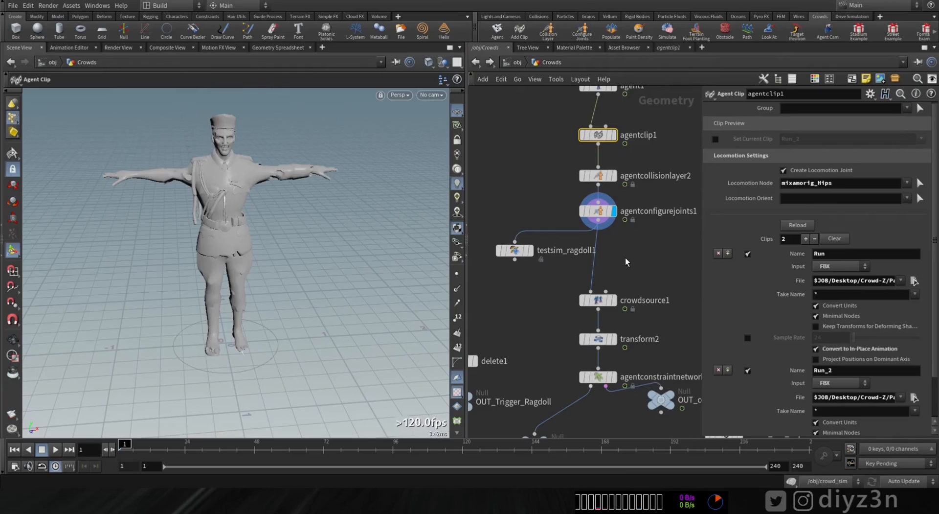
Step: Insert an Agent Prep node between agentconfigurejoints1 and crowdsource1
key("Tab")
mouse_move(640, 74)
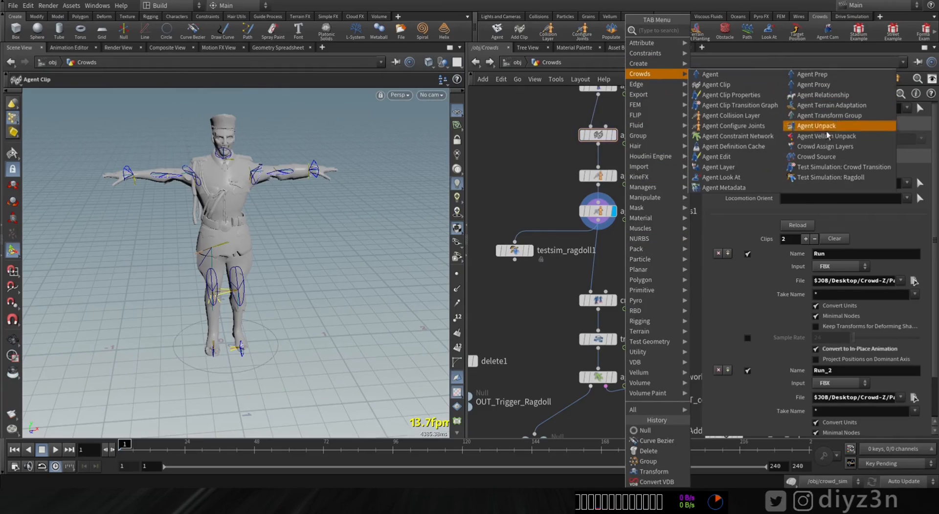
left_click(812, 74)
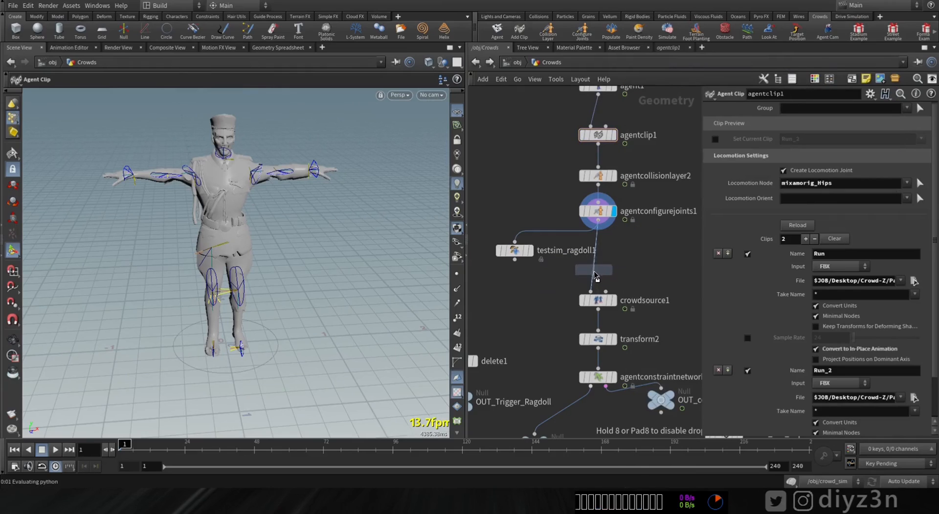
left_click(595, 275)
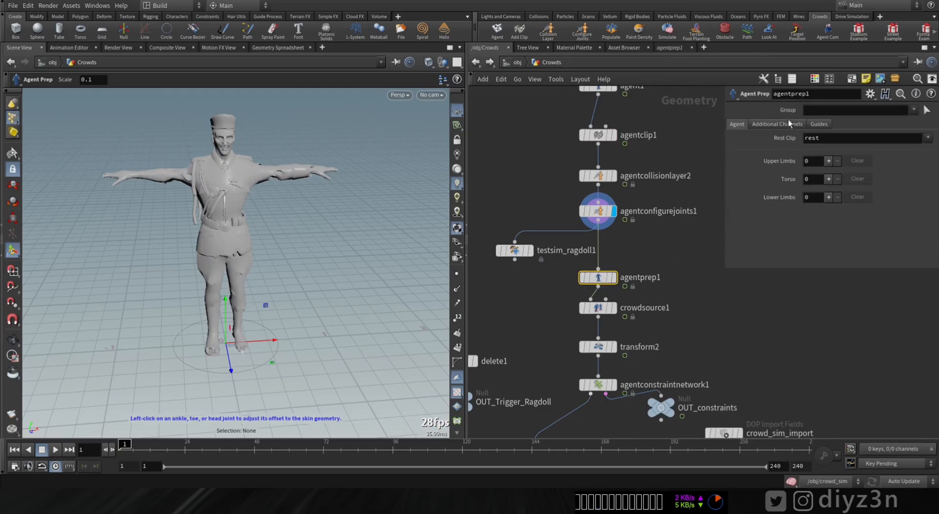
Step: Add one upper limb, one torso and two lower limb entries to the Agent Prep node
left_click(827, 198)
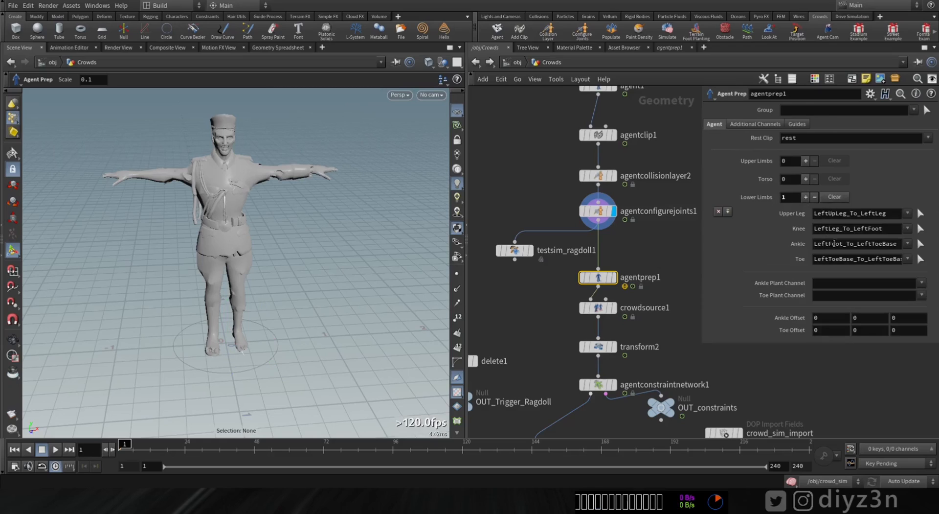
left_click(805, 179)
left_click(805, 161)
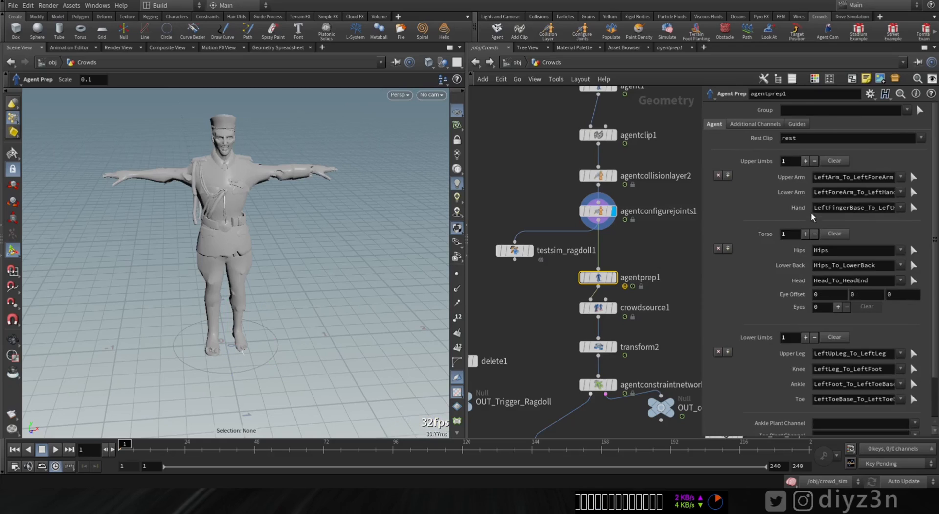
scroll(936, 303, "down", 2)
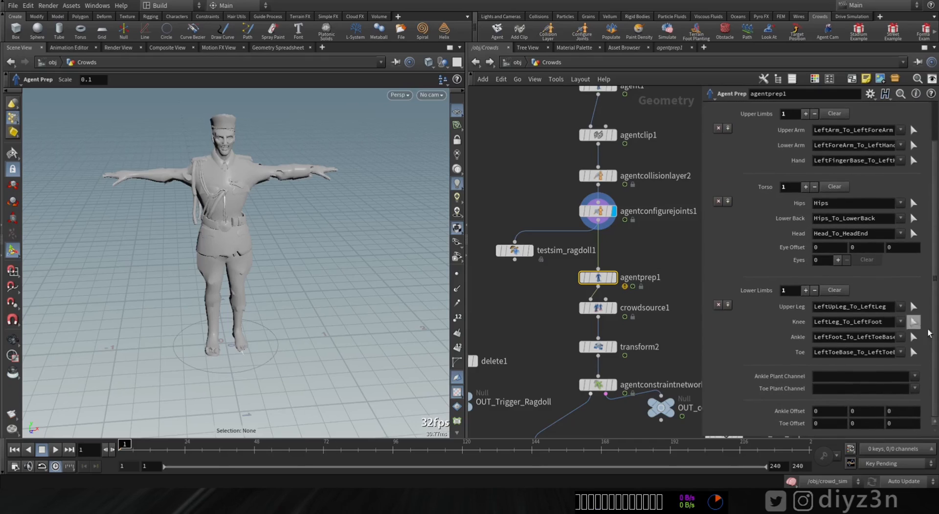
scroll(932, 232, "up", 2)
scroll(835, 357, "down", 2)
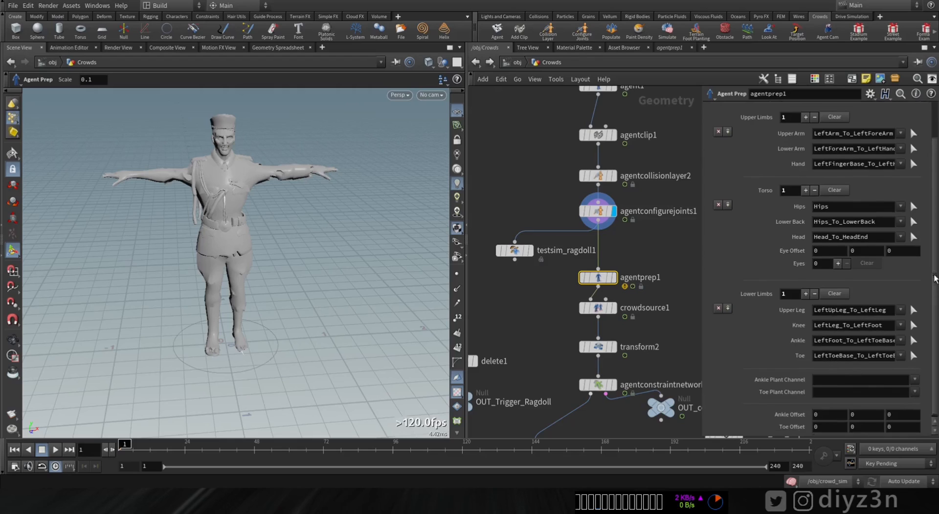
left_click(805, 291)
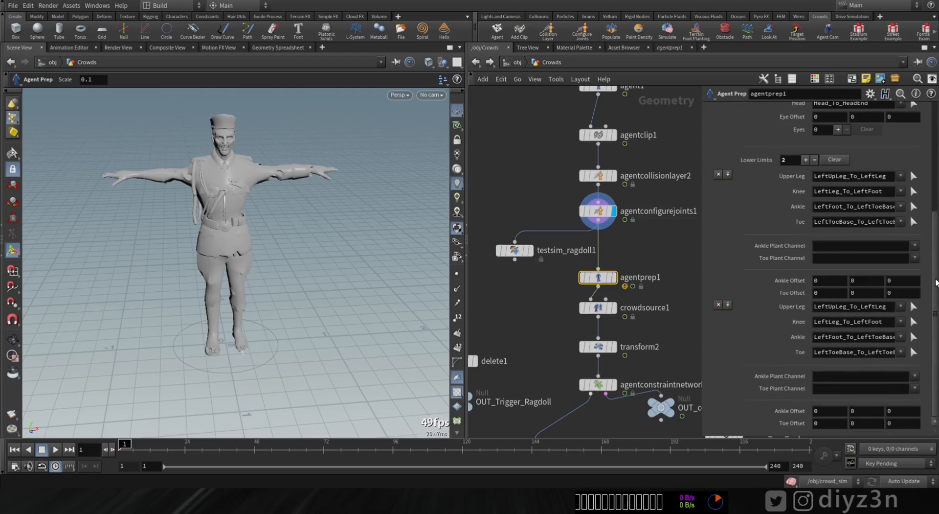
scroll(910, 219, "up", 3)
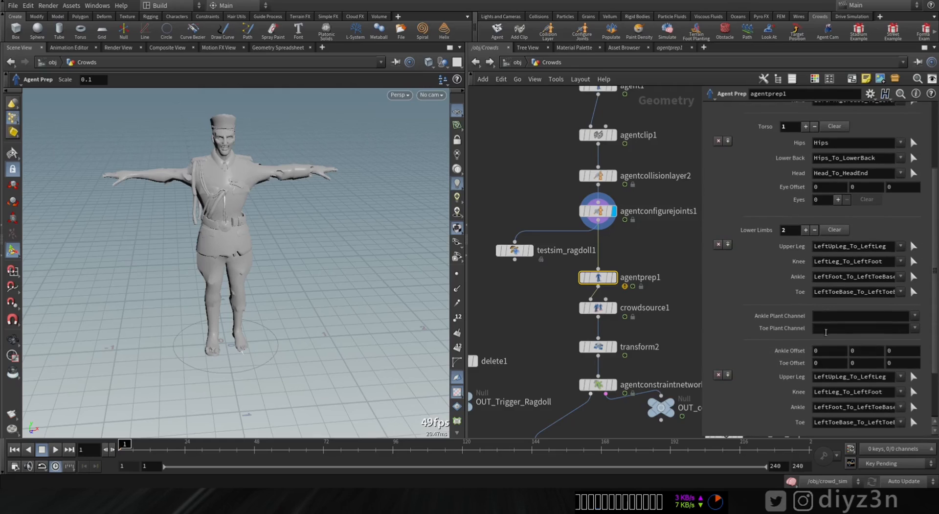
scroll(935, 306, "down", 3)
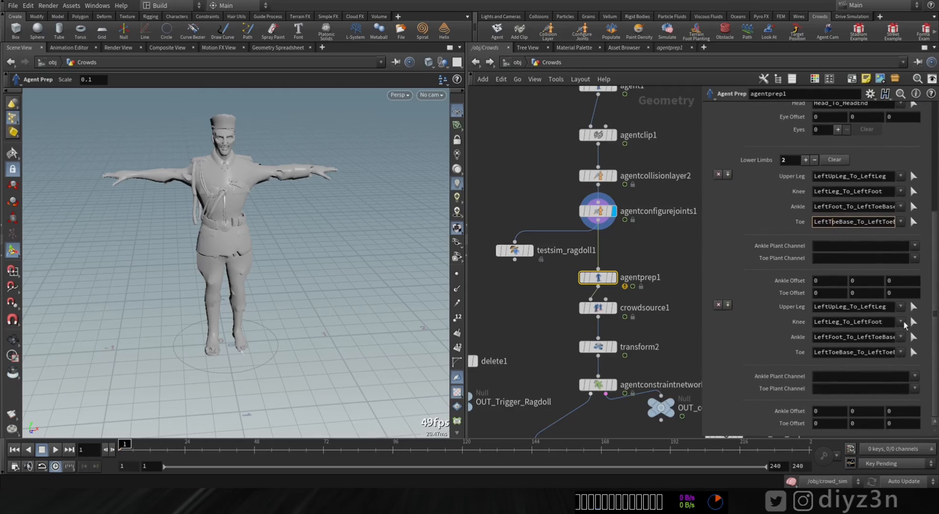
Step: Assign the mixamorig_RightUpLeg joint as the upper leg of the second lower limb
left_click(912, 307)
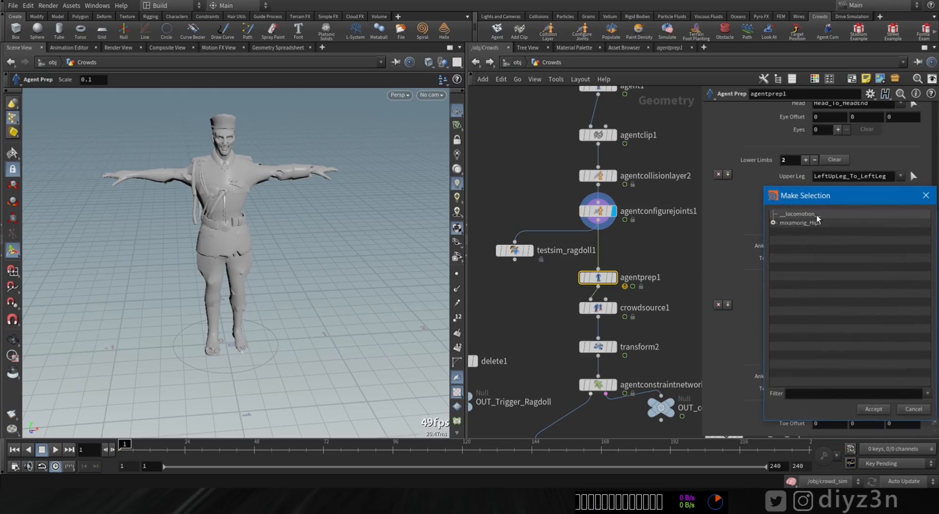
left_click(773, 222)
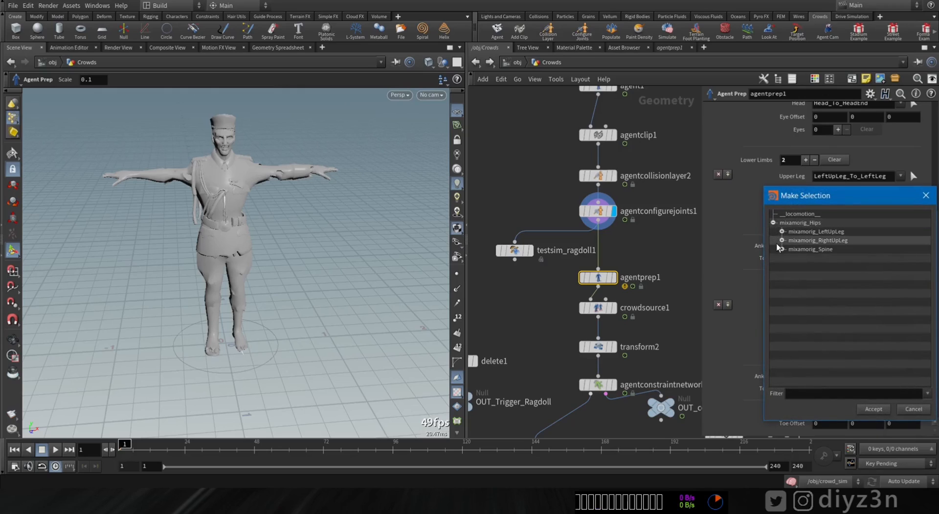
left_click(823, 241)
left_click(873, 409)
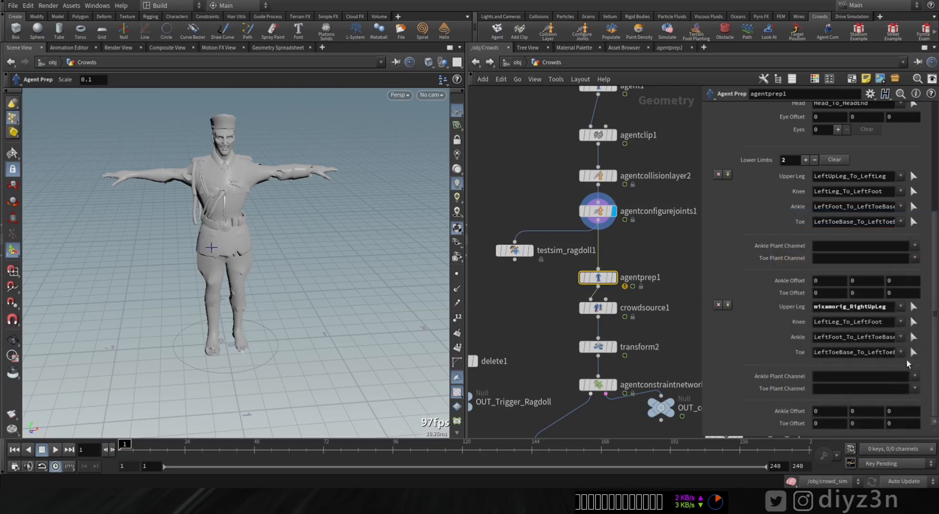
Step: Assign the mixamorig_RightLeg joint as the knee of the second lower limb
left_click(913, 321)
left_click(773, 222)
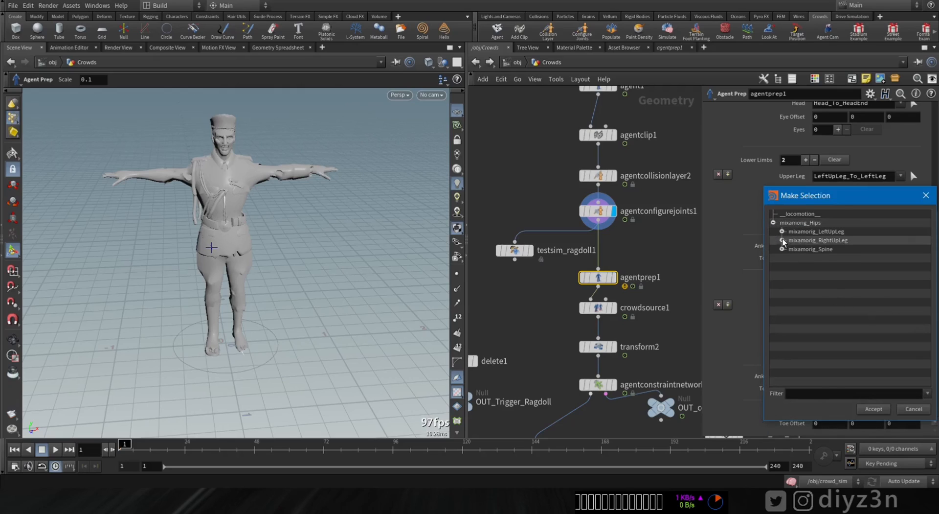
left_click(782, 239)
double_click(795, 249)
left_click(874, 409)
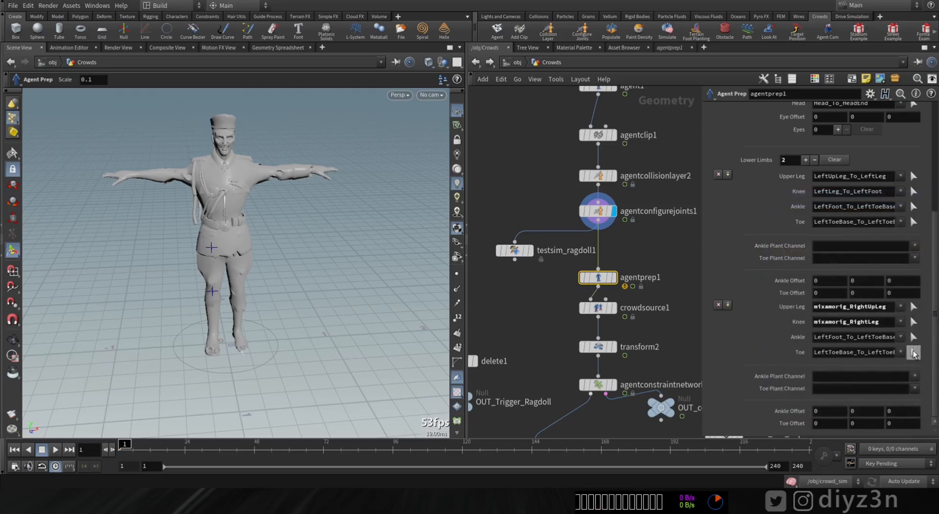
Step: Assign the mixamorig_RightFoot joint as the ankle of the second lower limb
left_click(913, 353)
left_click(782, 240)
left_click(791, 249)
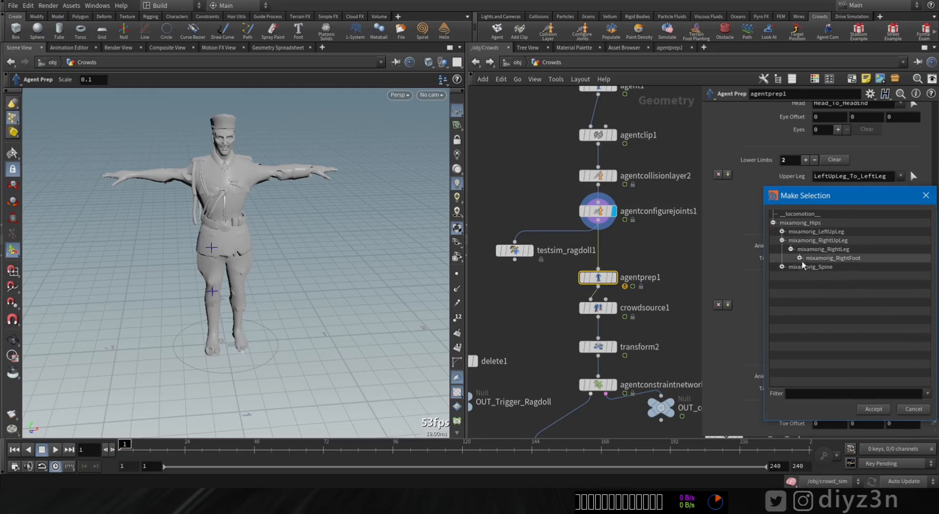
left_click(873, 409)
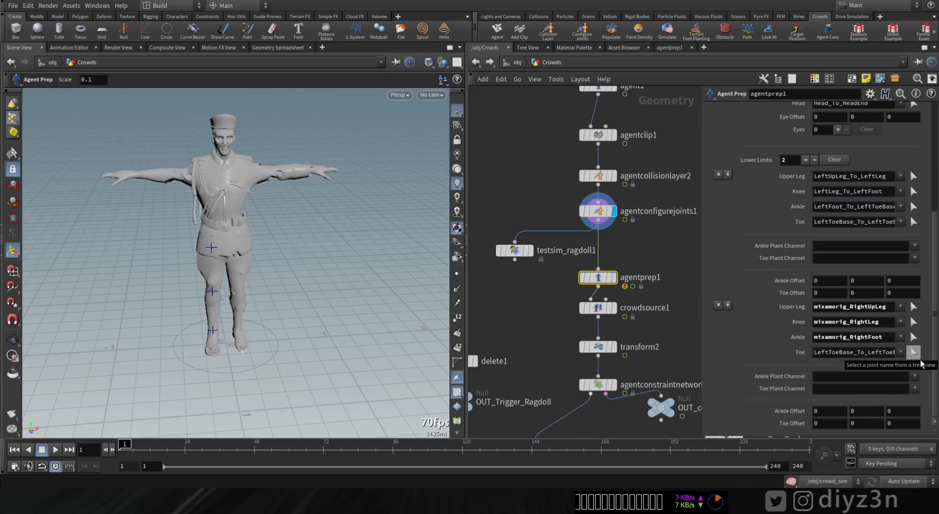
Step: Assign the mixamorig_RightToeBase joint as the toe of the second lower limb
left_click(913, 352)
left_click(773, 223)
left_click(783, 240)
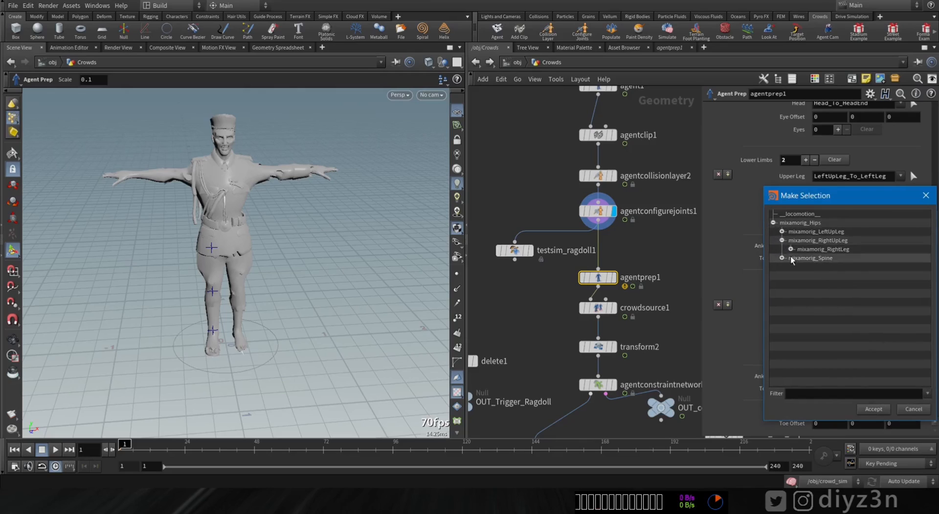
left_click(791, 249)
left_click(799, 258)
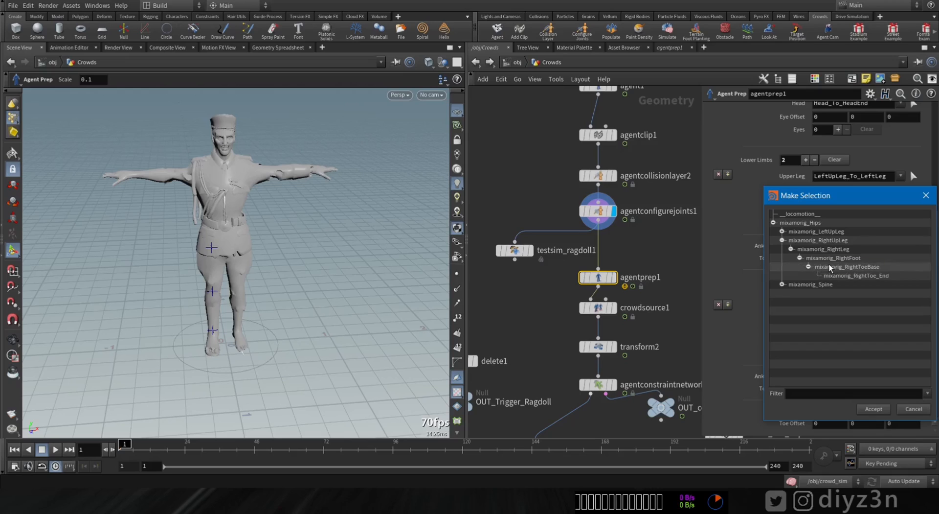
left_click(872, 408)
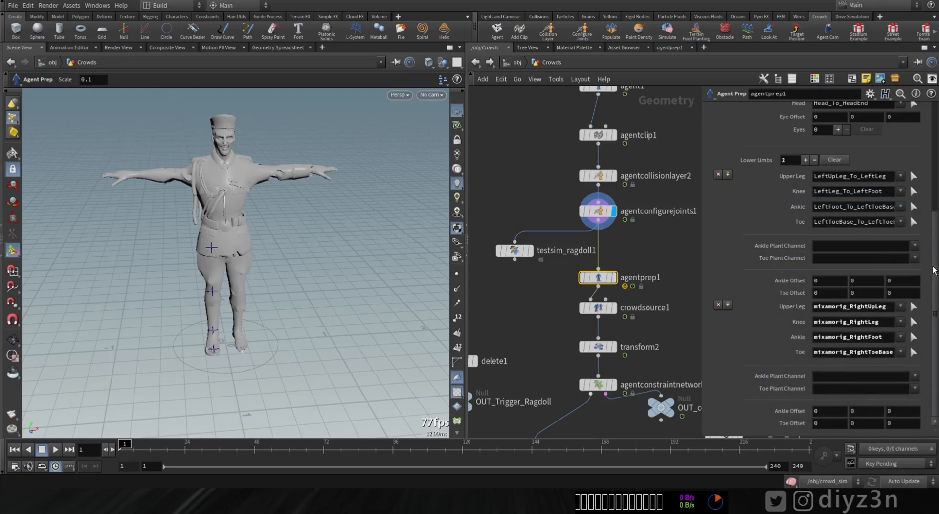
Step: Create the foot plant CHOP network from the Agent Prep node's additional channels and review the node's agent settings
scroll(921, 203, "up", 4)
scroll(920, 232, "up", 2)
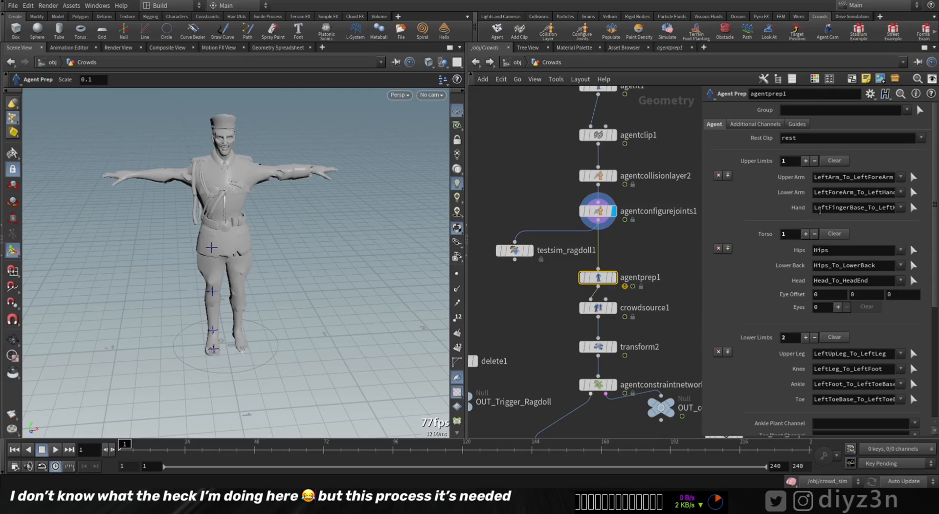
left_click(749, 126)
left_click(811, 154)
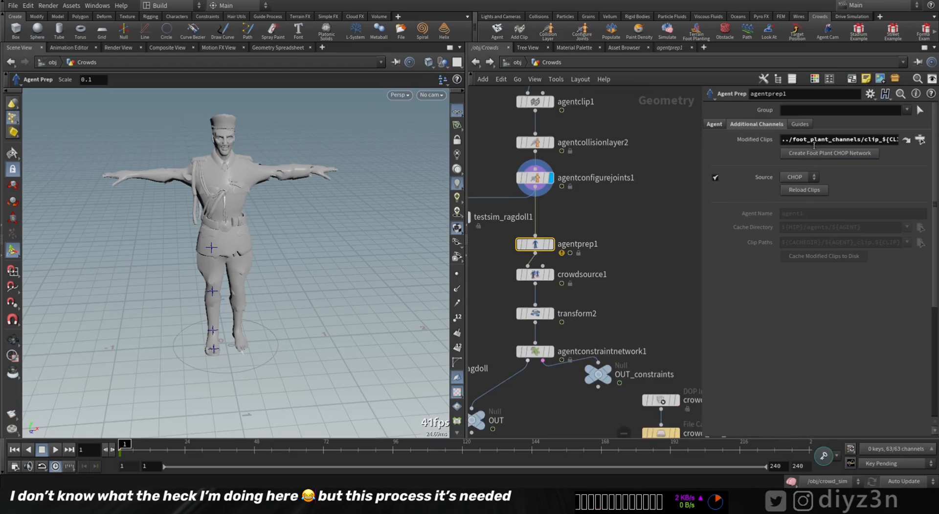
key("h")
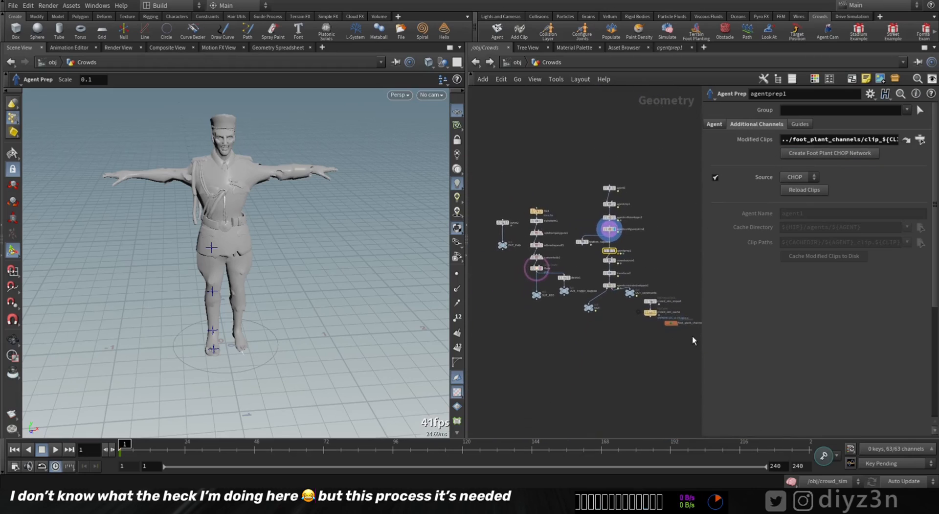
scroll(649, 246, "up", 8)
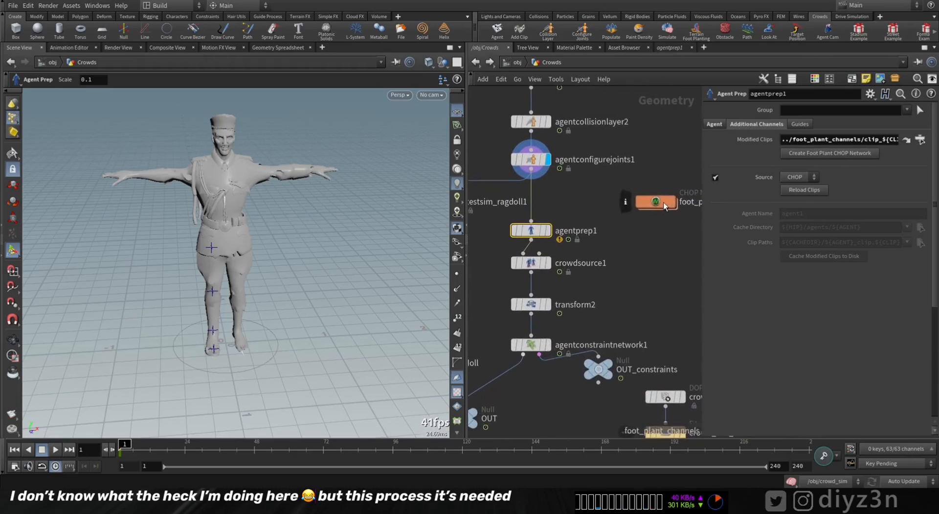
middle_click_drag(494, 277, 734, 273)
left_click(726, 123)
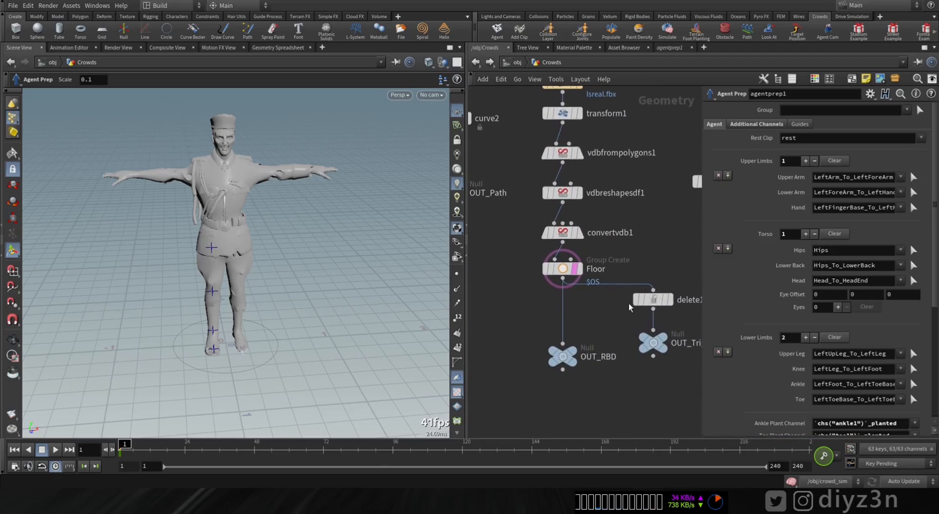
Step: Examine the Floor group's points on the bridge geometry and the output of the delete1 node
left_click(580, 268)
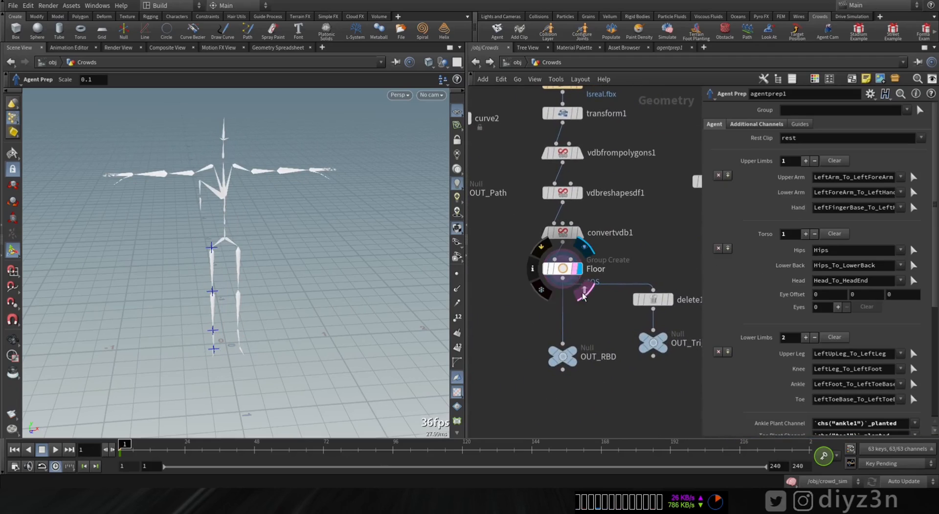
left_click(567, 270)
key("grave")
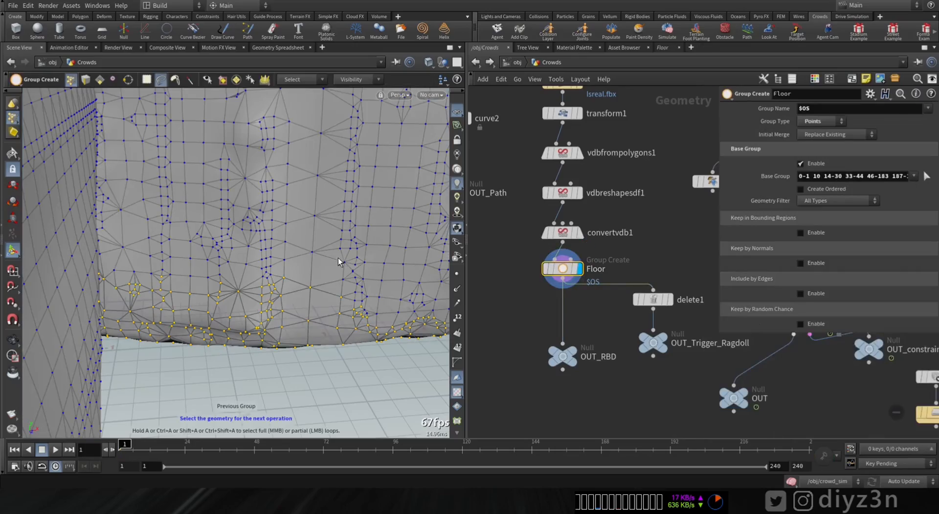
left_click_drag(322, 264, 218, 304, "alt")
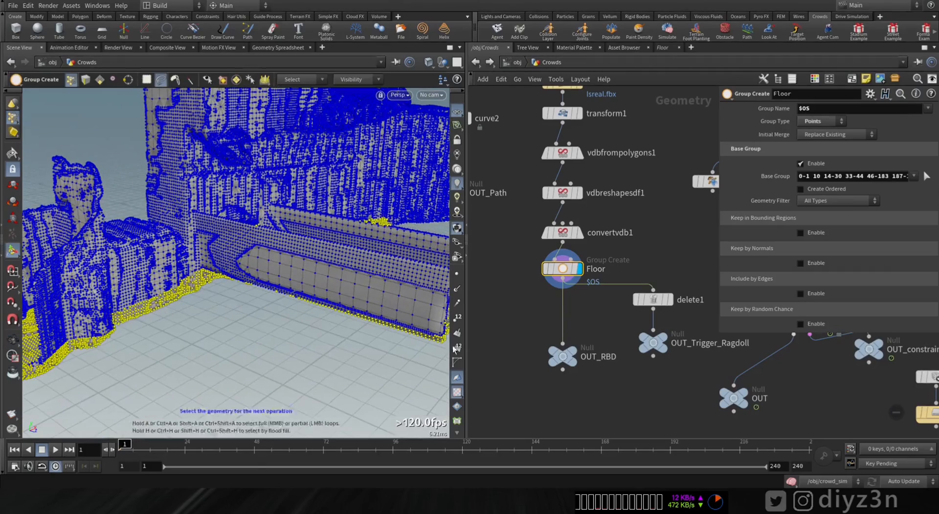
left_click(669, 299)
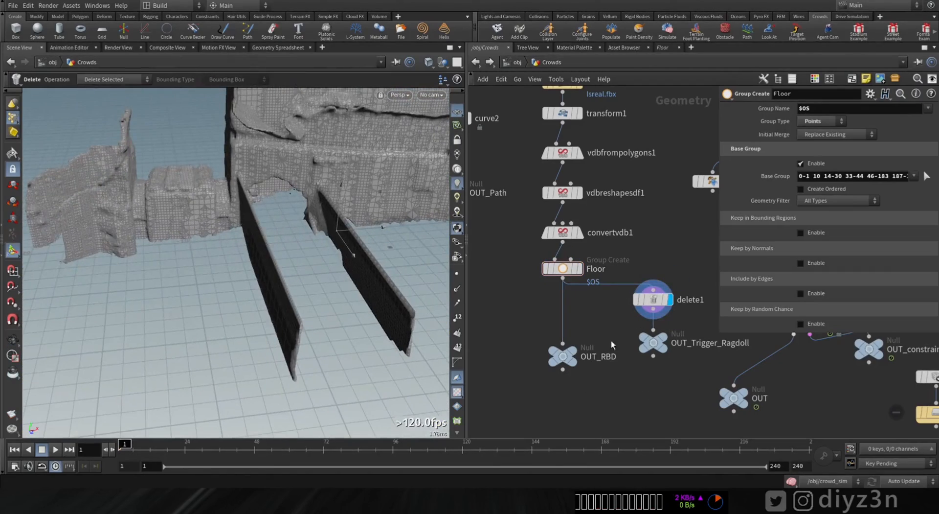
Step: Duplicate delete1 and OUT_Trigger_Ragdoll as a new branch from the Floor node, renaming the copied null OUT_Terrain
left_click_drag(656, 291, 651, 291)
key("ctrl+c")
middle_click_drag(587, 362, 761, 349)
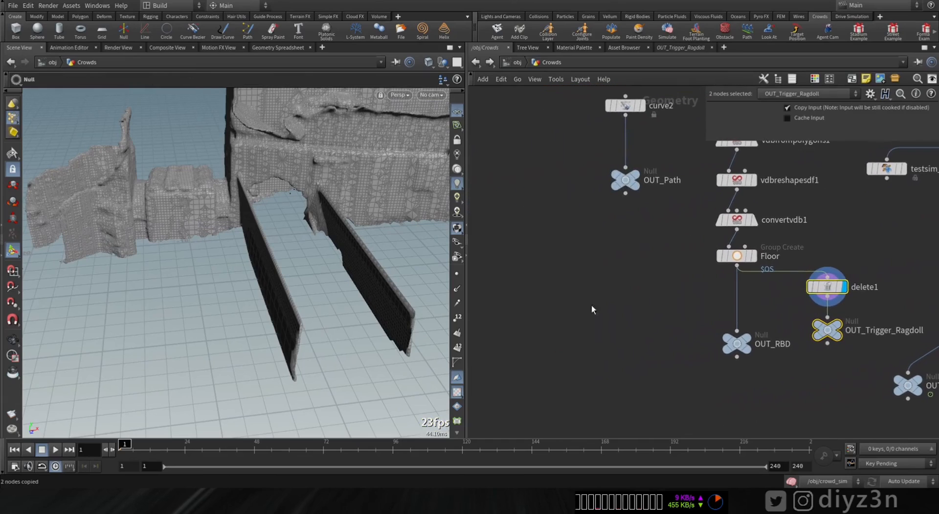
key("ctrl+v")
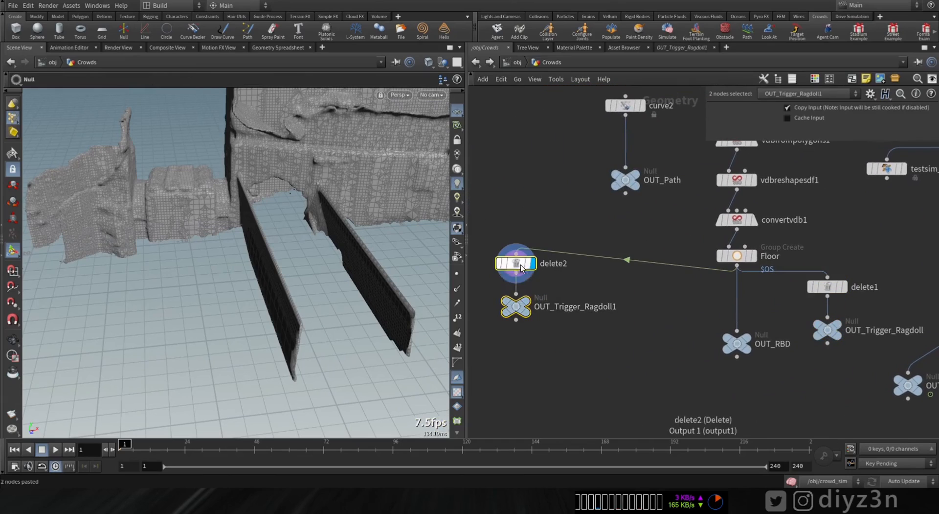
left_click_drag(583, 298, 630, 332)
double_click(649, 339)
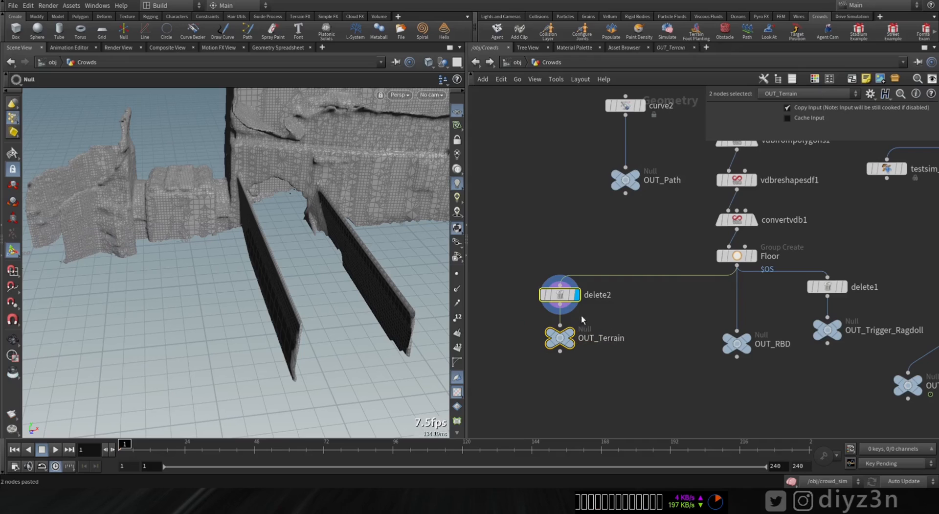
Step: Set delete2 to Delete Non-Selected so only the Floor group remains, and inspect the resulting terrain
left_click(563, 295)
left_click(851, 124)
left_click(856, 144)
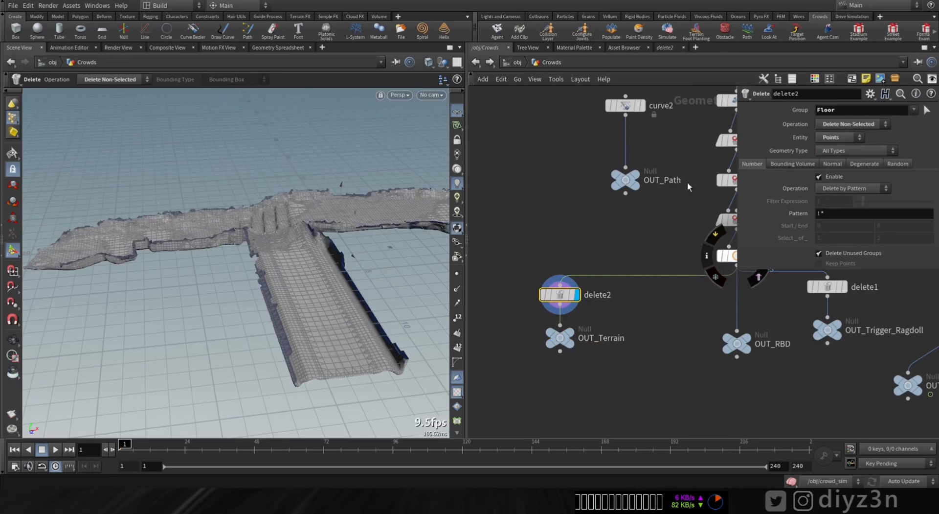
left_click_drag(294, 270, 396, 306)
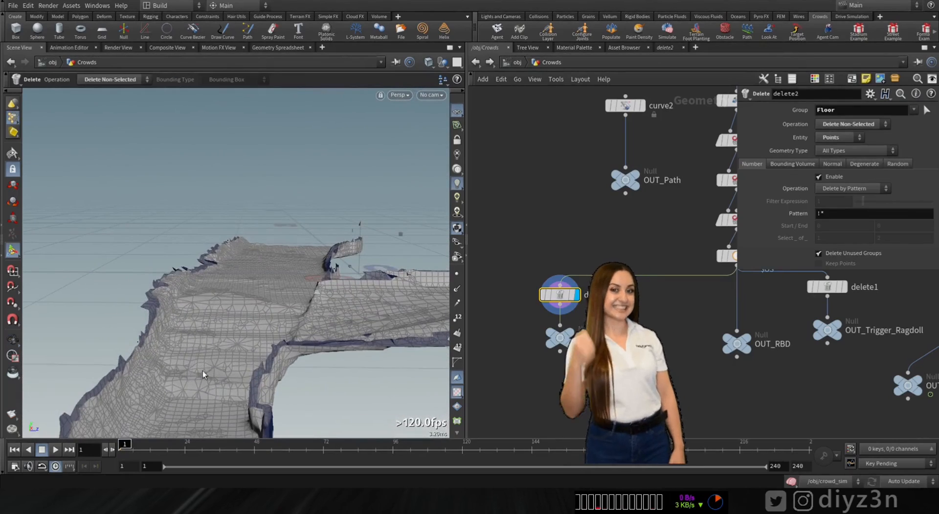
right_click_drag(204, 375, 247, 335, "alt")
left_click_drag(248, 336, 223, 310, "alt")
middle_click_drag(222, 310, 160, 309, "alt")
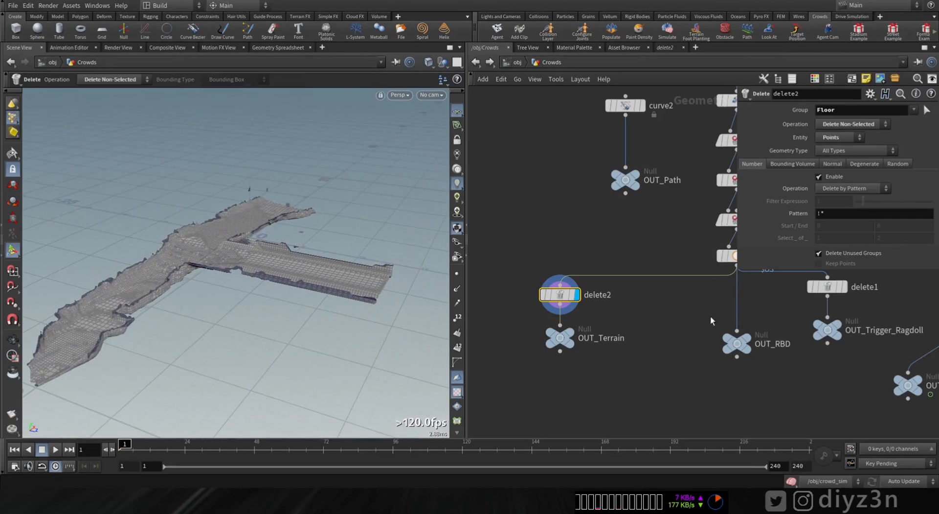
Step: In the crowd_sim network, set the crowdsolver's terrain projection SOP path to /obj/Crowds/OUT_Terrain
left_click(518, 62)
double_click(593, 299)
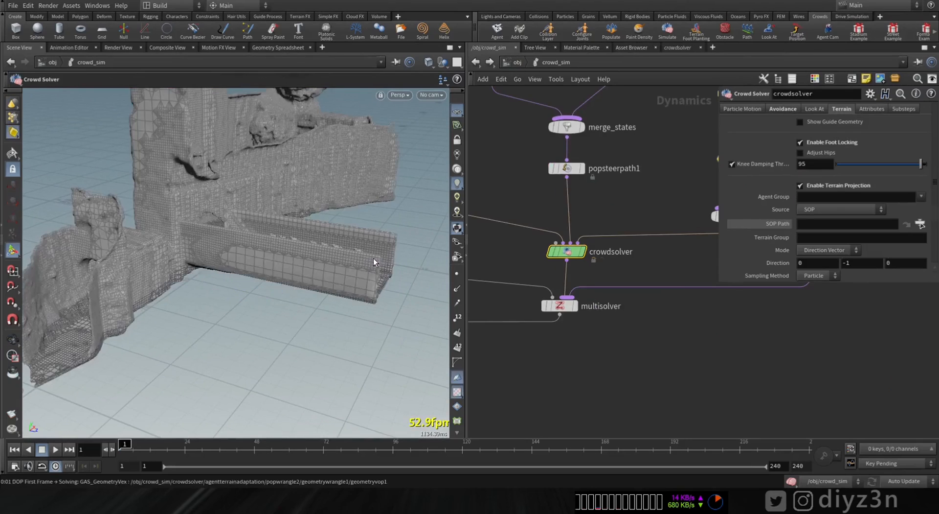
left_click_drag(323, 263, 439, 279, "alt")
middle_click_drag(439, 279, 325, 273, "alt")
right_click_drag(326, 272, 325, 287, "alt")
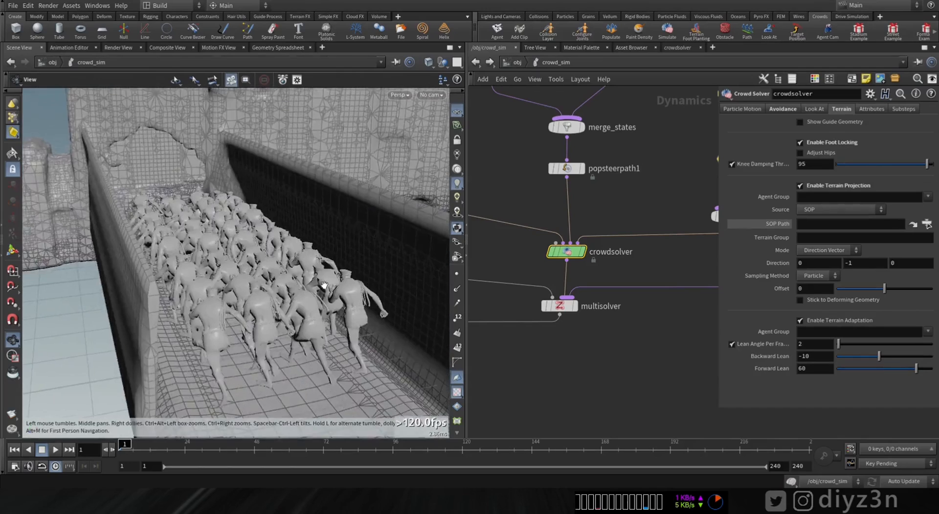
left_click_drag(325, 287, 300, 265, "alt")
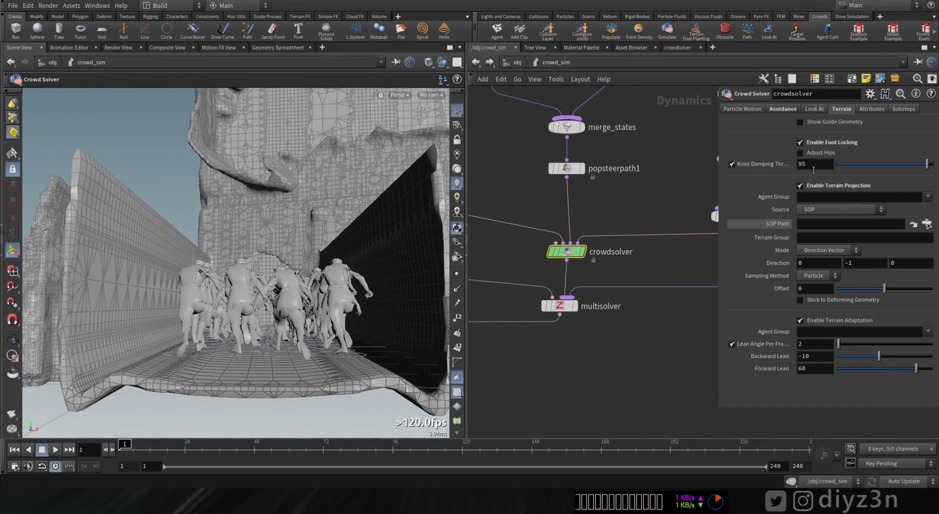
left_click(927, 225)
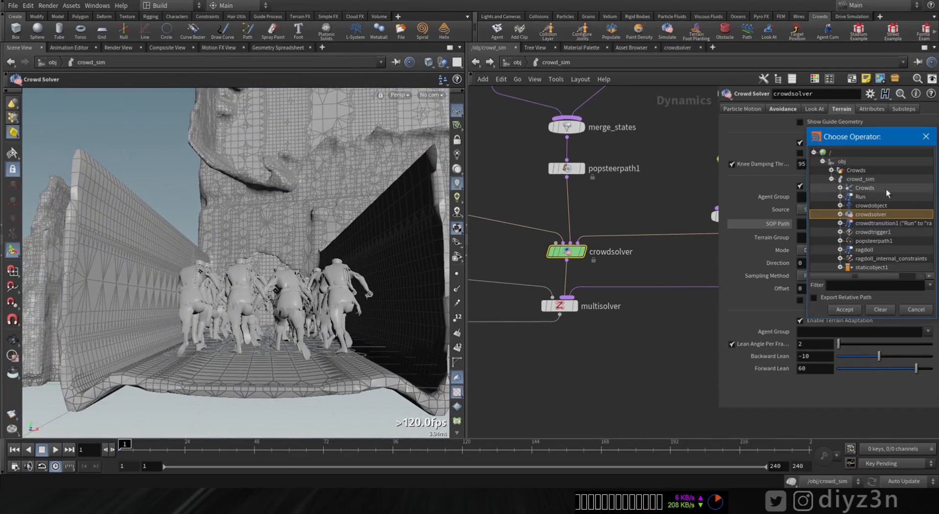
left_click(831, 179)
left_click(831, 169)
left_click(883, 214)
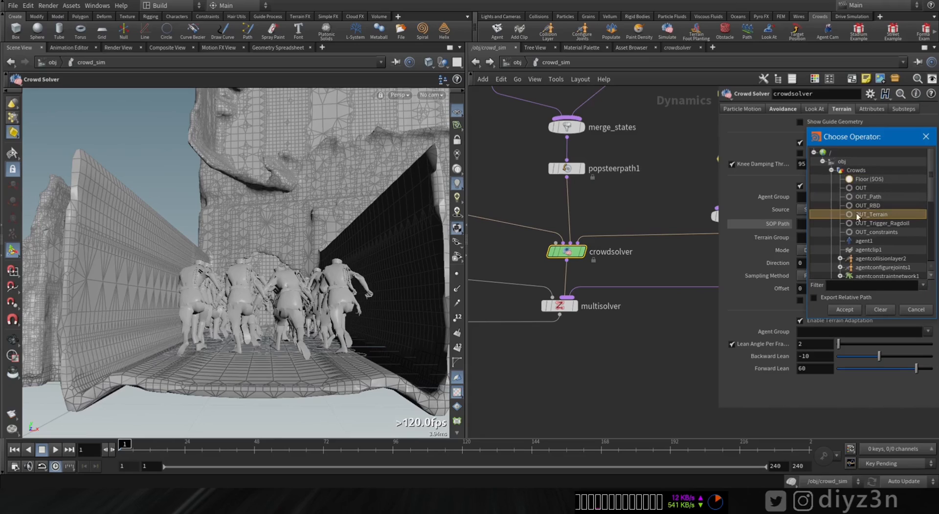
left_click(850, 310)
Step: Play the crowd simulation and examine the agents running along the bridge into the arched passage
left_click_drag(271, 365, 299, 377, "alt")
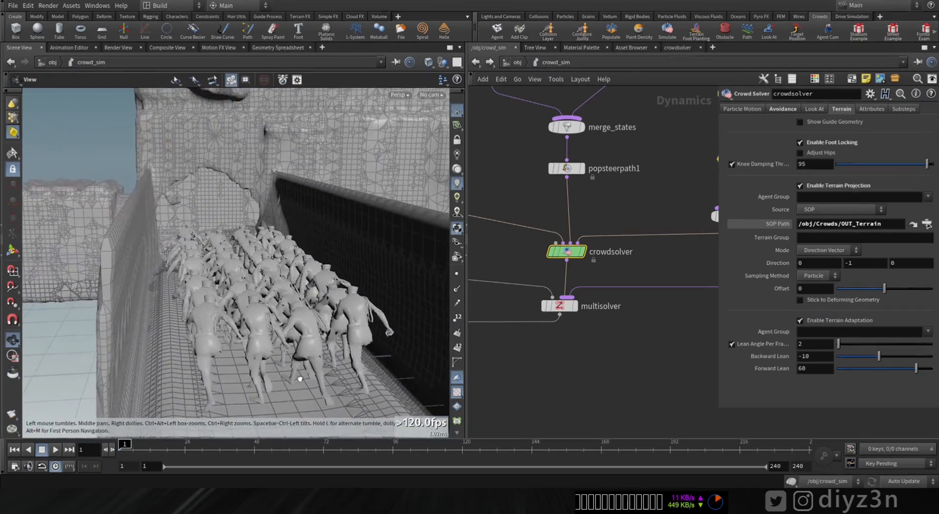
left_click(45, 451)
left_click_drag(94, 288, 232, 279, "alt")
right_click_drag(233, 279, 315, 252, "alt")
left_click_drag(315, 253, 220, 261, "alt")
right_click_drag(220, 261, 300, 253, "alt")
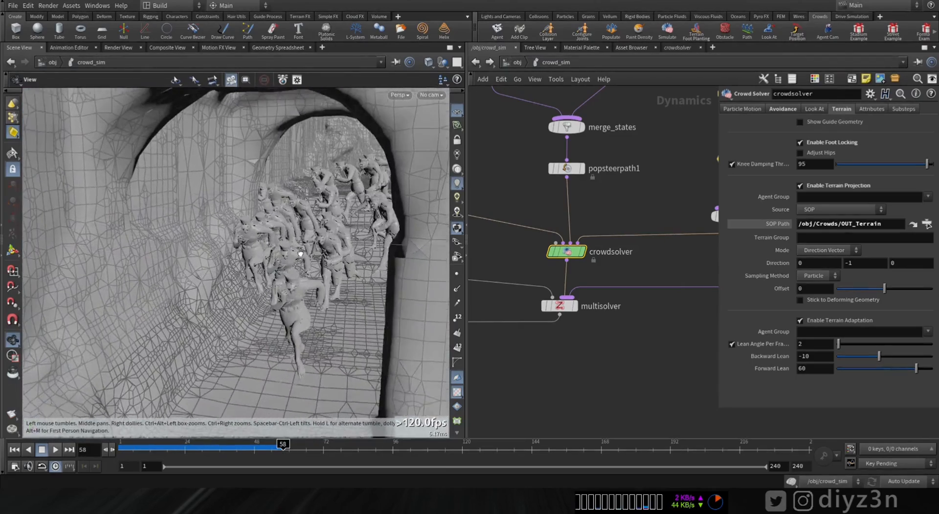
left_click_drag(300, 253, 297, 240, "alt")
Step: Replay the simulation from the first frame inside the arched passage, then stop and rewind it
left_click(15, 449)
left_click(53, 450)
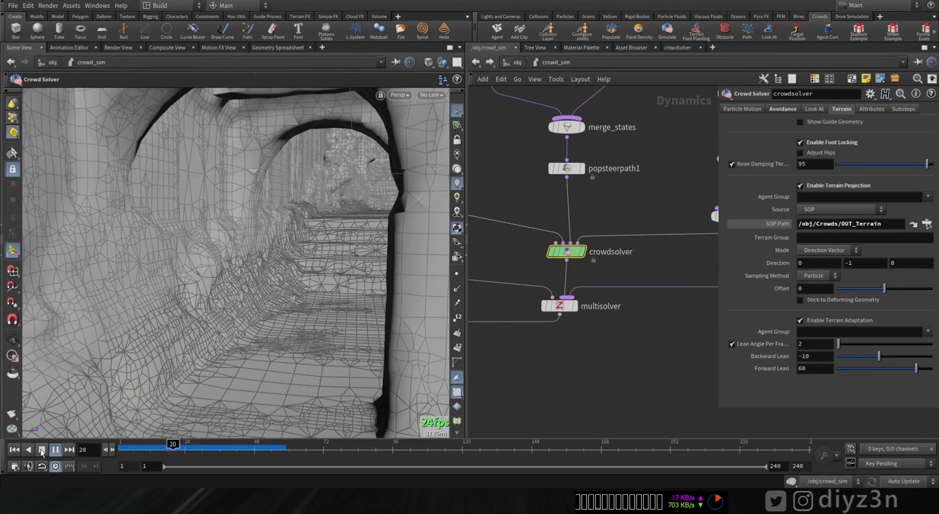
left_click(42, 450)
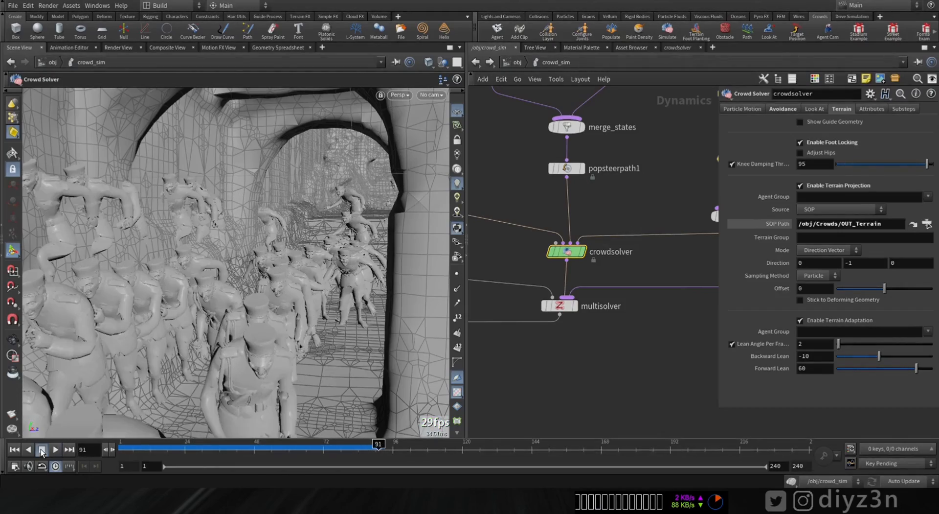
left_click_drag(226, 336, 194, 347, "alt")
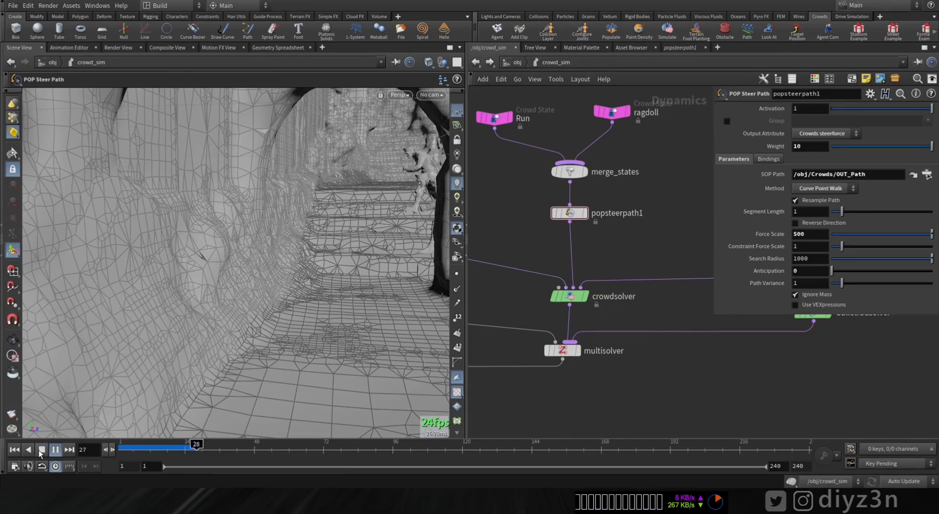
left_click(42, 450)
left_click(14, 449)
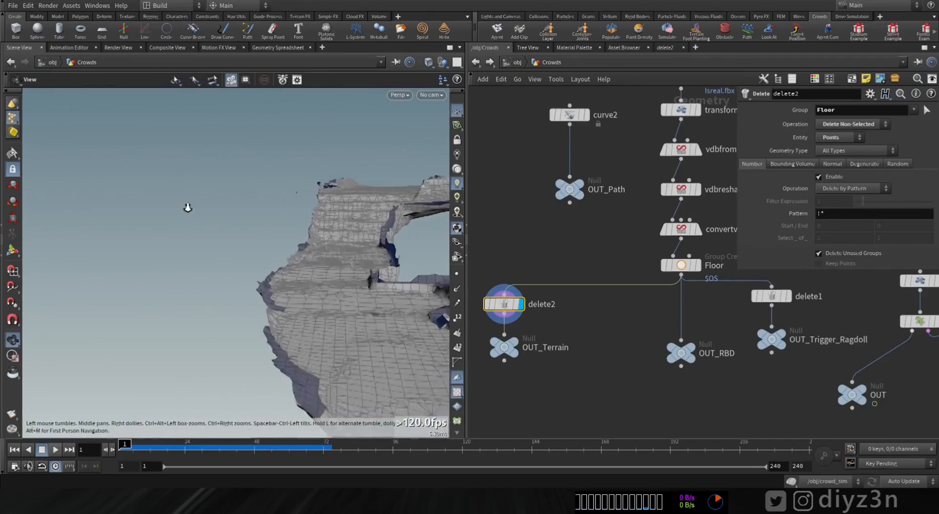
Step: Display transform2 in the Crowds network and set crowdsource1 to 20 rows with a spacing of 0.4
left_click_drag(188, 207, 191, 199, "alt")
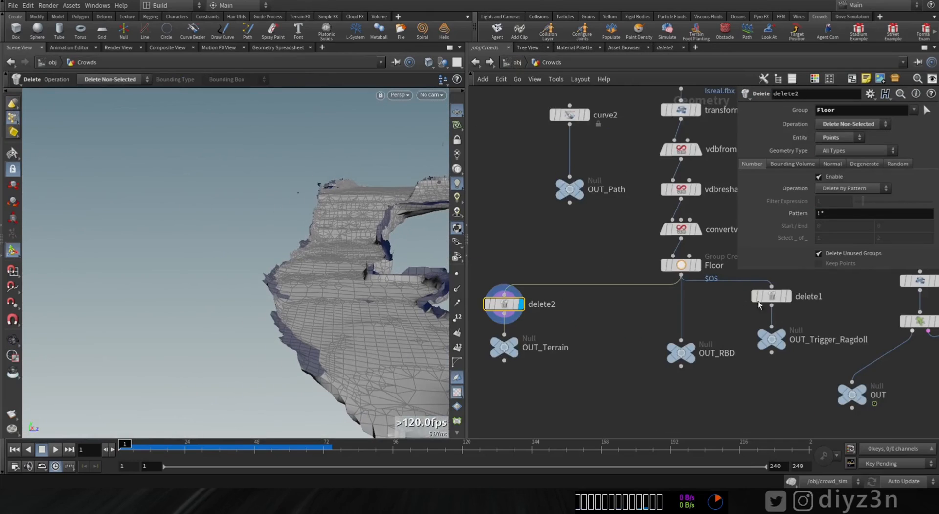
middle_click_drag(836, 316, 608, 346)
left_click(693, 270)
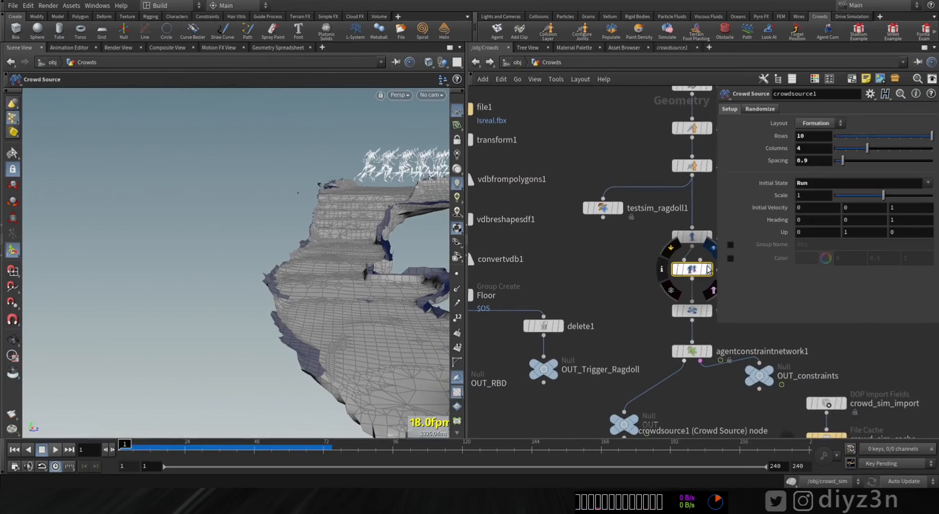
left_click(708, 269)
left_click(709, 310)
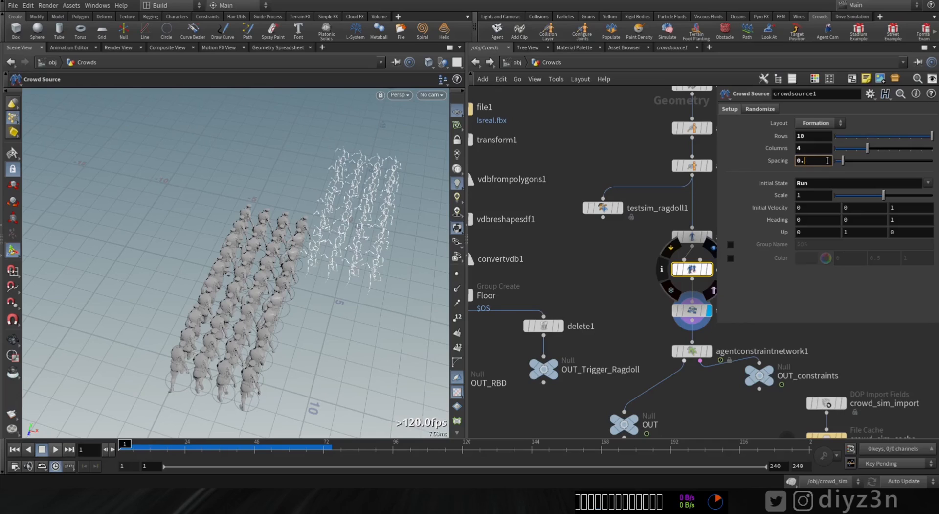
key("Return")
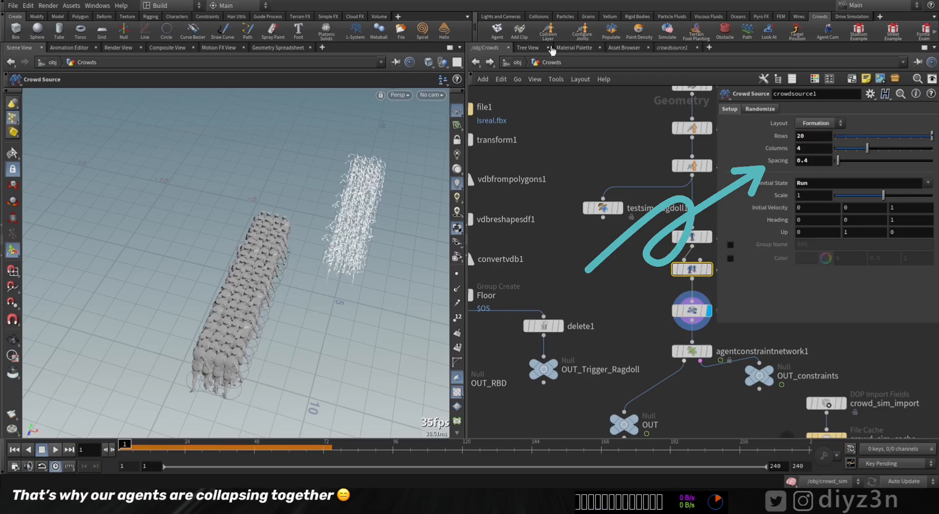
Step: Play the crowd_sim simulation to examine the agents running through the arched passage, then stop and rewind it
left_click(517, 65)
double_click(590, 296)
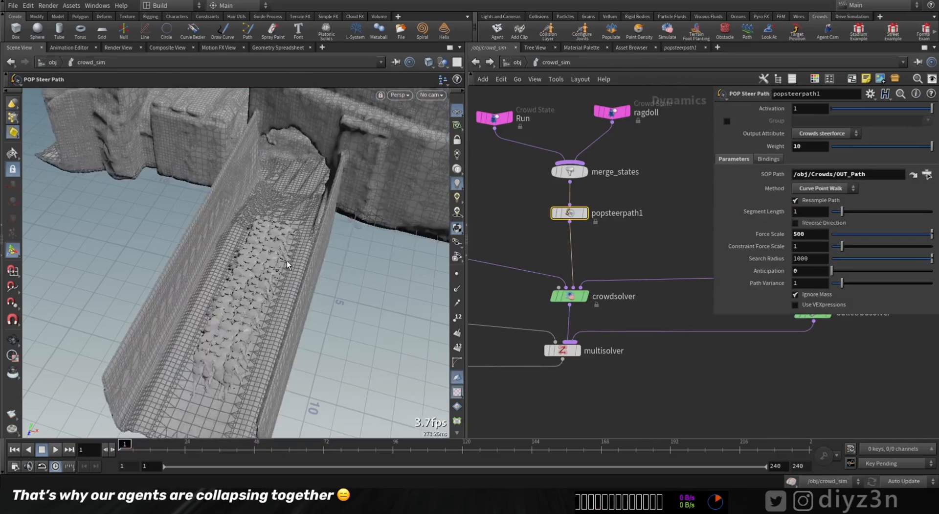
left_click_drag(287, 261, 249, 236, "alt")
key("Return")
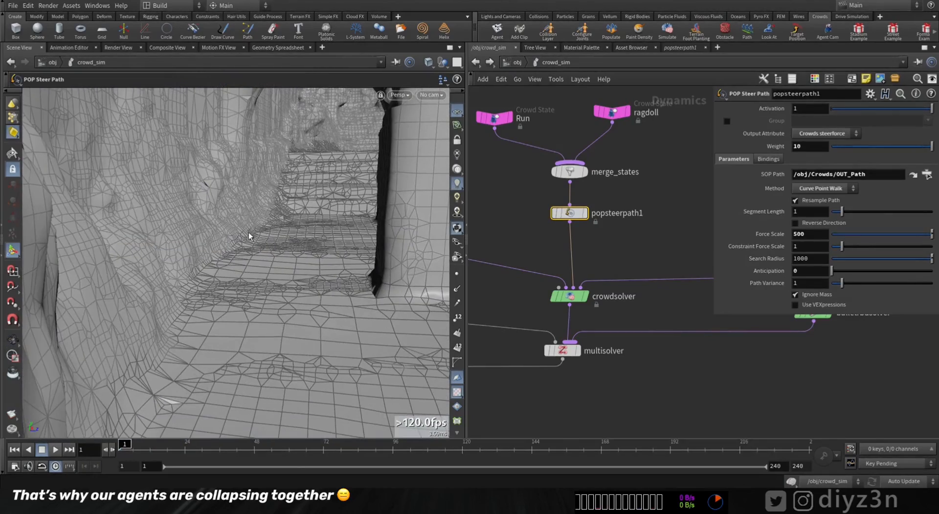
left_click(57, 449)
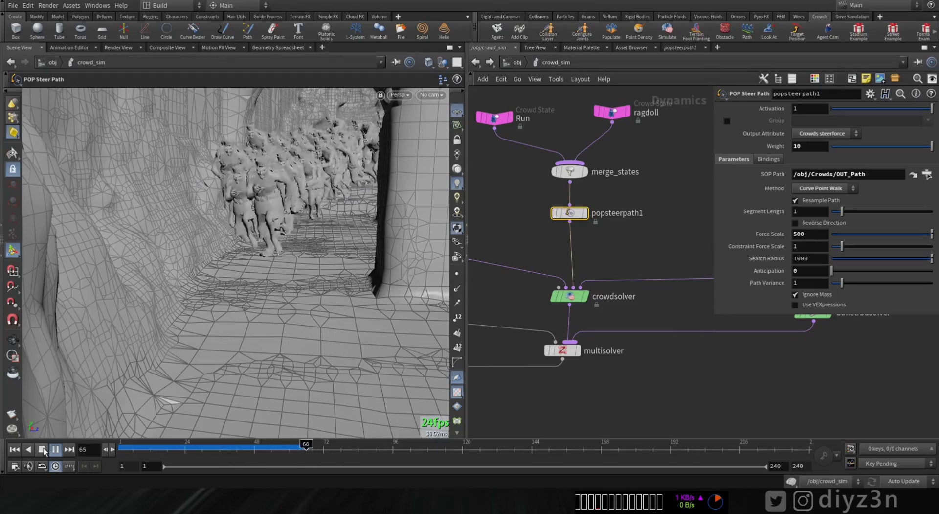
left_click(44, 449)
mouse_move(275, 250)
left_mouse_down("alt")
mouse_move(299, 215)
mouse_move(280, 237)
left_mouse_up("alt")
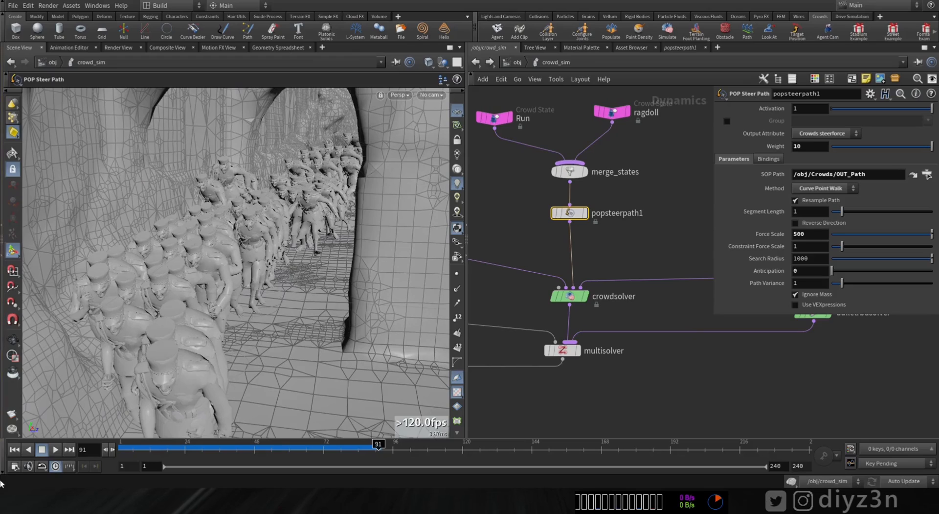
left_click(19, 455)
Step: In the Crowds network, reshape the far section of the curve2 path by adjusting its points in top view
left_click(517, 66)
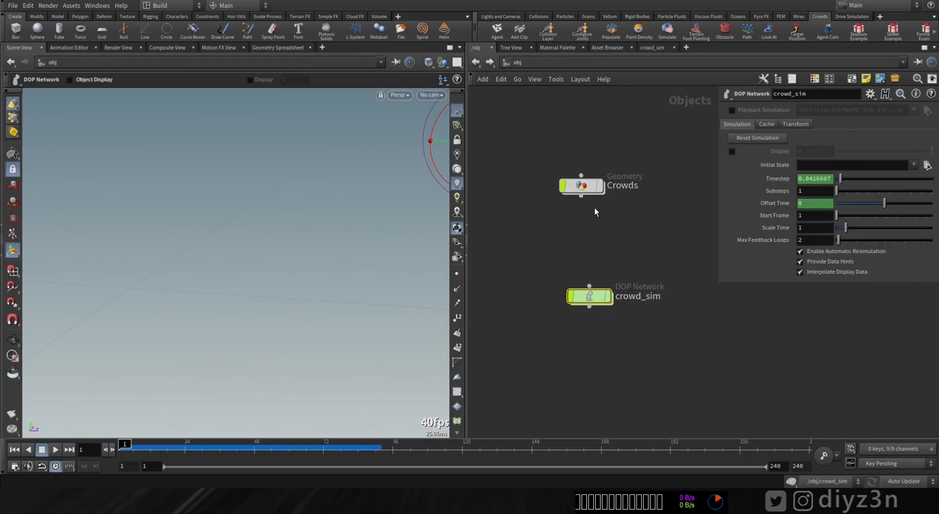
double_click(585, 189)
middle_click_drag(553, 252, 765, 289)
left_click(554, 187)
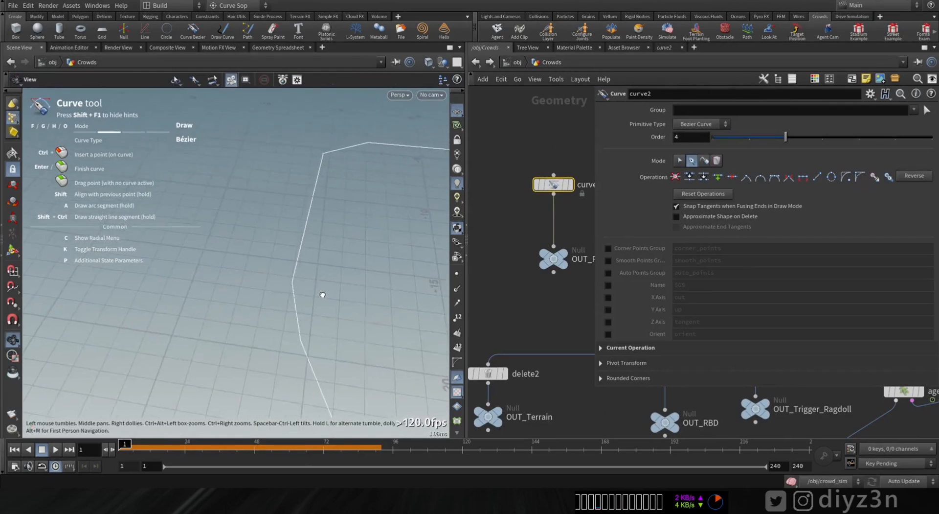
key("space+2")
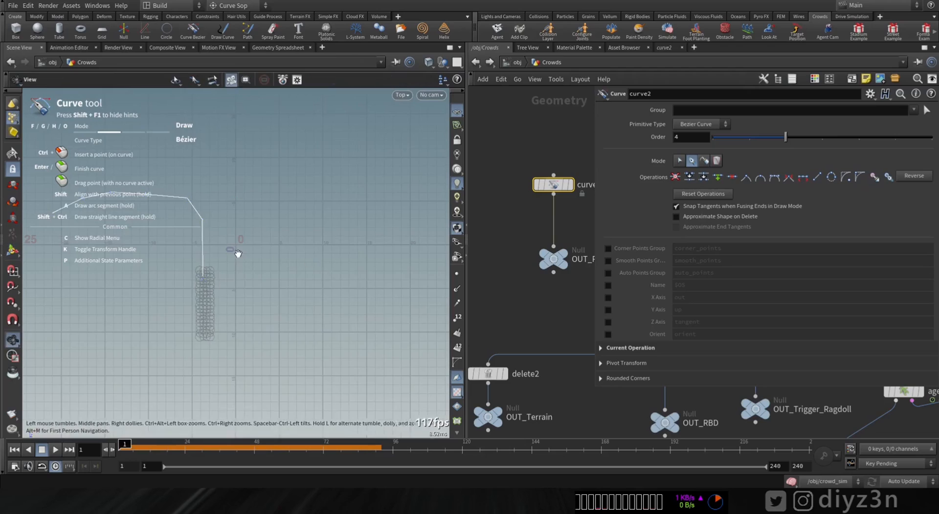
middle_click_drag(238, 254, 397, 299)
scroll(259, 229, "up", 2)
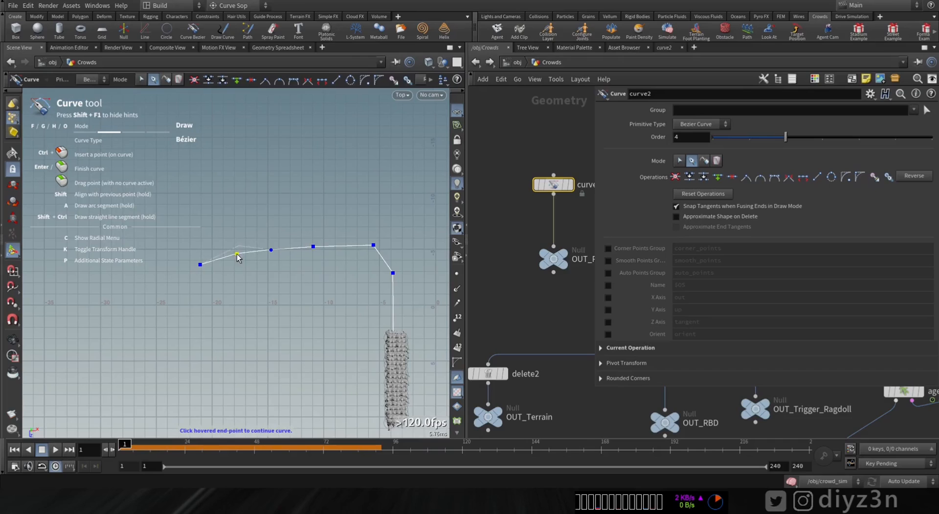
key("space+1")
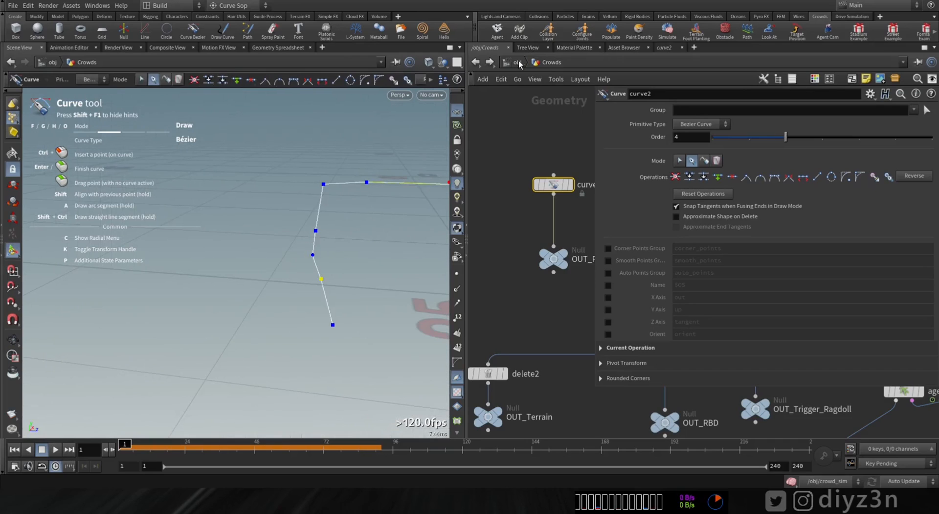
Step: Return to the crowd_sim network and replay the simulation inside the arched passage to check the agents on the adjusted path
left_click(518, 62)
left_click(591, 298)
double_click(590, 301)
scroll(378, 203, "up", 10)
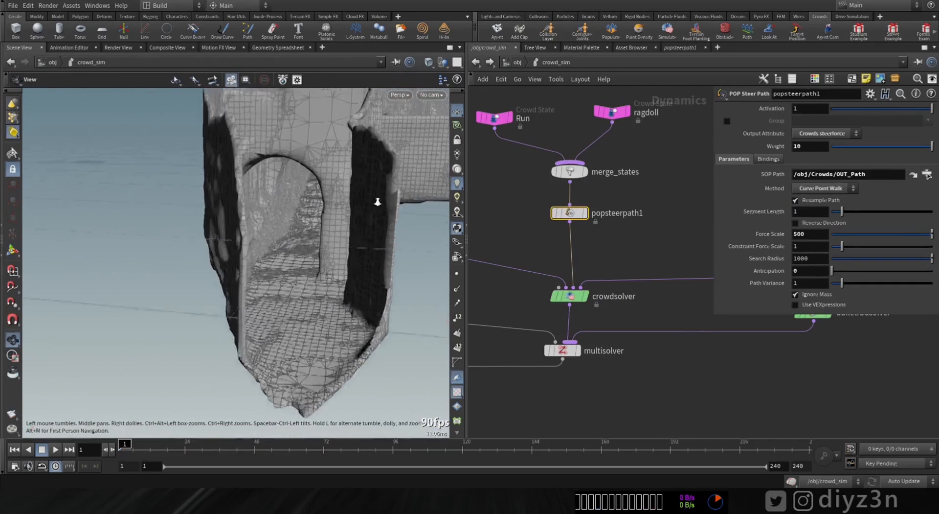
left_click_drag(308, 205, 339, 198, "alt")
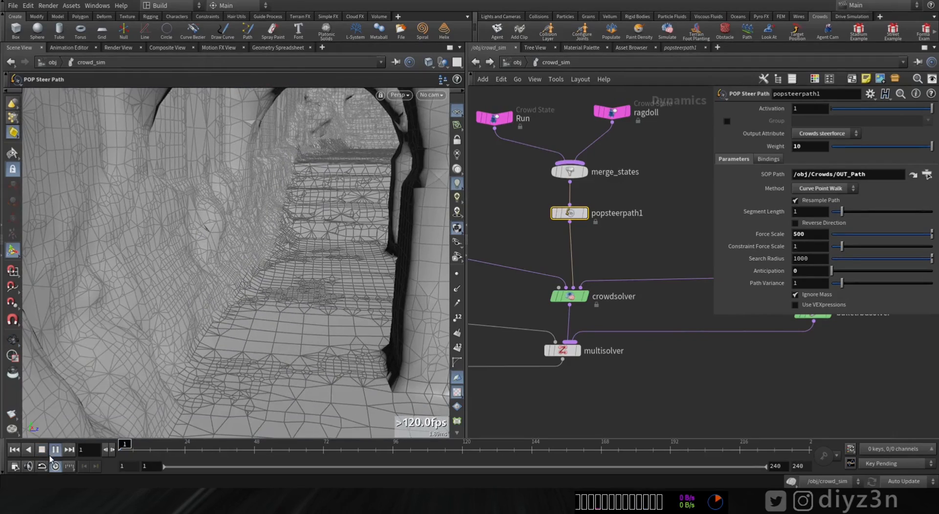
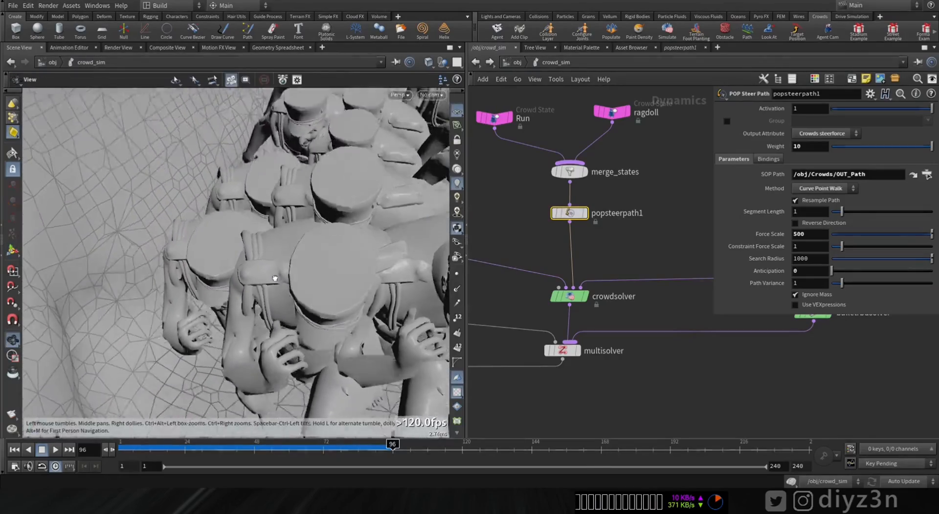
Step: Examine the agents inside the arched passage around frame 92, then rewind the simulation and view the crowd at its start
right_click_drag(278, 183, 306, 323, "alt")
left_click_drag(305, 322, 298, 289, "alt")
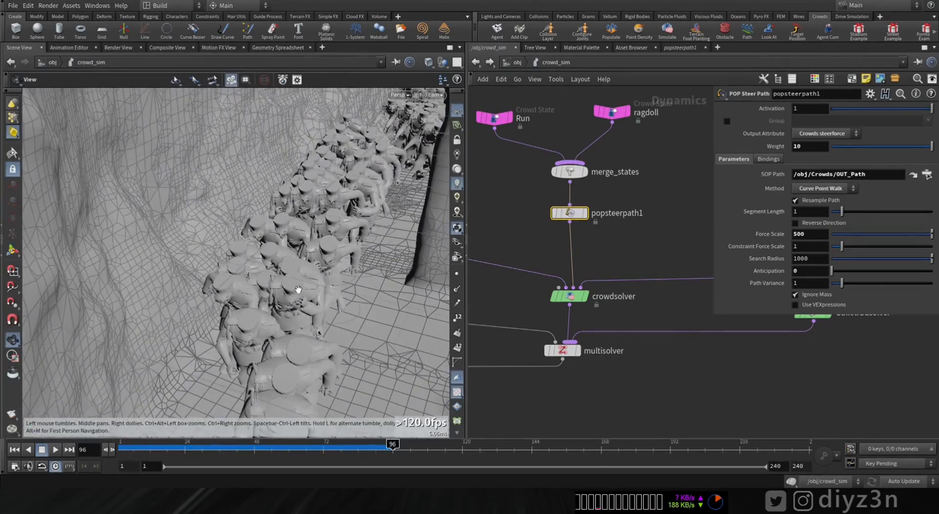
mouse_move(381, 451)
left_mouse_down()
mouse_move(361, 450)
mouse_move(382, 449)
left_mouse_up()
right_click_drag(310, 304, 308, 367, "alt")
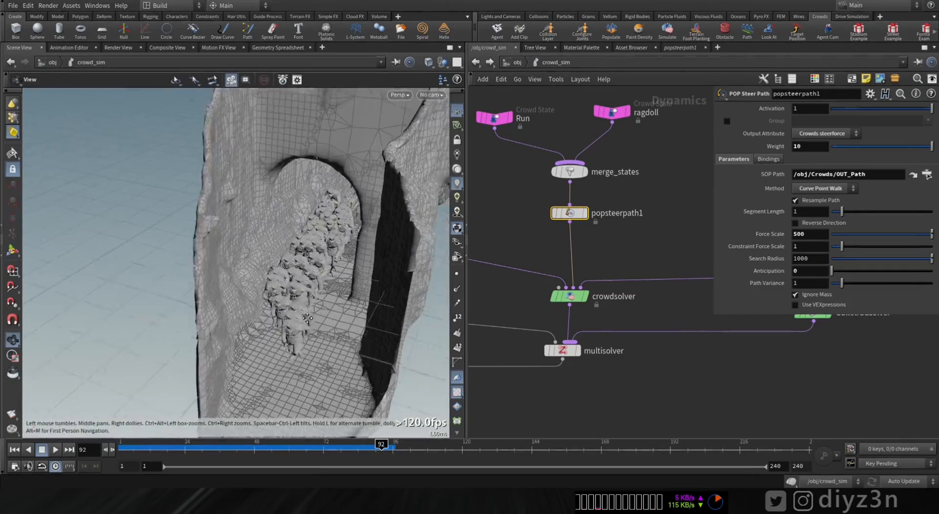
left_click_drag(308, 367, 264, 318, "alt")
left_click(15, 449)
left_click_drag(426, 241, 225, 350, "alt")
mouse_move(174, 448)
left_mouse_down()
mouse_move(163, 448)
mouse_move(201, 447)
mouse_move(84, 458)
left_mouse_up()
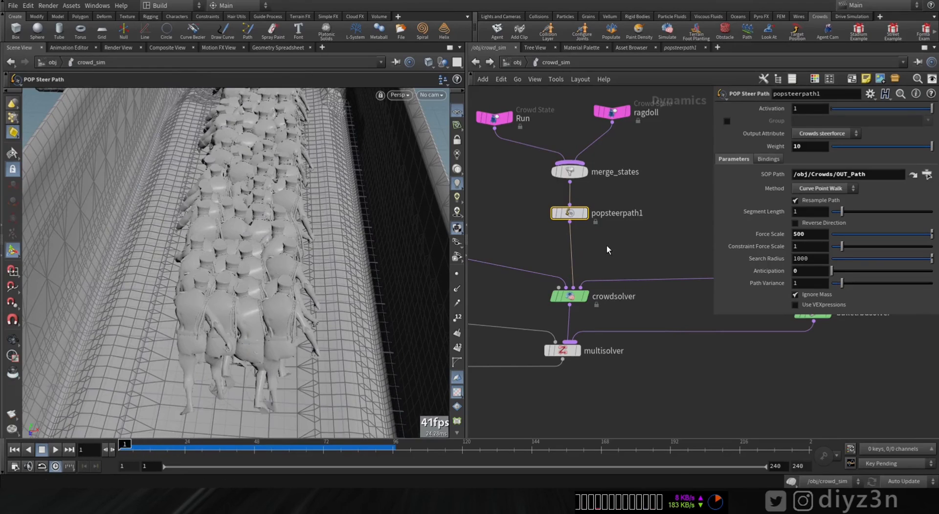
Step: Insert a POP Steer Avoid node between popsteerpath1 and crowdsolver
key("Tab")
type("str")
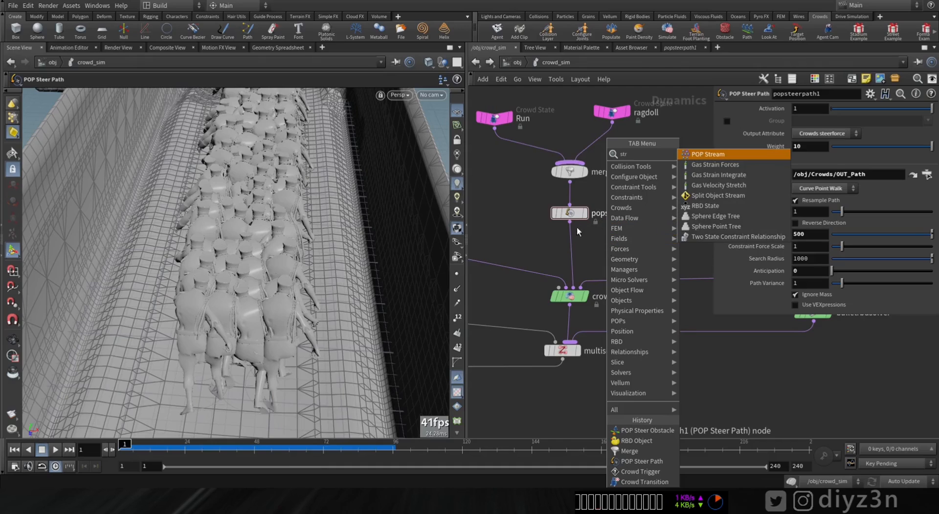
key("Escape")
key("Tab")
mouse_move(575, 319)
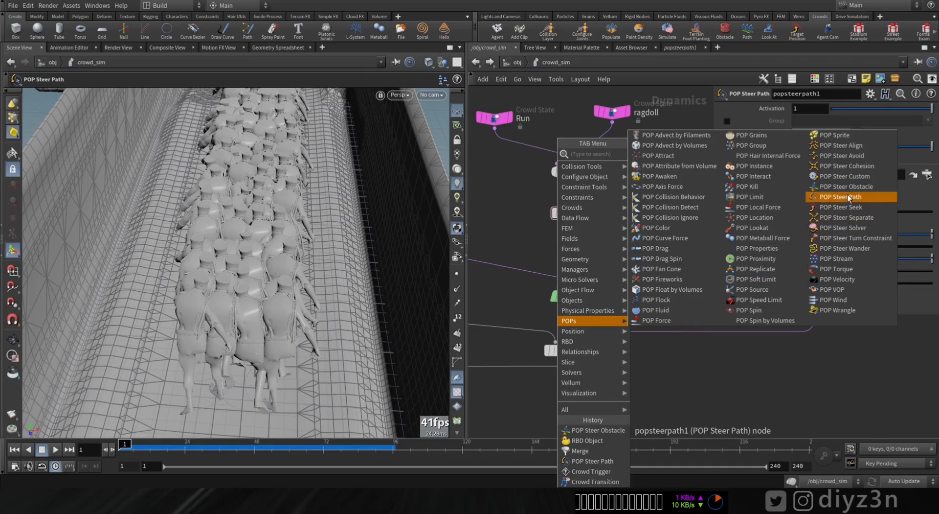
left_click(842, 155)
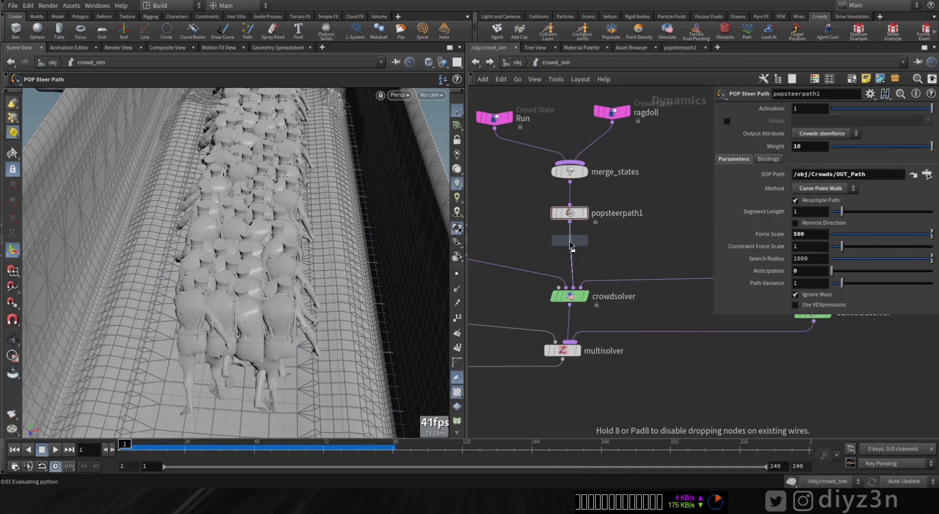
left_click(570, 248)
Step: Play the simulation with the avoidance force and follow the agents along the bridge into the passage
left_click(51, 451)
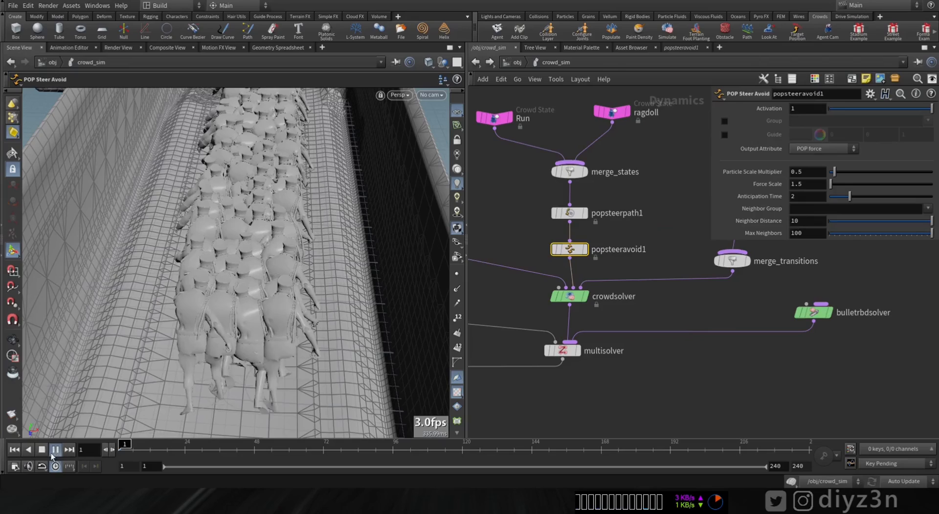
left_click(51, 451)
scroll(254, 273, "down", 5)
key("Return")
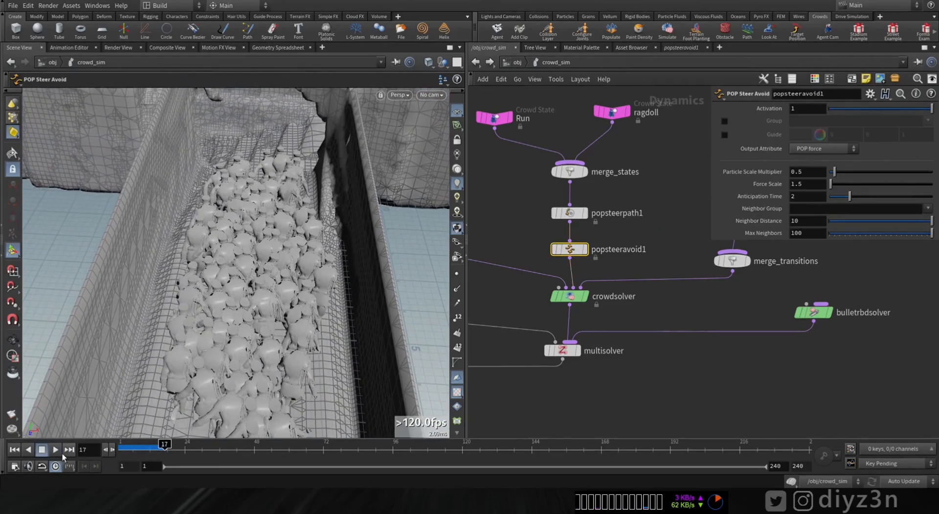
left_click(56, 449)
left_click(29, 449)
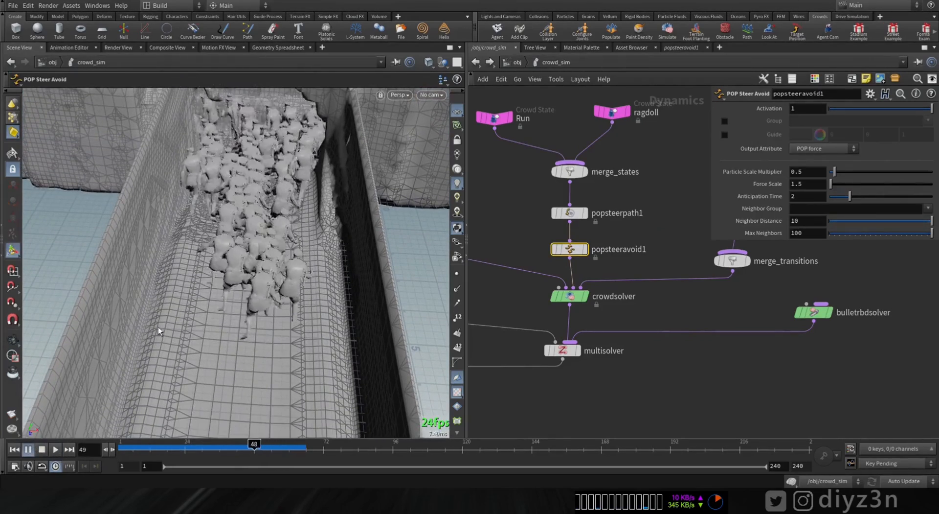
left_click(55, 449)
left_click_drag(83, 337, 298, 279, "alt")
scroll(260, 264, "up", 8)
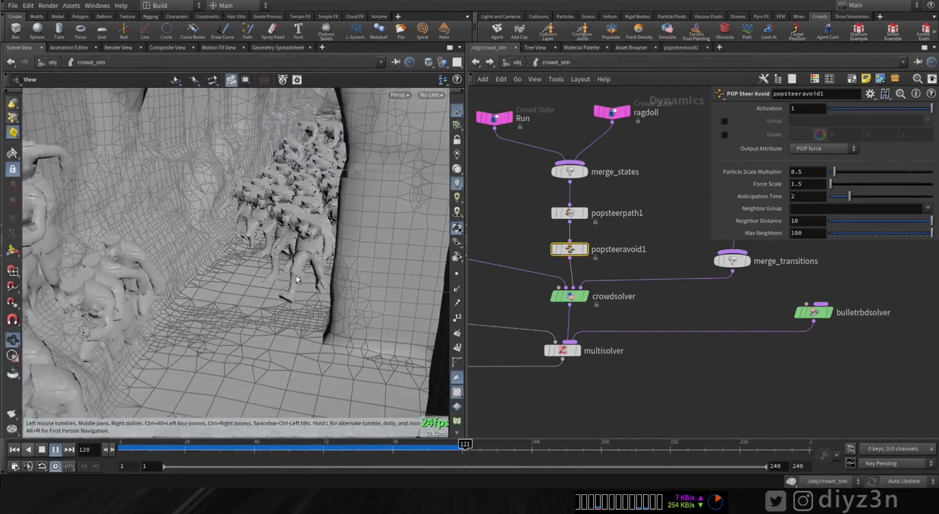
Step: Stop playback and scrub back to frame 73 to examine the spacing between neighbouring agents up close
left_click(59, 450)
left_click_drag(283, 454, 242, 454)
left_click_drag(284, 372, 324, 390, "alt")
left_click_drag(279, 447, 327, 445)
left_click_drag(323, 274, 318, 326, "alt")
right_click_drag(333, 274, 364, 299, "alt")
mouse_move(364, 298)
left_mouse_down("alt")
mouse_move(377, 312)
mouse_move(370, 304)
left_mouse_up("alt")
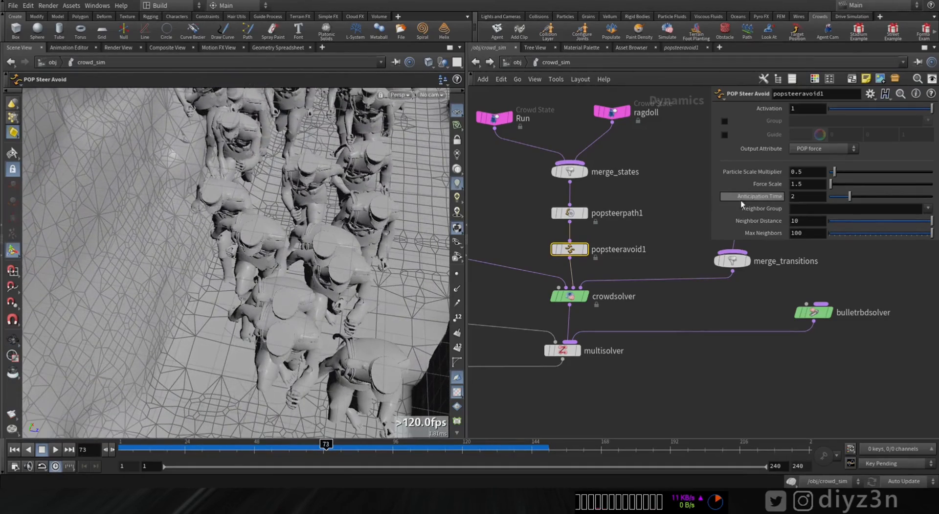
Step: Set popsteeravoid1's Particle Scale Multiplier to 1 and its Output Attribute to Crowds steerforce, and rewind the simulation
left_click(812, 151)
left_click(812, 151)
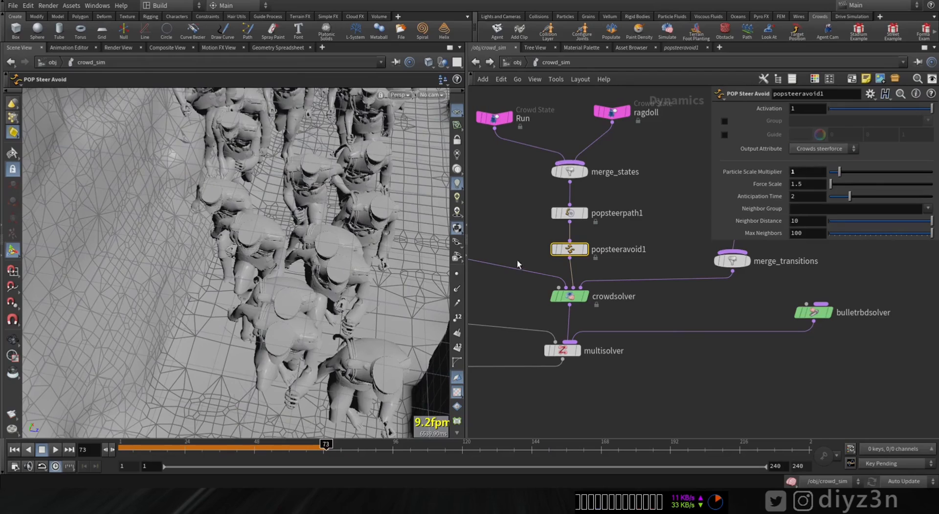
left_click(18, 450)
Step: Replay the simulation and stop it to check the spacing of the agents inside the passage
left_click(53, 450)
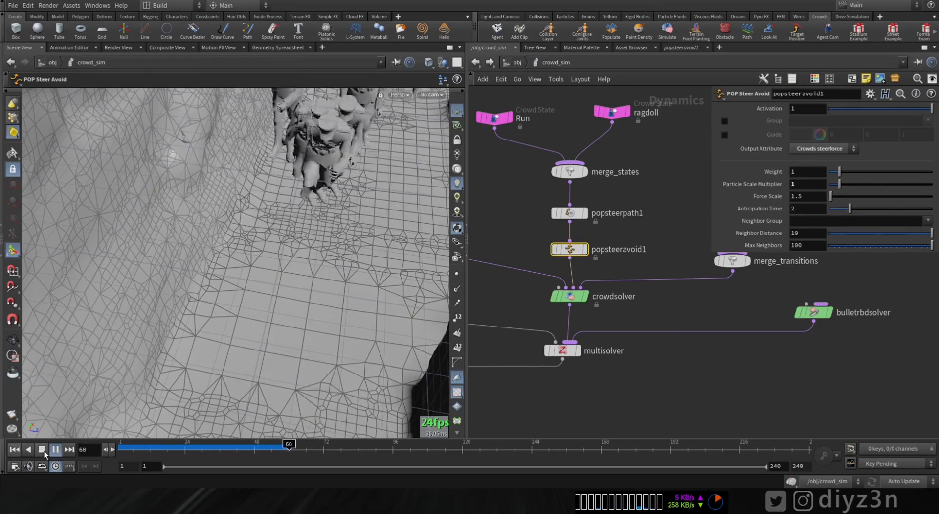
left_click(44, 451)
left_click_drag(285, 251, 314, 211, "alt")
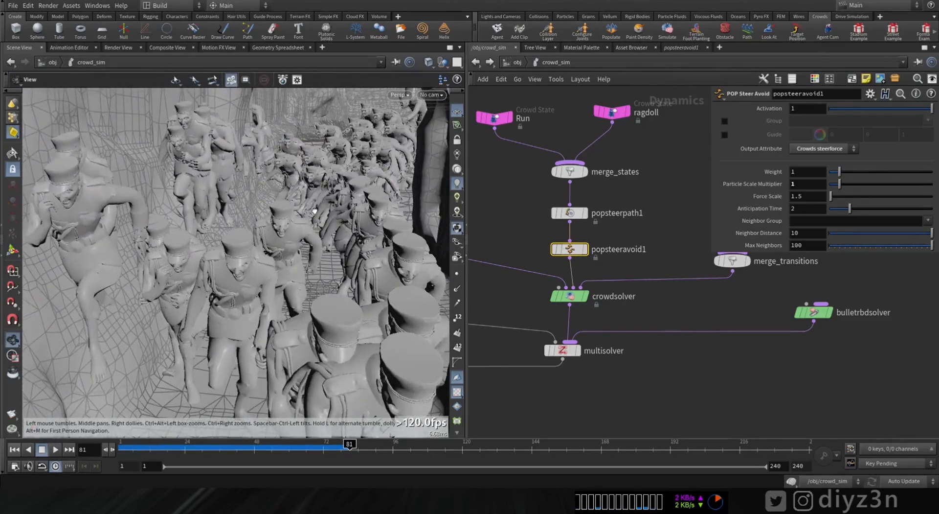
right_click_drag(315, 210, 111, 197, "alt")
left_click_drag(111, 197, 212, 274, "alt")
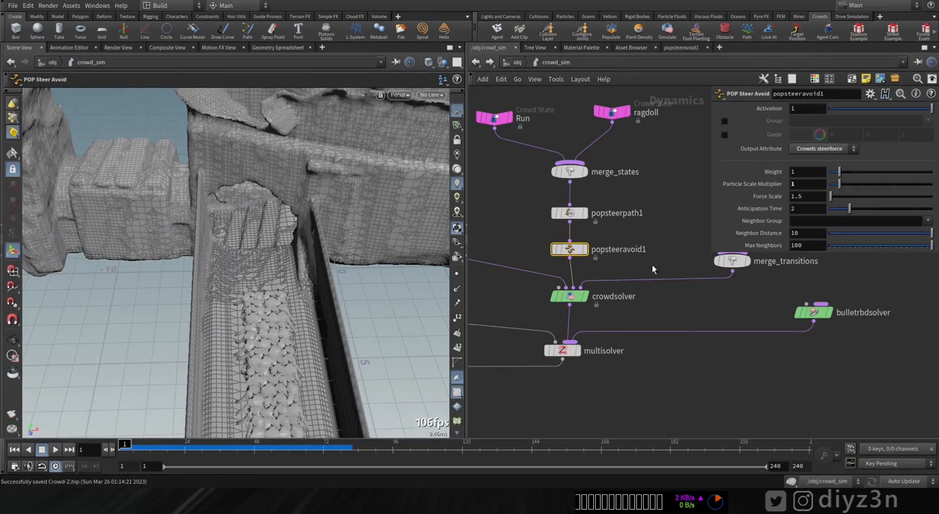
Step: Re-enable the bypassed crowdtransition1 and crowdtrigger1 nodes
middle_click_drag(677, 211, 538, 267)
right_click_drag(538, 266, 566, 234)
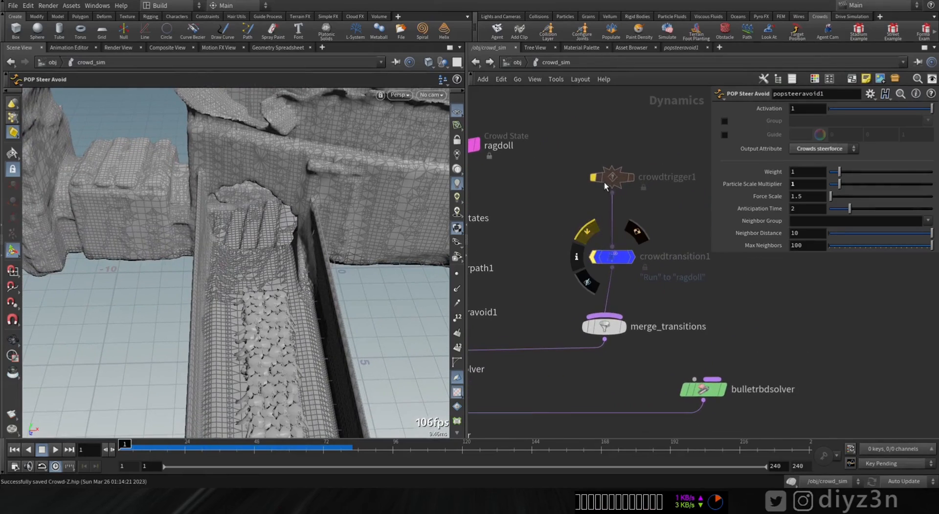
mouse_move(604, 179)
left_click(589, 153)
Step: Play the simulation with the ragdoll trigger active and examine the agents entering the arched passage
left_click_drag(327, 227, 316, 205, "alt")
right_click_drag(317, 205, 255, 204, "alt")
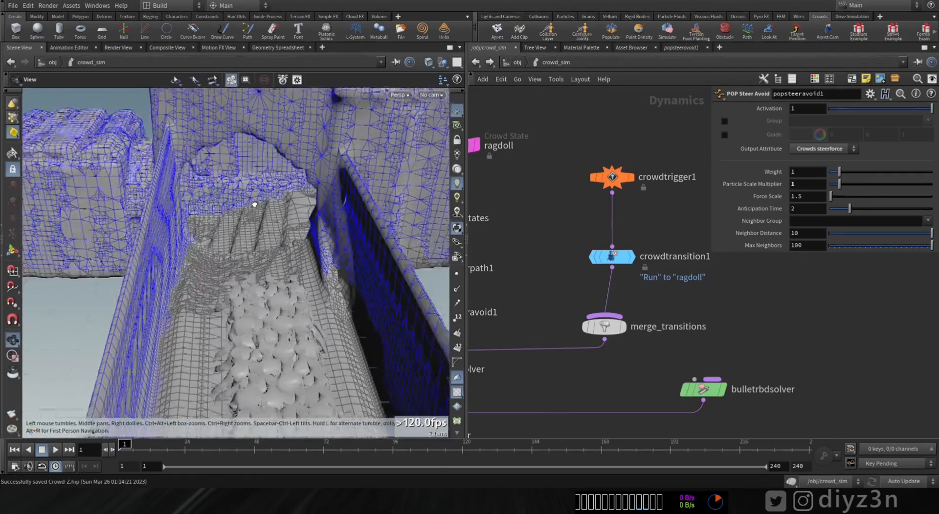
left_click_drag(254, 205, 253, 198, "alt")
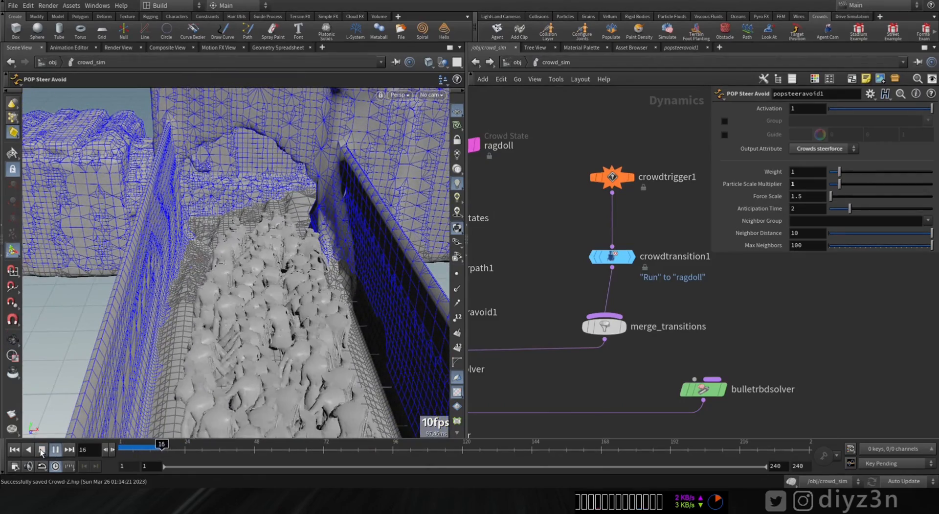
left_click(42, 451)
mouse_move(196, 279)
left_mouse_down("alt")
mouse_move(272, 255)
mouse_move(185, 279)
left_mouse_up("alt")
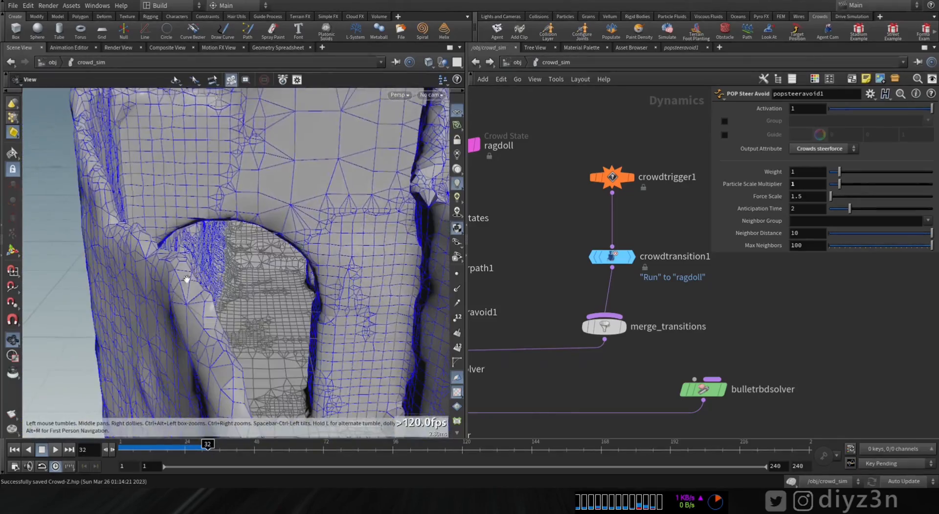
right_click_drag(184, 279, 331, 245, "alt")
left_click_drag(332, 245, 302, 262, "alt")
left_click(55, 449)
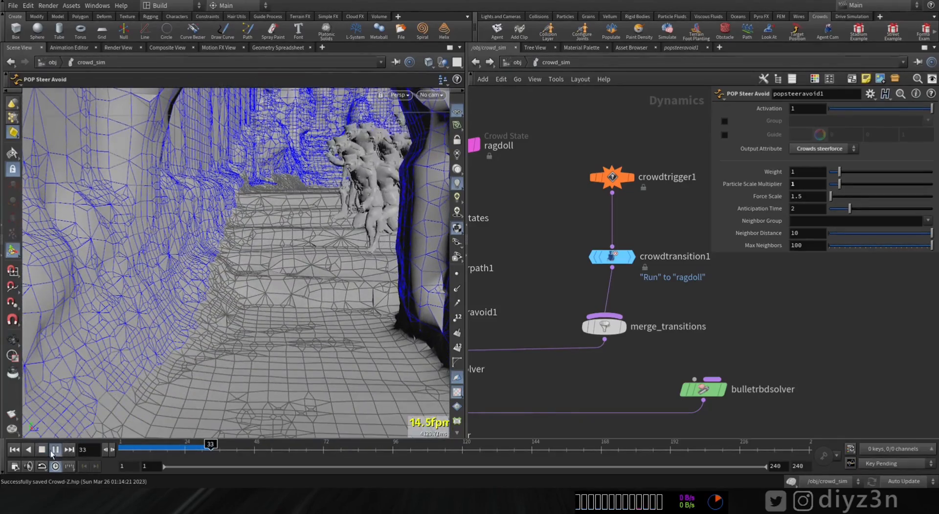
left_click(42, 449)
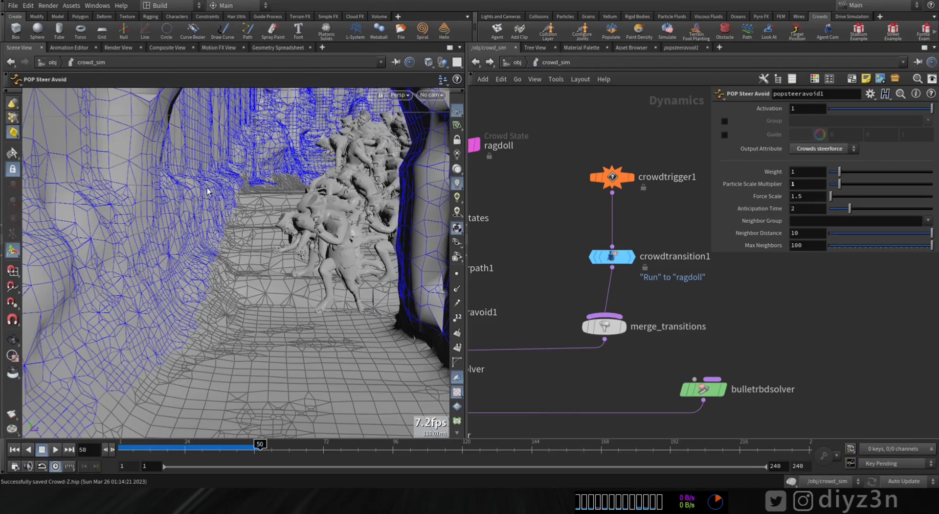
Step: Set the Raycast Length of crowdtrigger1 to 1
left_click(612, 177)
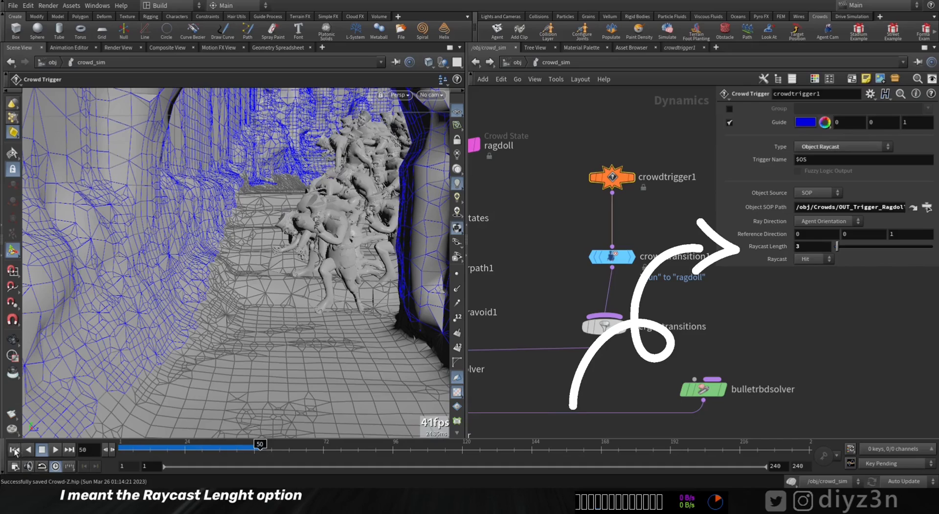
left_click(819, 246)
key("Return")
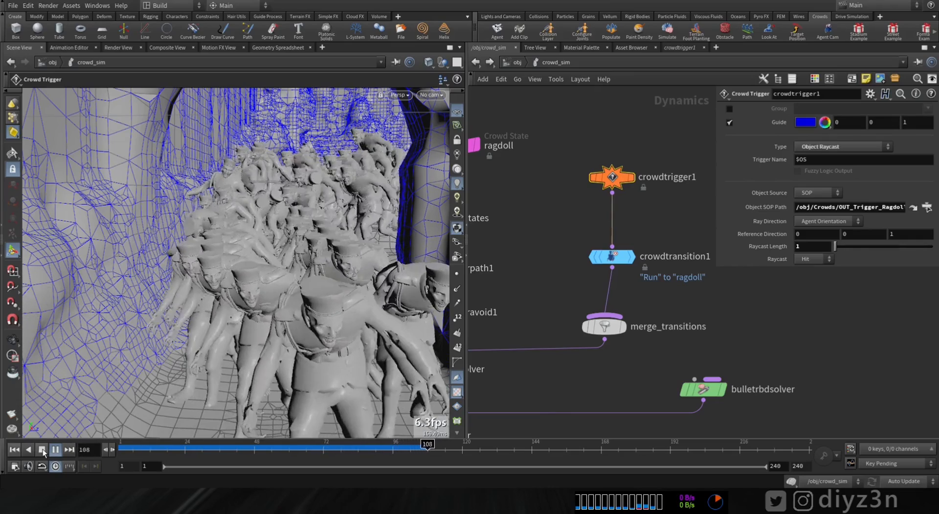
Step: Stop the simulation, examine the crowd in the passage with the shorter raycast, and rewind
left_click(42, 449)
key("Escape")
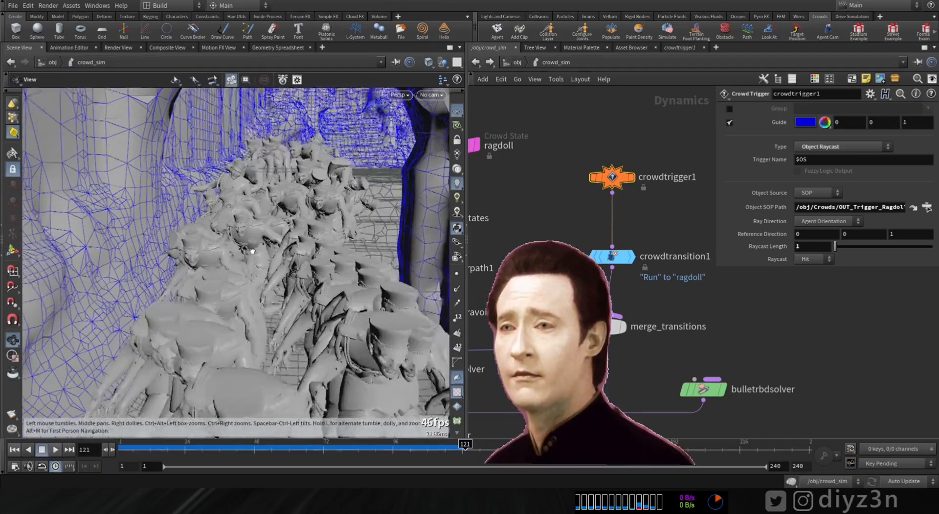
left_click_drag(252, 251, 253, 259, "alt")
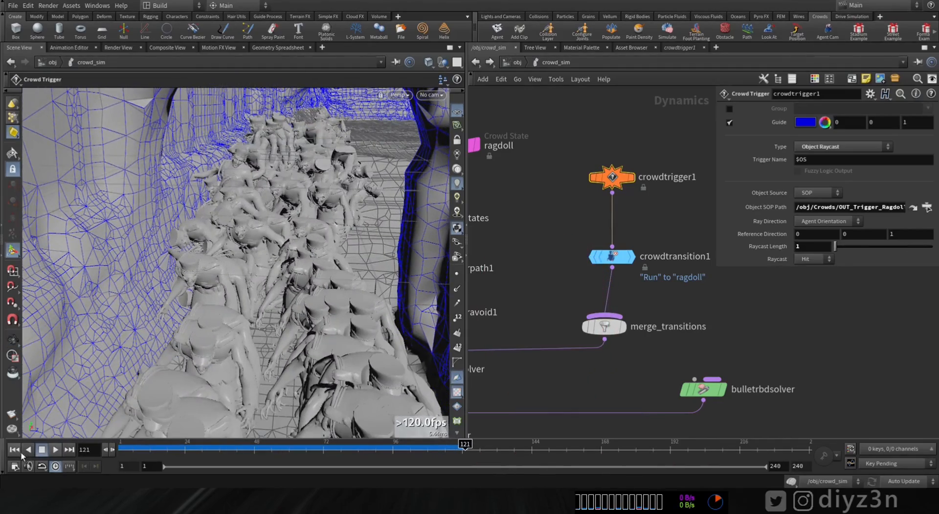
left_click(14, 449)
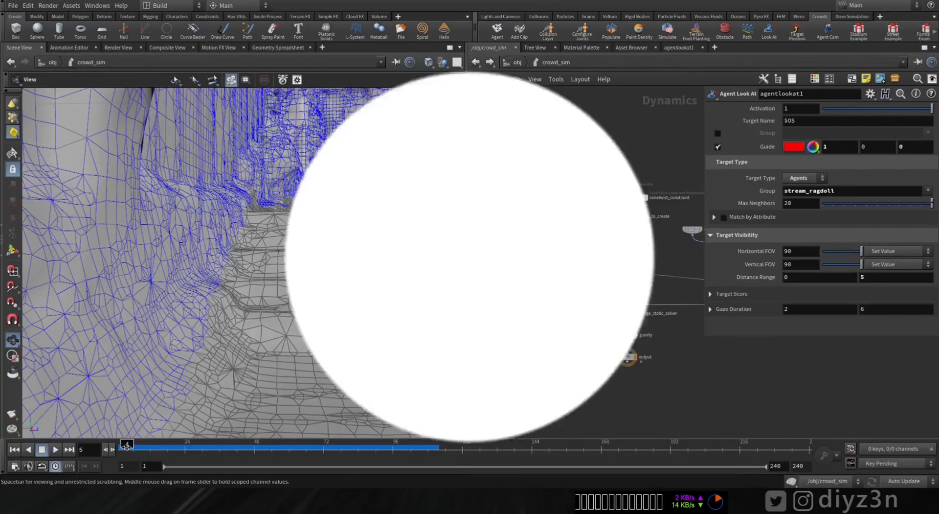
Step: Scrub from frame 51 to frame 64 to examine how the running agents interact with the fallen ragdolls
mouse_move(125, 445)
left_mouse_down()
mouse_move(287, 447)
mouse_move(261, 459)
left_mouse_up()
left_click_drag(218, 245, 184, 229)
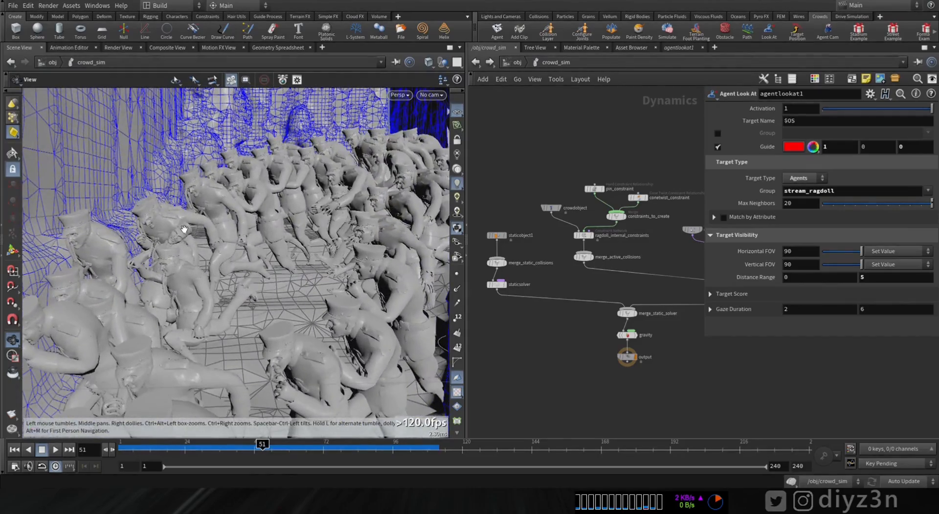
mouse_move(271, 446)
left_mouse_down()
mouse_move(287, 447)
mouse_move(259, 447)
mouse_move(300, 446)
left_mouse_up()
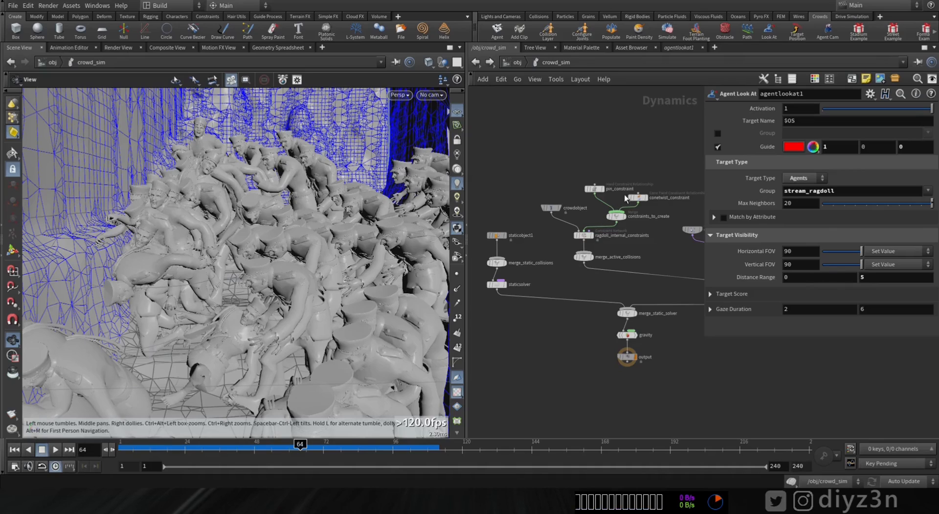
Step: Set the Run crowd state's RBD Ragdoll option to Animated Static and play the simulation from frame 1
middle_click_drag(670, 228, 524, 210)
left_click(593, 151)
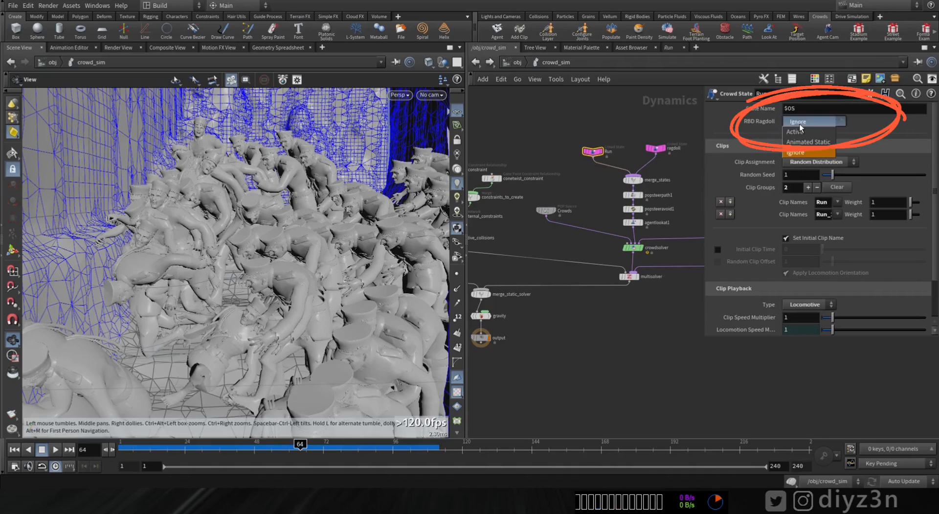
left_click(57, 449)
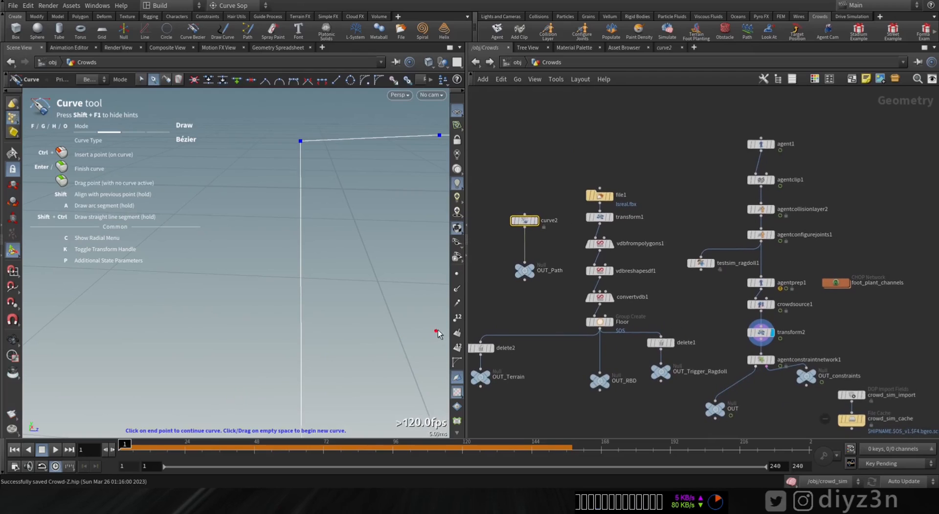
Step: Display crowdsource1 in the Crowds network and frame its agents in the viewport
middle_click_drag(715, 315, 665, 307)
scroll(665, 307, "up", 3)
mouse_move(756, 286)
left_click(775, 264)
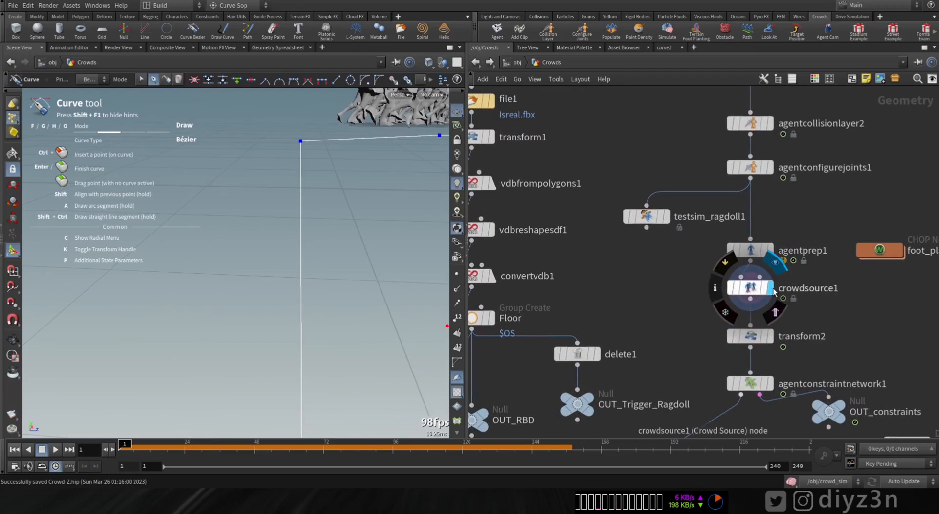
key("Return")
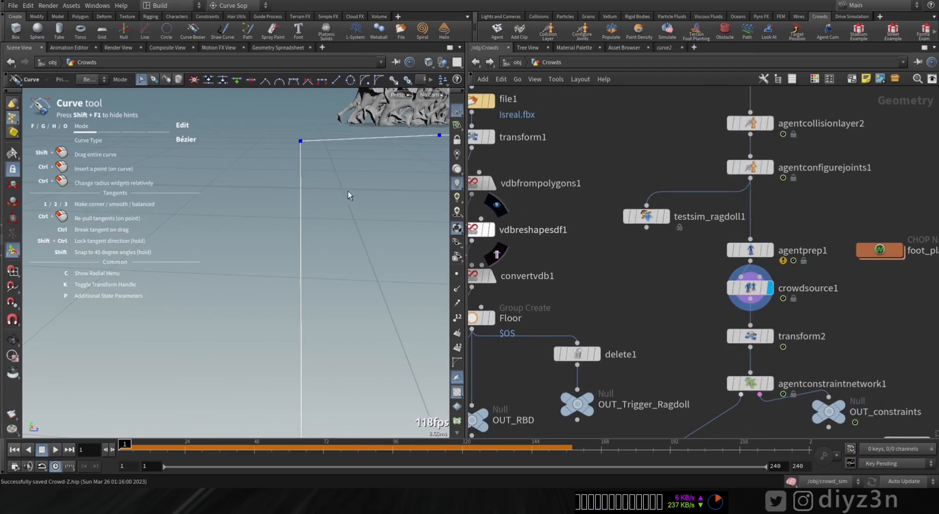
left_click(10, 343)
key("f")
left_click_drag(384, 178, 219, 270)
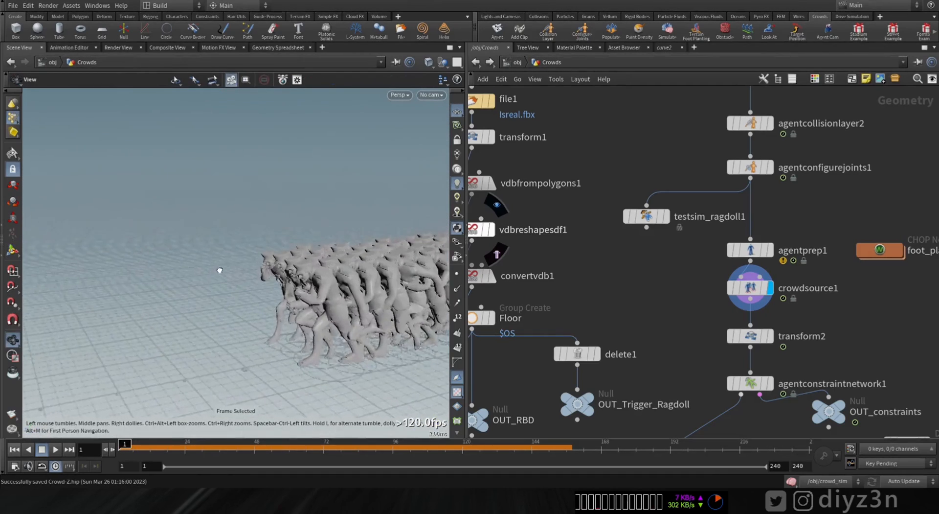
middle_click_drag(220, 270, 149, 234)
Step: Add an Agent Look At node fed by crowdsource1, display it and reposition its look-at target near the agents
middle_click_drag(844, 305, 732, 236)
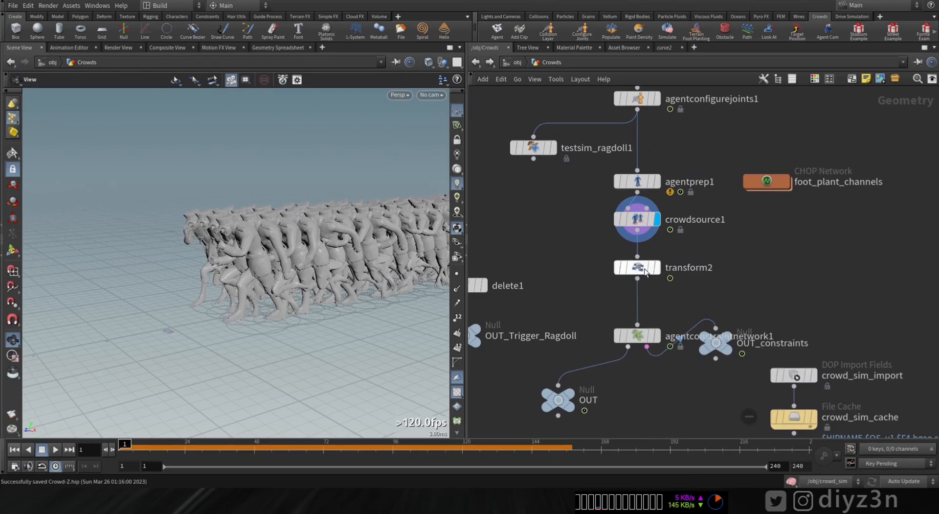
key("Tab")
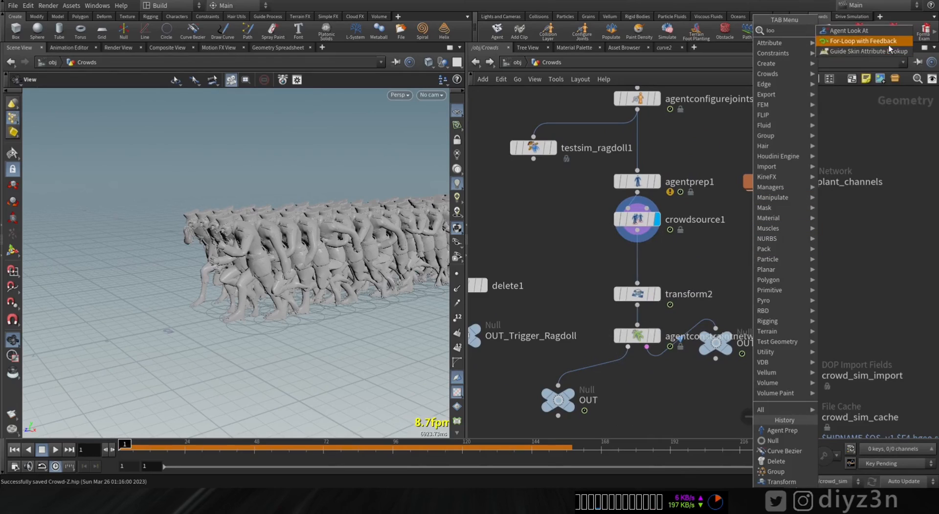
left_click(853, 40)
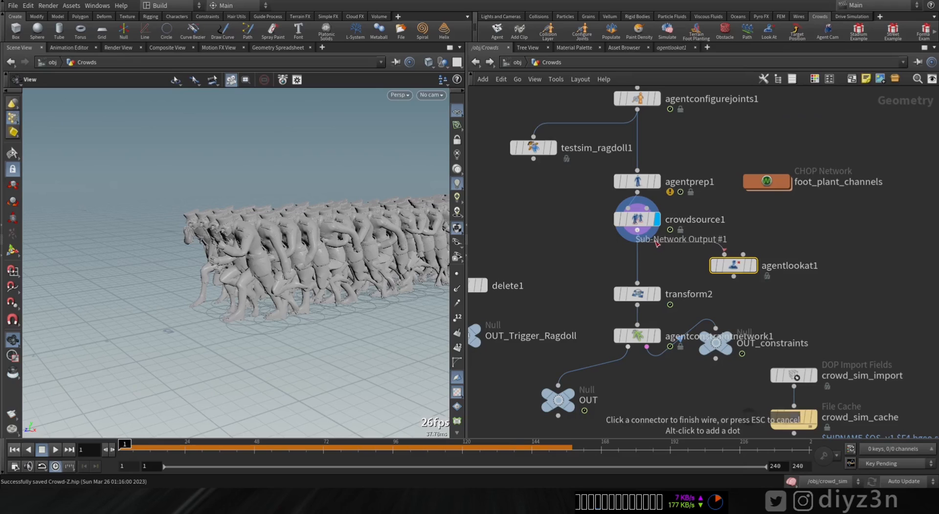
left_click(754, 265)
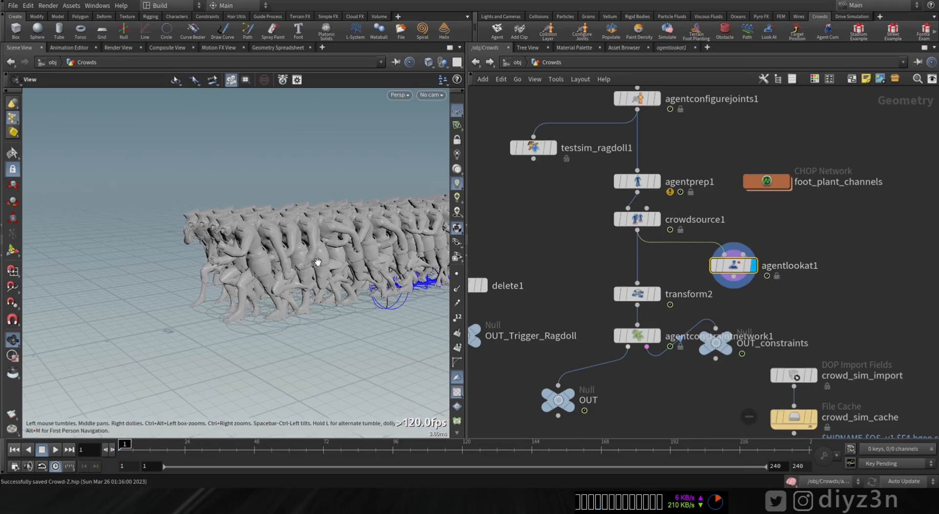
middle_click_drag(400, 241, 258, 298)
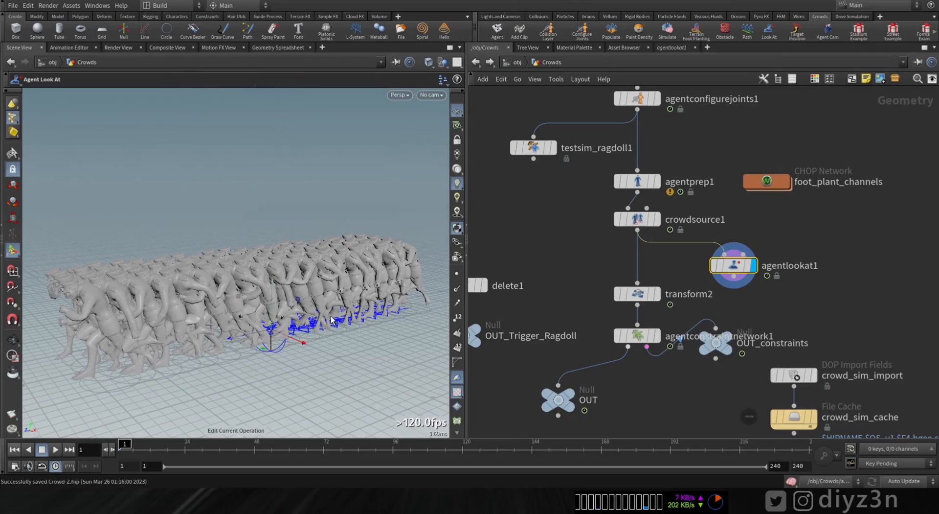
left_click_drag(275, 156, 304, 226, "alt")
right_click_drag(304, 226, 358, 296, "alt")
left_click_drag(359, 295, 345, 313, "alt")
Step: Set the torso Head joint of agentprep1 to mixamorig_Head from the agent's joint hierarchy
left_click(647, 186)
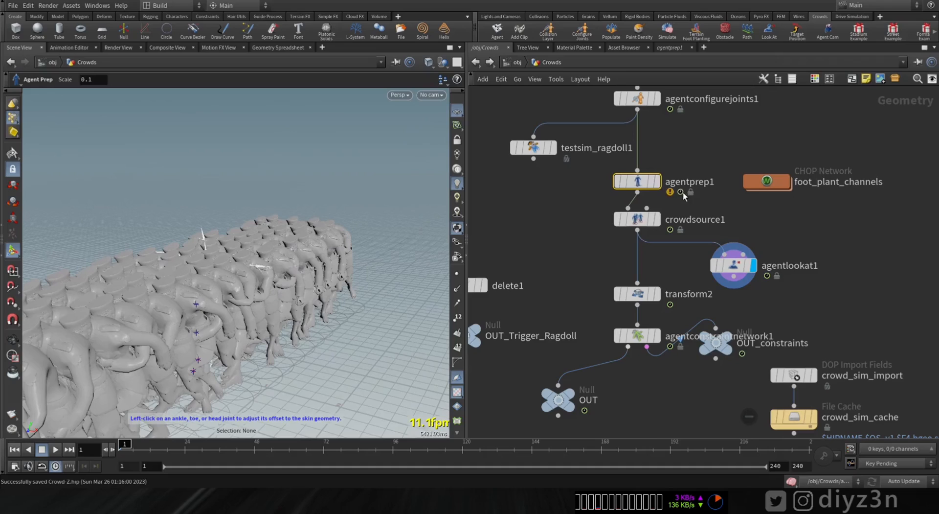
key("p")
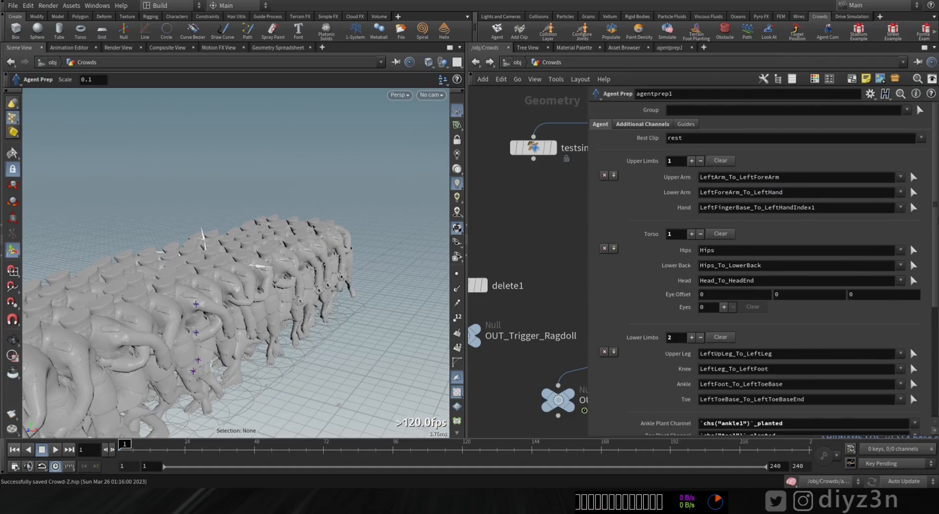
left_click(912, 281)
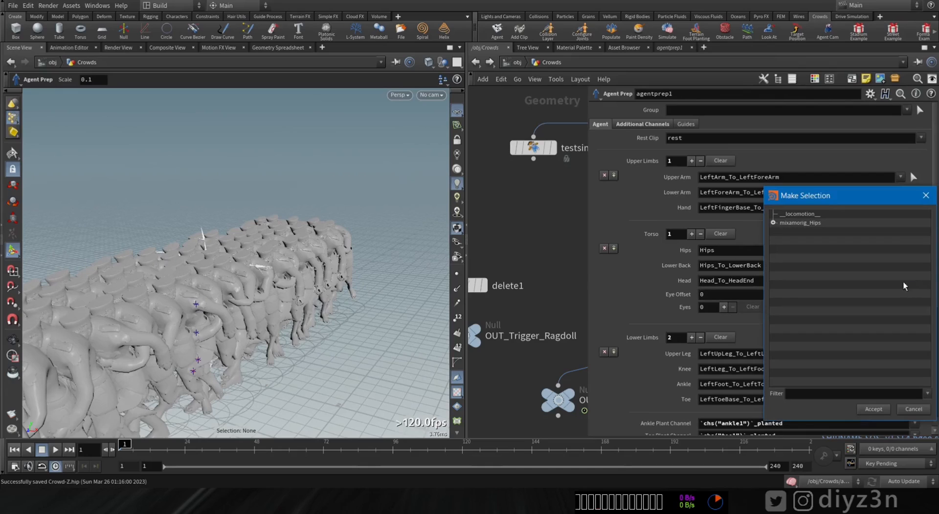
left_click(799, 267)
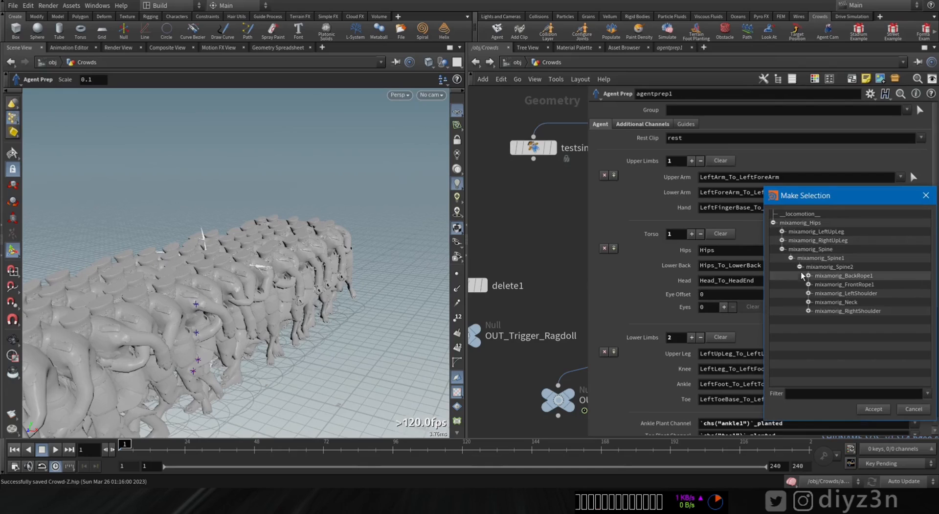
left_click(817, 310)
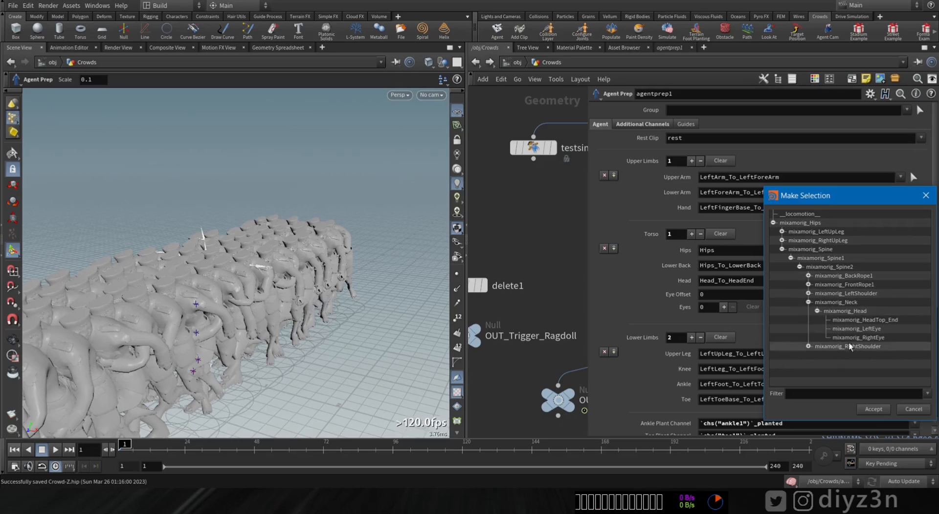
left_click(879, 411)
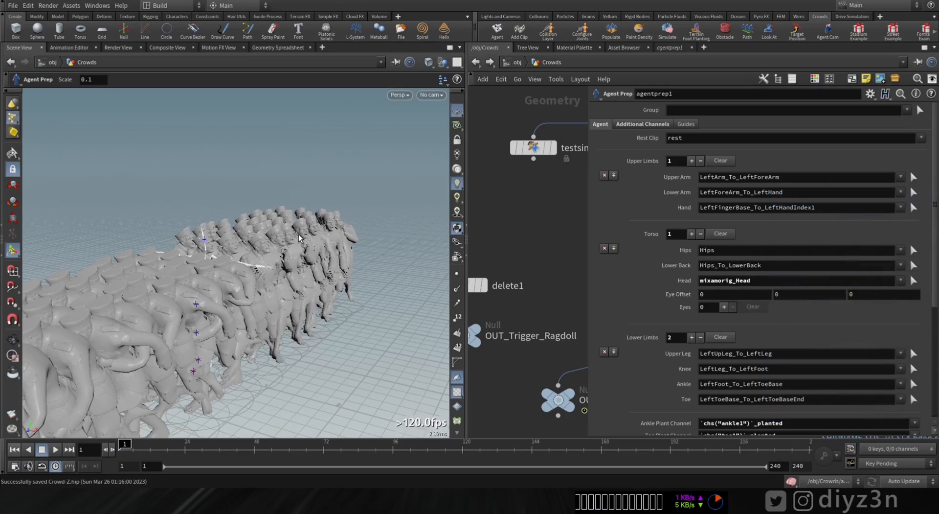
mouse_move(319, 237)
left_mouse_down("alt")
mouse_move(329, 254)
mouse_move(311, 234)
left_mouse_up("alt")
Step: Test agentlookat1 by shifting its target to Z 2.62662 beside the crowd, and delete the node
middle_click_drag(547, 262, 374, 215)
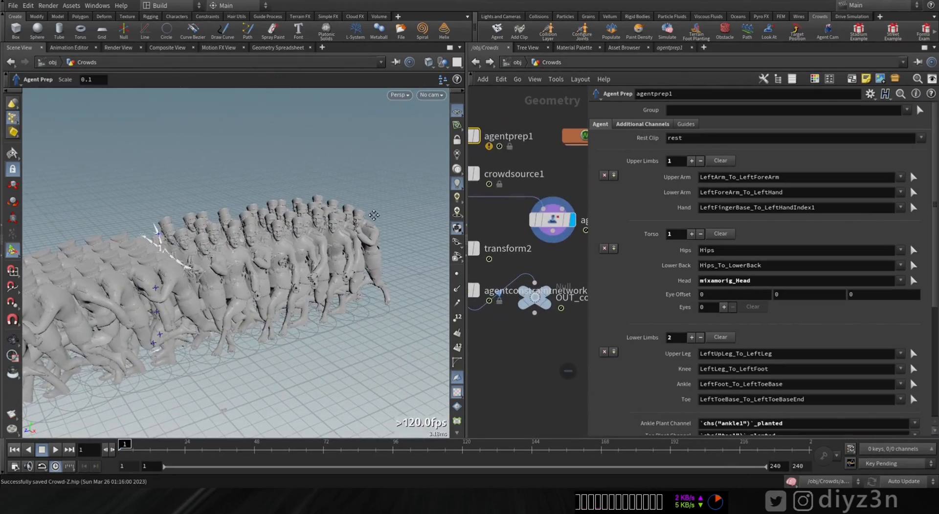
left_click(553, 223)
left_click_drag(274, 227, 333, 293, "alt")
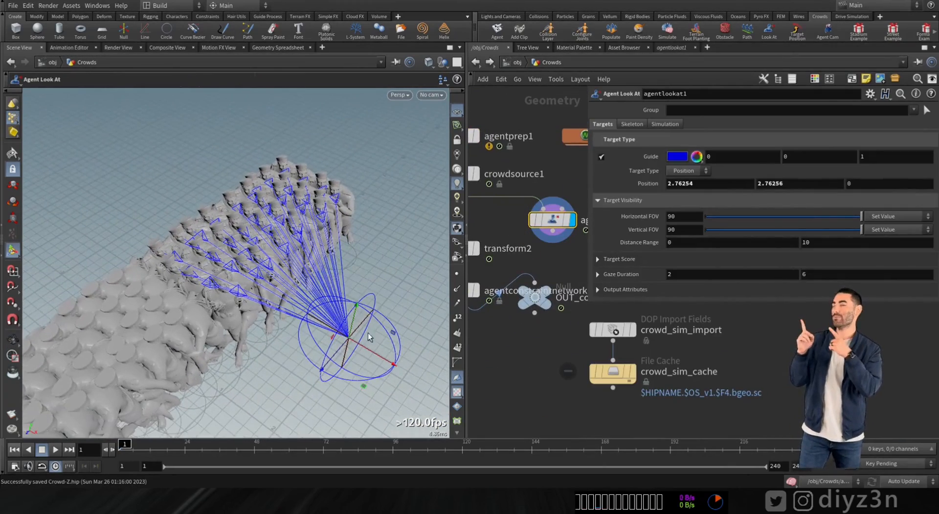
left_click_drag(332, 361, 143, 341)
left_click_drag(276, 193, 341, 244, "alt")
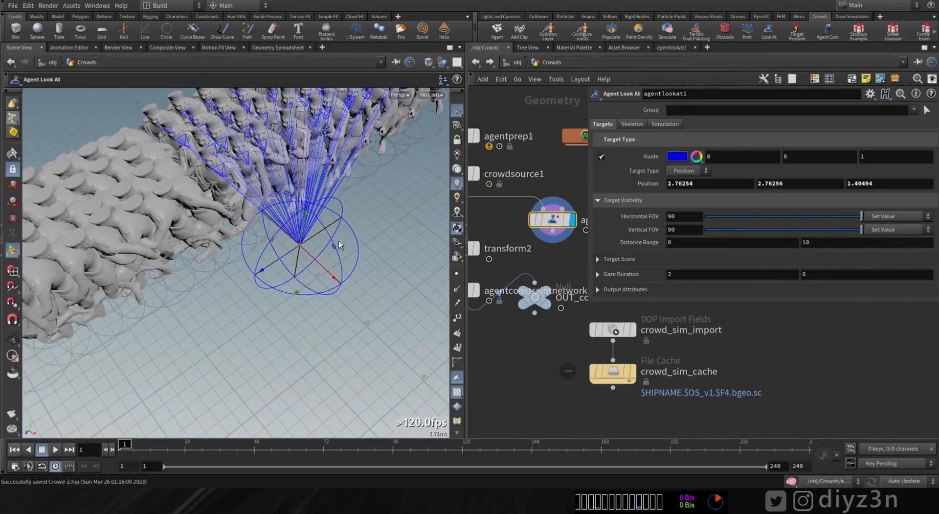
left_click_drag(282, 264, 129, 293)
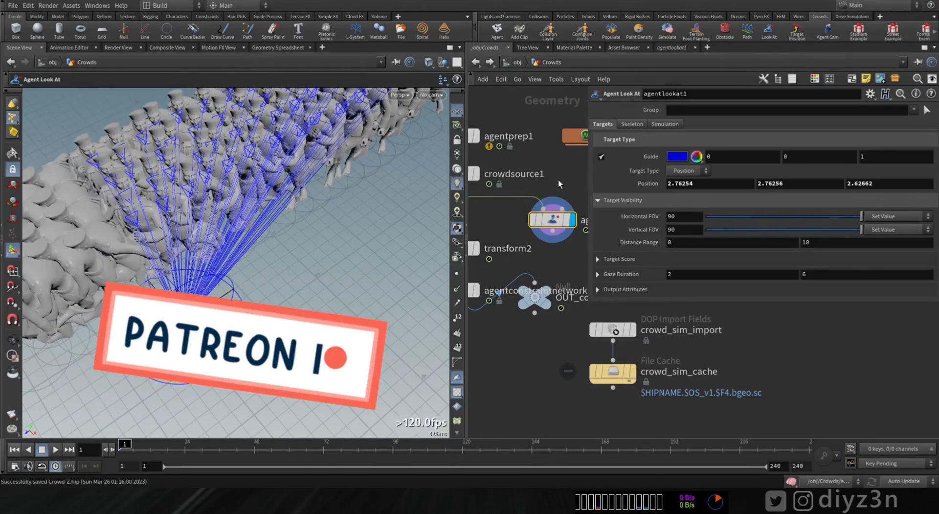
key("Delete")
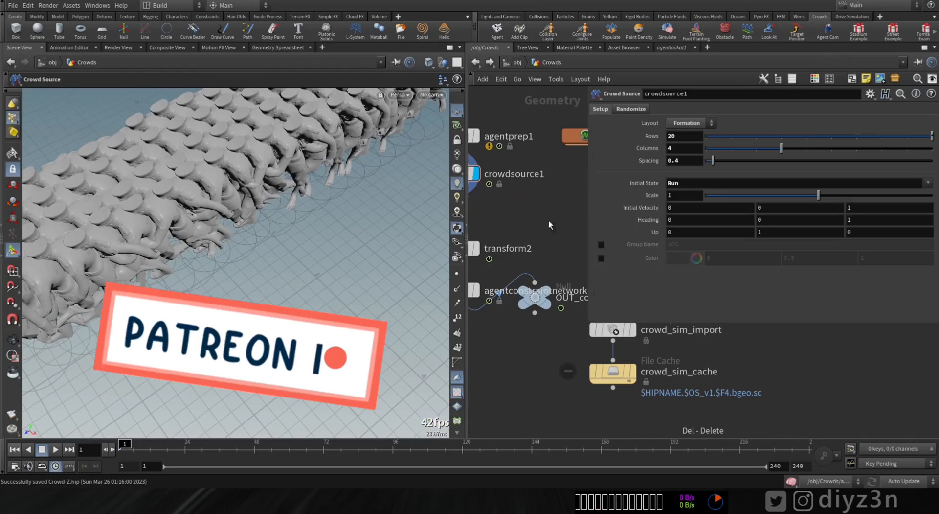
Step: Open the crowd_sim network and shift popsteerpath1 and popsteeravoid1 up to make room above crowdsolver
left_click(491, 221)
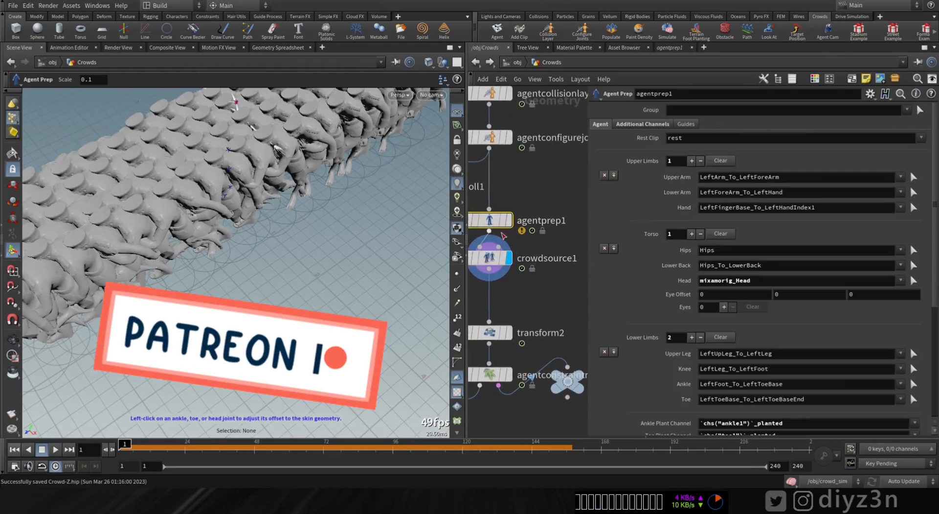
left_click(517, 62)
double_click(511, 267)
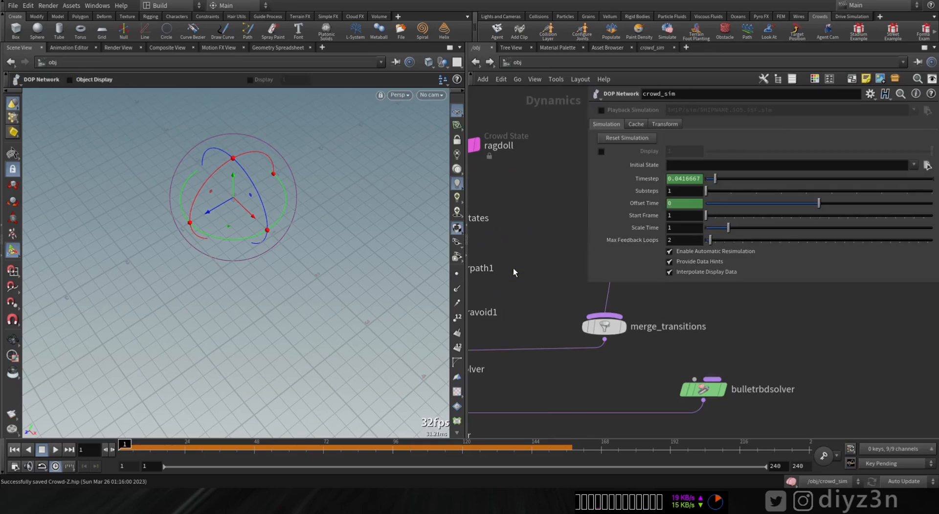
left_click_drag(589, 266, 705, 337)
middle_click_drag(583, 297, 759, 204)
middle_click_drag(631, 220, 620, 293)
left_click_drag(572, 248, 572, 232)
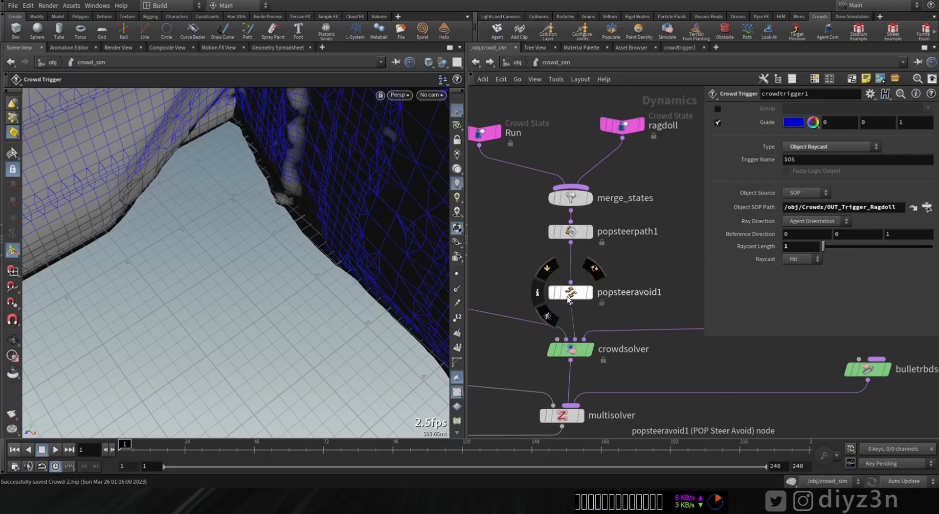
left_click_drag(570, 295, 570, 266)
Step: Insert an Agent Look At node into the wire between popsteeravoid1 and crowdsolver
key("Tab")
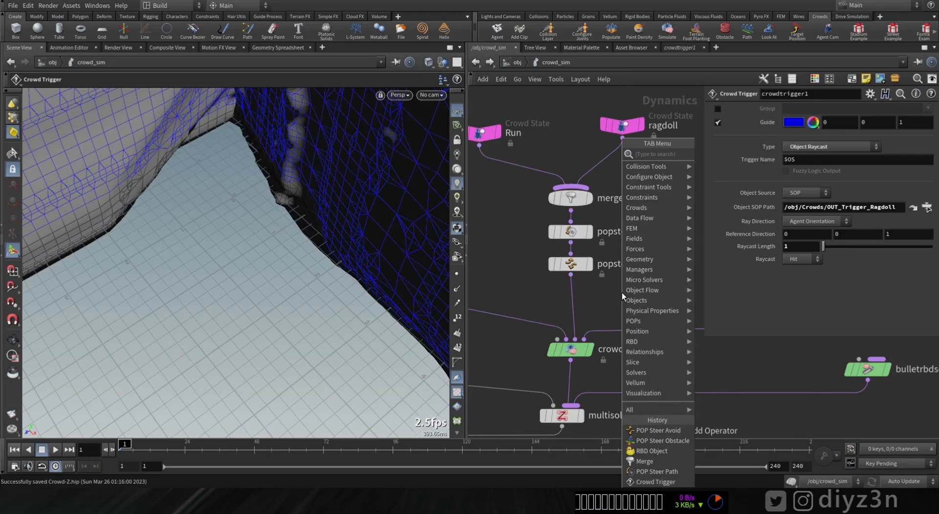
type("look")
left_click(735, 177)
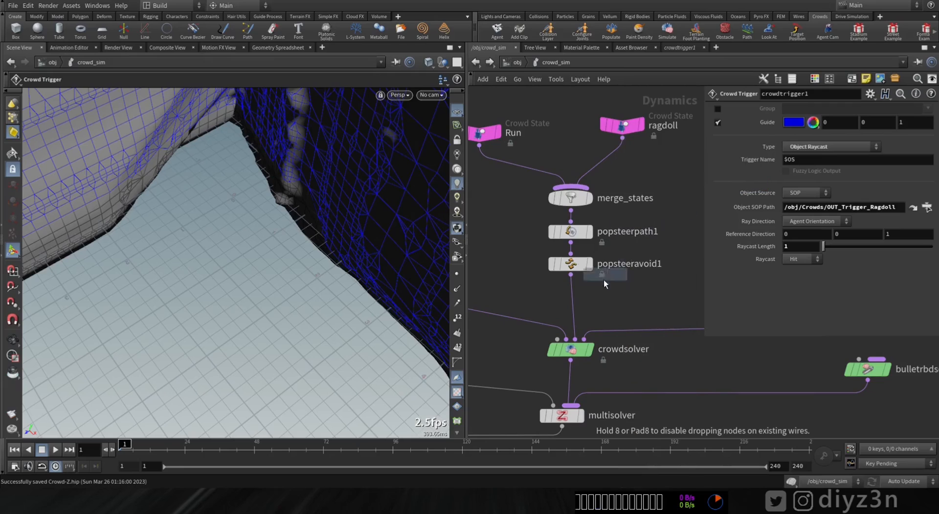
left_click(575, 302)
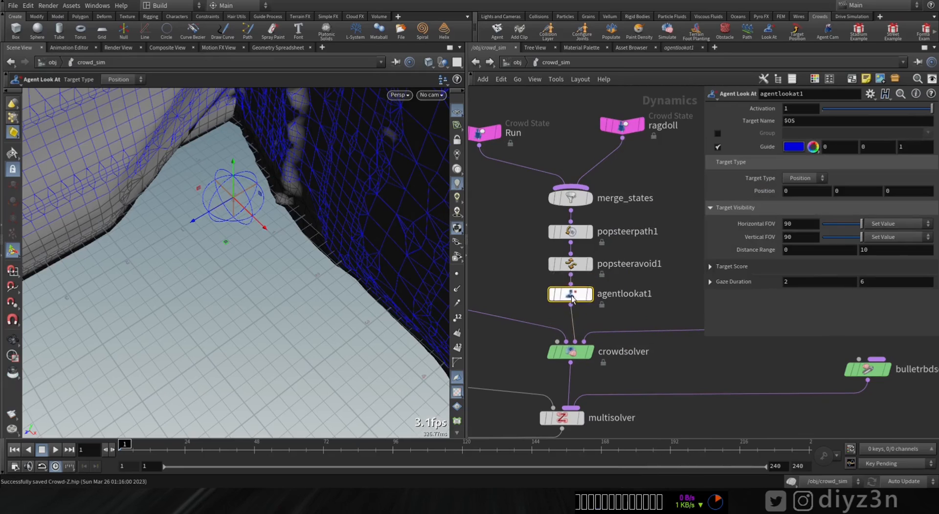
Step: Move the look-at target in front of the crowd to position -4.04492, 2.83502, 1.91315
left_click_drag(286, 205, 343, 289)
key("Return")
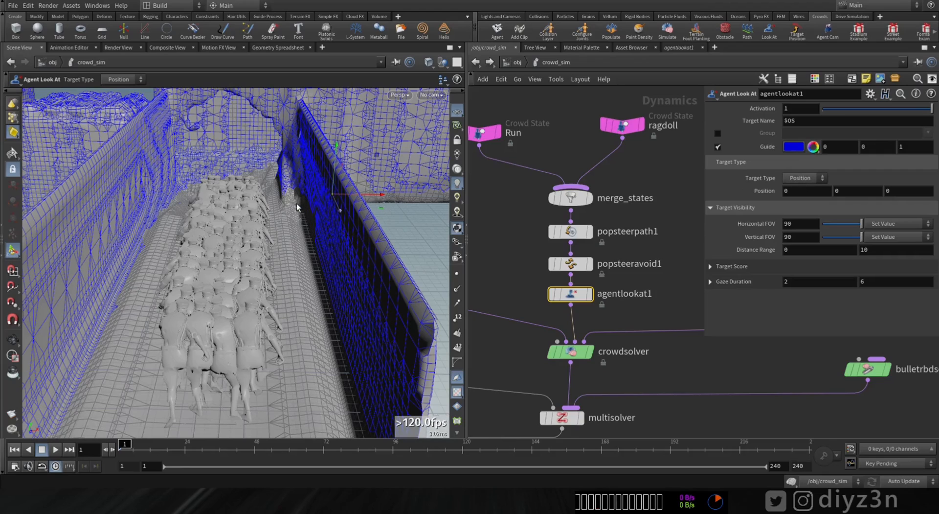
left_click_drag(351, 194, 291, 195)
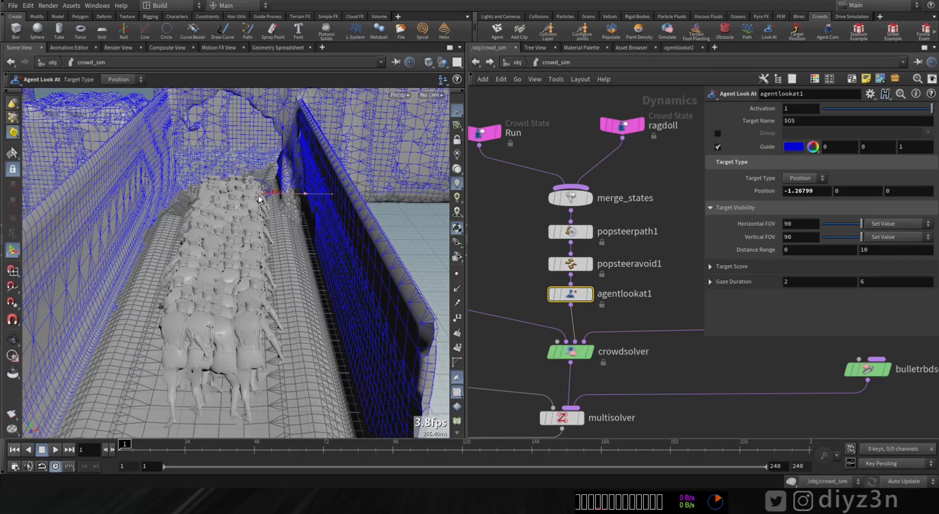
left_click_drag(231, 208, 151, 224, "alt")
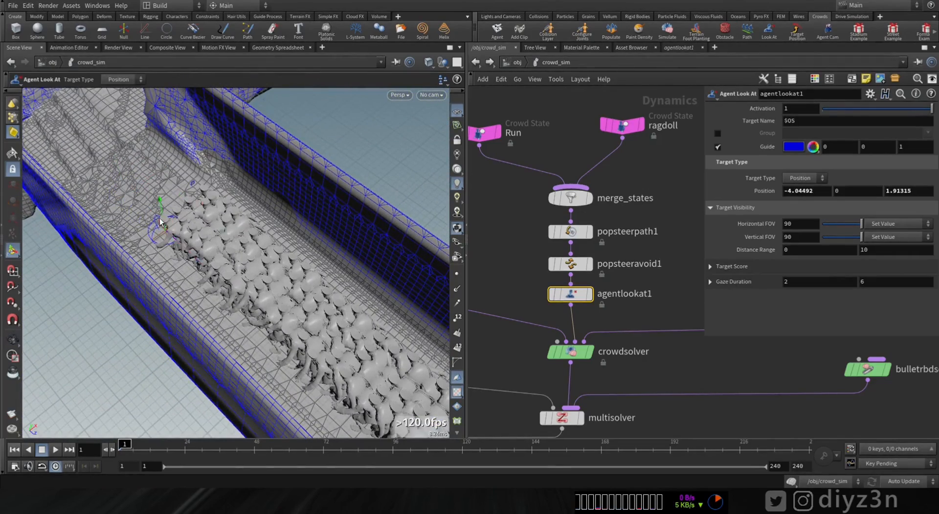
left_click_drag(130, 185, 131, 174)
left_click_drag(131, 174, 134, 197, "alt")
middle_click_drag(134, 197, 233, 239, "alt")
left_click_drag(233, 239, 203, 215, "alt")
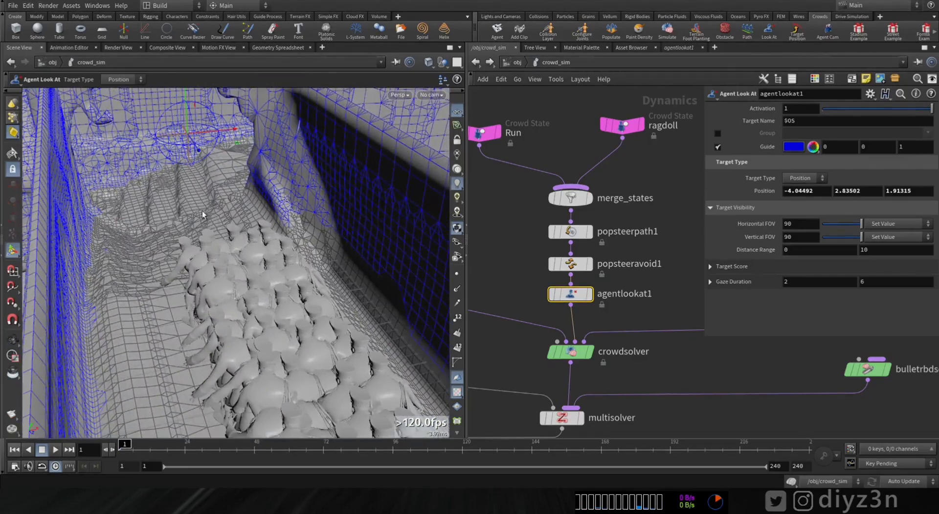
Step: Change the guide colour of agentlookat1 to pure red (1, 0, 0)
left_click(794, 149)
left_click(749, 83)
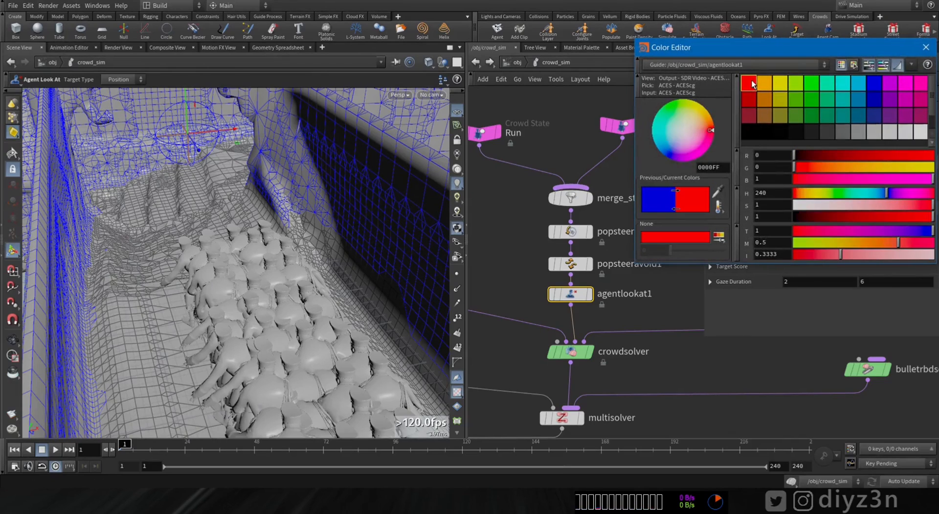
left_click(926, 47)
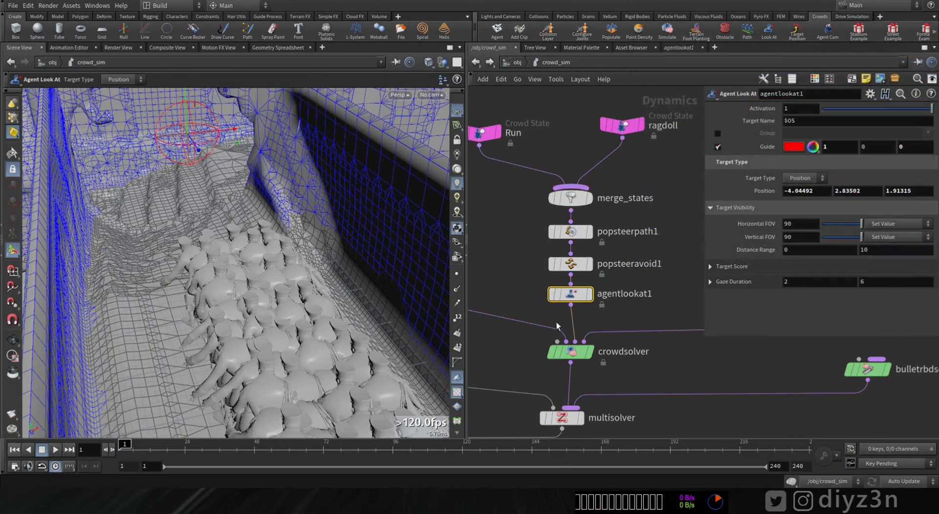
Step: Examine the Look At settings of crowdsolver and the crowd's heads near the target
left_click(570, 351)
left_click(809, 109)
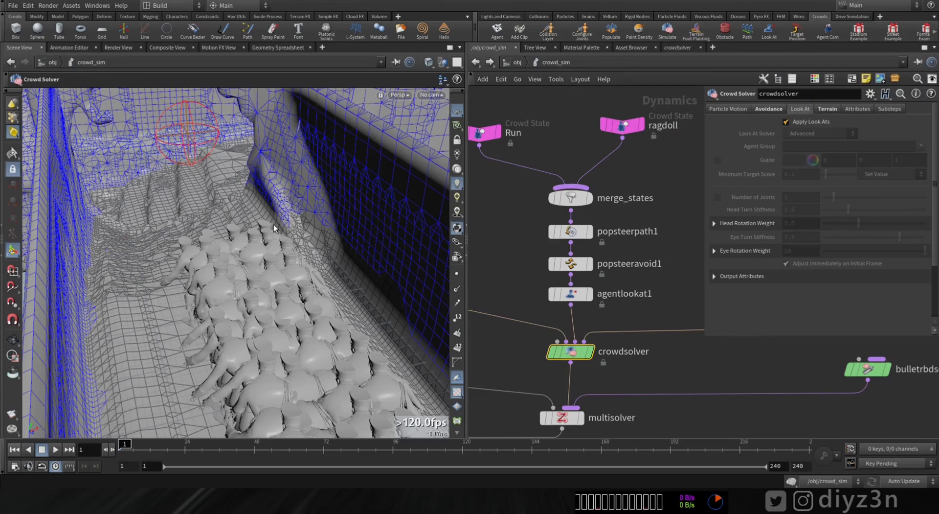
left_click_drag(238, 253, 301, 283, "alt")
Step: Move the agentlookat1 target along Z into the middle of the crowd, to Z 5.5759
left_click(561, 294)
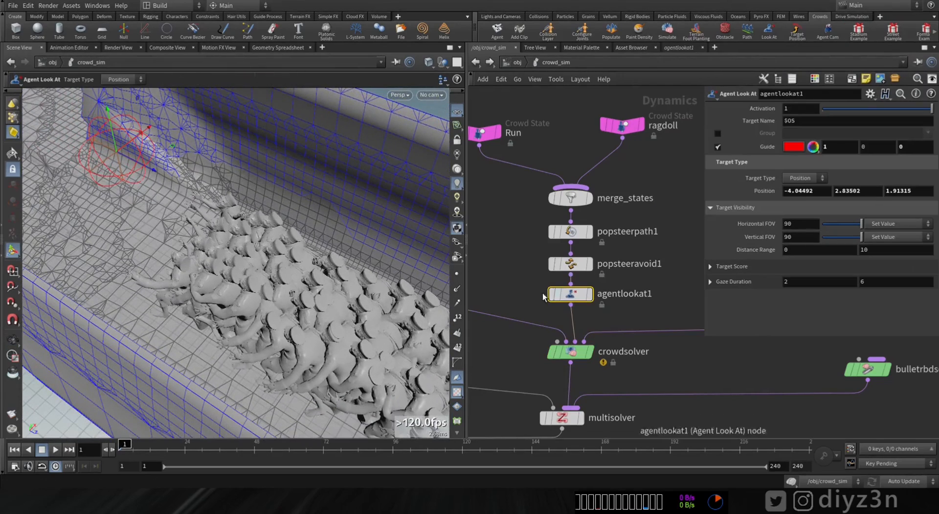
left_click_drag(248, 222, 224, 321, "alt")
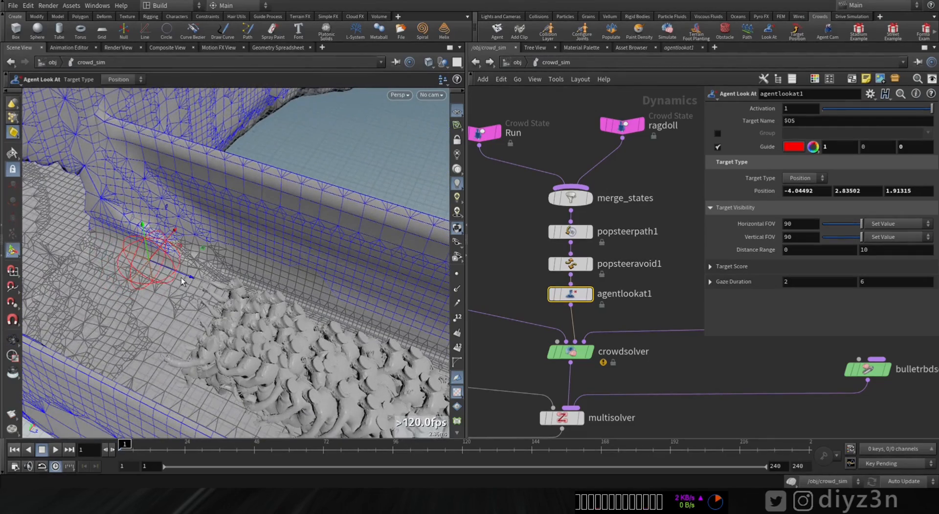
left_click_drag(192, 280, 276, 339)
middle_click_drag(275, 315, 128, 255, "alt")
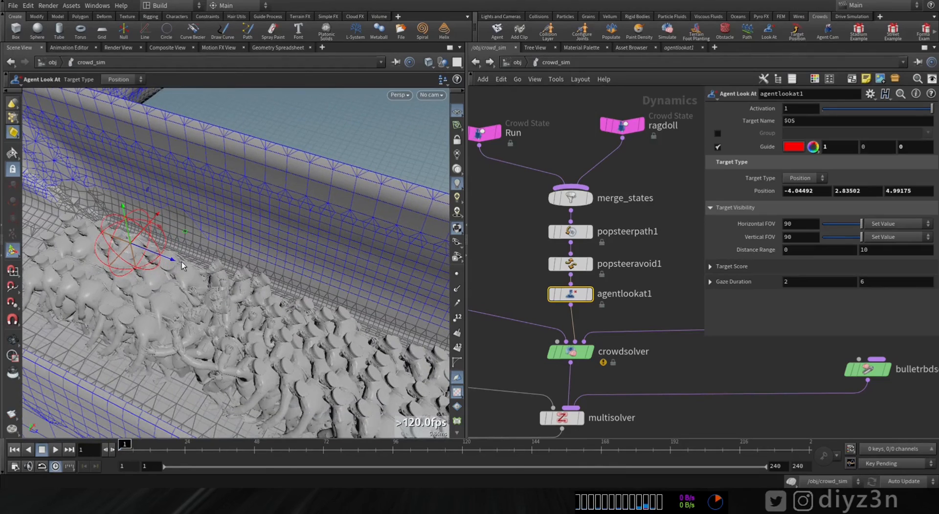
left_click_drag(184, 263, 162, 271)
Step: Set the Target Type of agentlookat1 to Agents and its target group to stream_ragdoll
left_click(804, 177)
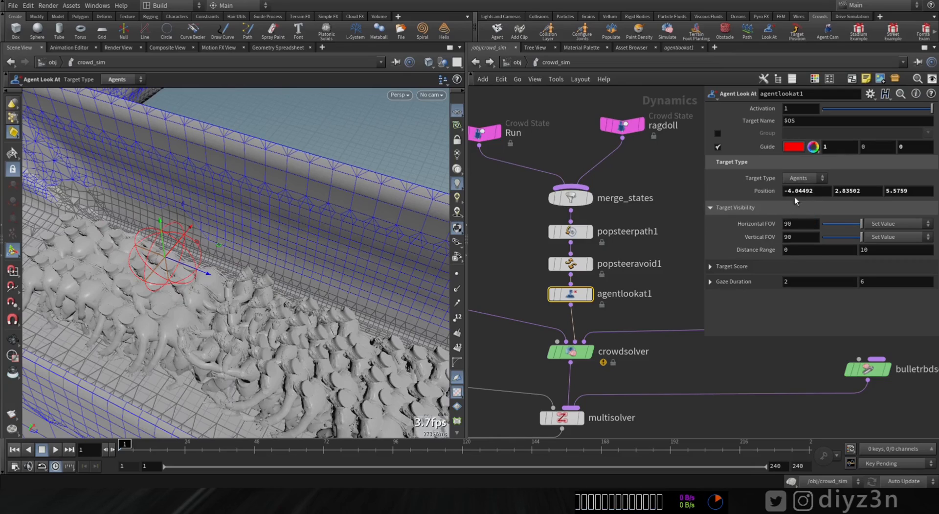
left_click(928, 191)
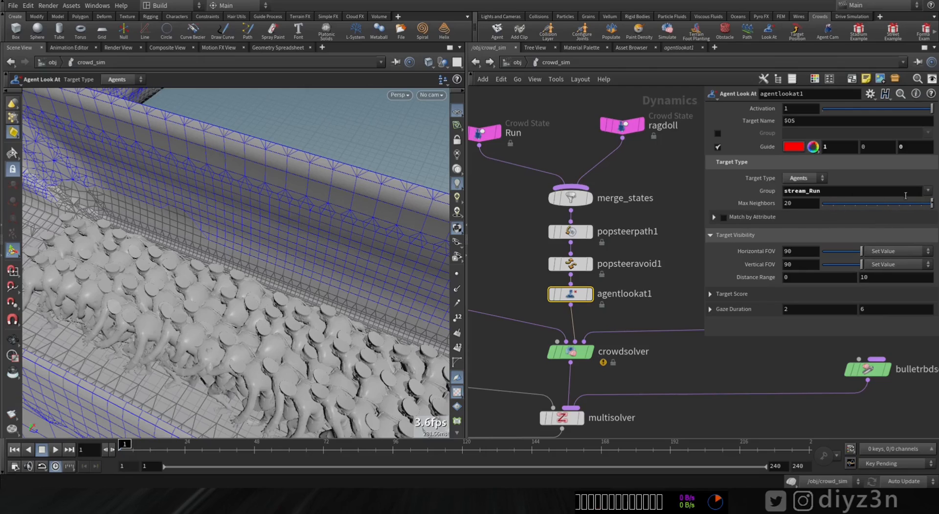
left_click(927, 191)
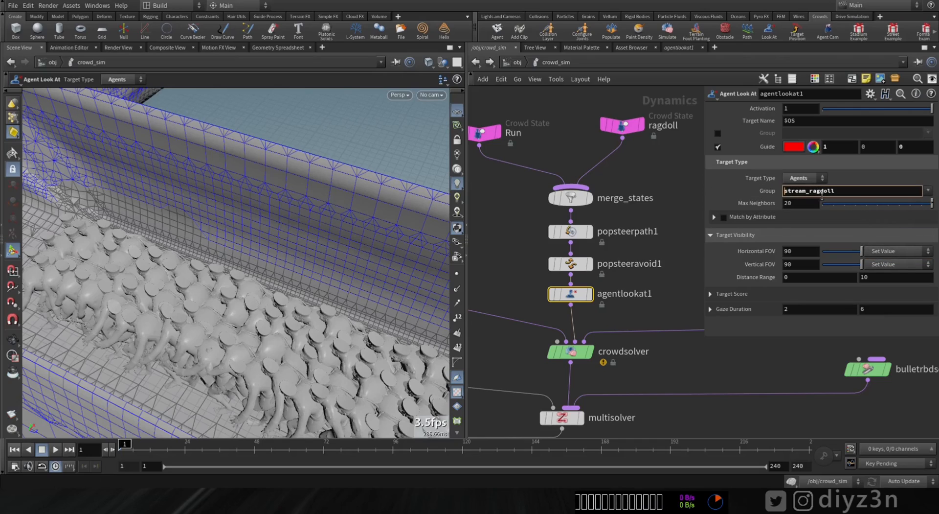
Step: Play the simulation to about frame 59 and scrub on to frame 64 to inspect the agents' heads near the arch
left_click_drag(147, 230, 18, 392, "alt")
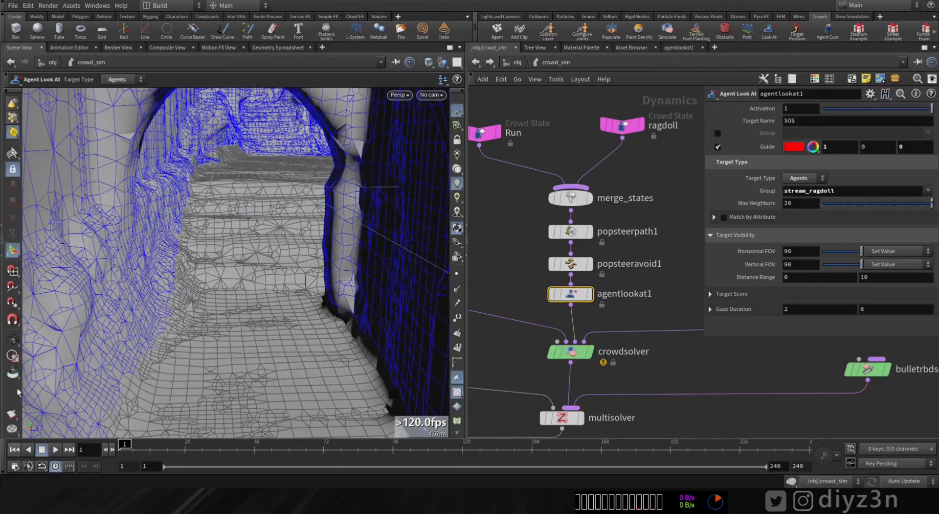
left_click(42, 451)
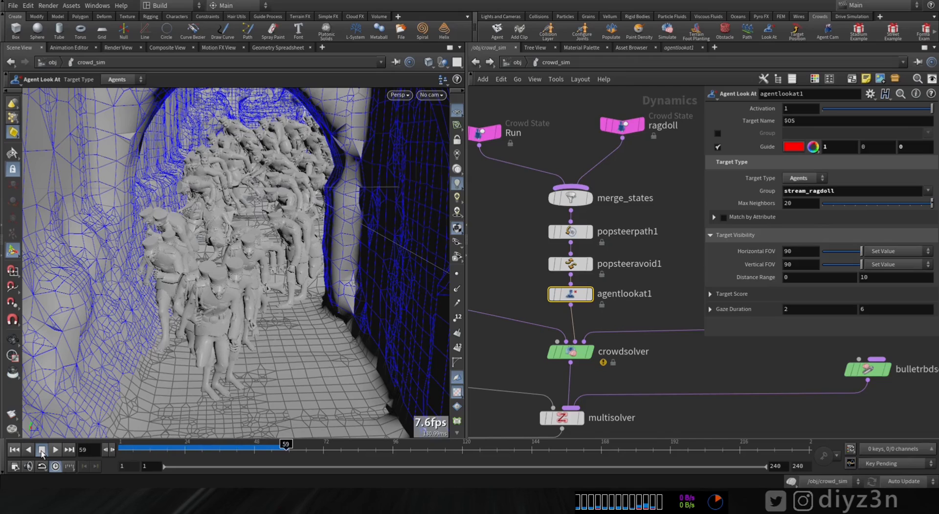
left_click_drag(246, 449, 292, 446)
right_click_drag(250, 151, 336, 237, "alt")
left_click_drag(266, 254, 279, 267, "alt")
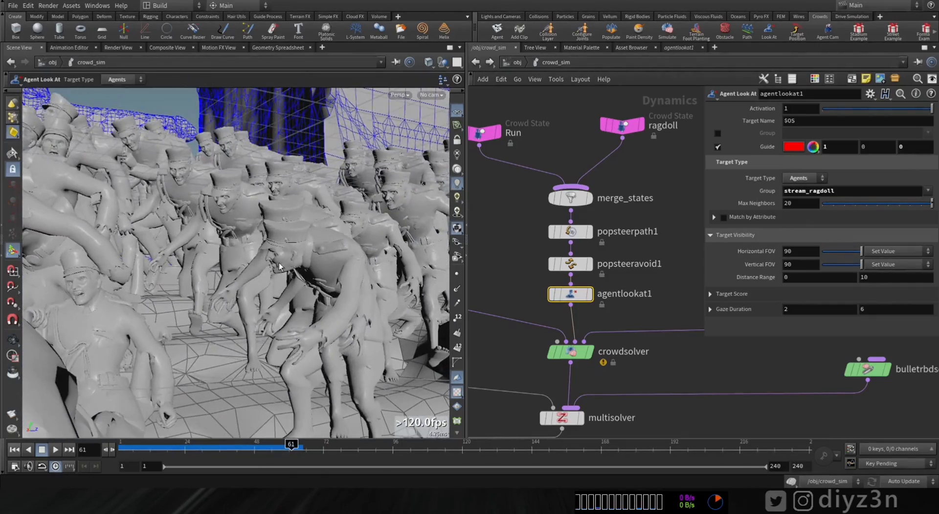
left_click_drag(277, 446, 300, 450)
left_click_drag(323, 223, 278, 239, "alt")
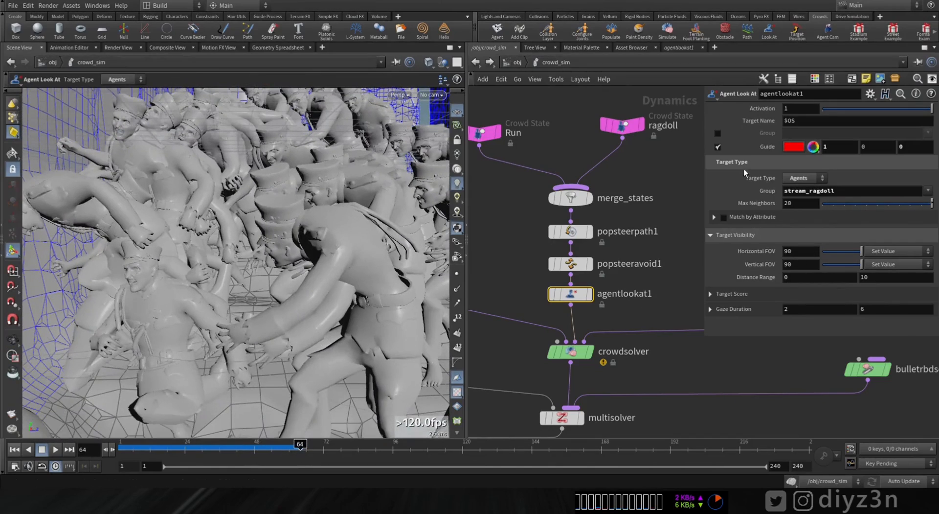
left_click(591, 295)
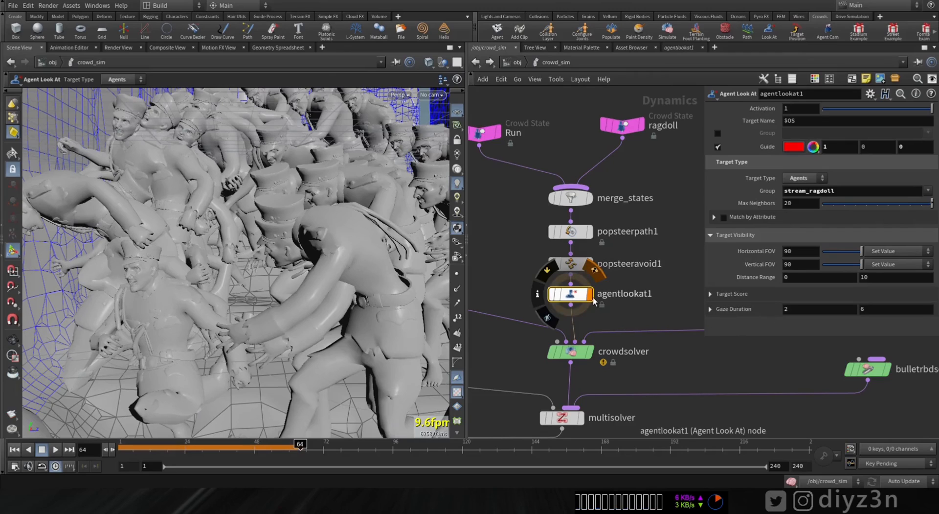
left_click(589, 352)
scroll(658, 377, "down", 5)
middle_click_drag(587, 416, 685, 335)
scroll(594, 344, "up", 3)
mouse_move(594, 345)
middle_mouse_down()
mouse_move(614, 323)
mouse_move(604, 367)
middle_mouse_up()
left_click(599, 345)
middle_click_drag(700, 309, 595, 381)
middle_click_drag(729, 351, 608, 383)
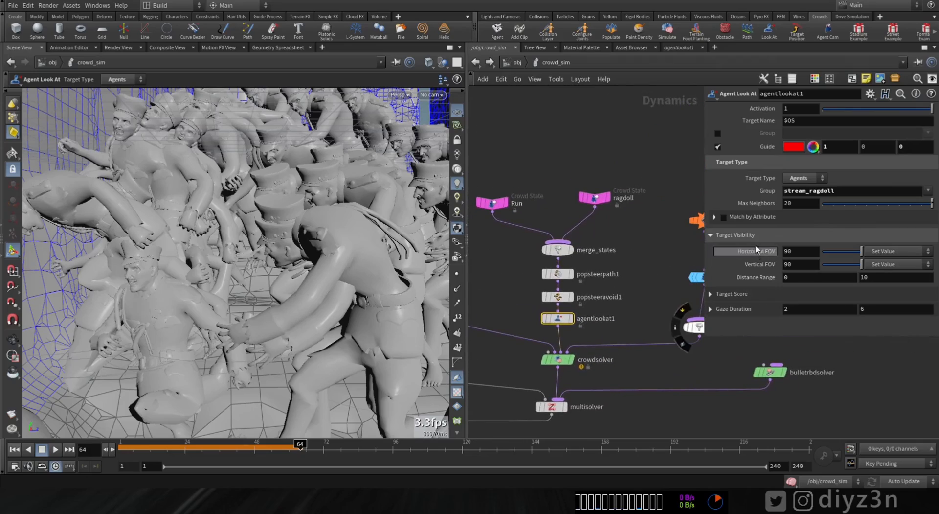
Step: Examine from several angles at frame 64 where the crowd near the arch is looking
right_click_drag(270, 287, 222, 293, "alt")
left_click_drag(222, 293, 300, 327, "alt")
right_click_drag(300, 327, 260, 324, "alt")
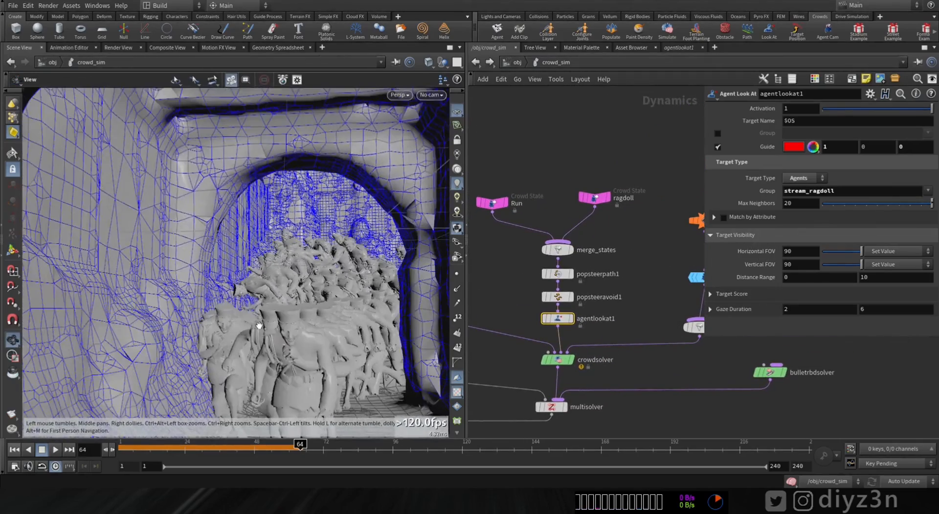
left_click_drag(260, 325, 276, 350, "alt")
right_click_drag(295, 277, 421, 255, "alt")
left_click_drag(421, 256, 474, 223, "alt")
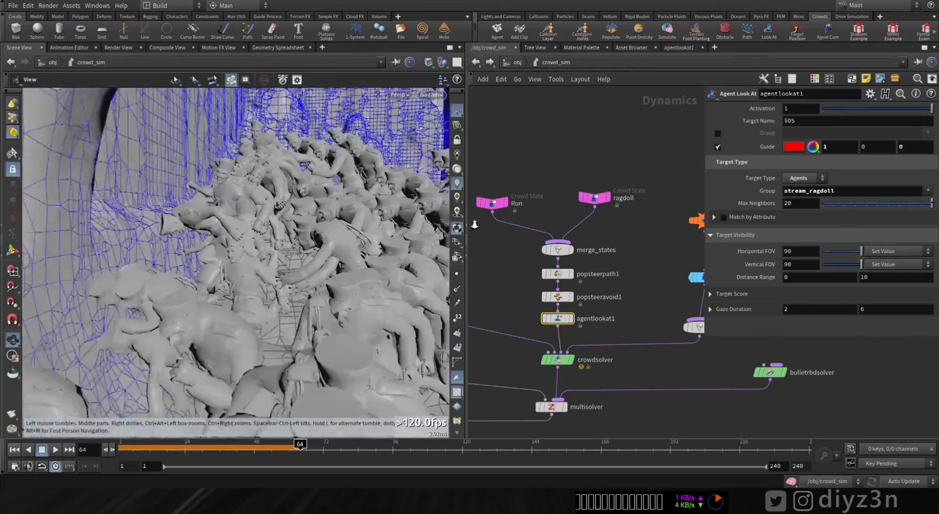
right_click_drag(342, 284, 397, 265, "alt")
mouse_move(398, 264)
left_mouse_down("alt")
mouse_move(341, 275)
mouse_move(354, 321)
left_mouse_up("alt")
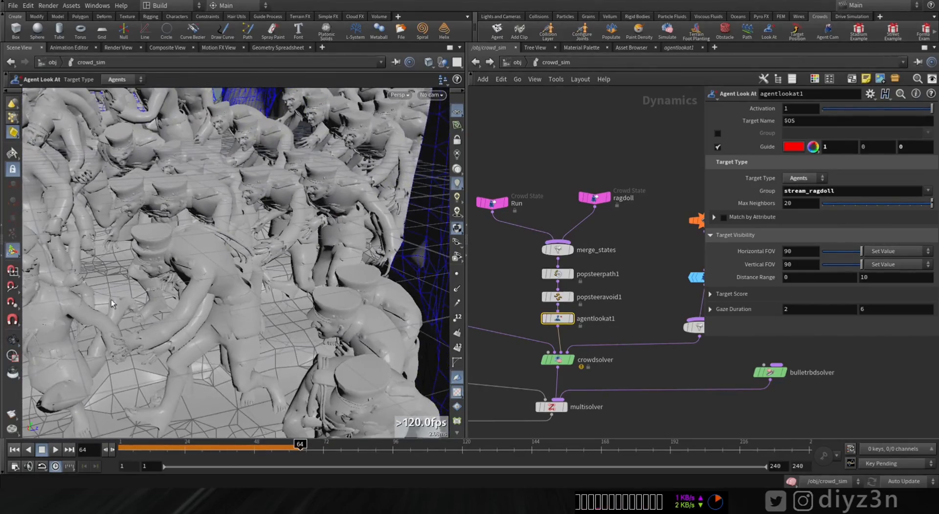
mouse_move(284, 327)
left_mouse_down("alt")
mouse_move(172, 327)
mouse_move(218, 331)
left_mouse_up("alt")
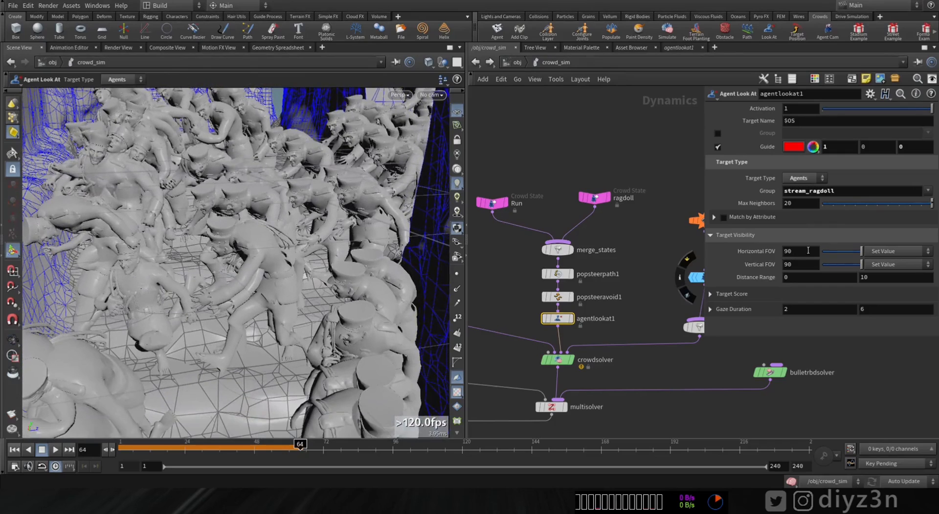
Step: Set the maximum of agentlookat1's Distance Range to 5 and play the simulation
left_click(729, 297)
left_click(729, 298)
left_click(734, 311)
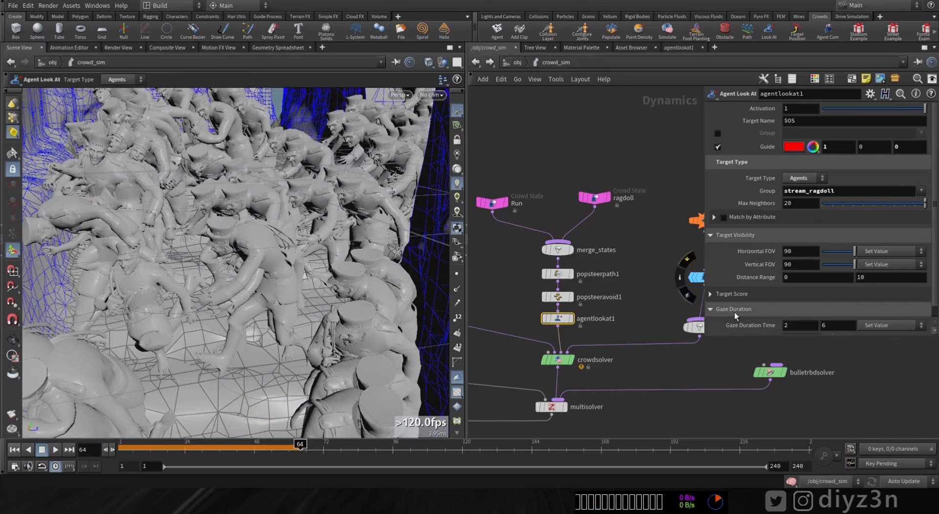
left_click(735, 309)
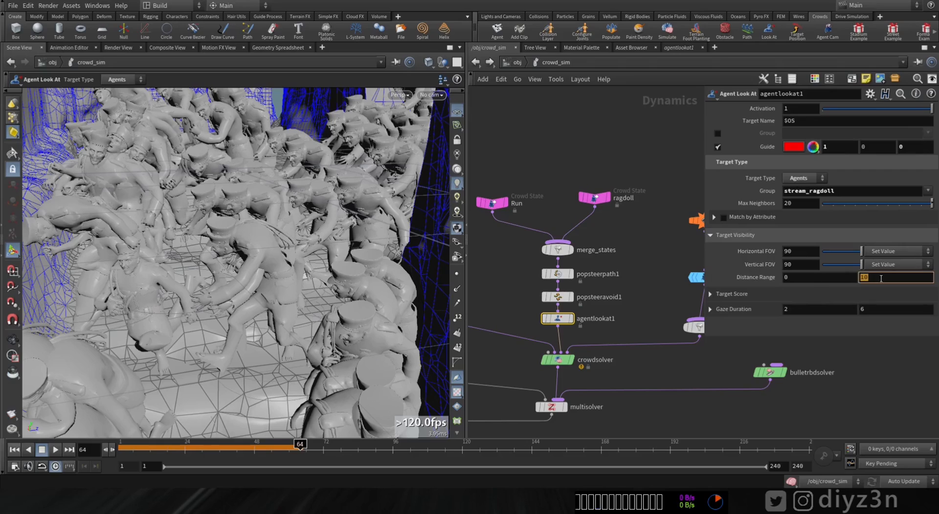
left_click(50, 450)
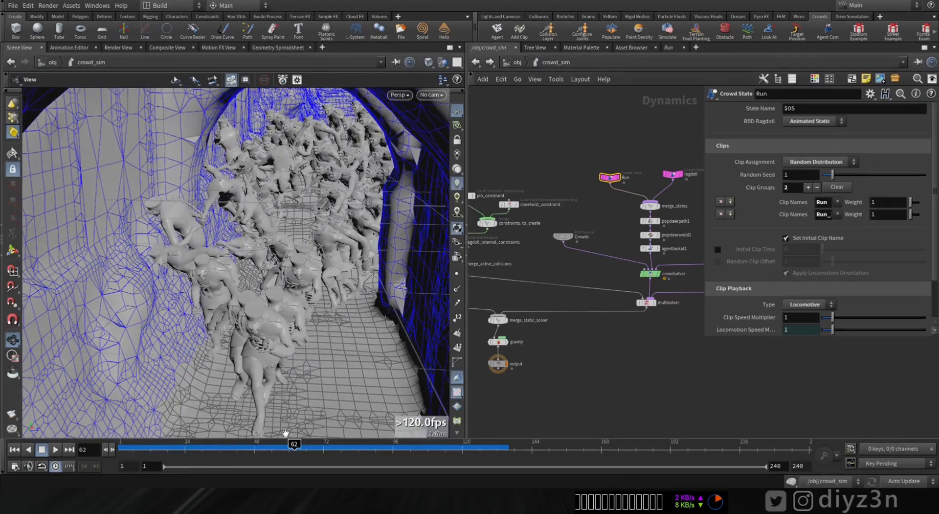
Step: Scrub the simulation through and beyond frame 78 to examine the agents hitting each other, and return to frame 1
mouse_move(293, 449)
left_mouse_down()
mouse_move(277, 453)
mouse_move(340, 454)
left_mouse_up()
left_click_drag(230, 254, 258, 237)
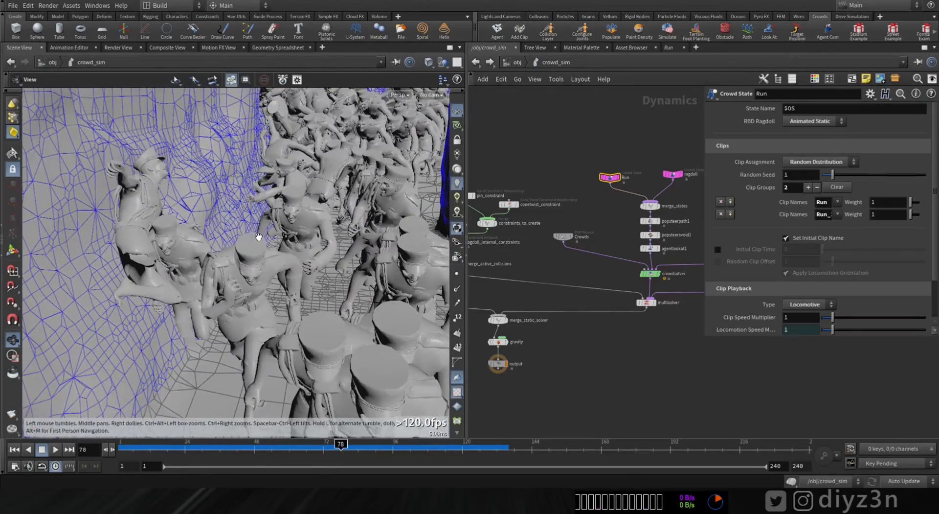
mouse_move(339, 452)
left_mouse_down()
mouse_move(322, 452)
mouse_move(346, 452)
left_mouse_up()
left_click_drag(326, 218, 260, 261)
left_click_drag(346, 447, 395, 447)
left_click_drag(299, 275, 203, 289)
left_click(14, 449)
left_click_drag(390, 228, 362, 208)
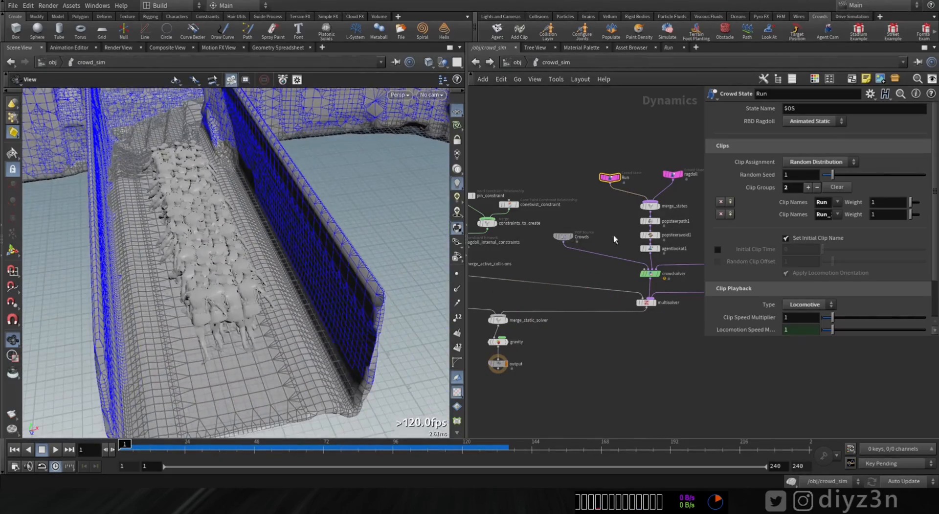
Step: Duplicate crowdtrigger1 and crowdtransition1, and connect the copied transition to merge_transitions
middle_click_drag(700, 260, 543, 270)
scroll(643, 217, "up", 4)
middle_click_drag(578, 142, 617, 138)
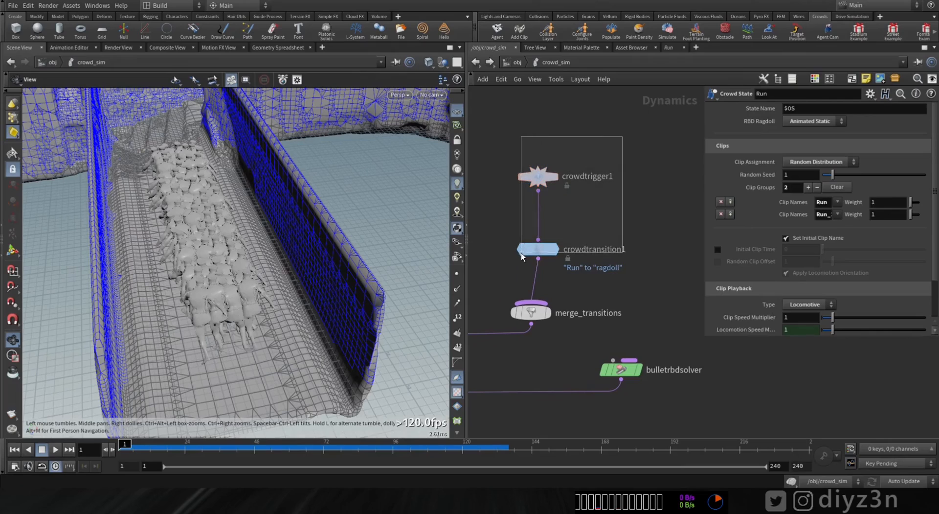
left_click_drag(521, 252, 521, 253)
key("ctrl+c")
key("ctrl+v")
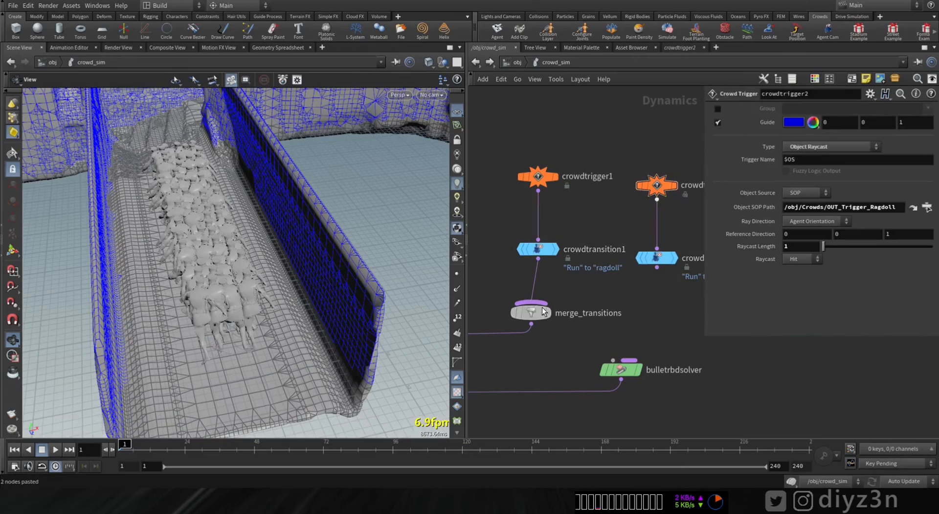
left_click_drag(542, 304, 657, 268)
Step: Set crowdtrigger2's Type to RBD Impact Data with crowdobject as DOP Impact Objects, test the simulation and rewind it
left_click(656, 260)
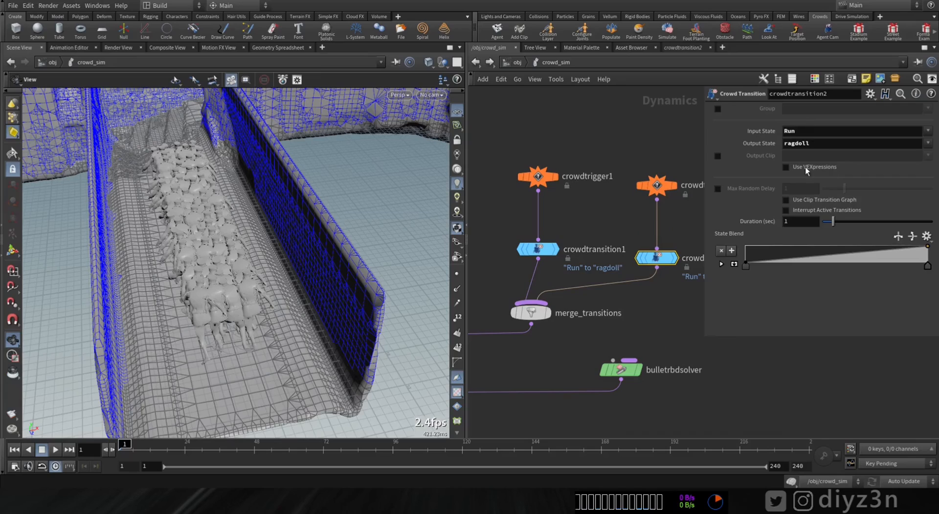
left_click(657, 185)
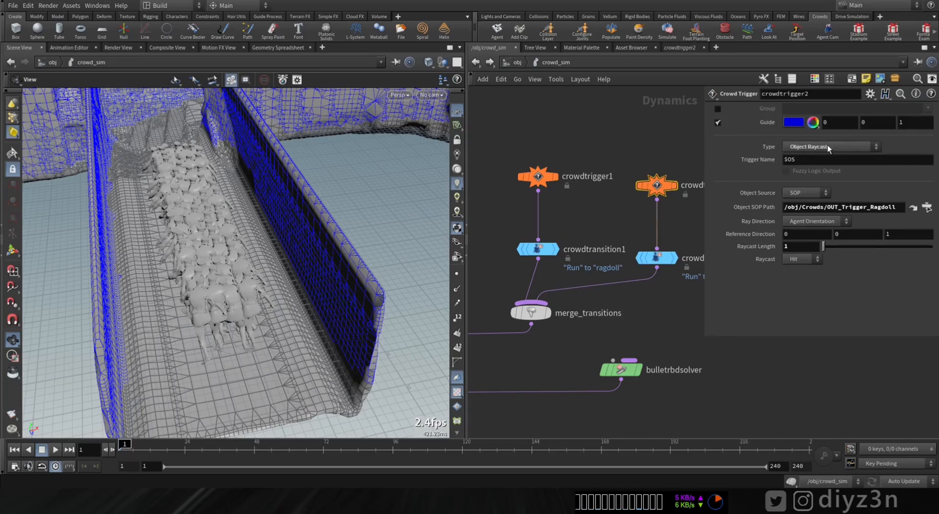
left_click(828, 147)
left_click(812, 293)
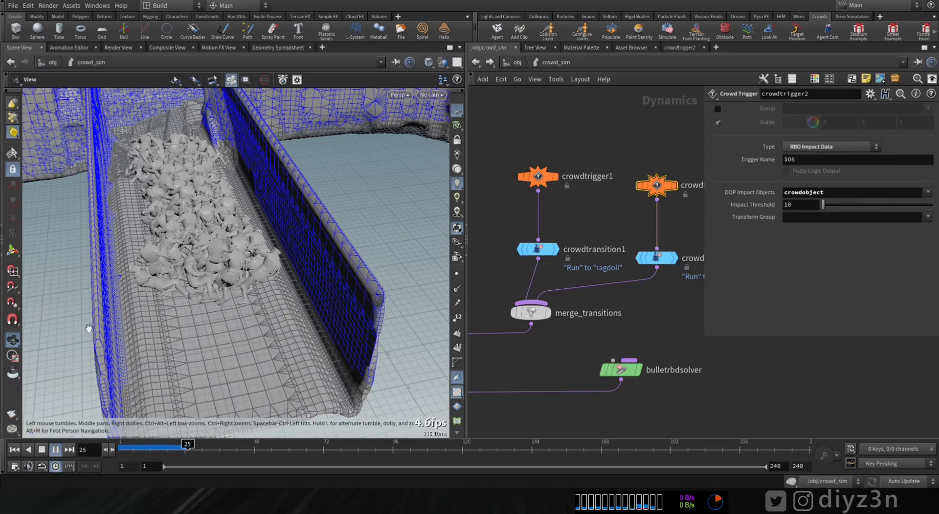
left_click(41, 449)
left_click(15, 449)
Step: Try Object Distance (pointcloud) on crowdtrigger2 and switch its Type to Object Distance (position)
middle_click_drag(525, 224, 727, 223)
left_click(480, 153)
middle_click_drag(648, 185, 426, 176)
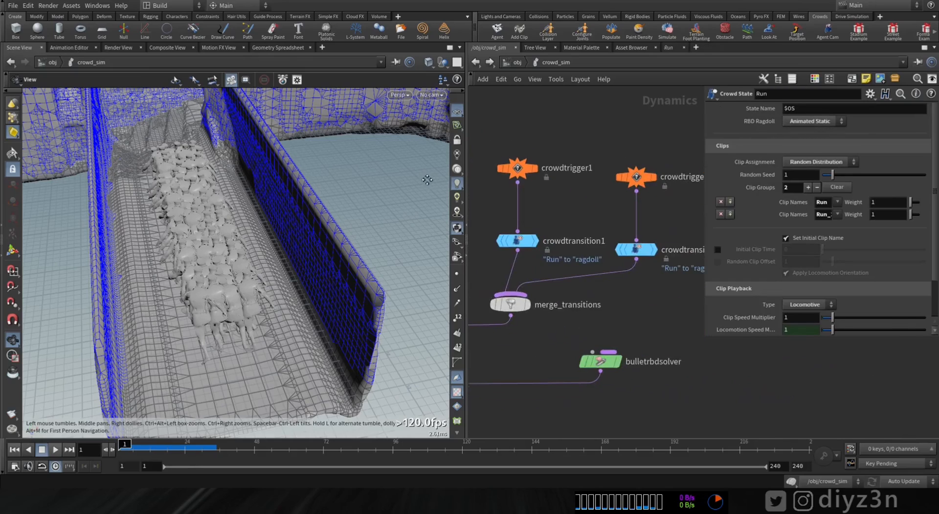
middle_click_drag(601, 193, 565, 181)
left_click(599, 172)
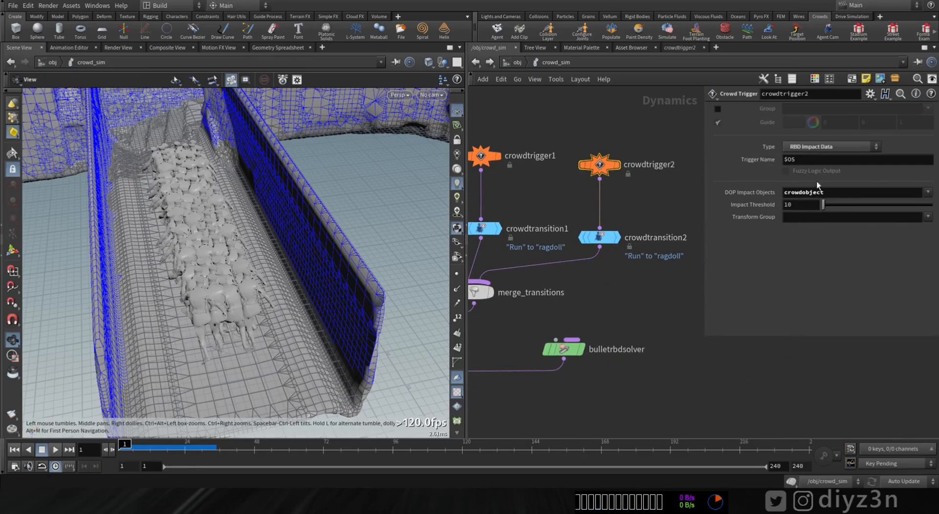
left_click(822, 148)
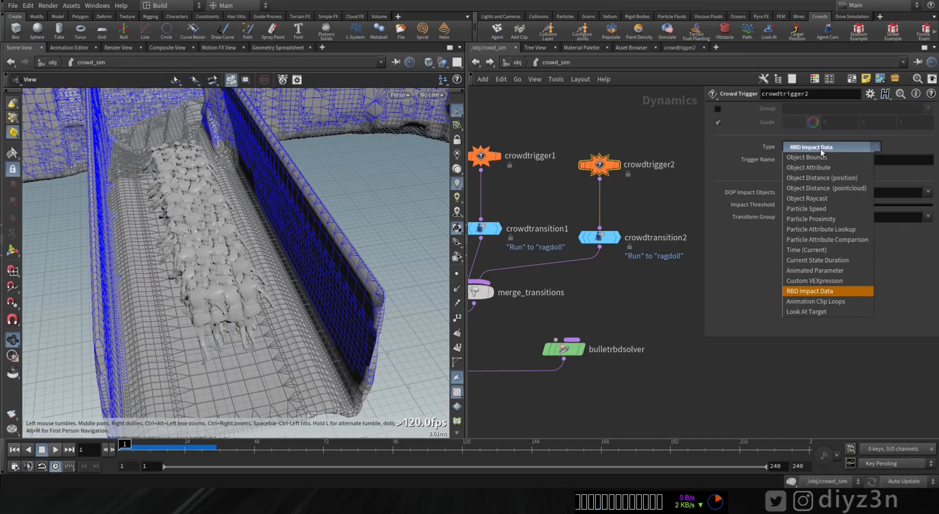
left_click(822, 188)
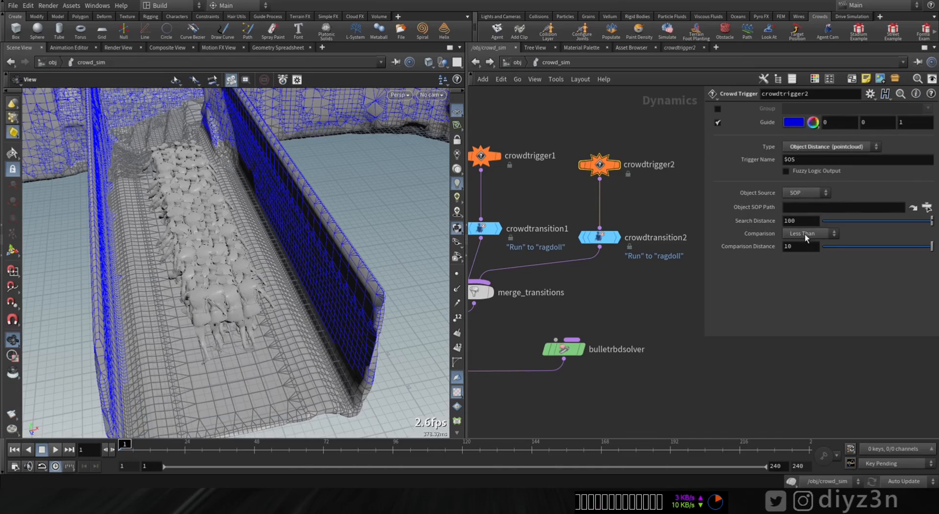
left_click(817, 147)
left_click(827, 157)
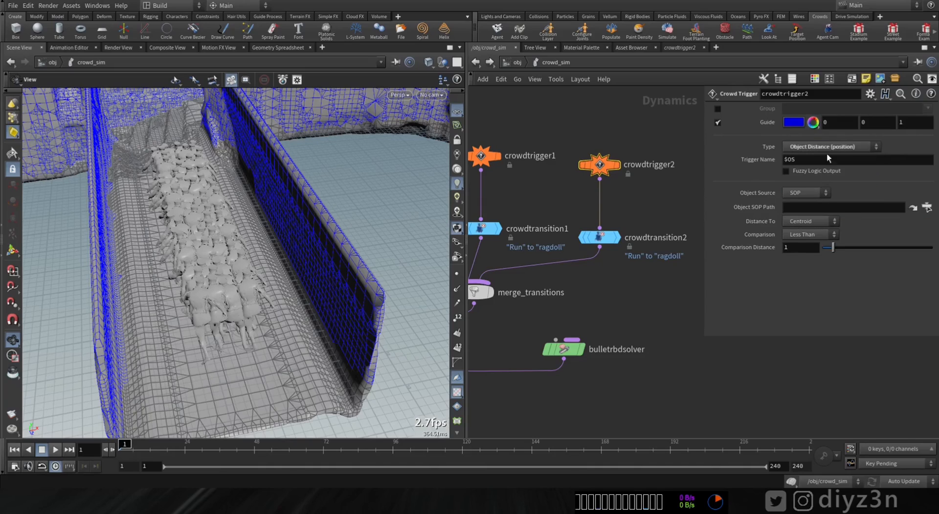
left_click(812, 221)
Step: Go into the Crowds geometry network, display crowd_sim_import and advance the simulation to frame 6
left_click(518, 63)
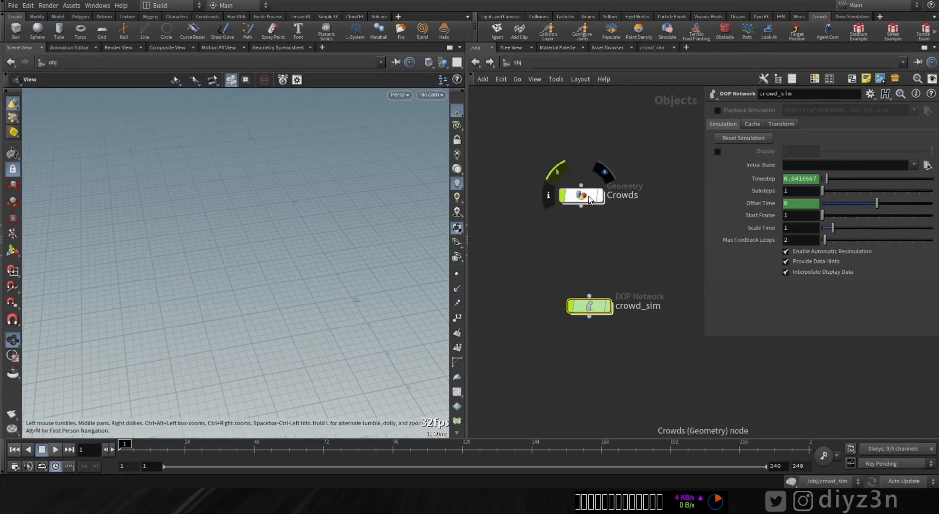
double_click(585, 194)
middle_click_drag(702, 327, 592, 327)
scroll(595, 324, "up", 3)
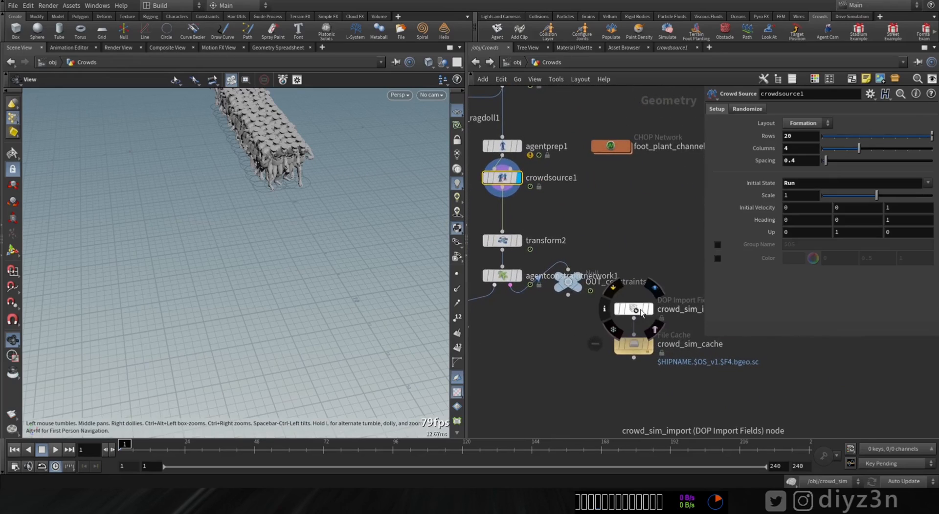
left_click(638, 309)
left_click(649, 308)
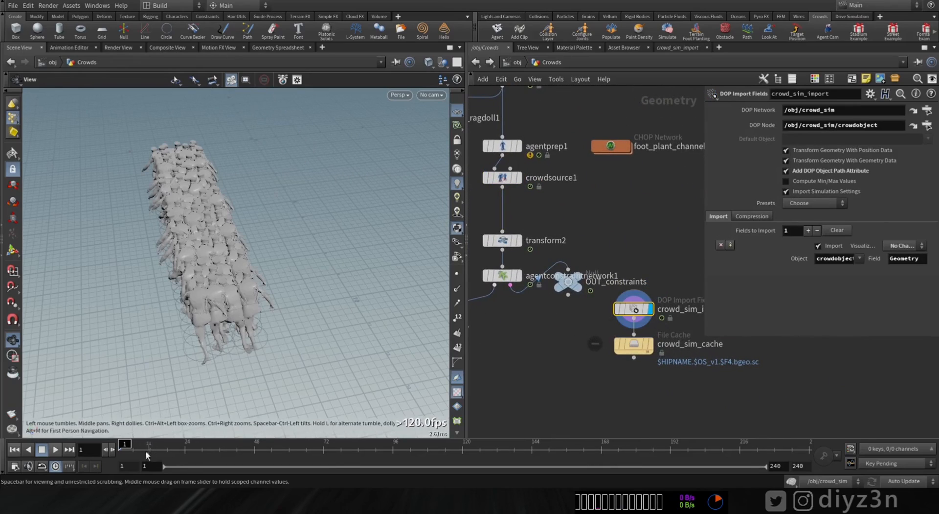
mouse_move(126, 443)
left_mouse_down()
mouse_move(205, 443)
mouse_move(133, 443)
left_mouse_up()
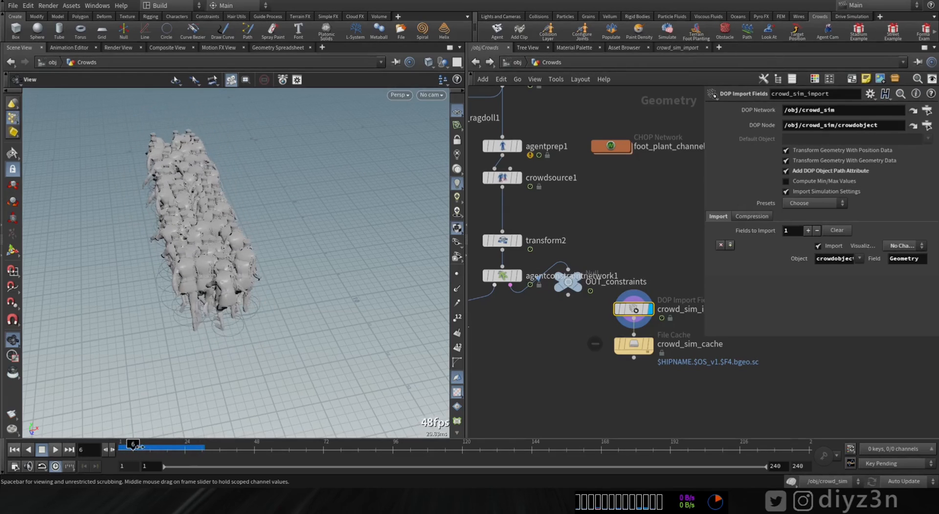
Step: Open an enlarged geometry spreadsheet for crowd_sim_import, filter its attributes by "active" and view the last agents
right_click(638, 309)
left_click(675, 342)
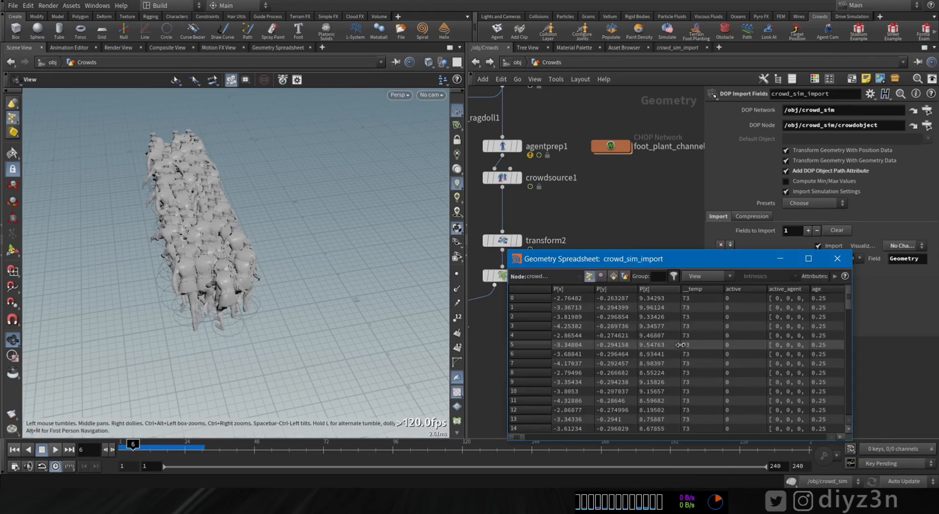
left_click_drag(578, 307, 841, 430)
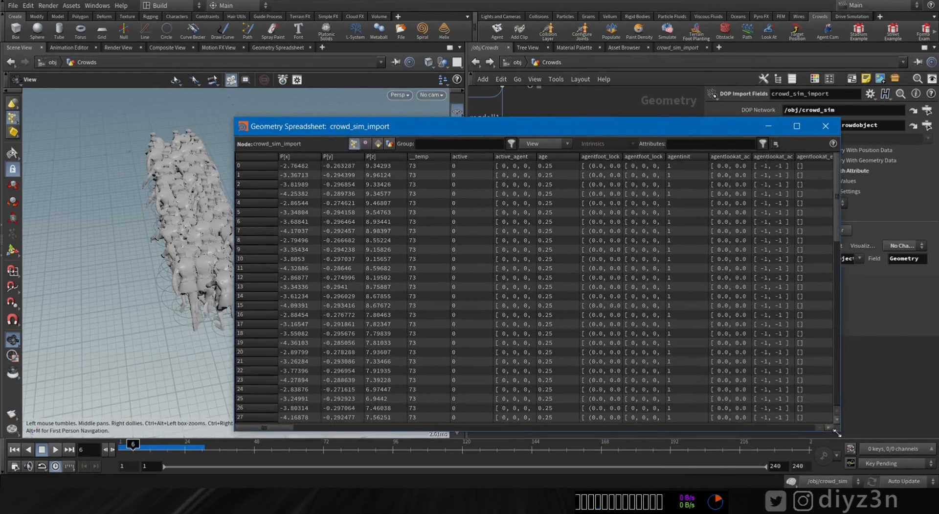
left_click(683, 144)
type("active")
key("Return")
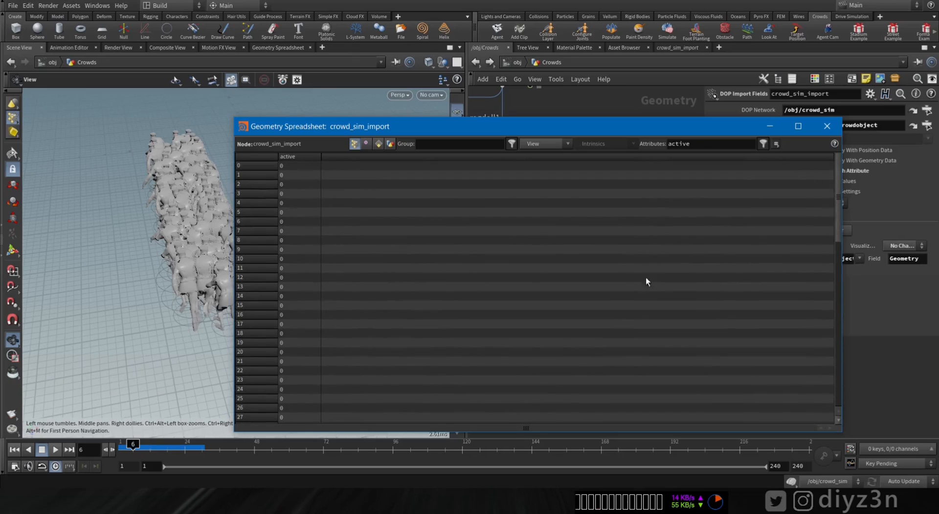
left_click_drag(838, 213, 834, 421)
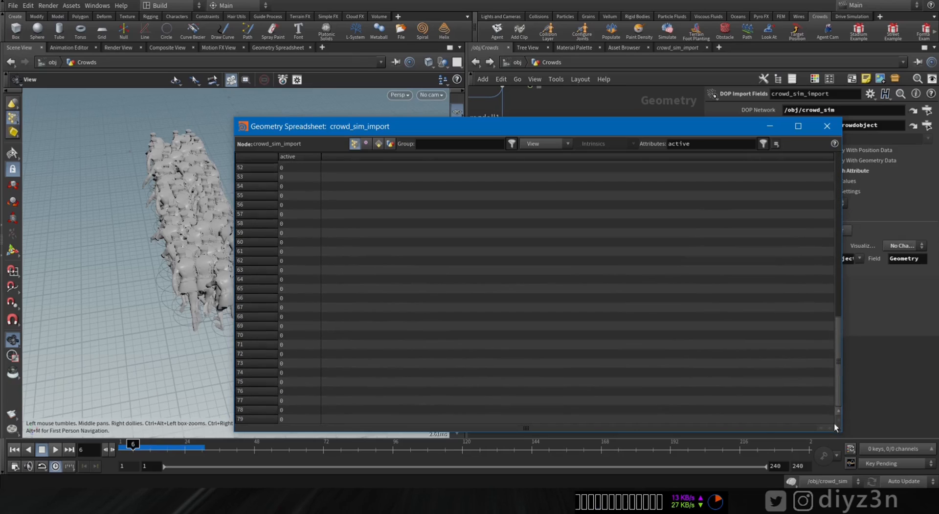
Step: Play the simulation beyond frame 53 and compare the agents' active values with the ragdolling crowd
left_click(52, 450)
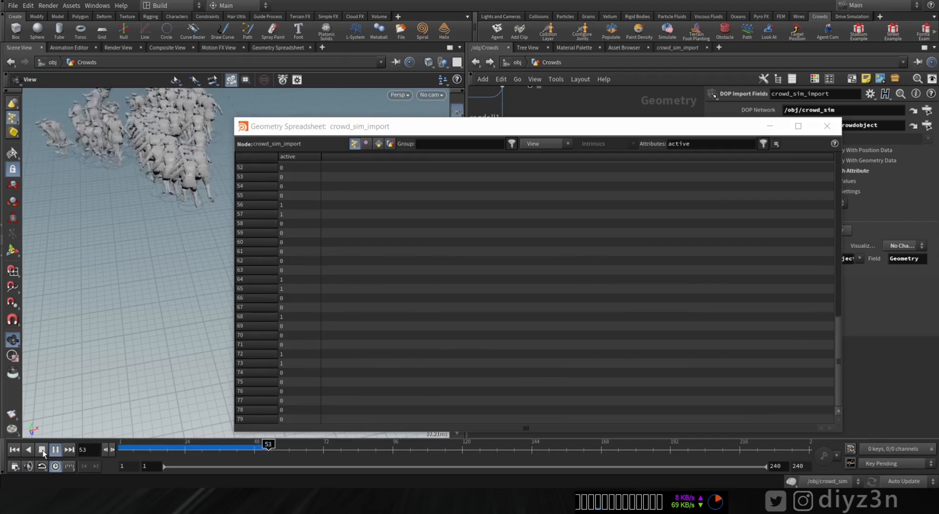
left_click(42, 450)
middle_click_drag(100, 128, 115, 164)
right_click_drag(115, 164, 372, 190)
left_click(280, 205)
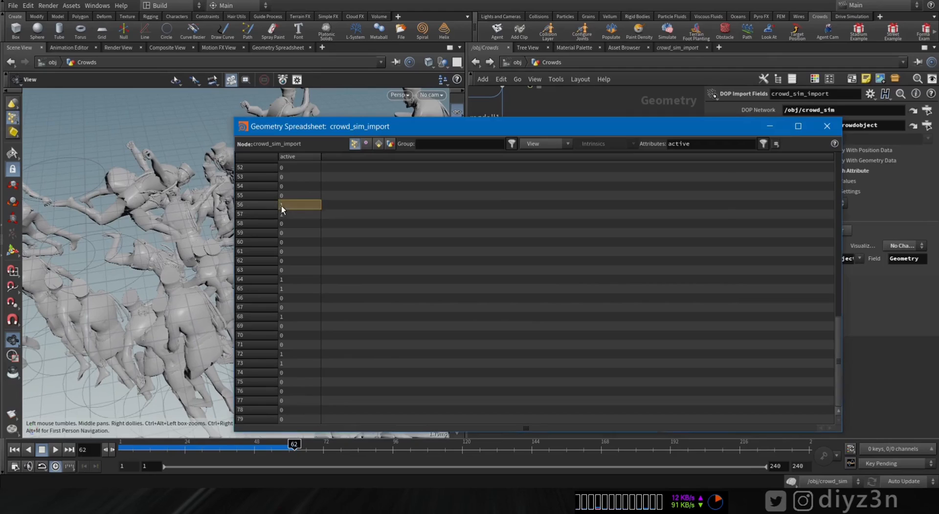
Step: Close the geometry spreadsheet, branch a Delete node off crowd_sim_import and display it
left_click(284, 288)
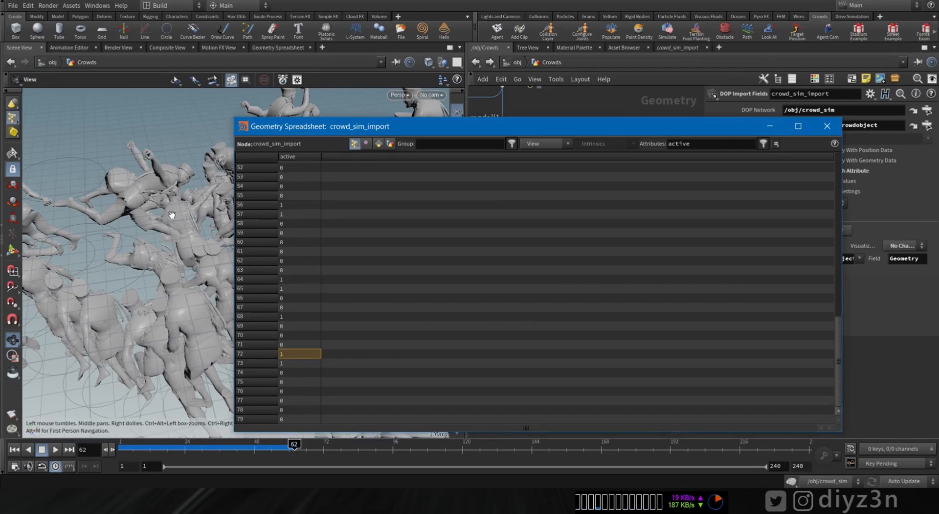
left_click(827, 126)
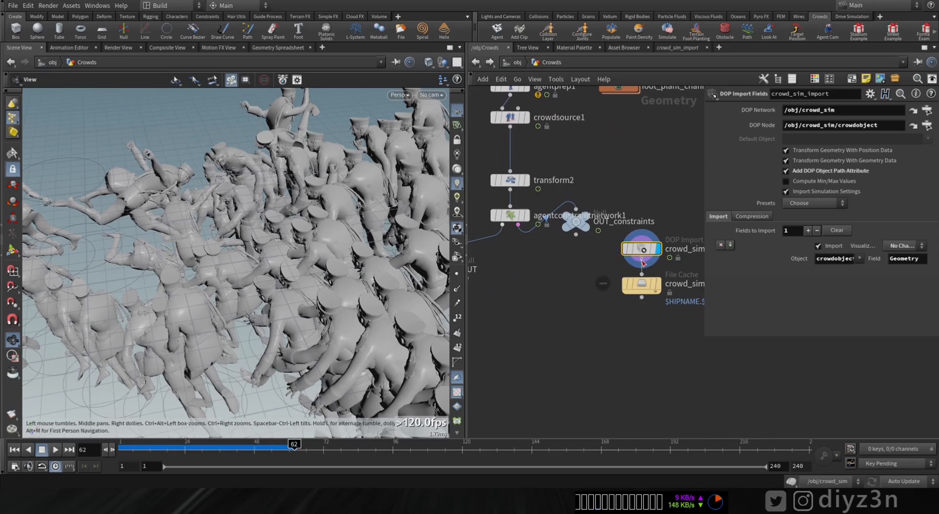
left_click_drag(642, 271, 535, 293)
left_click(611, 104)
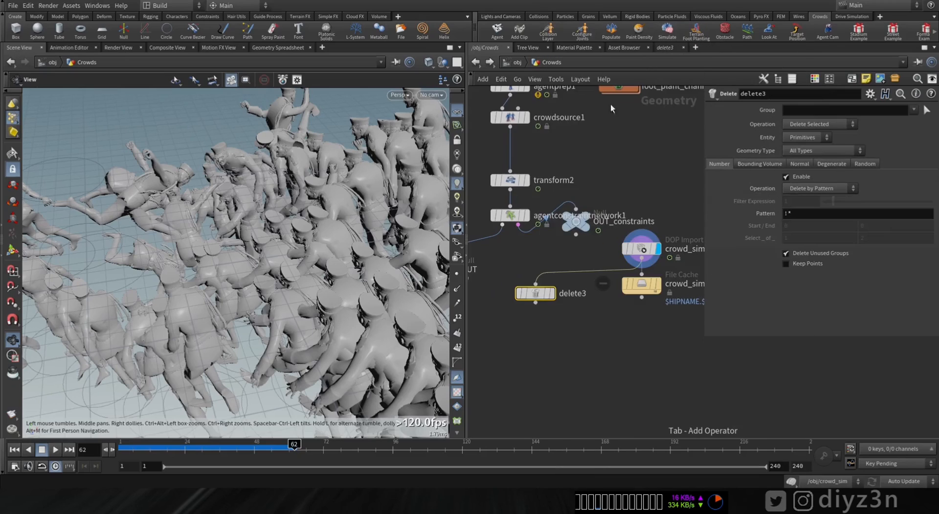
left_click(552, 293)
left_click(819, 188)
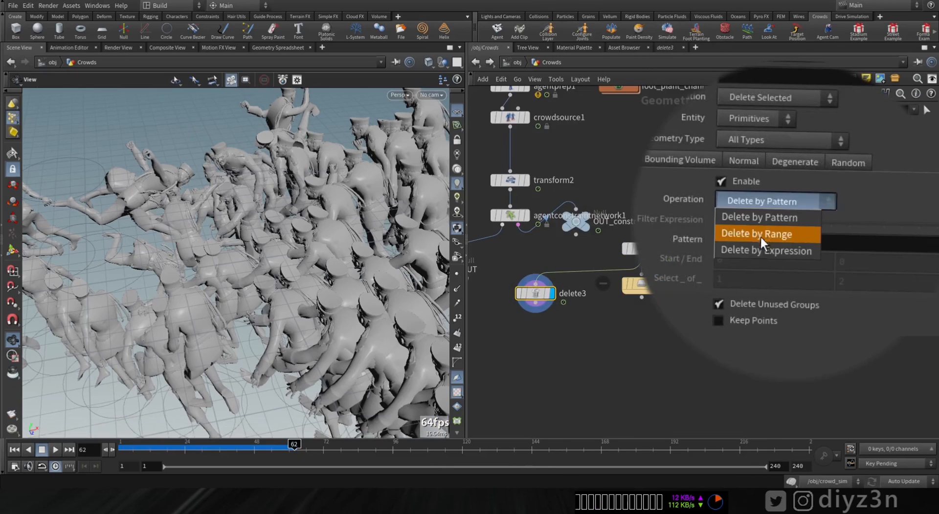
left_click(762, 250)
type("@")
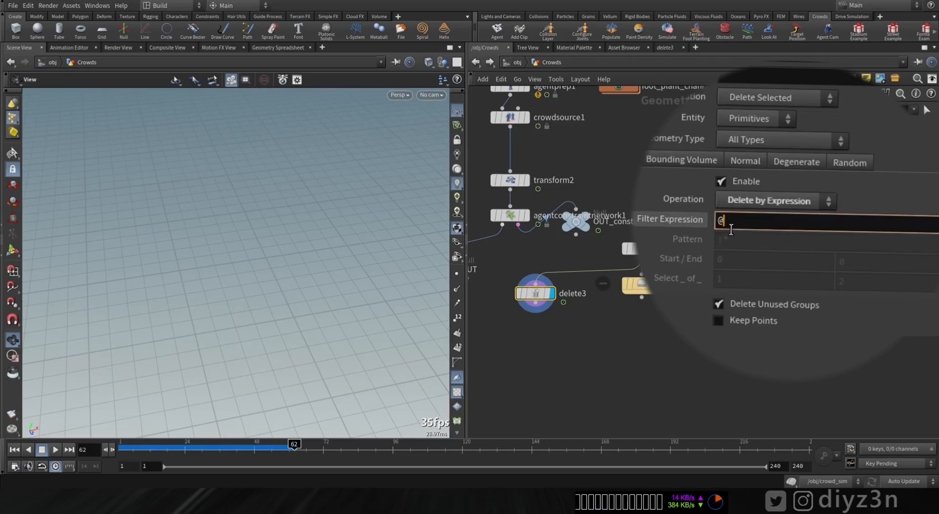
type("active==1")
key("Return")
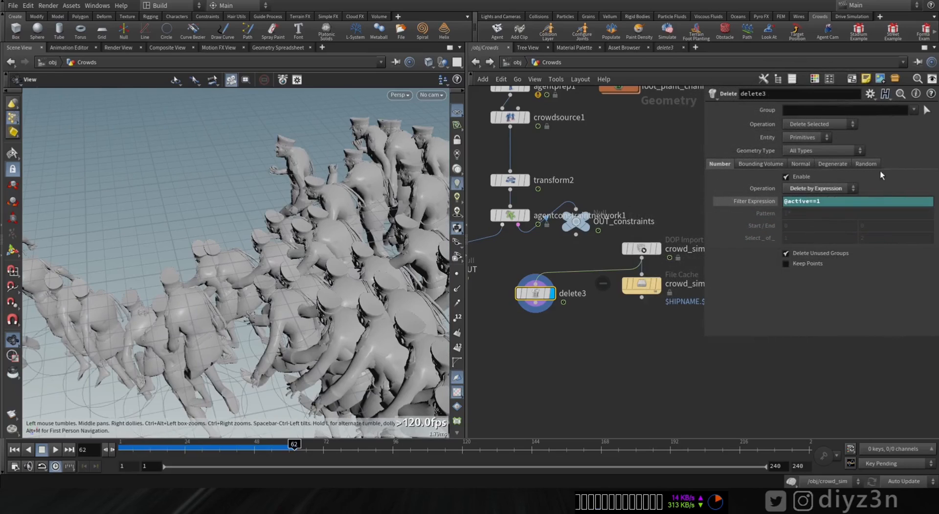
left_click(821, 142)
left_click_drag(294, 444, 248, 450)
left_click(54, 449)
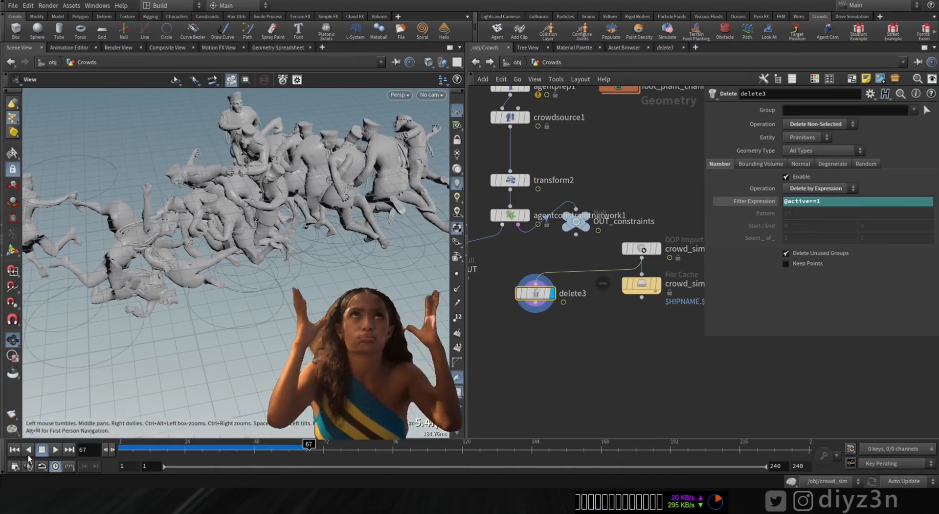
Step: Add a Null below delete3 and name it OUT_Ragdoll_ative
key("Tab")
type("nu")
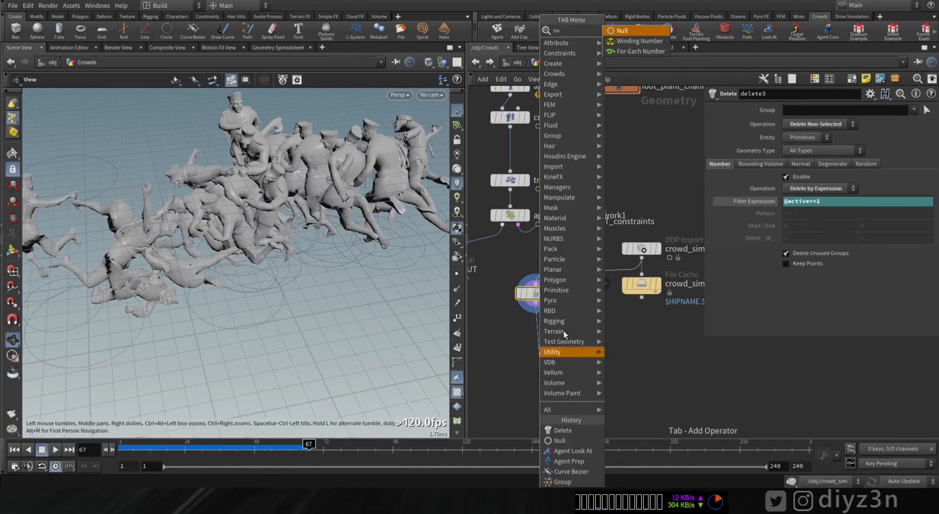
left_click(639, 30)
left_click(562, 362)
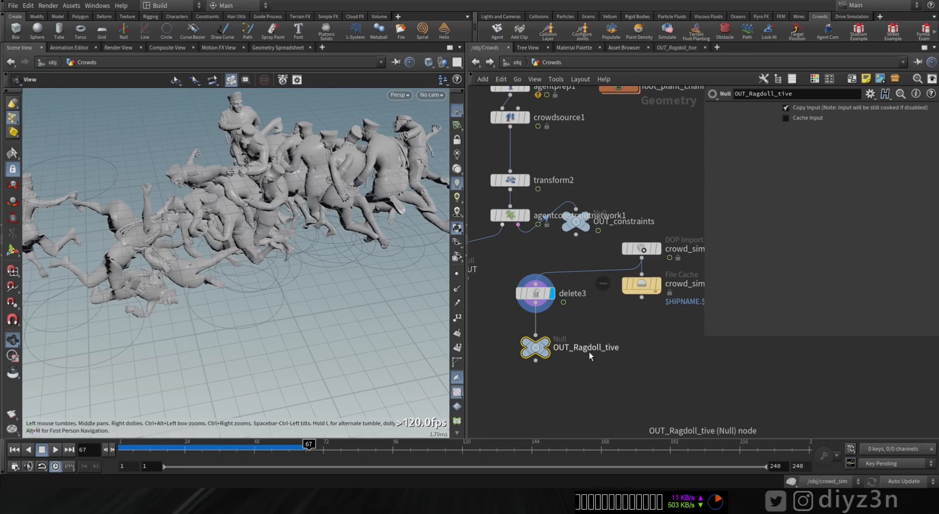
double_click(587, 348)
left_click(590, 348)
type("a")
key("Return")
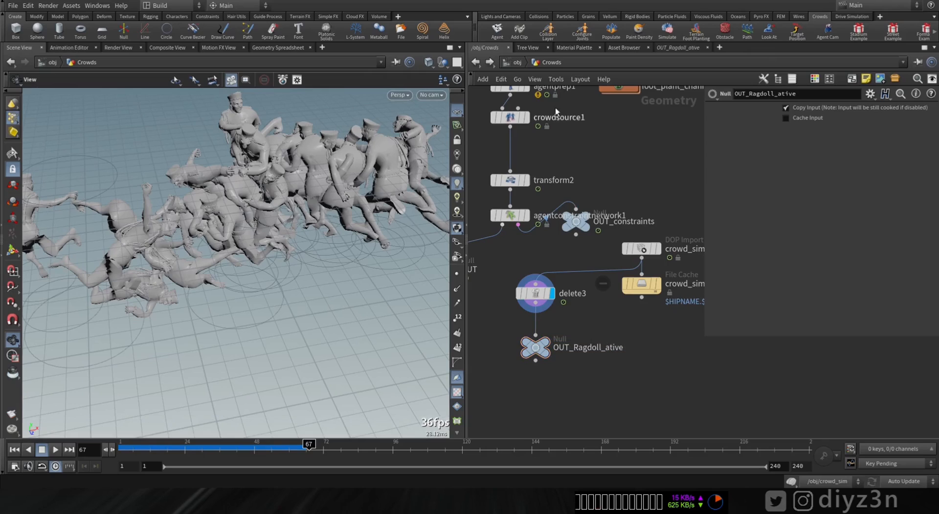
Step: Return to the crowd_sim network and set crowdtrigger2's Object SOP Path to /obj/Crowds/OUT_Ragdoll_ative
left_click(517, 63)
double_click(595, 312)
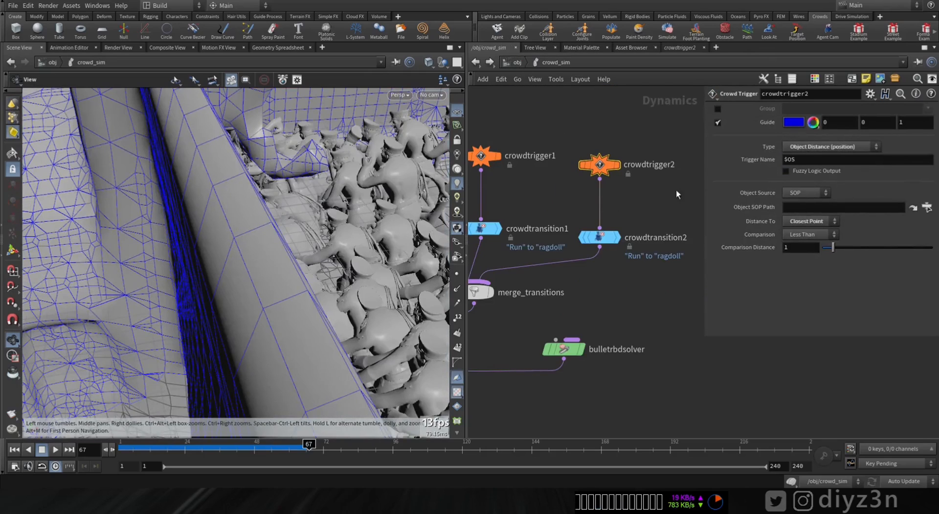
left_click(926, 208)
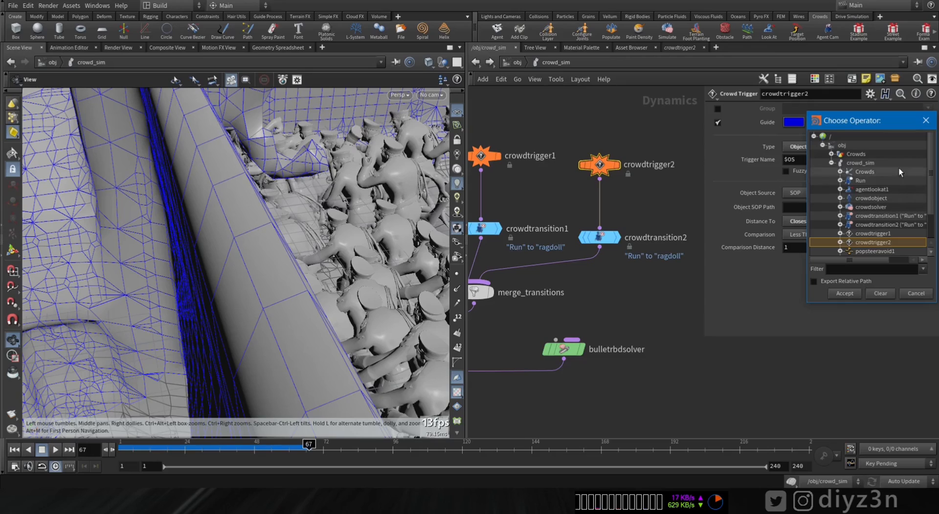
left_click(831, 162)
left_click(831, 154)
double_click(881, 198)
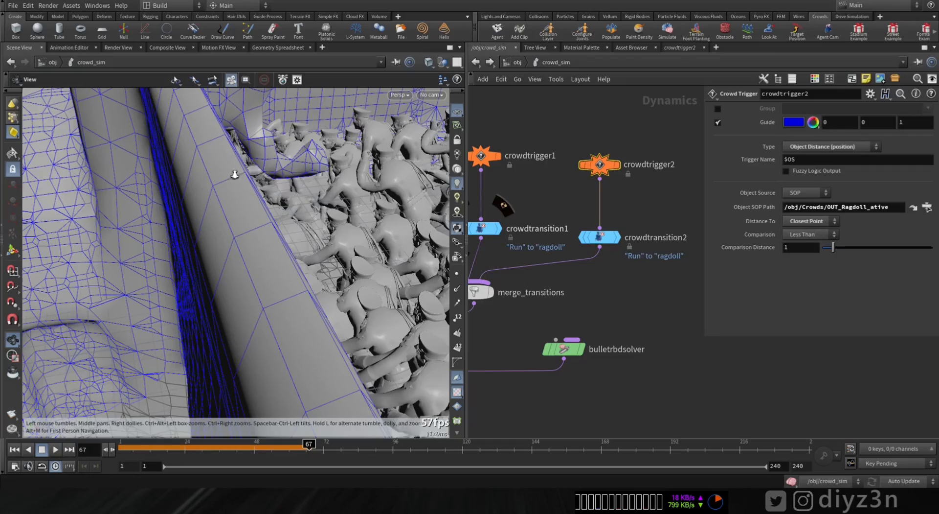
Step: Play the simulation from the first frame to about frame 77 and watch the crowd in the tunnel
right_click_drag(235, 174, 225, 210)
left_click_drag(225, 209, 390, 205)
right_click_drag(218, 232, 245, 244)
middle_click_drag(245, 244, 255, 232)
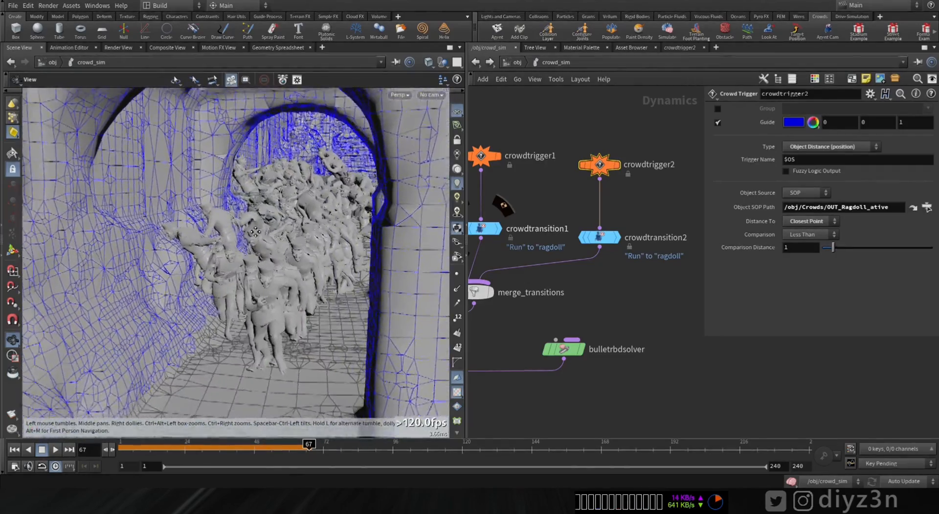
left_click(15, 449)
left_click(52, 452)
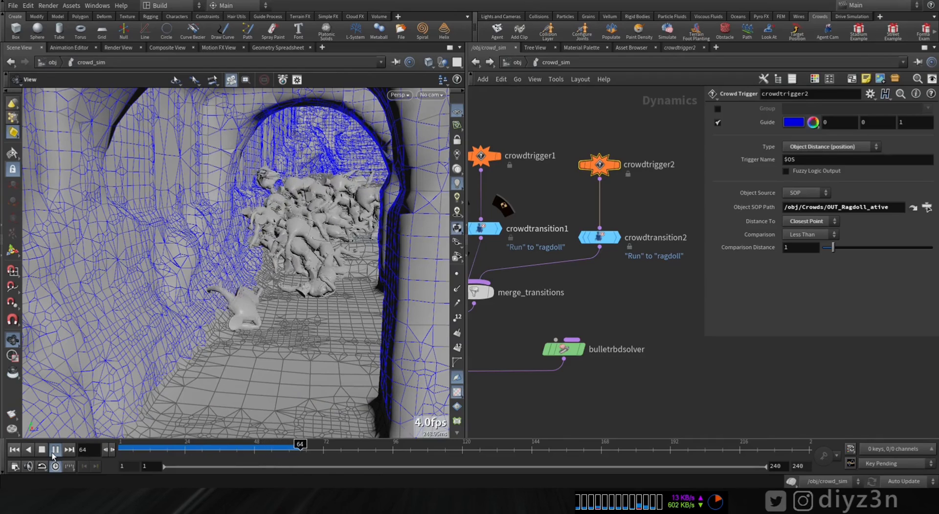
left_click(42, 449)
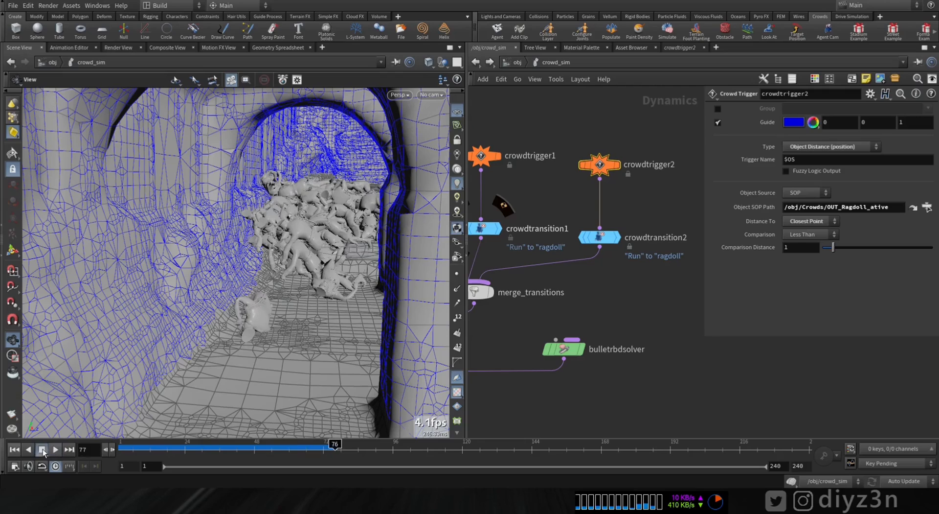
Step: Set crowdtrigger2's Comparison Distance to .3 and play the simulation from frame 1 to about frame 98
left_click(13, 449)
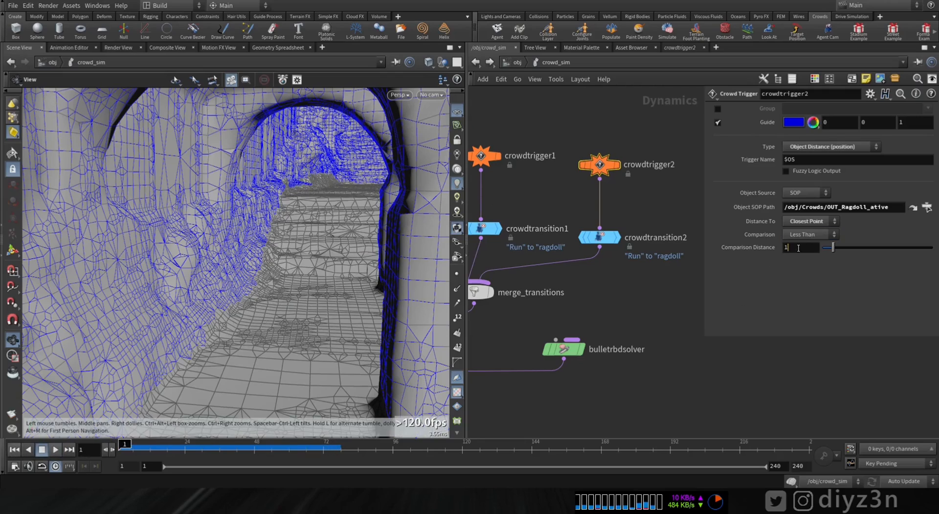
key("Return")
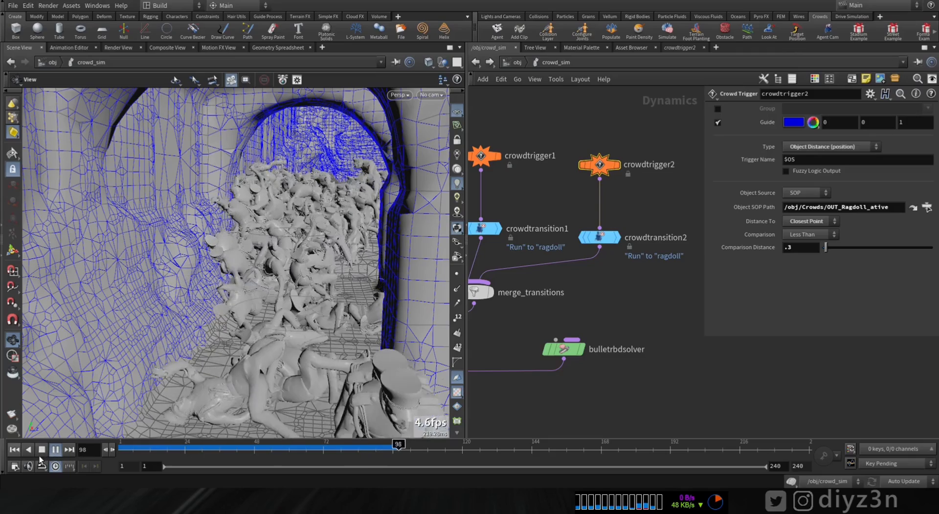
left_click(42, 451)
Step: Scrub between frames 64 and 72 and examine closely how the running agents turn into ragdolls
left_click_drag(337, 450, 322, 449)
scroll(287, 192, "up", 4)
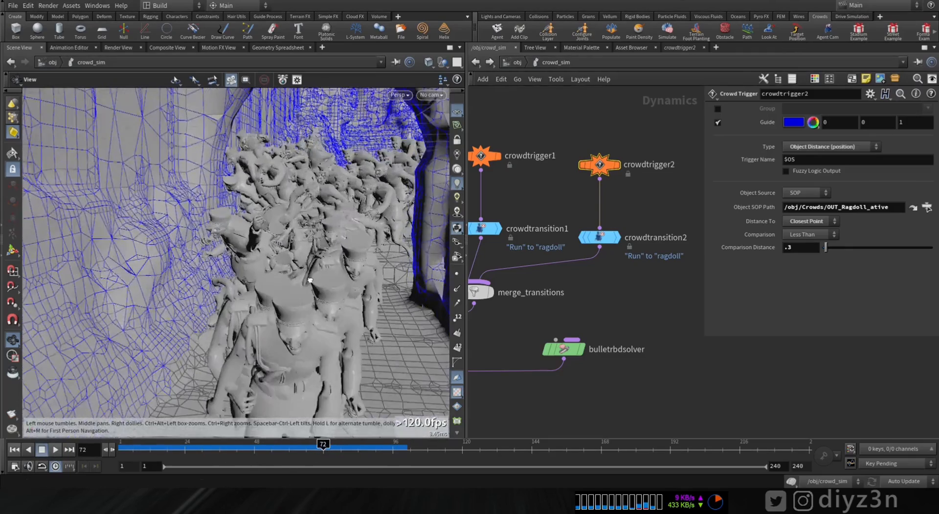
left_click_drag(196, 211, 213, 259)
left_click_drag(320, 449, 300, 450)
right_click_drag(256, 184, 444, 208)
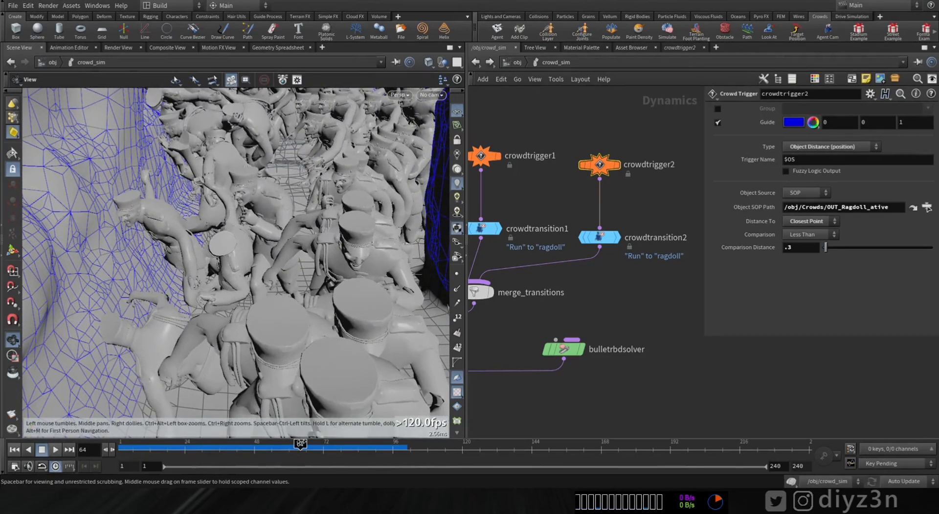
left_click_drag(300, 443, 319, 449)
left_click_drag(274, 265, 234, 288)
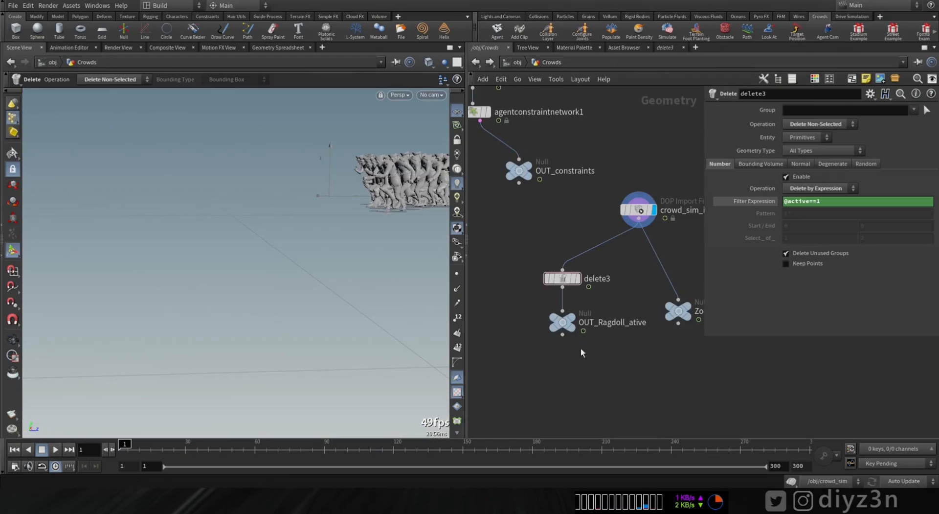
Step: Cut delete3 and OUT_Ragdoll_ative from the Crowds network and go back into the crowd_sim network
left_click_drag(584, 361, 549, 280)
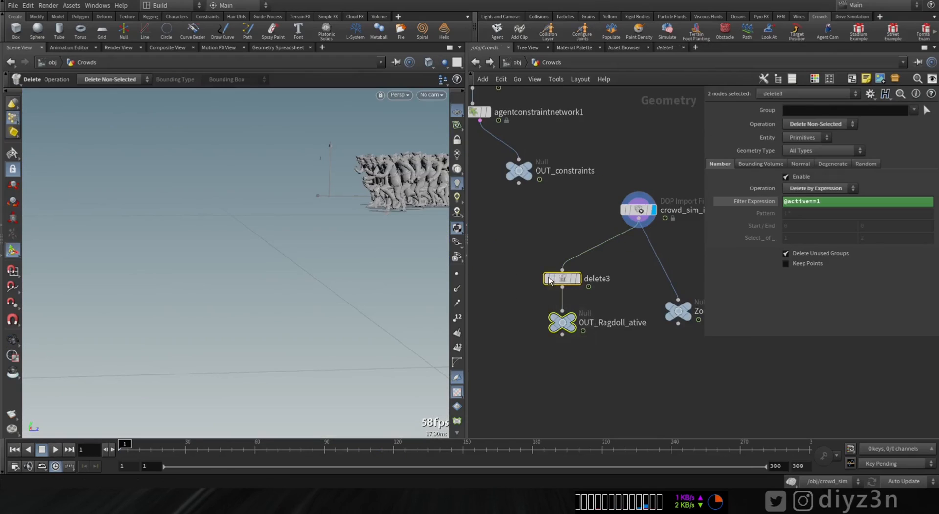
key("Delete")
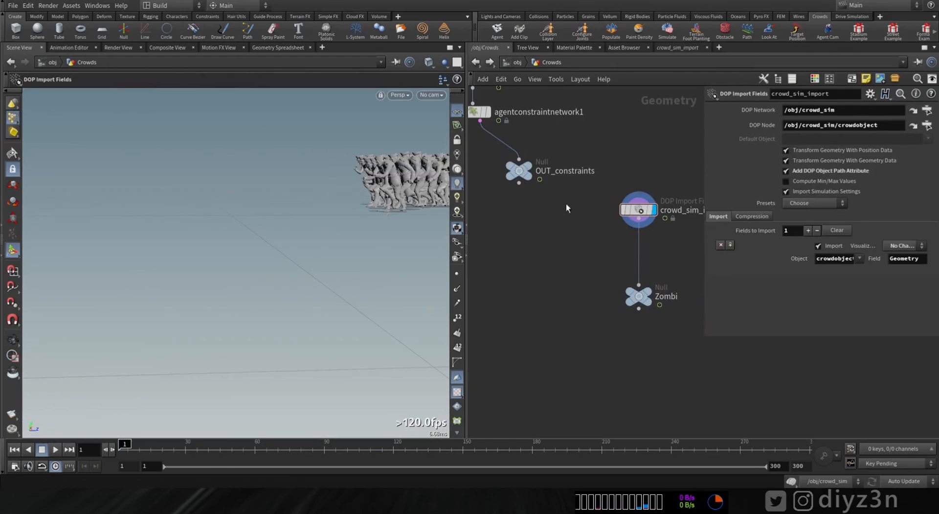
left_click(514, 63)
double_click(567, 311)
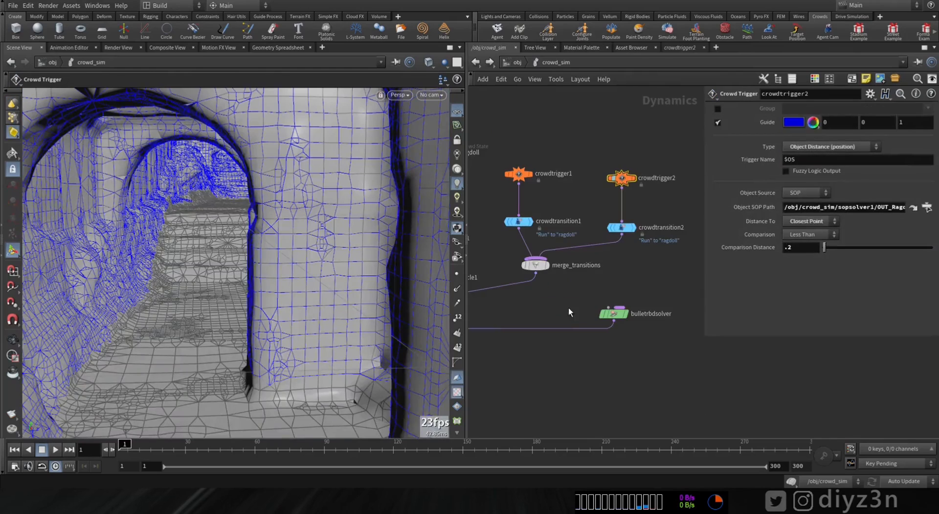
Step: Add a SOP Solver to the crowd_sim network and attach it to the multisolver
key("Tab")
type("s")
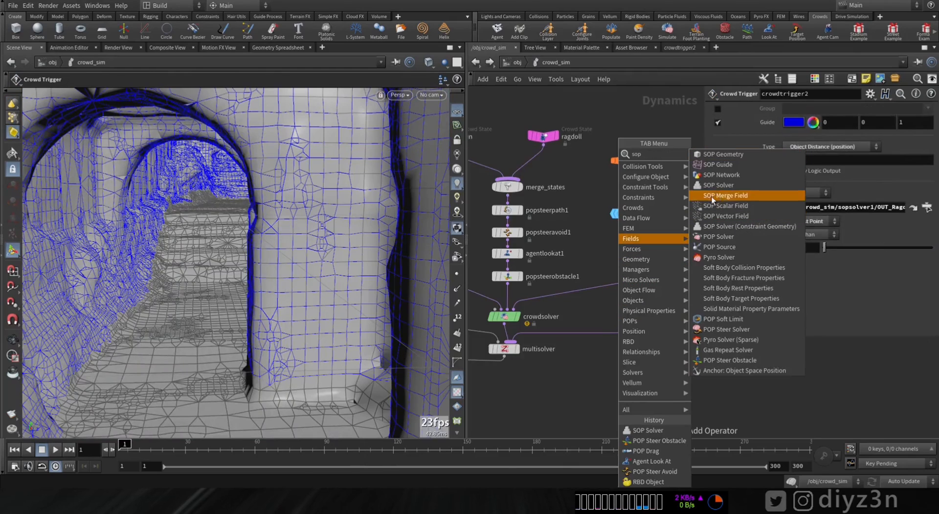
left_click(721, 186)
left_click(636, 294)
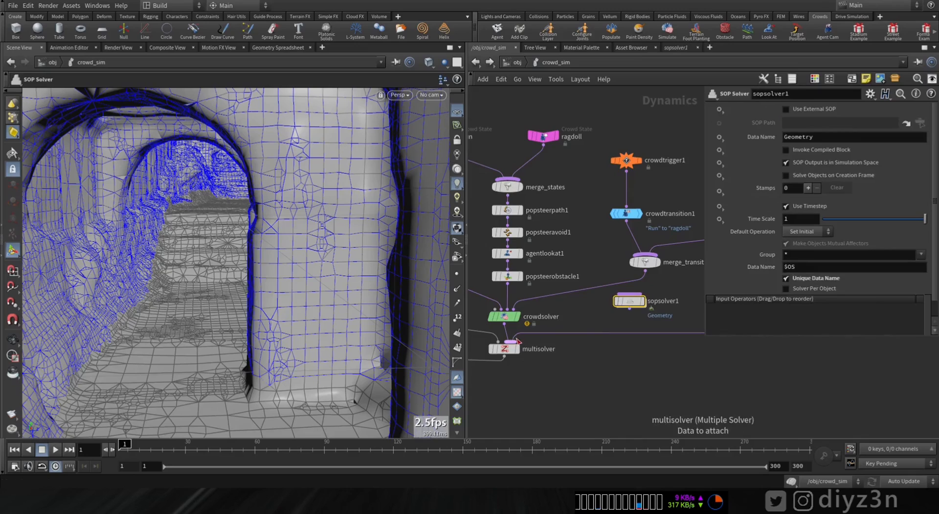
Step: Go inside sopsolver1, play to frame 7 and paste delete3 and OUT_Ragdoll_ative as a branch of dop_geometry
double_click(630, 300)
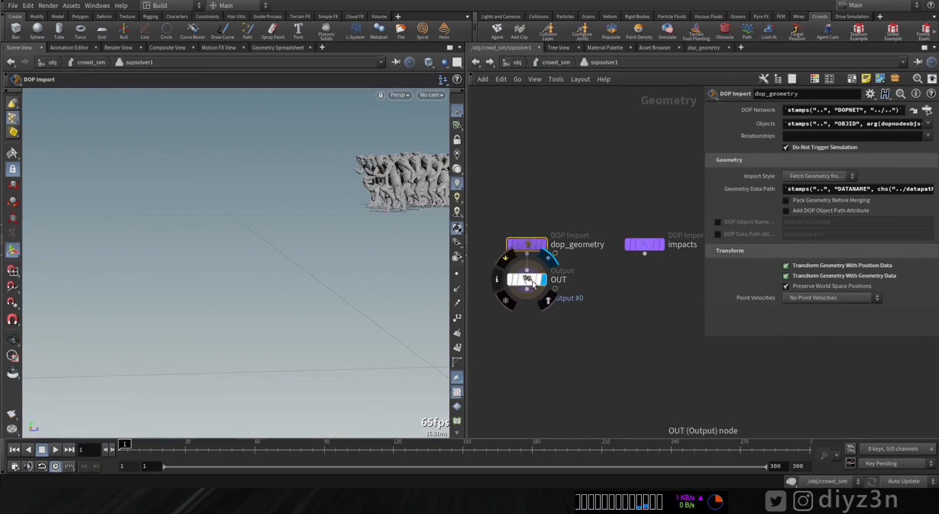
left_click(54, 449)
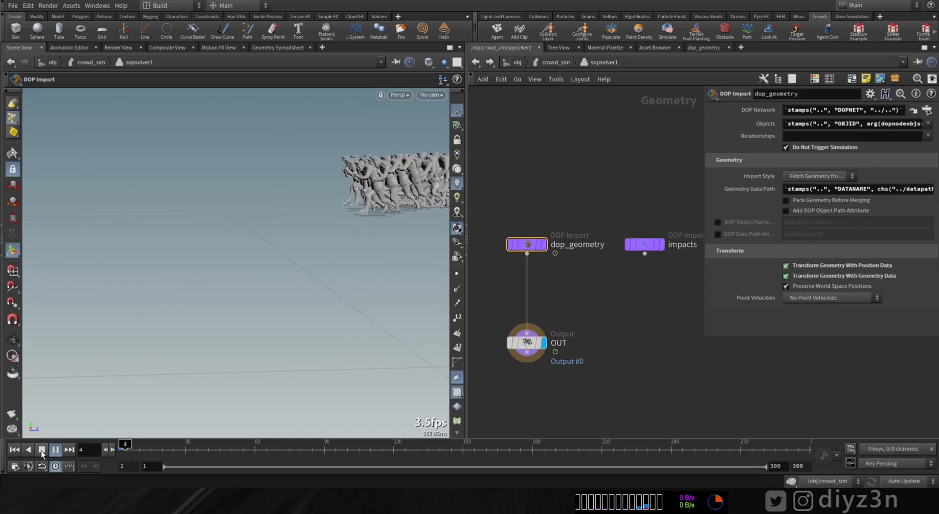
key("ctrl+v")
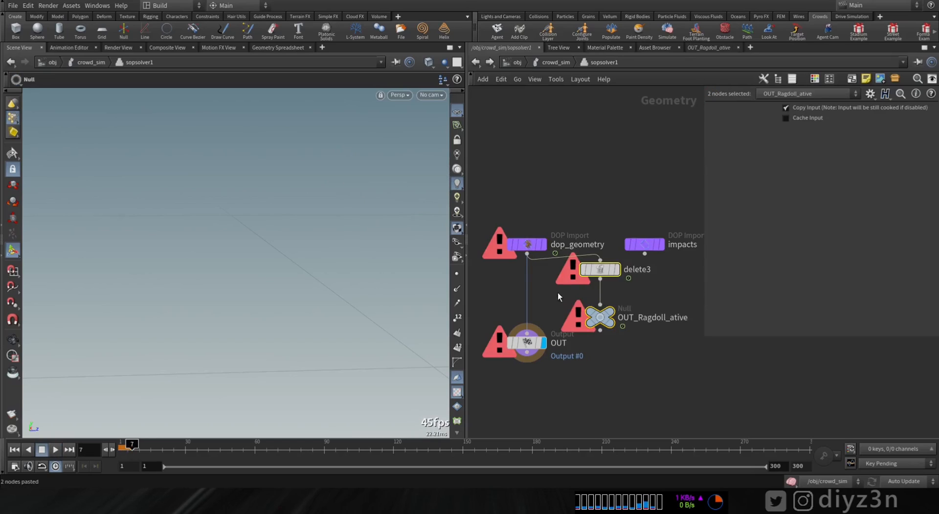
left_click_drag(537, 245, 536, 232)
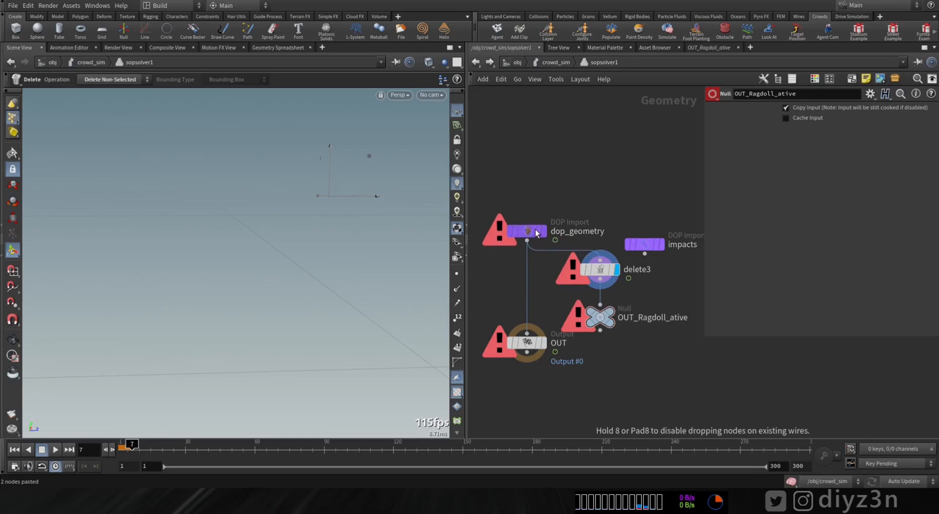
Step: Display OUT at frame 1, and check delete3 and OUT_Ragdoll_ative by displaying each of them
left_click(607, 272)
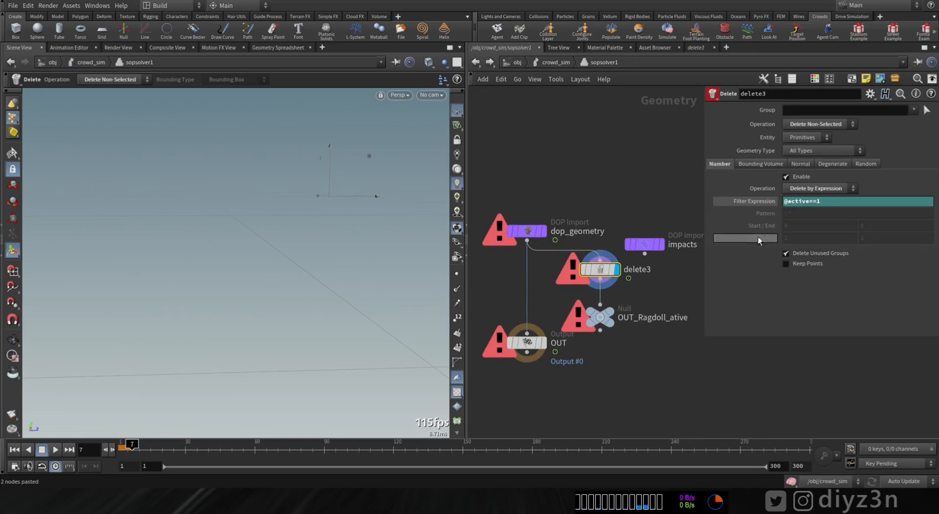
mouse_move(603, 316)
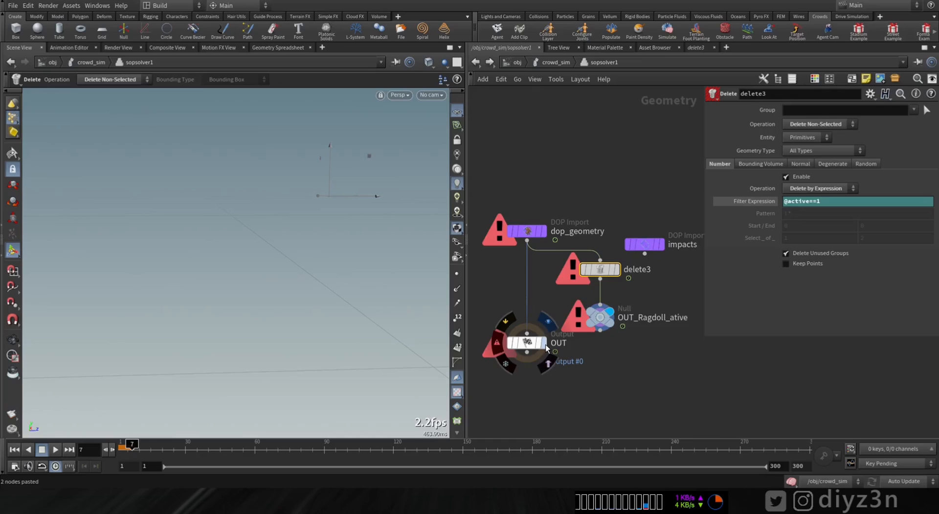
left_click(548, 320)
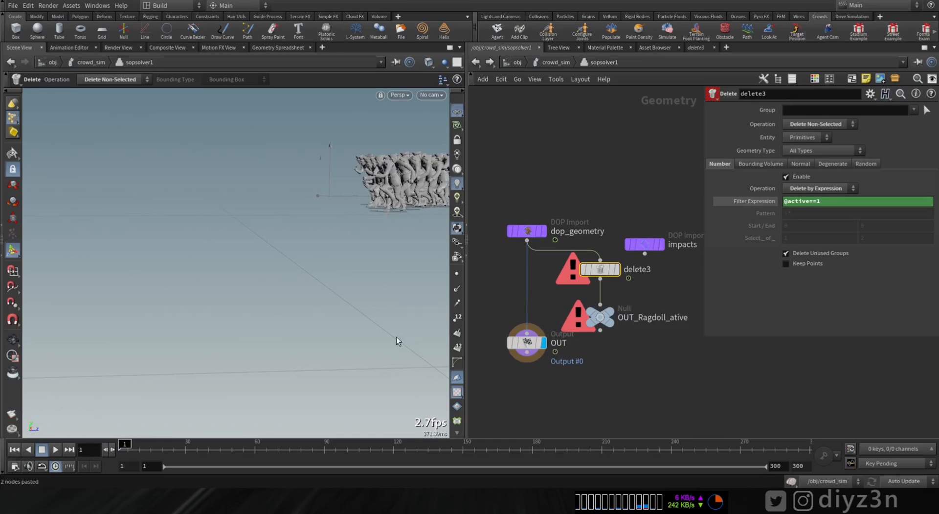
left_click(618, 269)
left_click(612, 316)
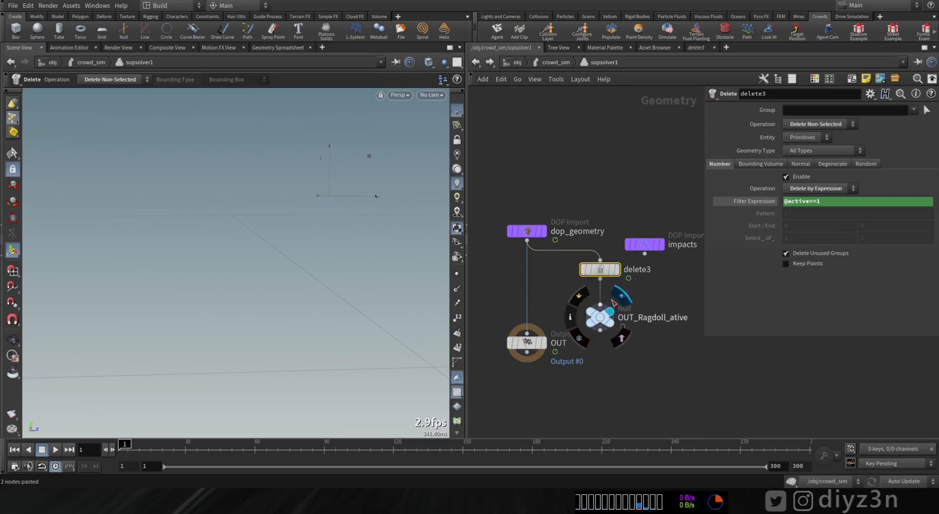
Step: Return to crowd_sim and set crowdtrigger2's Object SOP Path to OUT_Ragdoll_ative inside sopsolver1
left_click(551, 64)
middle_click_drag(673, 190, 551, 208)
left_click_drag(581, 163, 634, 193)
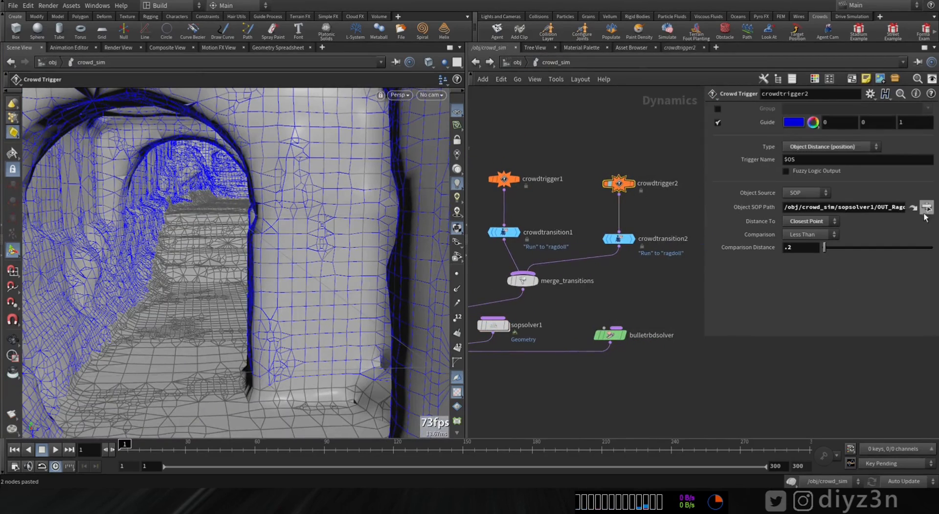
left_click(926, 208)
scroll(925, 225, "up", 5)
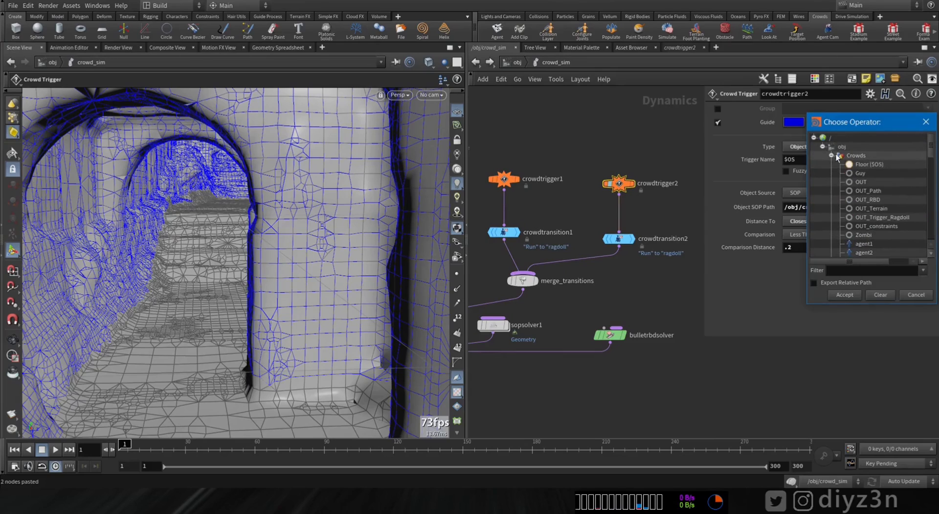
left_click(831, 164)
left_click(831, 165)
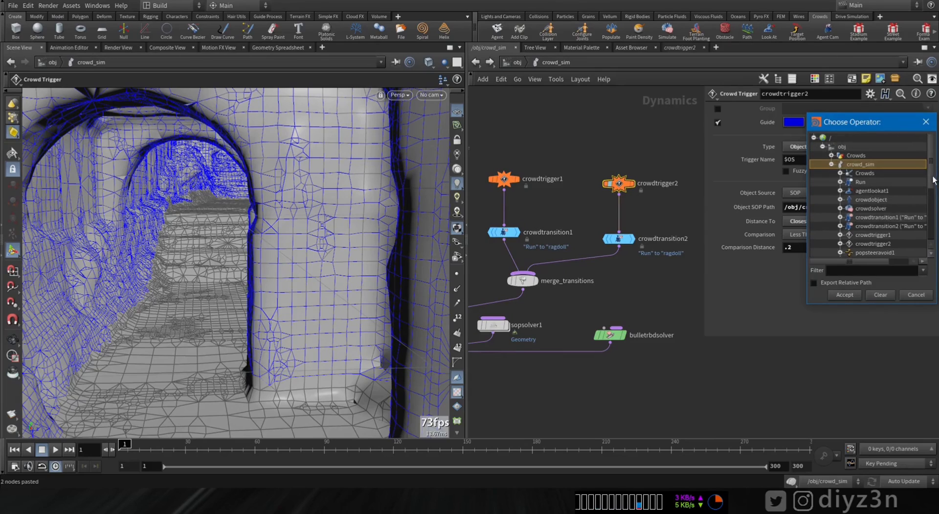
left_click_drag(933, 179, 933, 248)
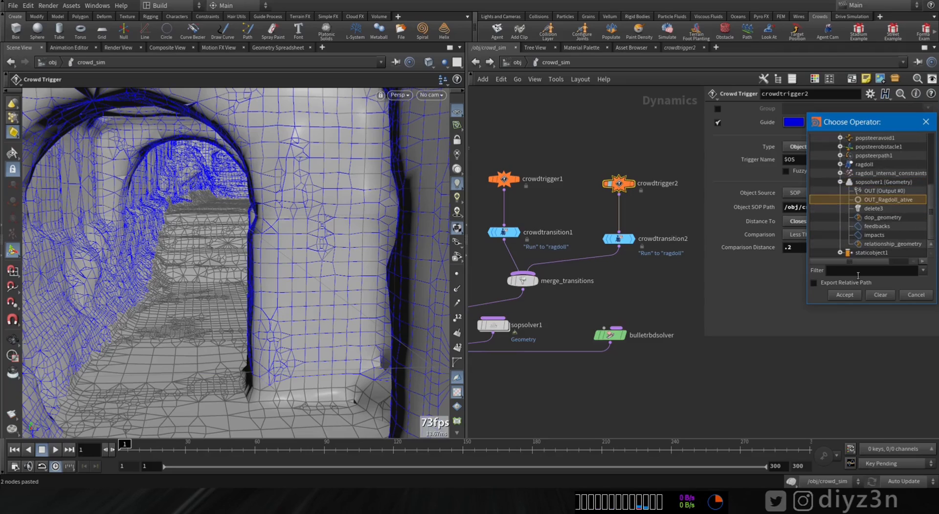
left_click(845, 294)
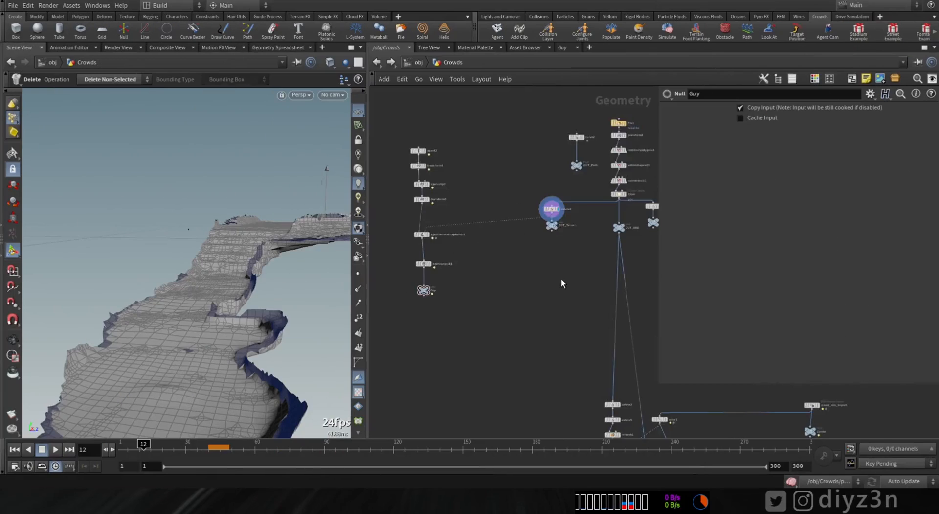
Step: Check the Guy agent chain in Crowds by displaying transform3, agentterrainadaptation1 and agentunpack1 while scrubbing, and display the delete2 terrain
scroll(474, 244, "up", 9)
middle_click_drag(520, 207, 612, 286)
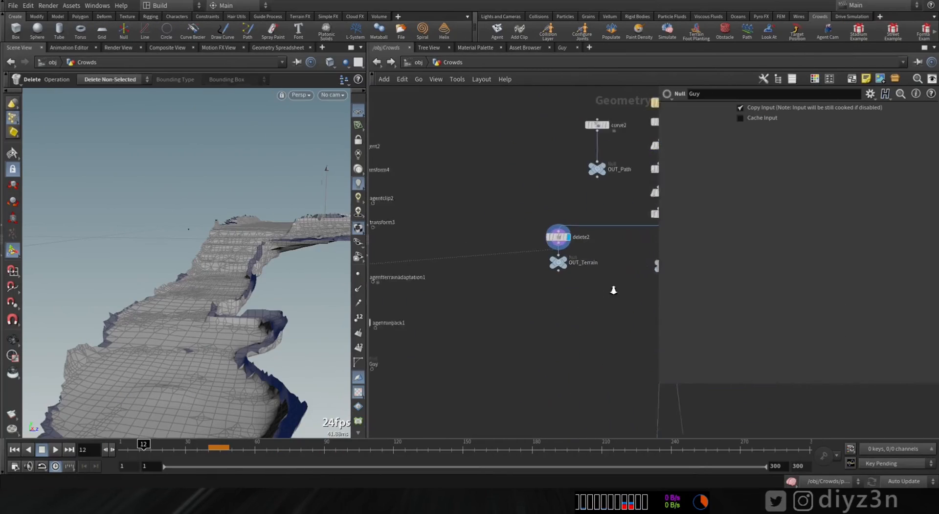
scroll(613, 286, "up", 1)
middle_click_drag(416, 284, 477, 283)
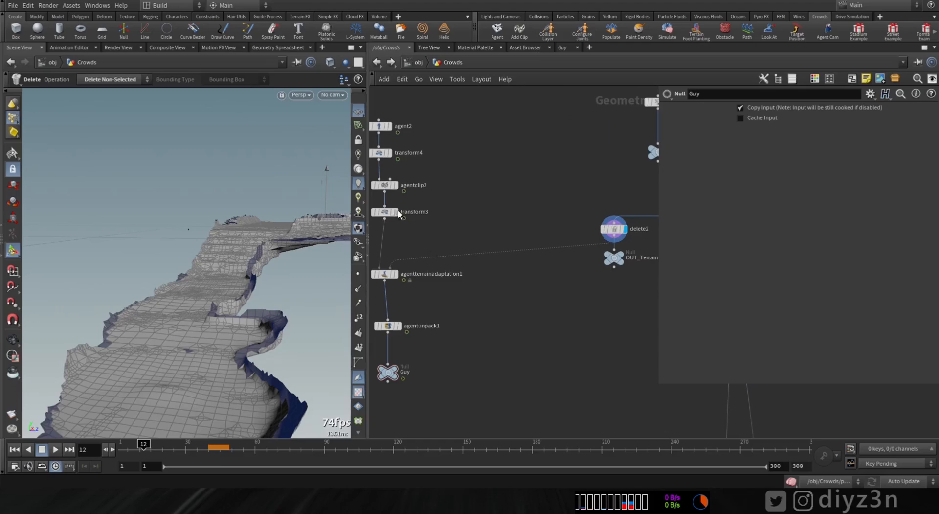
left_click(398, 185)
left_click(396, 212)
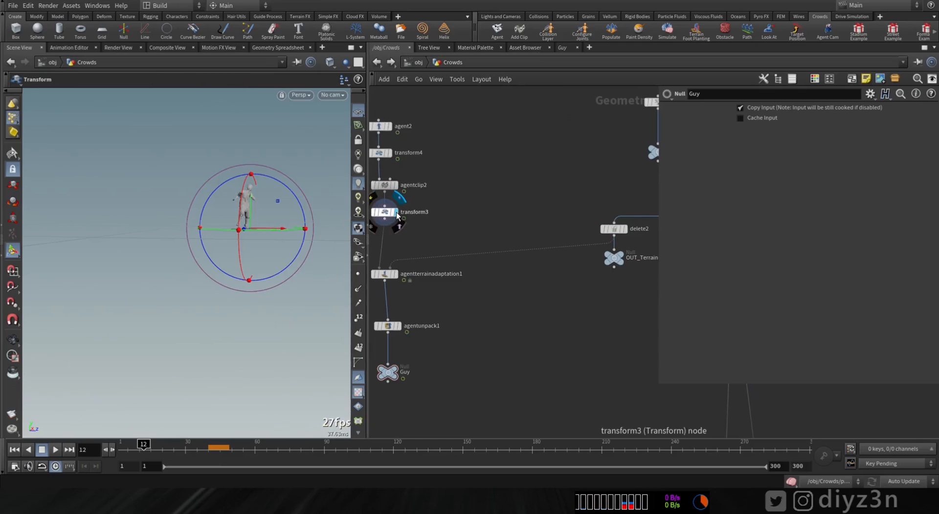
left_click_drag(143, 445, 245, 458)
left_click(395, 274)
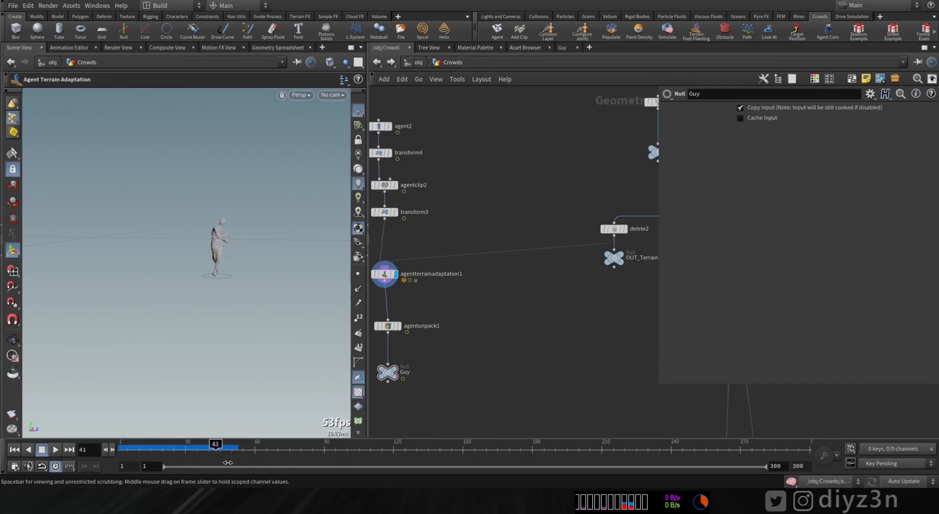
left_click(396, 326)
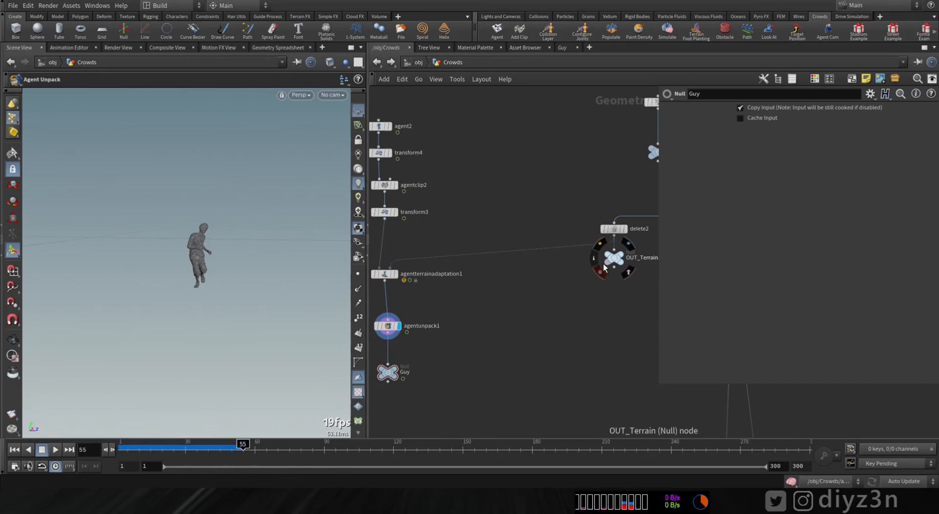
left_click(625, 229)
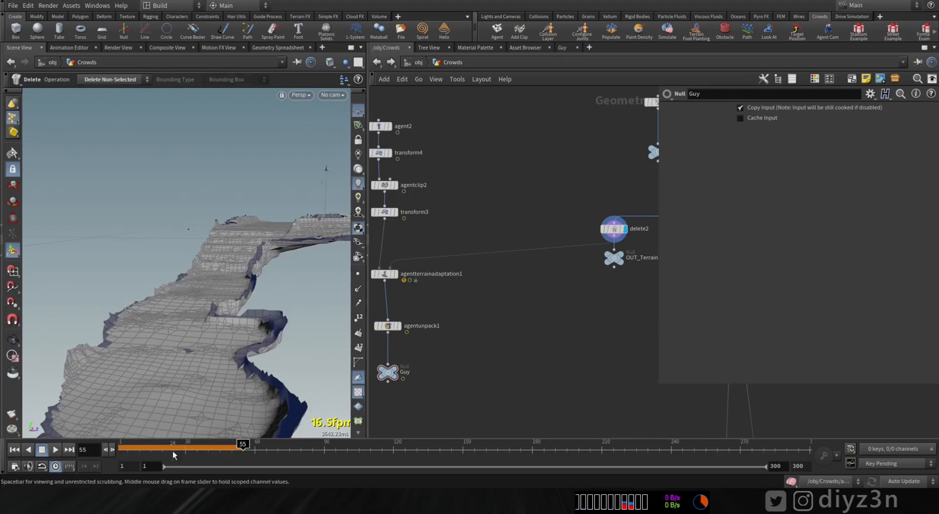
Step: Add a Merge node combining agentunpack1 with OUT_Terrain and display it to check the agent on the terrain
key("Tab")
type("mer")
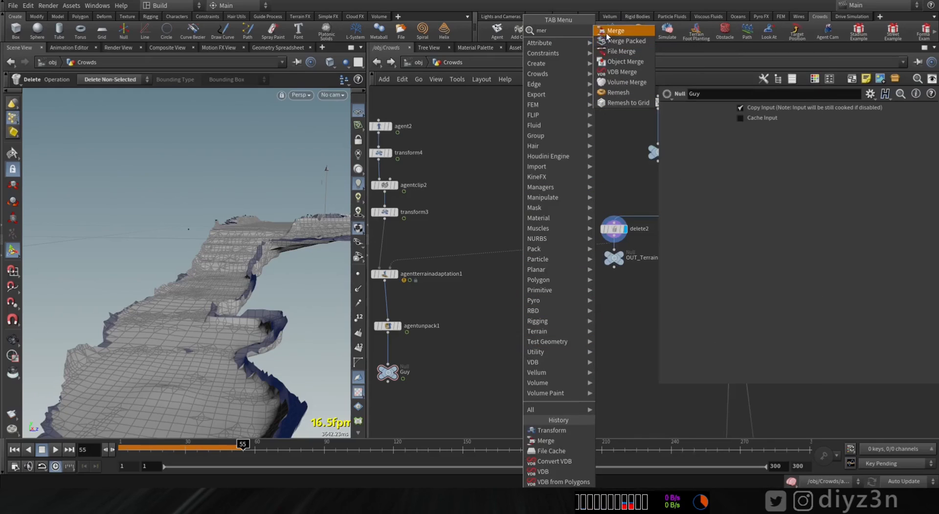
left_click(602, 33)
left_click(520, 387)
left_click_drag(519, 380, 626, 273)
left_click(532, 387)
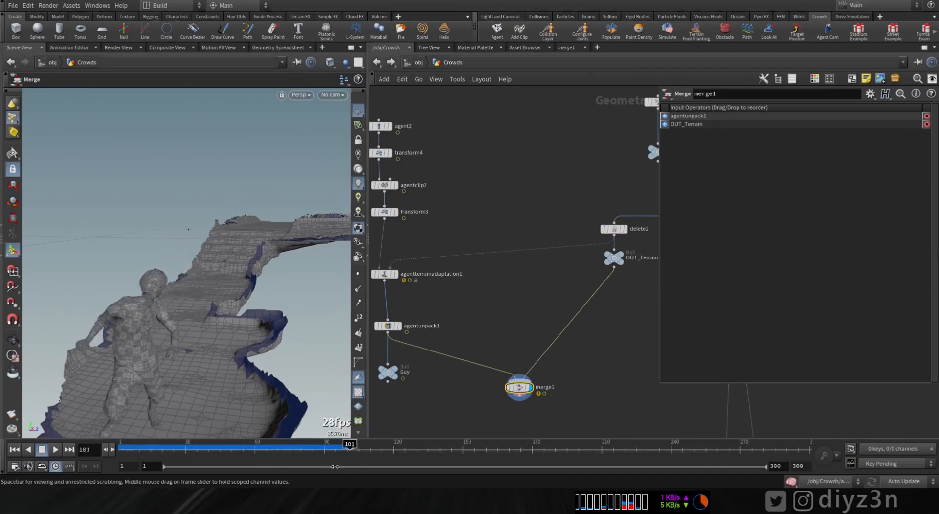
Step: Examine the tunnel geometry prepared for the smoke source by displaying delete3, delete5 and remesh1 in turn
scroll(596, 394, "down", 2)
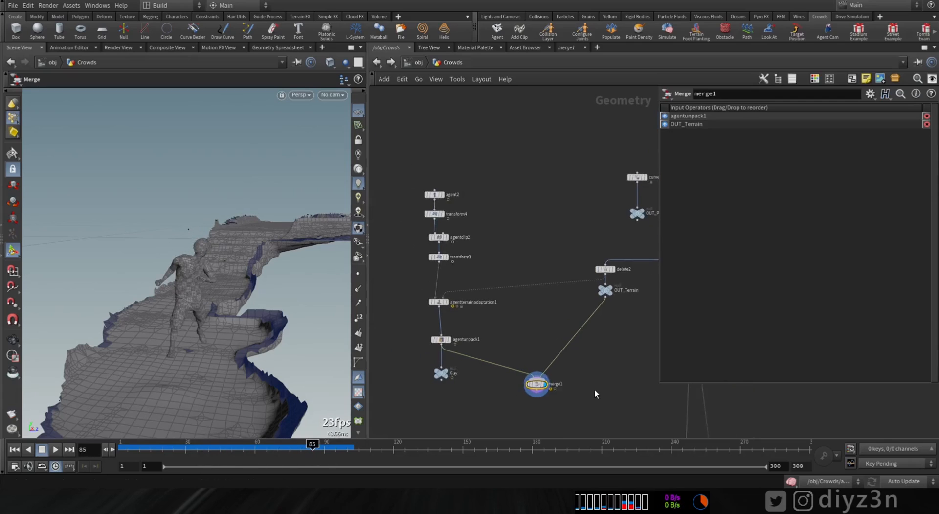
middle_click_drag(648, 428, 484, 294)
middle_click_drag(595, 319, 482, 400)
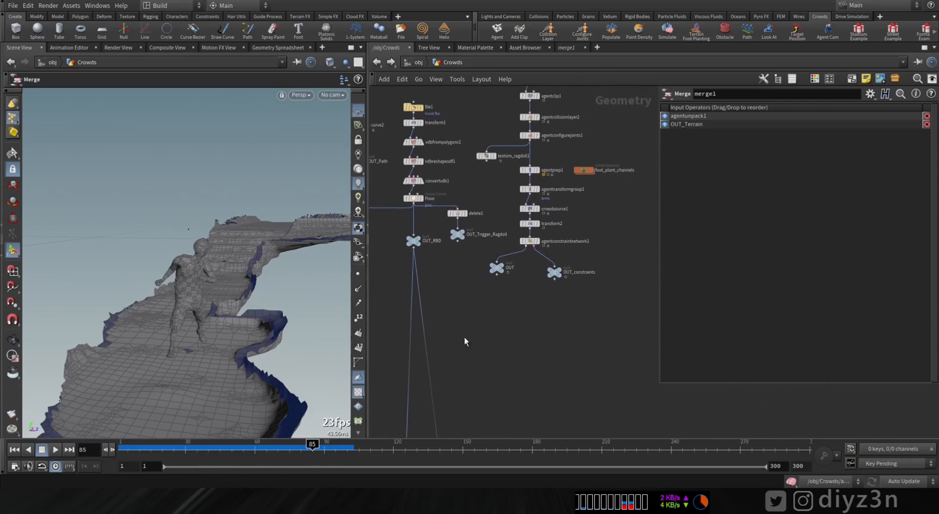
middle_click_drag(465, 337, 503, 110)
scroll(499, 224, "up", 2)
left_click(441, 255)
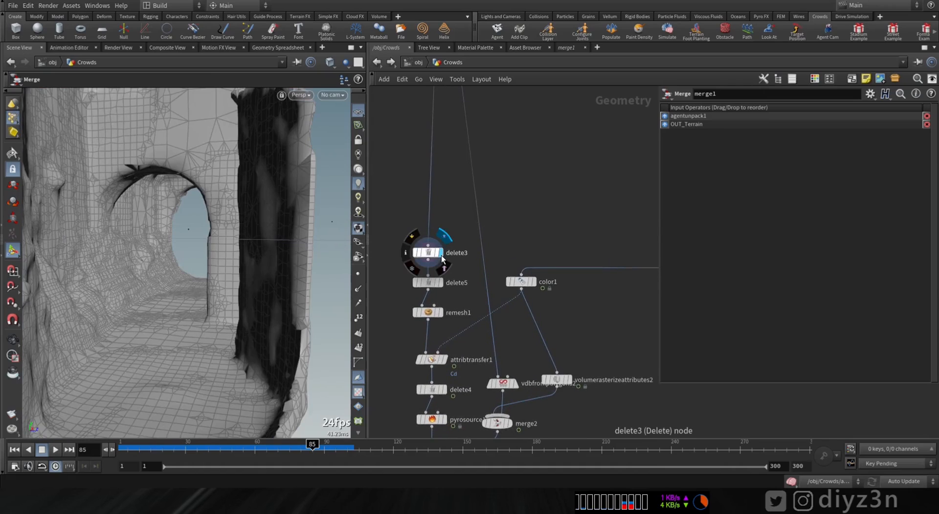
left_click(429, 254)
key("space+g")
mouse_move(164, 248)
left_mouse_down()
mouse_move(75, 251)
mouse_move(140, 254)
mouse_move(245, 237)
mouse_move(168, 240)
left_mouse_up()
left_click(441, 283)
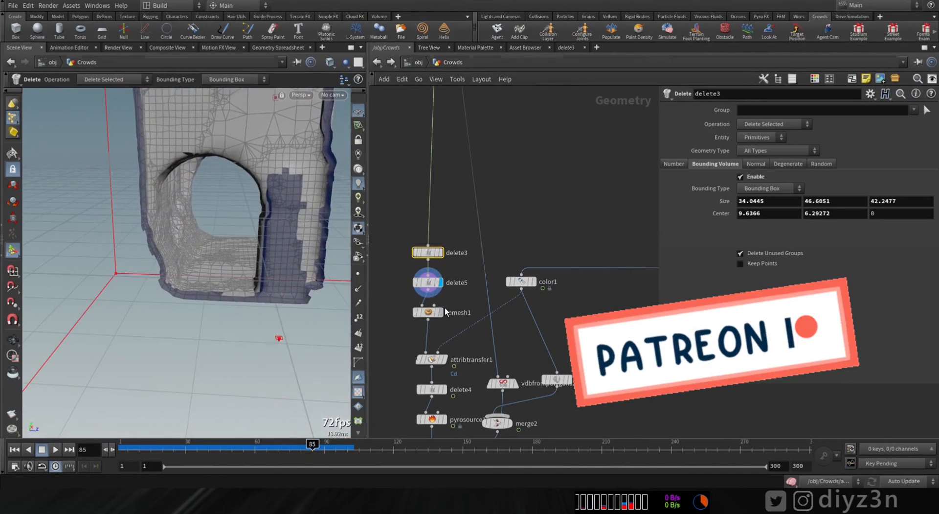
left_click(440, 312)
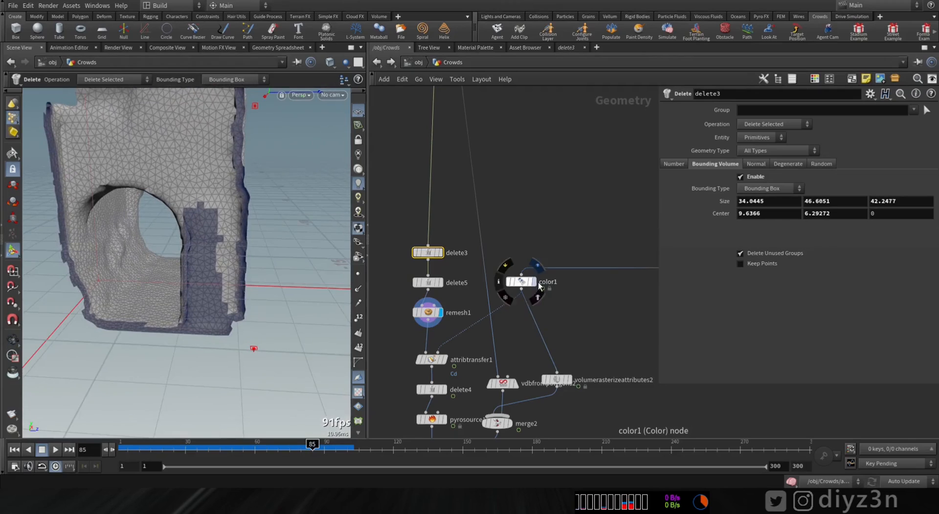
Step: Examine the smoke emission area by displaying color1, attribtransfer1 and the pyro source while scrubbing through the frames
left_click(534, 282)
left_click_drag(214, 450, 292, 444)
left_click(443, 359)
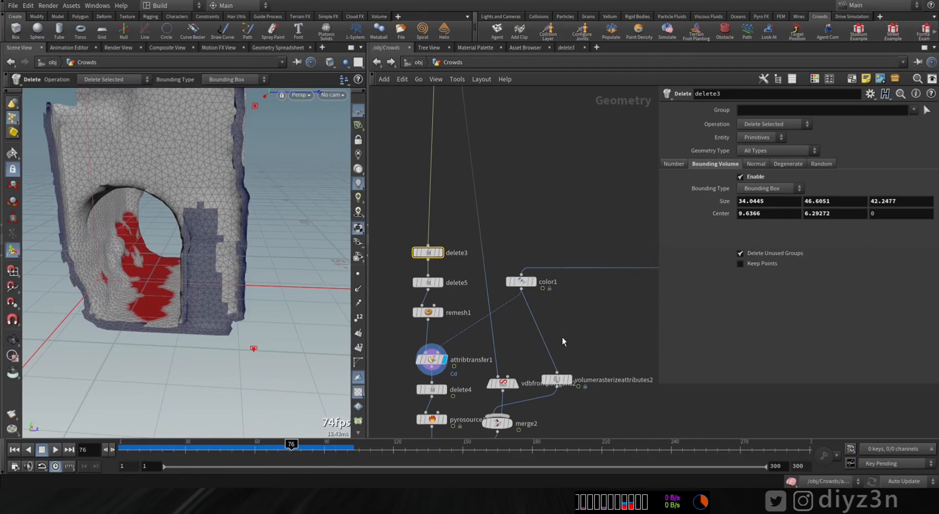
middle_click_drag(562, 336, 579, 192)
left_click(462, 276)
mouse_move(291, 444)
left_mouse_down()
mouse_move(227, 444)
mouse_move(278, 444)
left_mouse_up()
Step: Review the smoke simulation by displaying filecache1 and pyrosolver1 while scrubbing the timeline
middle_click_drag(483, 381, 499, 277)
left_click(484, 262)
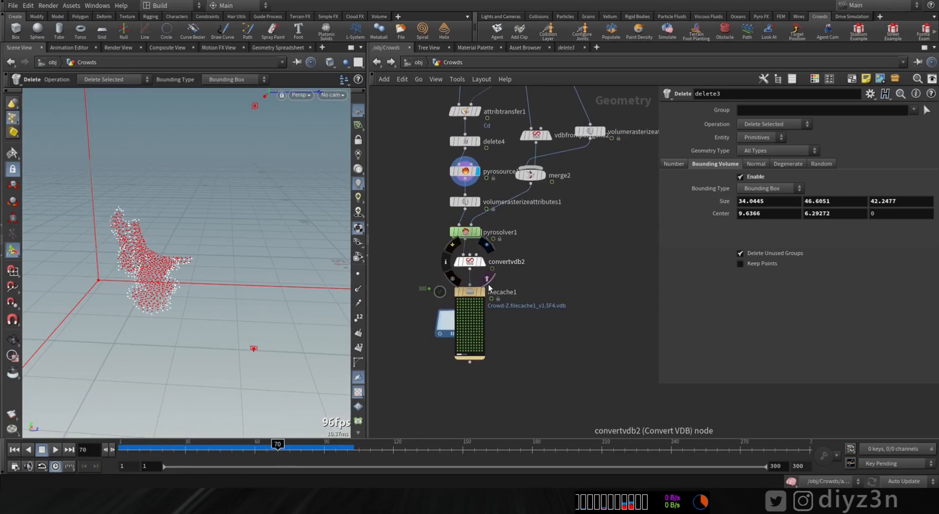
left_click(483, 292)
left_click_drag(130, 446, 293, 445)
mouse_move(460, 247)
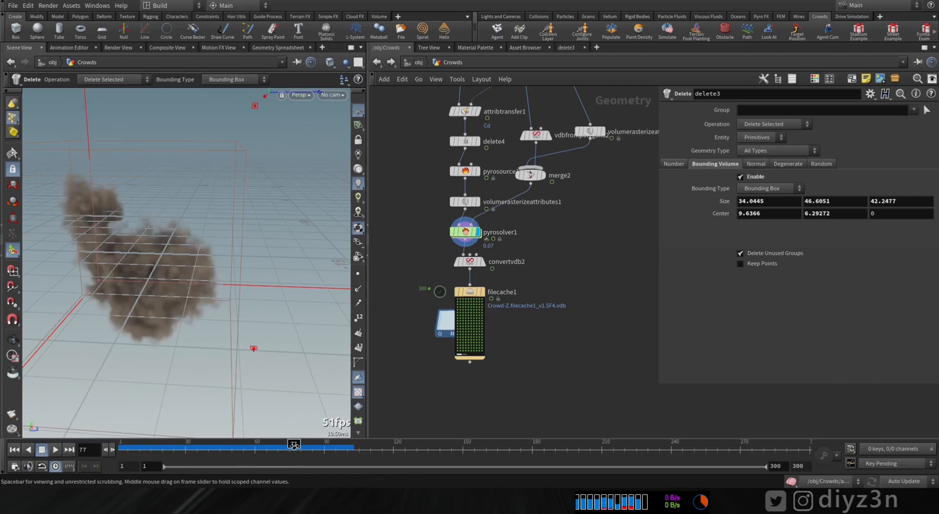
left_click_drag(295, 449, 270, 455)
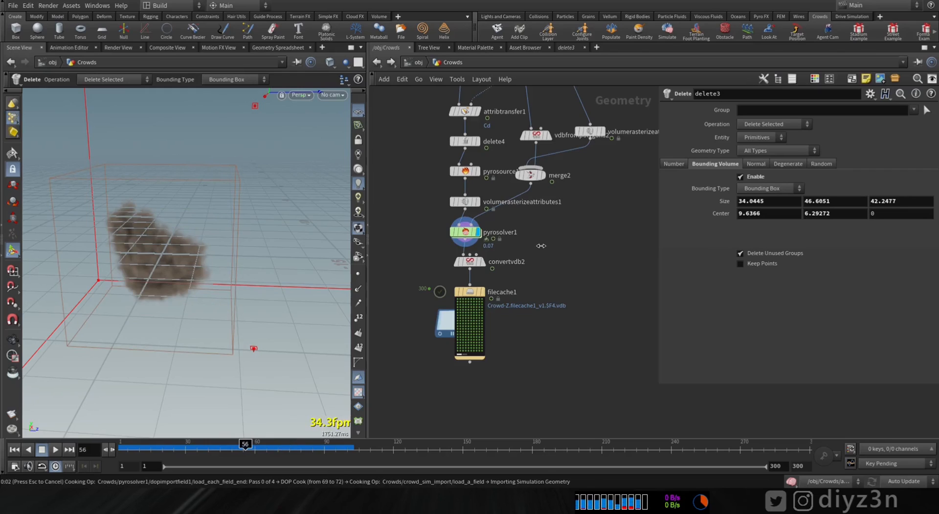
scroll(540, 268, "down", 3)
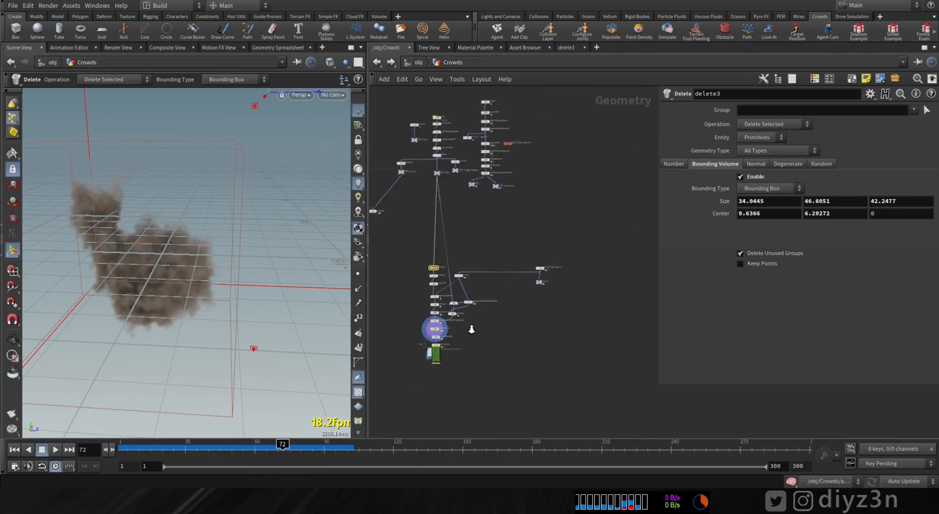